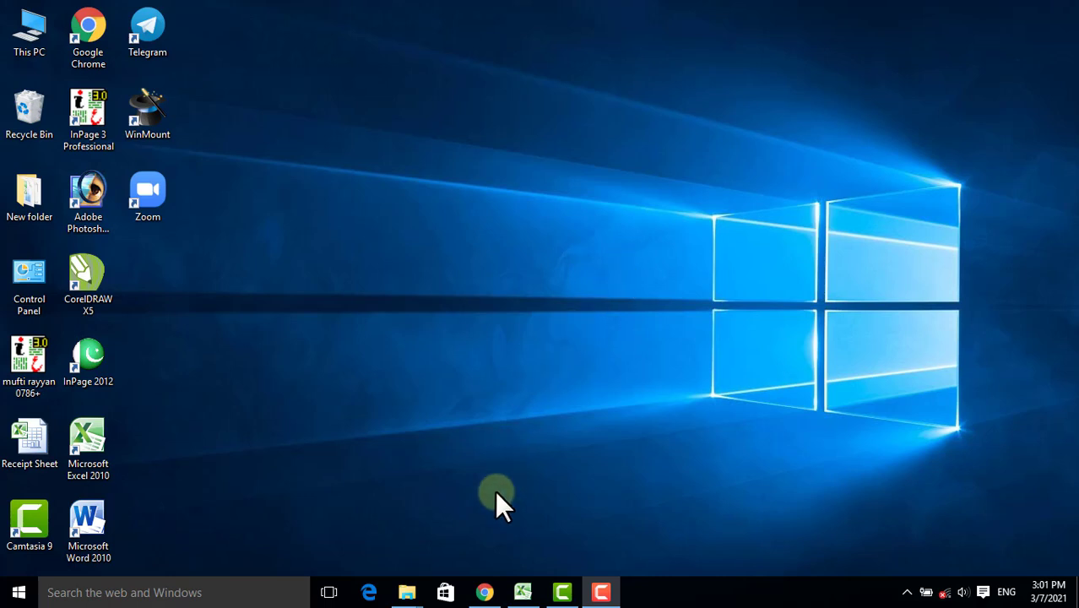
Restore Chrome showing the Ajaz Computers YouTube channel's Videos tab.
{"action": "left_click", "coordinate": [483, 591]}
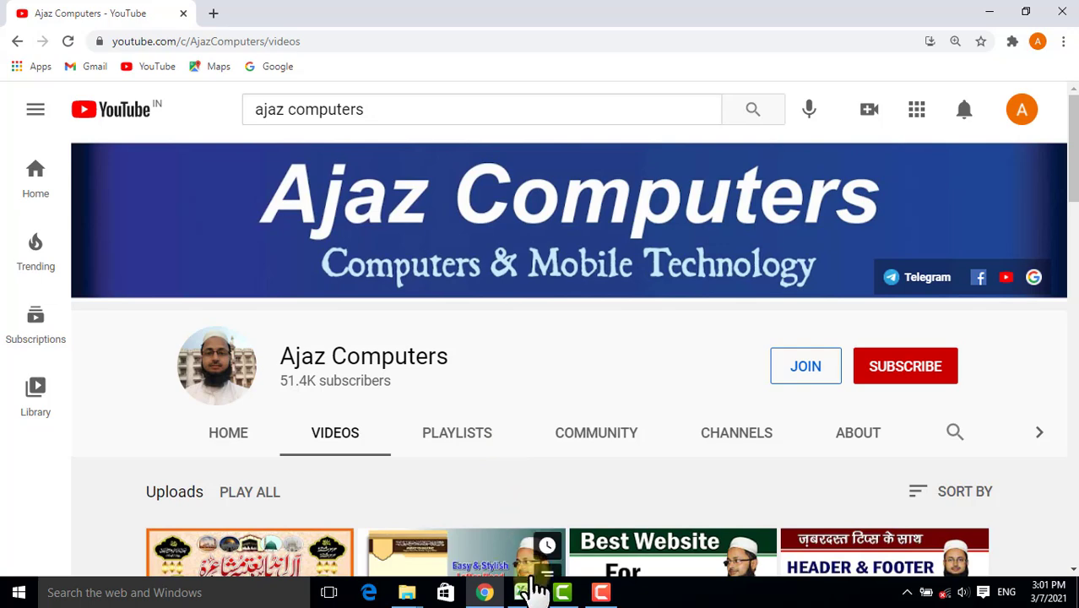
Switch to the Receipt Sheet workbook and look over the Receipt Amount and Payment Amount sheets.
{"action": "left_click", "coordinate": [523, 592]}
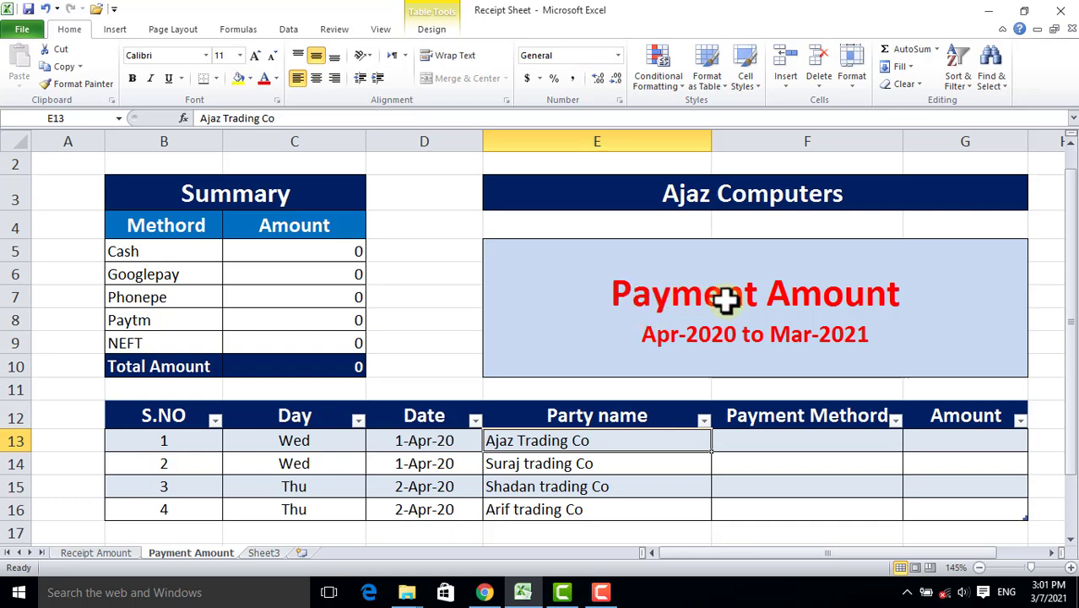
{"action": "left_click", "coordinate": [104, 552]}
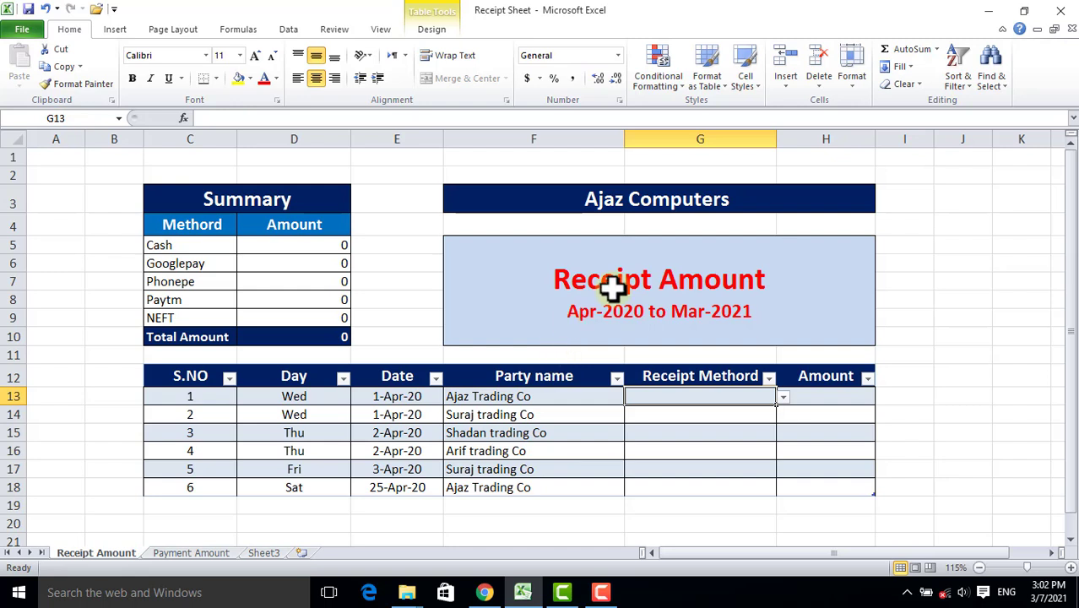
{"action": "left_click", "coordinate": [185, 553]}
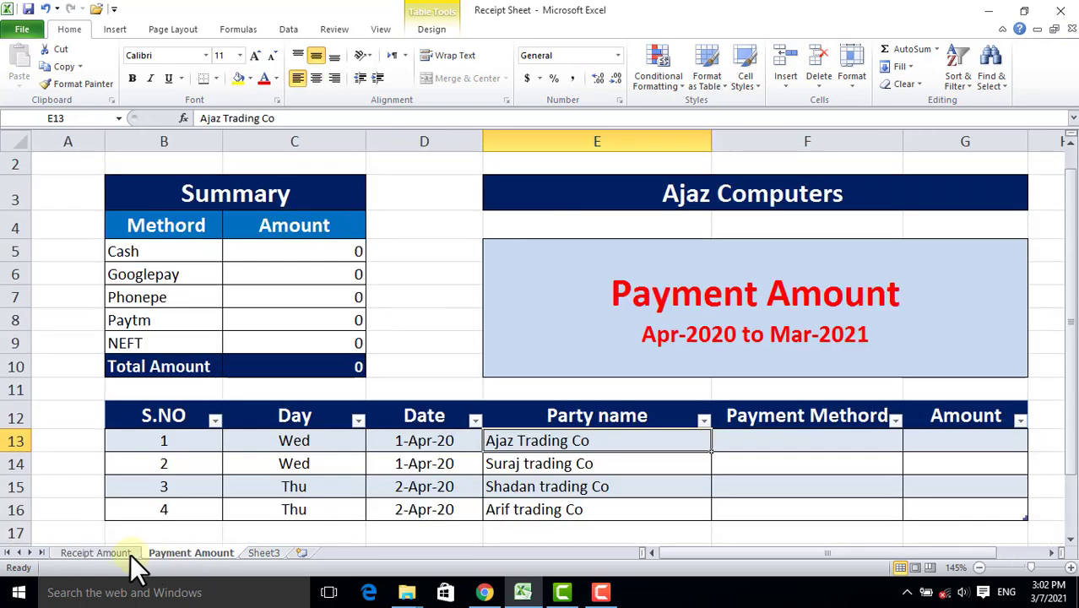
{"action": "left_click", "coordinate": [105, 551]}
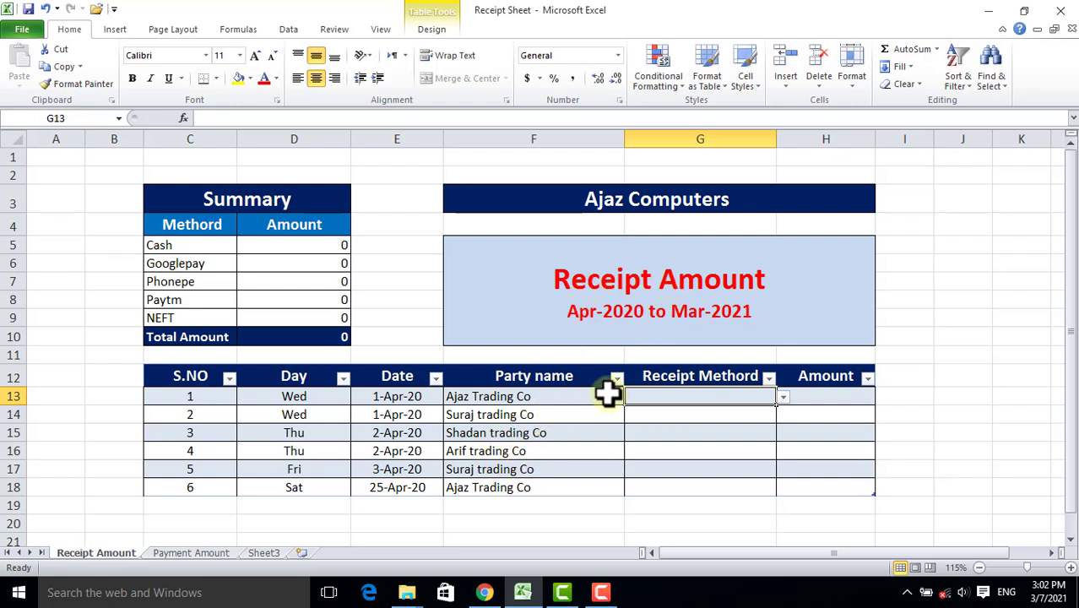
Preview the row 13 receipt method list, then select F13 on the Payment Amount sheet.
{"action": "left_click", "coordinate": [780, 395]}
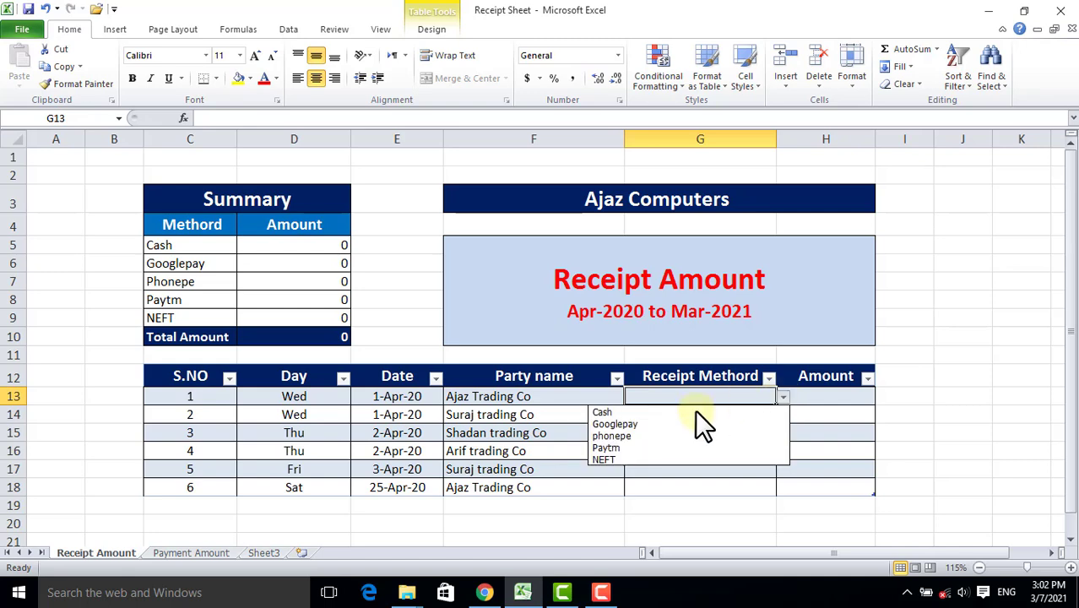
{"action": "left_click", "coordinate": [817, 406]}
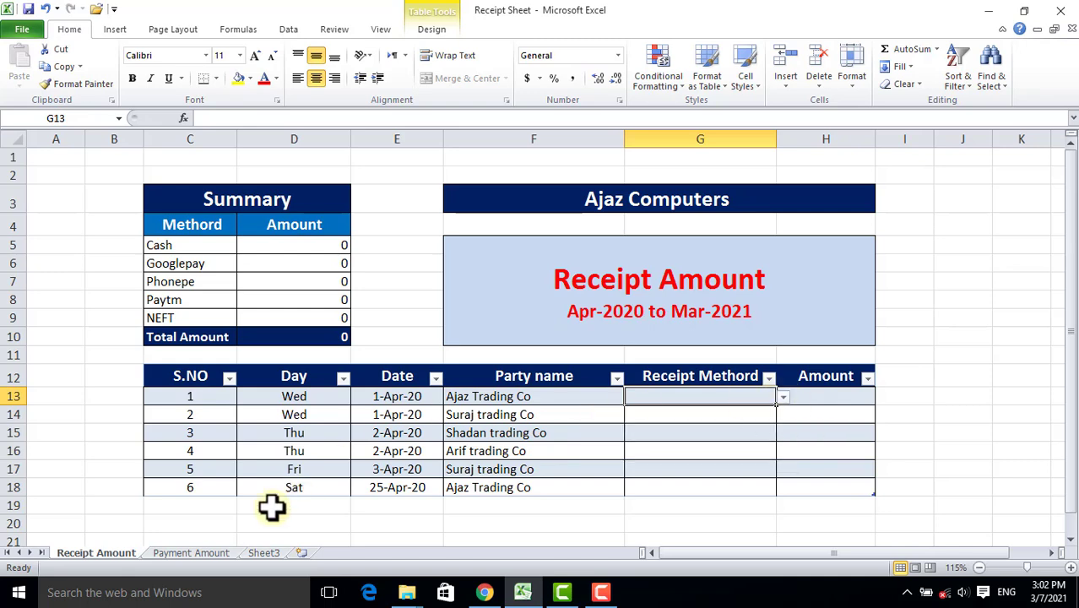
{"action": "left_click", "coordinate": [201, 553]}
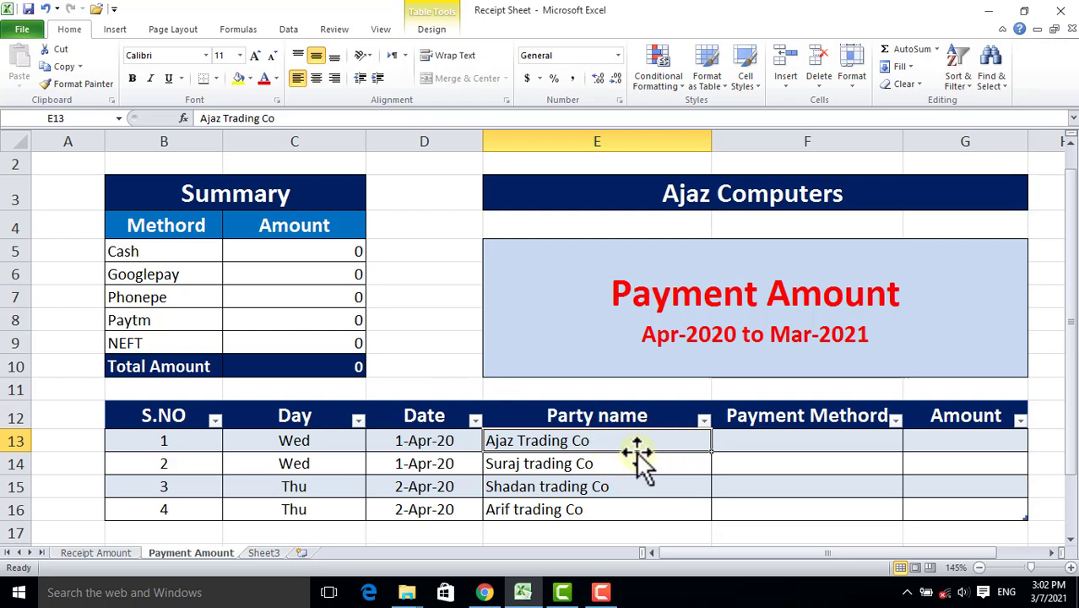
{"action": "left_click", "coordinate": [883, 443]}
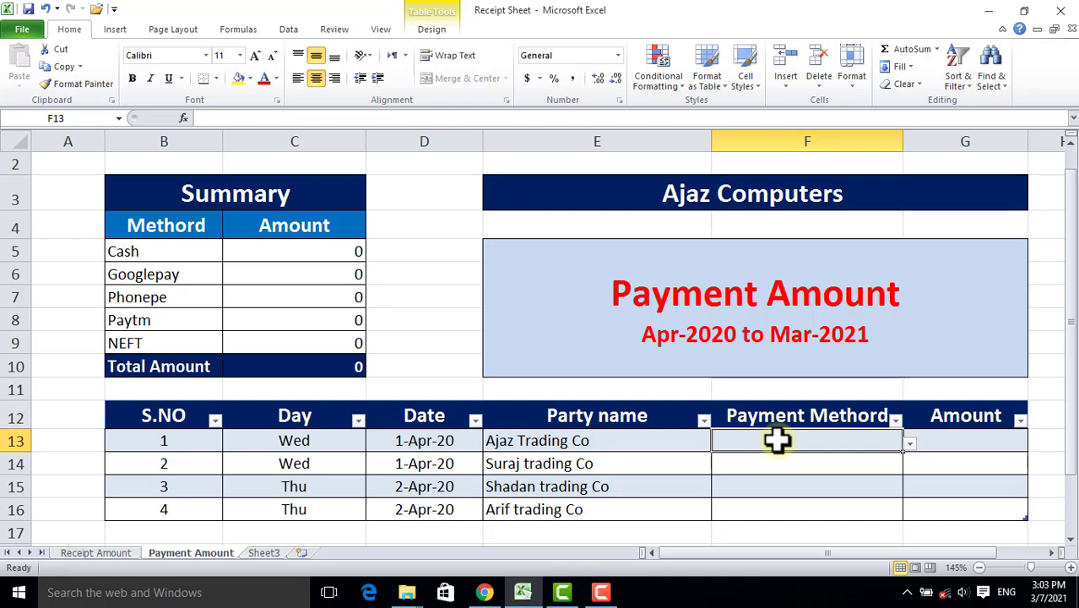
Record the first payment as Cash, 5000, and check the Cash total in the summary.
{"action": "left_click", "coordinate": [905, 444]}
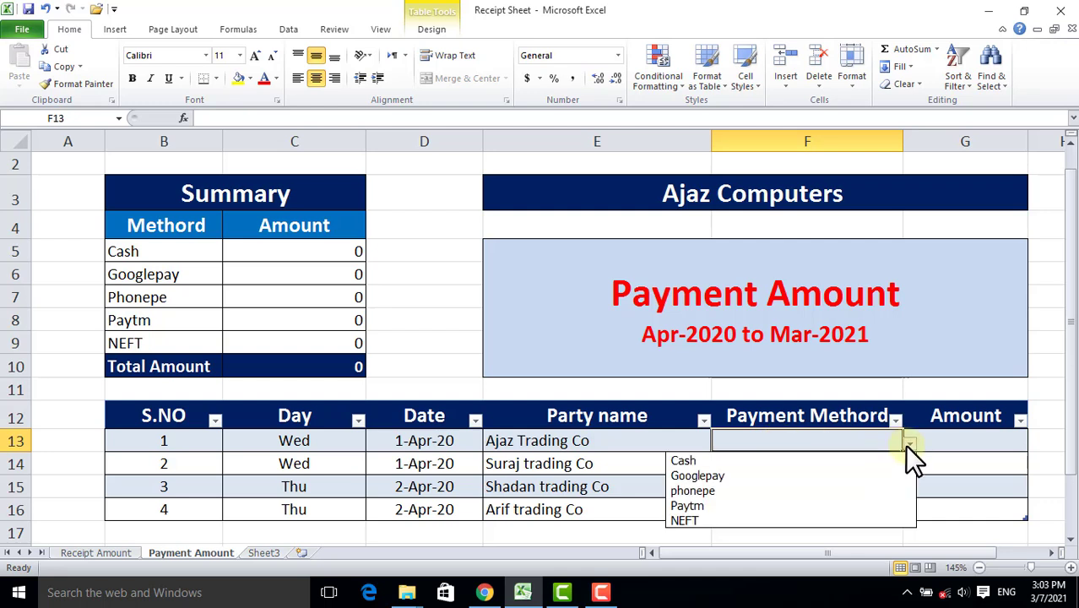
{"action": "left_click", "coordinate": [718, 461]}
{"action": "left_click", "coordinate": [967, 442]}
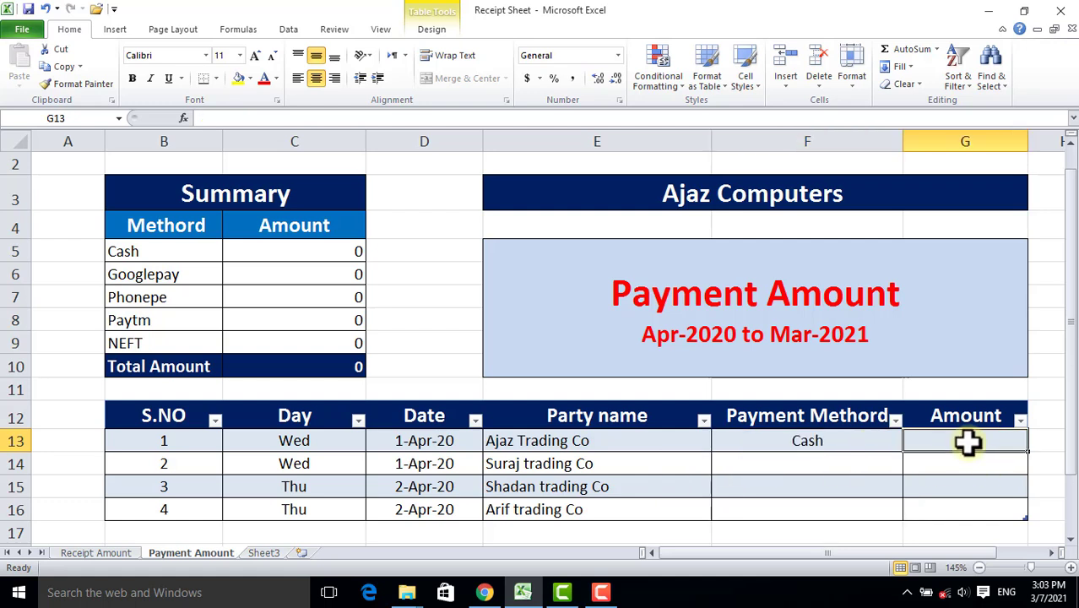
{"action": "type", "text": "5000"}
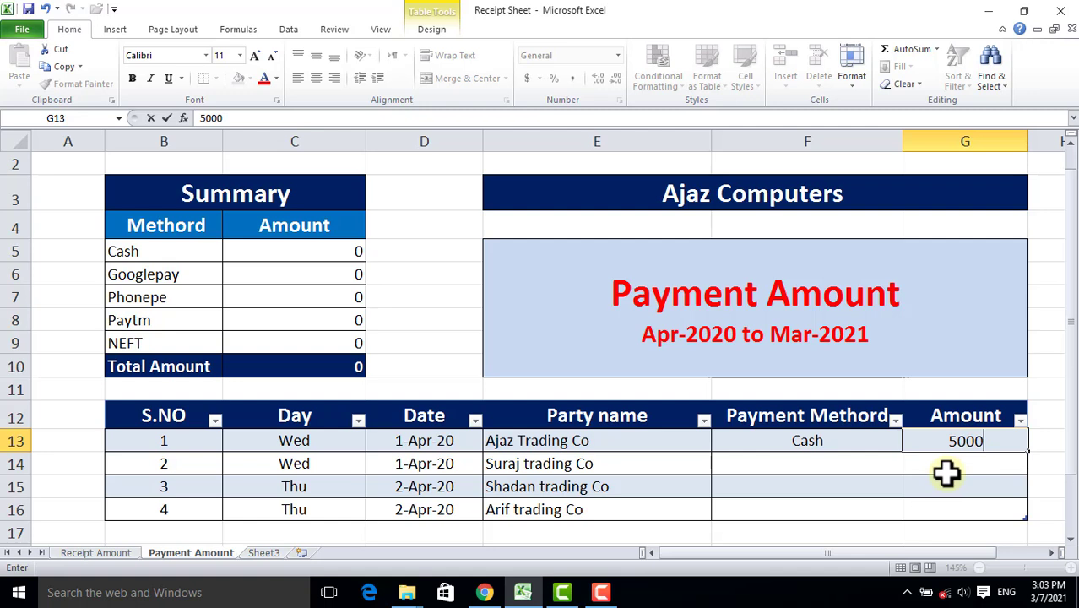
{"action": "key", "text": "Return"}
{"action": "left_click", "coordinate": [136, 251]}
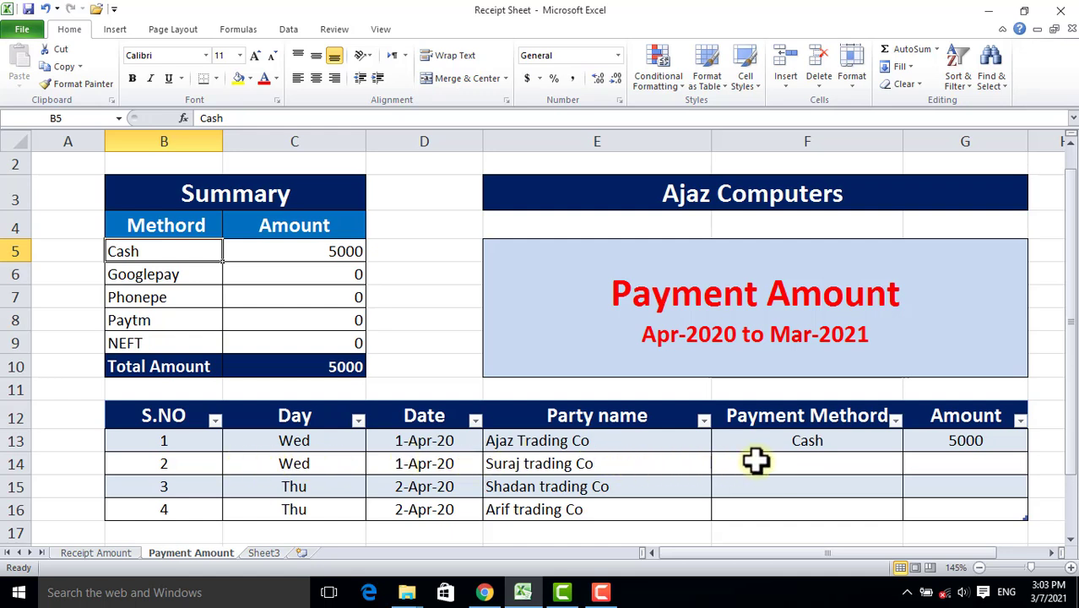
Record the second payment as Googlepay, 10000, and check the Googlepay summary total.
{"action": "left_click", "coordinate": [927, 471]}
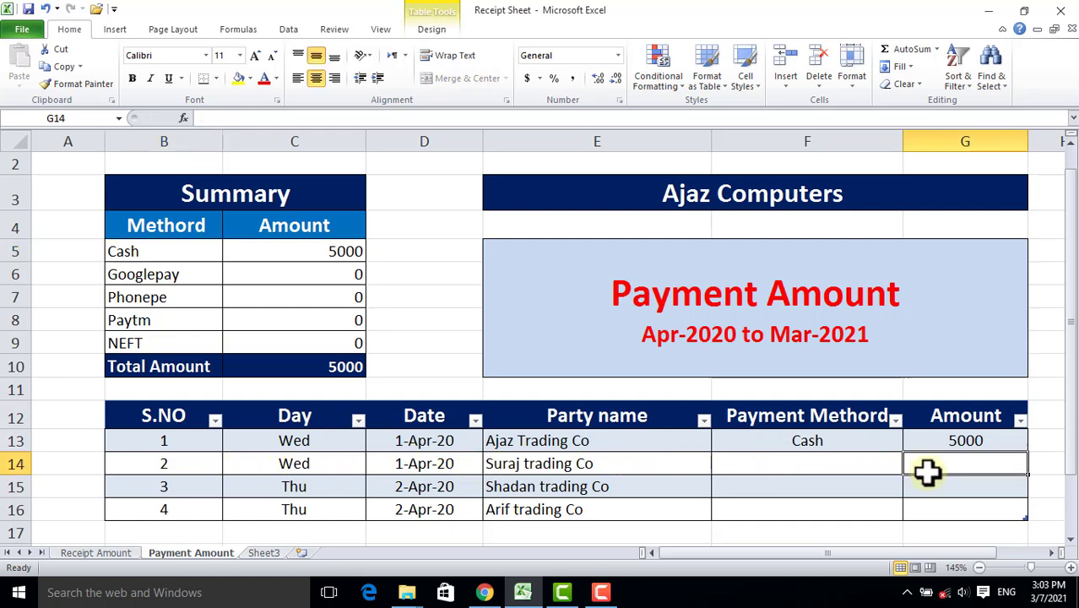
{"action": "type", "text": "10000"}
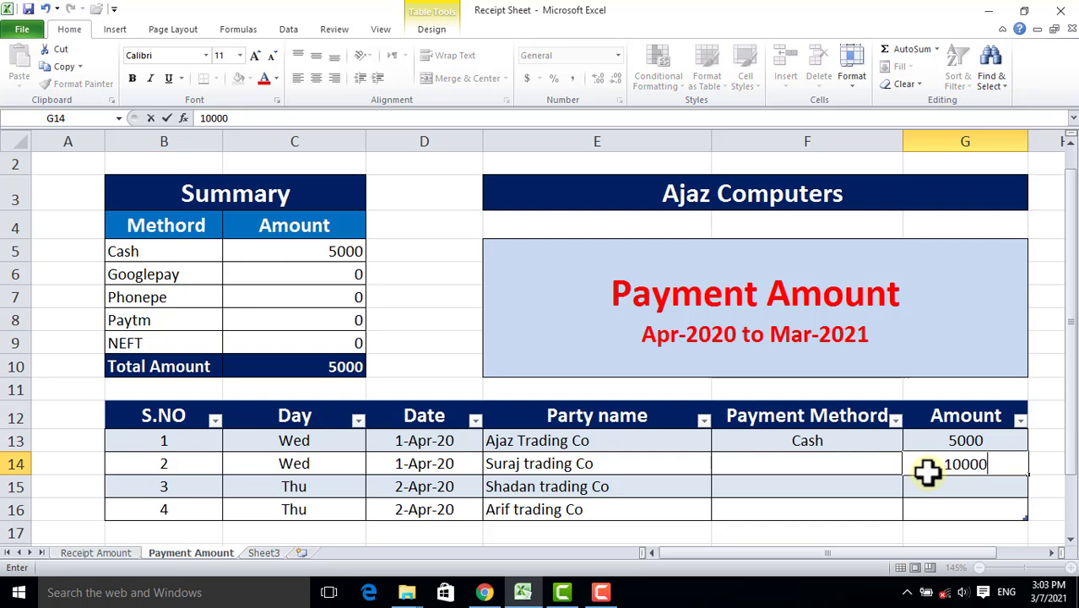
{"action": "left_click", "coordinate": [811, 465]}
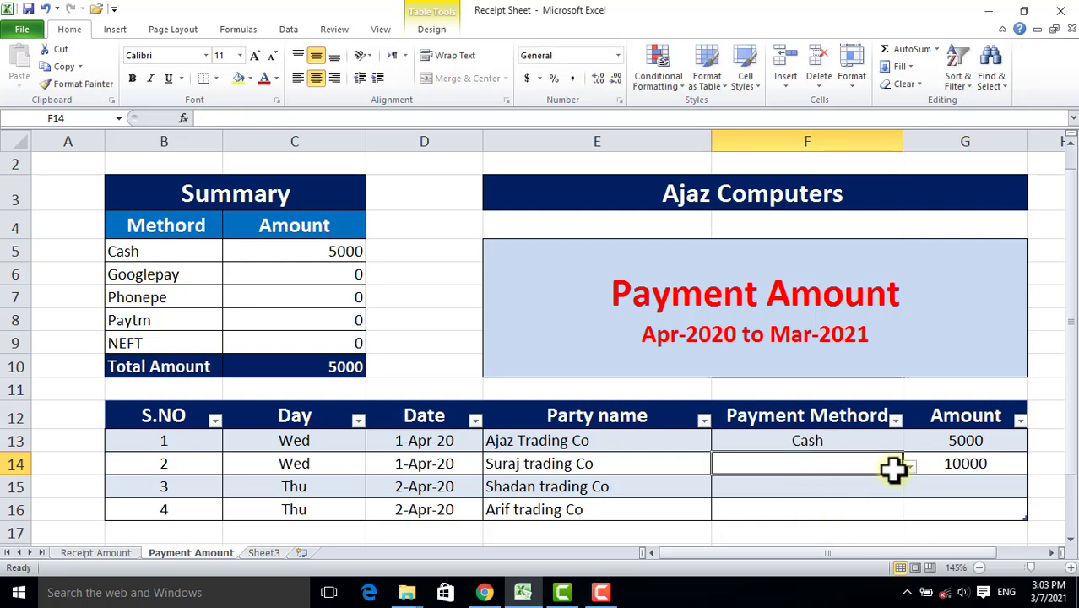
{"action": "left_click", "coordinate": [909, 467]}
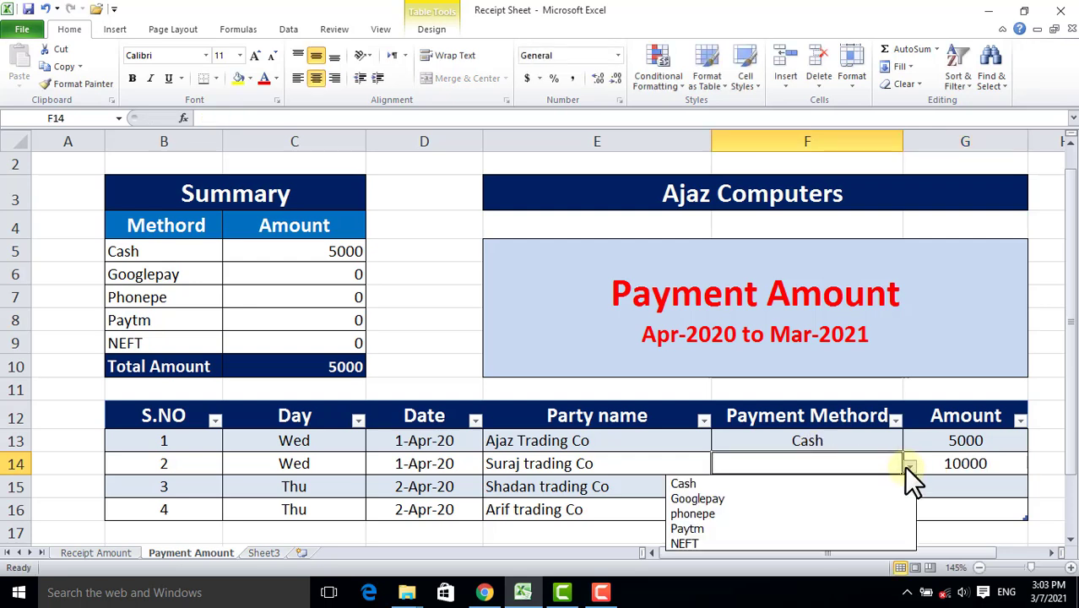
{"action": "left_click", "coordinate": [748, 501]}
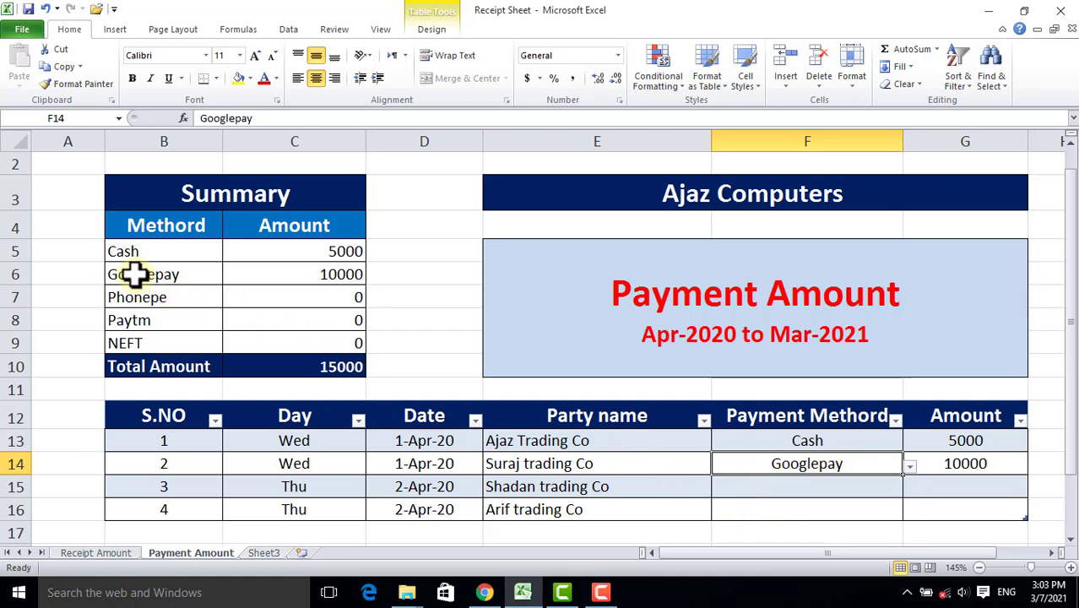
{"action": "left_click", "coordinate": [174, 274]}
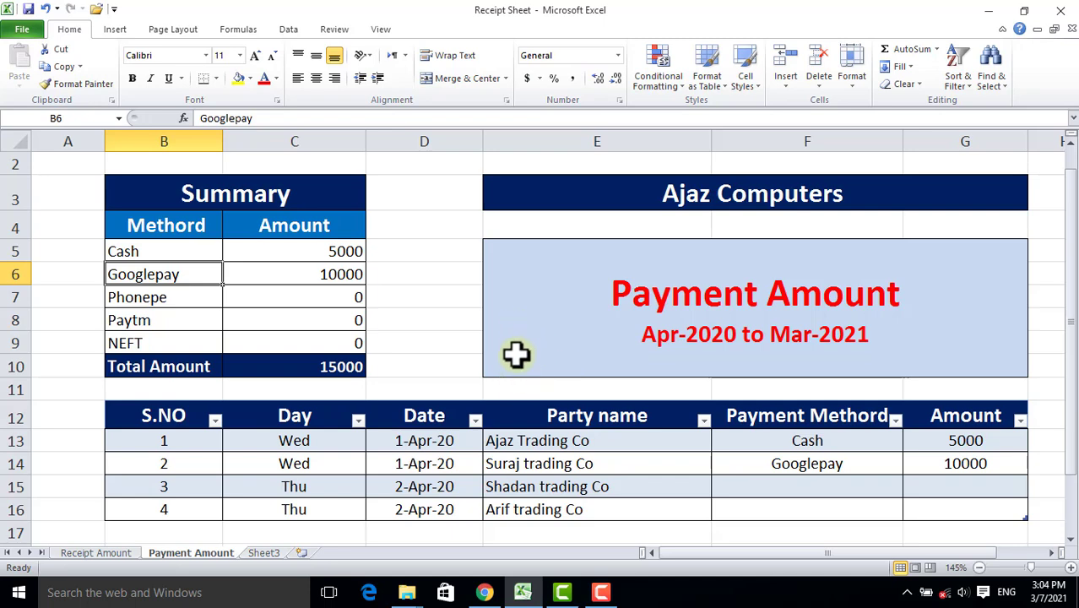
Subscribe to Ajaz Computers on YouTube with All notifications, then return to Excel.
{"action": "left_click", "coordinate": [481, 592]}
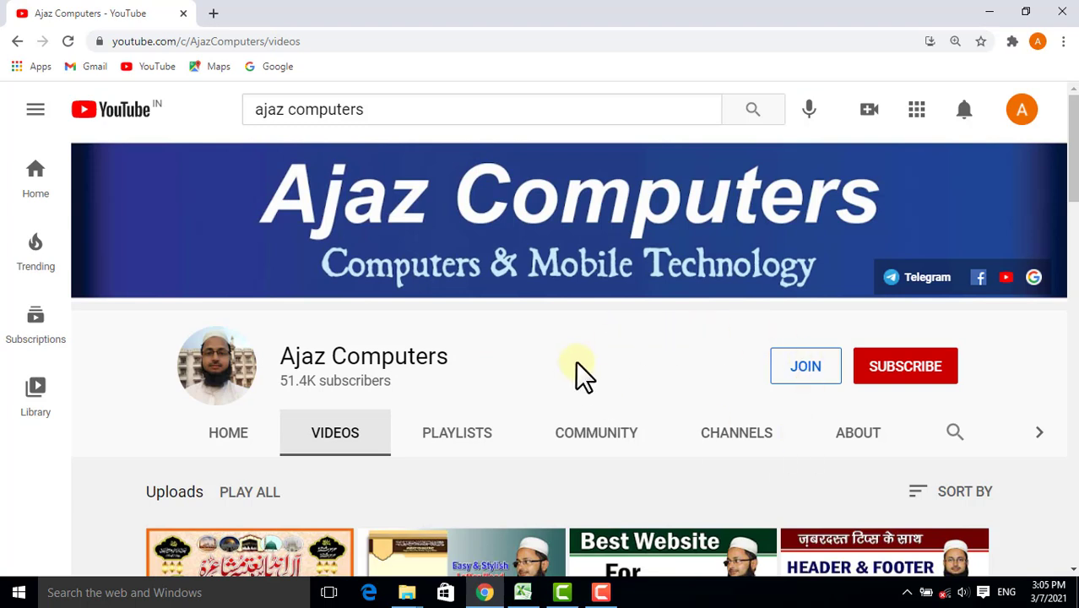
{"action": "left_click", "coordinate": [895, 378]}
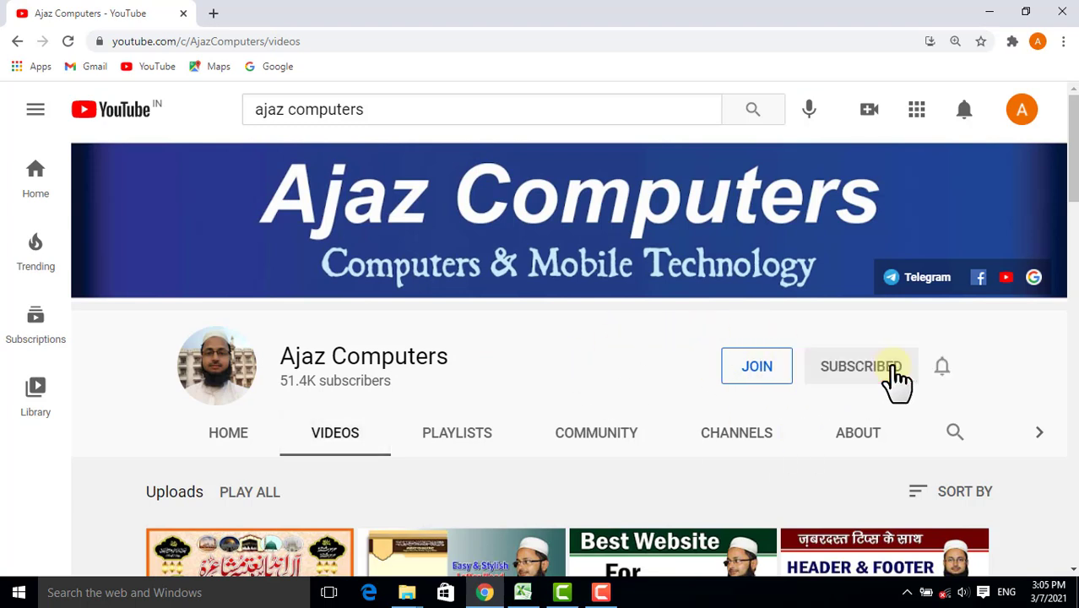
{"action": "left_click", "coordinate": [940, 374]}
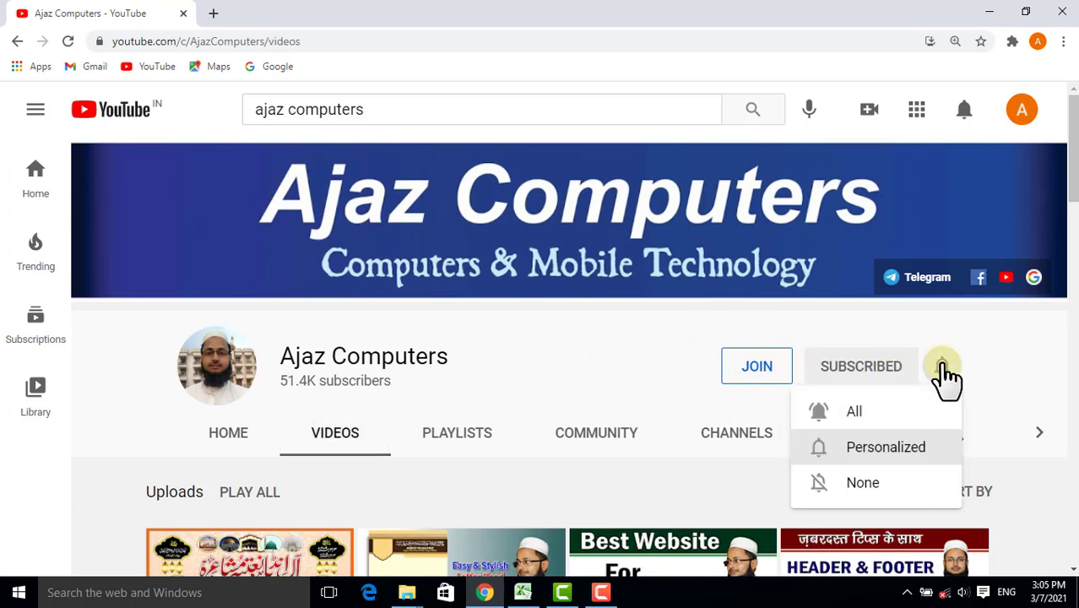
{"action": "left_click", "coordinate": [855, 414]}
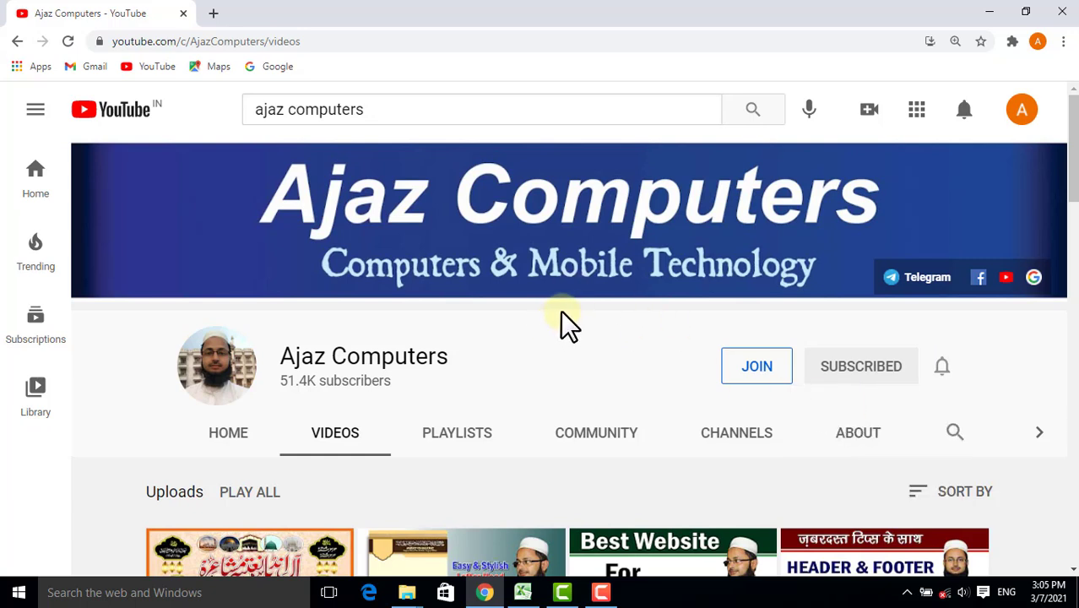
{"action": "left_click", "coordinate": [522, 593]}
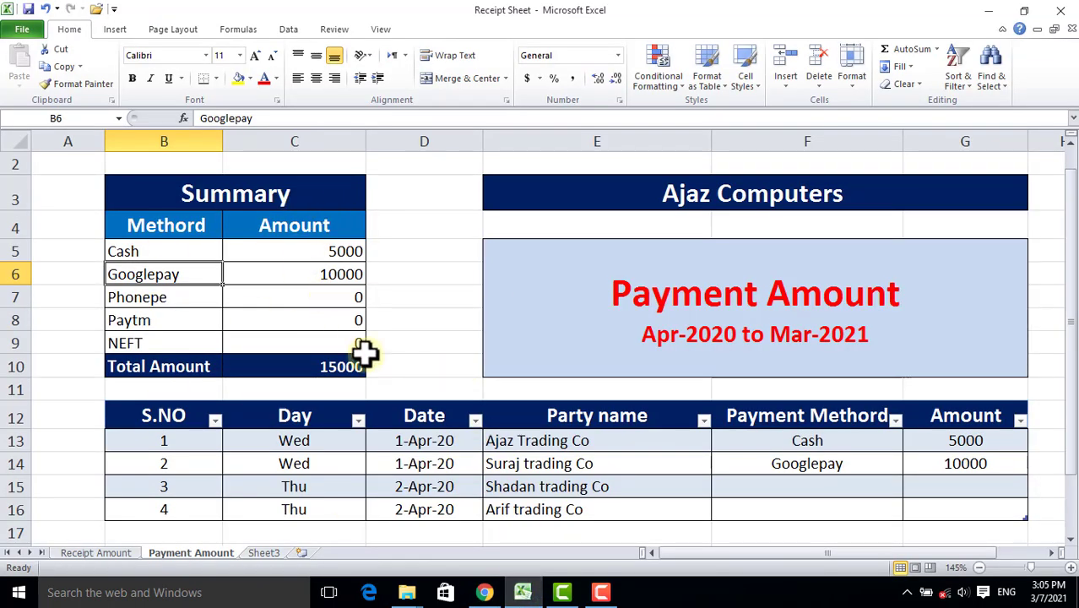
Create a new workbook and enter the S.No, Day and Date headers in E12:G12.
{"action": "key", "text": "ctrl+n"}
{"action": "left_click", "coordinate": [243, 326]}
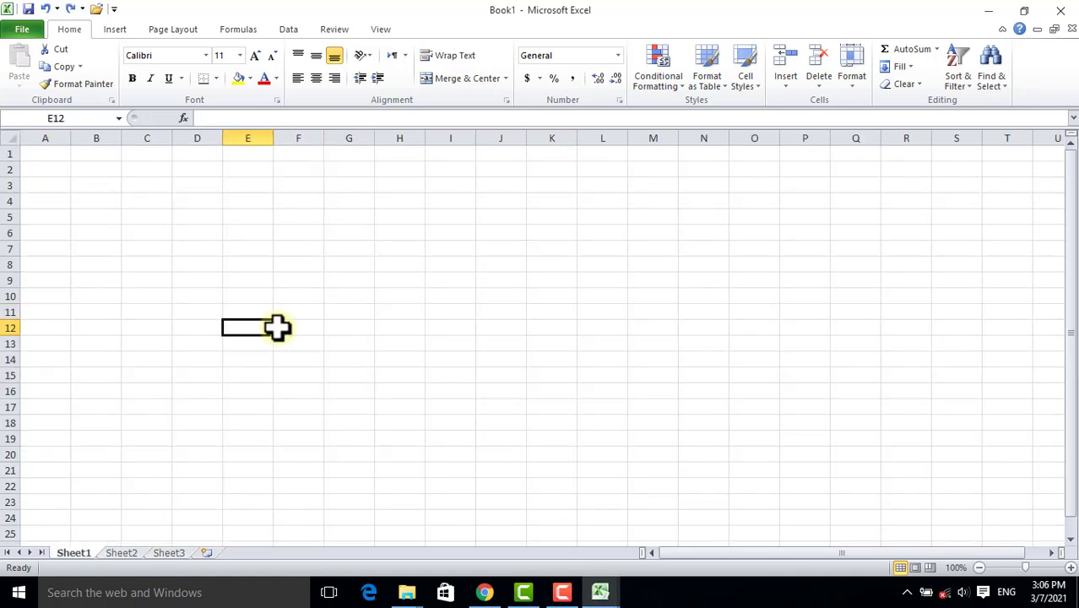
{"action": "type", "text": "S.No"}
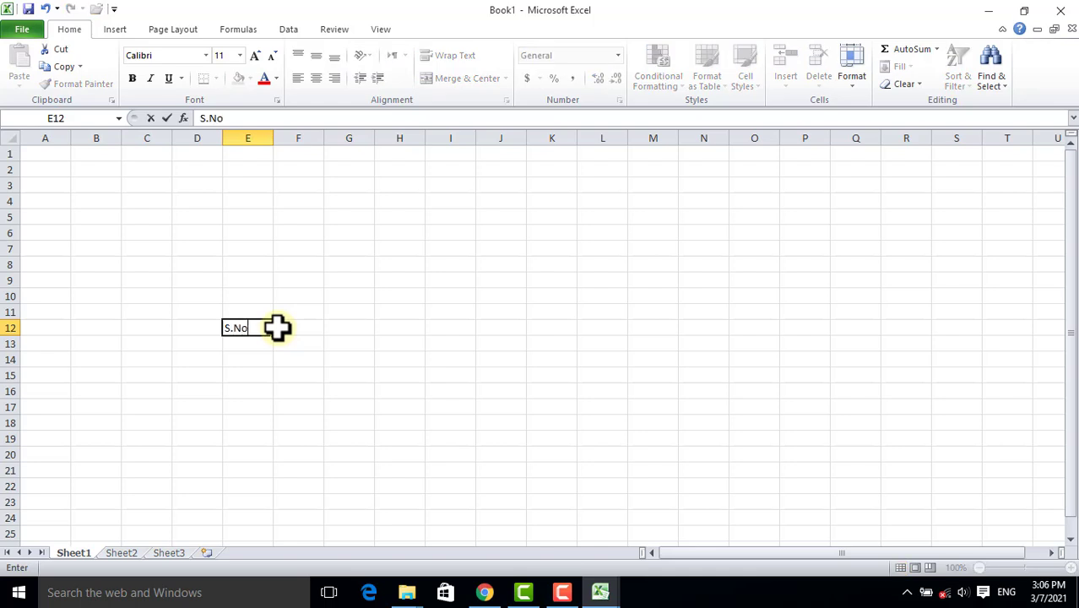
{"action": "left_click", "coordinate": [278, 327]}
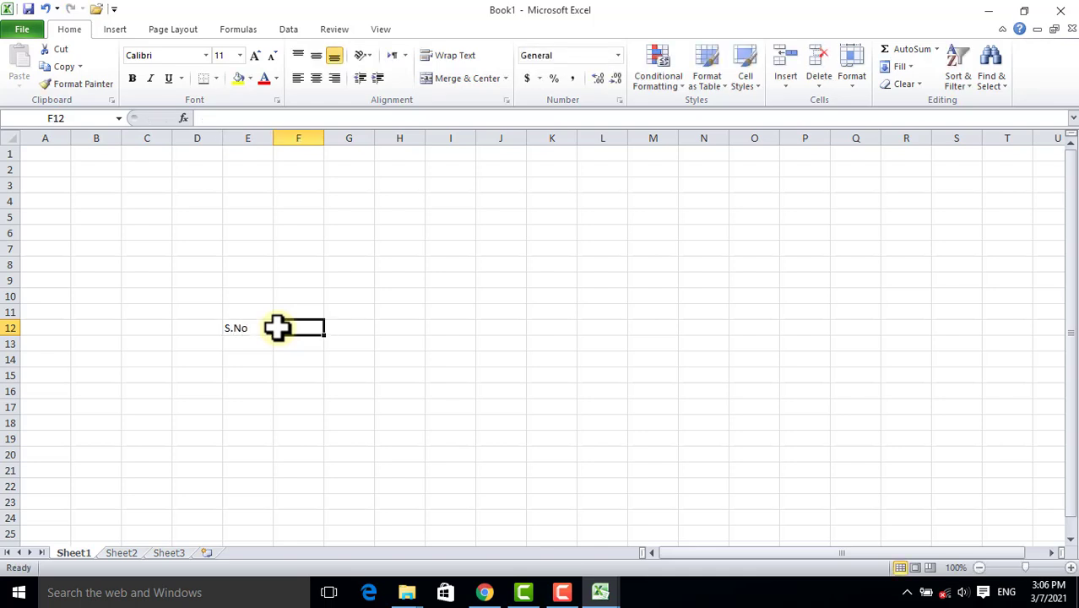
{"action": "type", "text": "Day"}
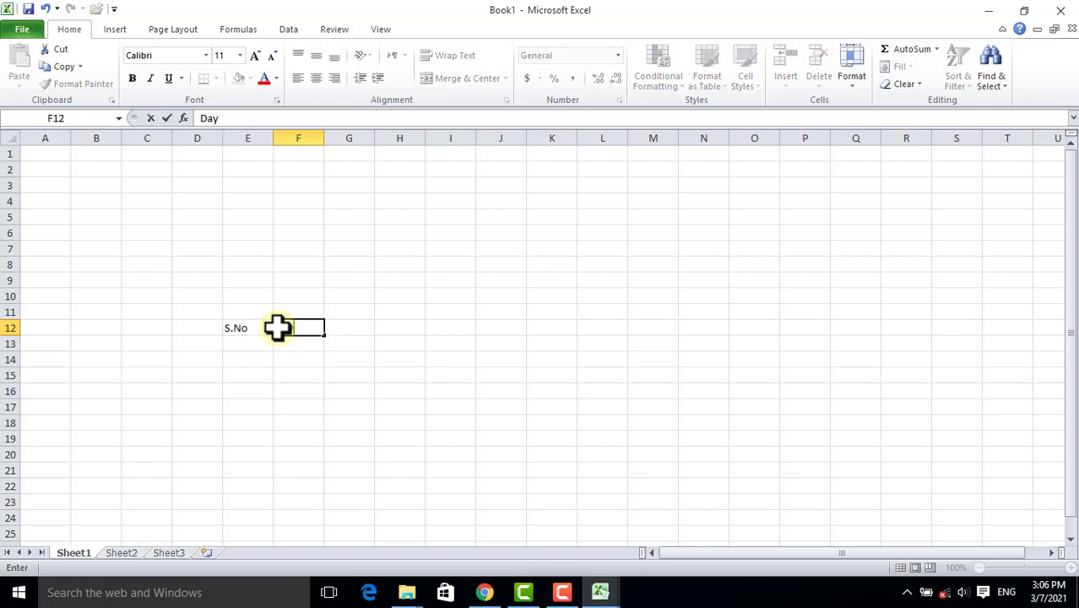
{"action": "key", "text": "Tab"}
{"action": "type", "text": "Date"}
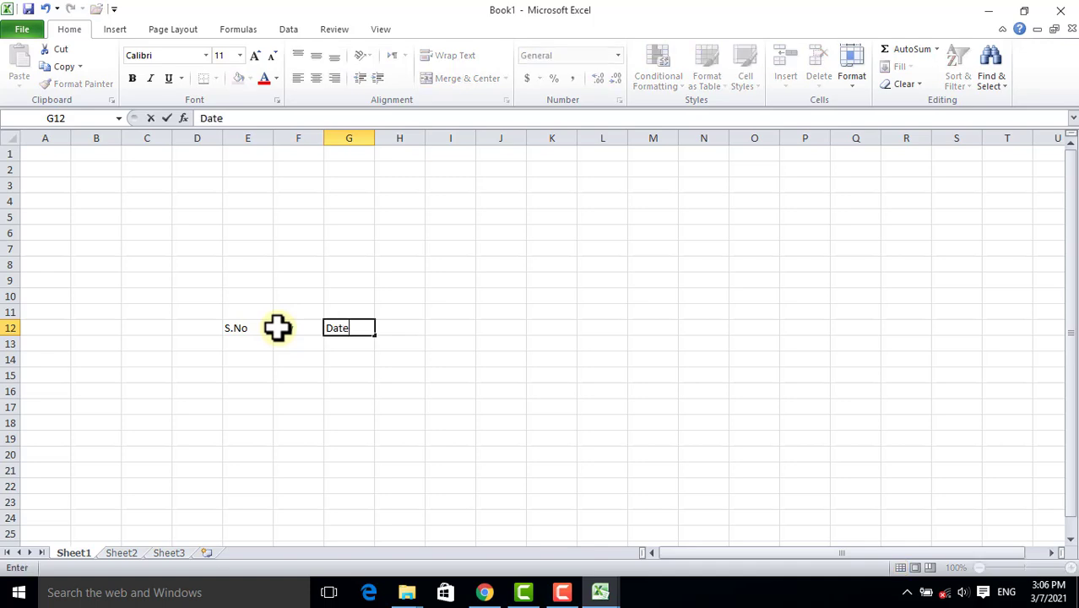
{"action": "key", "text": "Tab"}
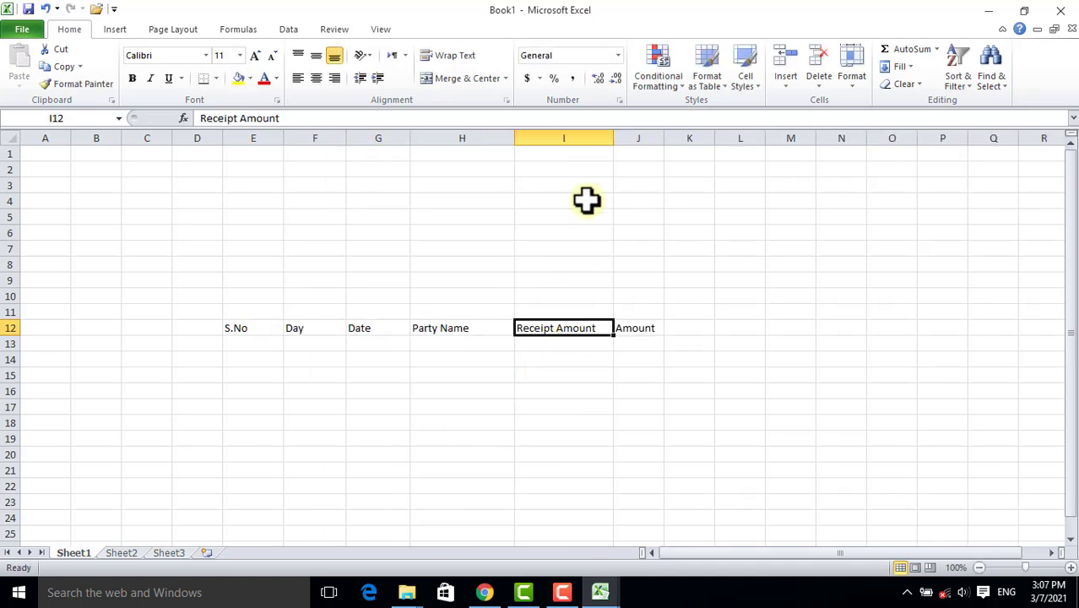
Widen column I to fit Receipt Amount and adjust the Amount column J.
{"action": "left_click_drag", "start_coordinate": [614, 139], "coordinate": [685, 139]}
{"action": "left_click", "coordinate": [652, 326]}
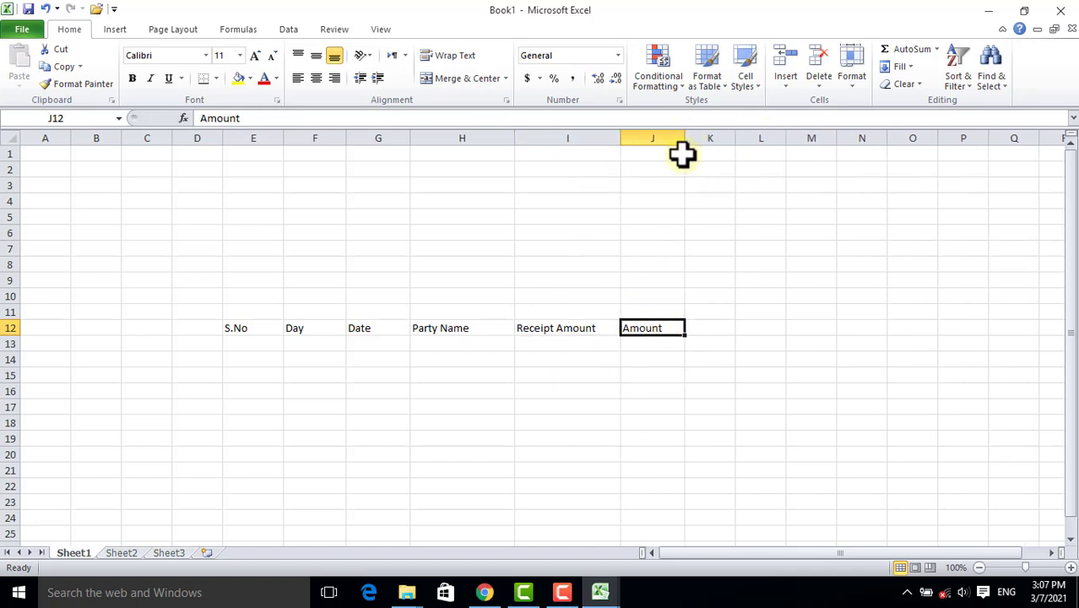
{"action": "left_click", "coordinate": [565, 406]}
Center E12:J14 horizontally and vertically, then convert it to Table1 with headers.
{"action": "mouse_move", "coordinate": [238, 327]}
{"action": "left_mouse_down"}
{"action": "mouse_move", "coordinate": [562, 320]}
{"action": "mouse_move", "coordinate": [631, 361]}
{"action": "left_mouse_up"}
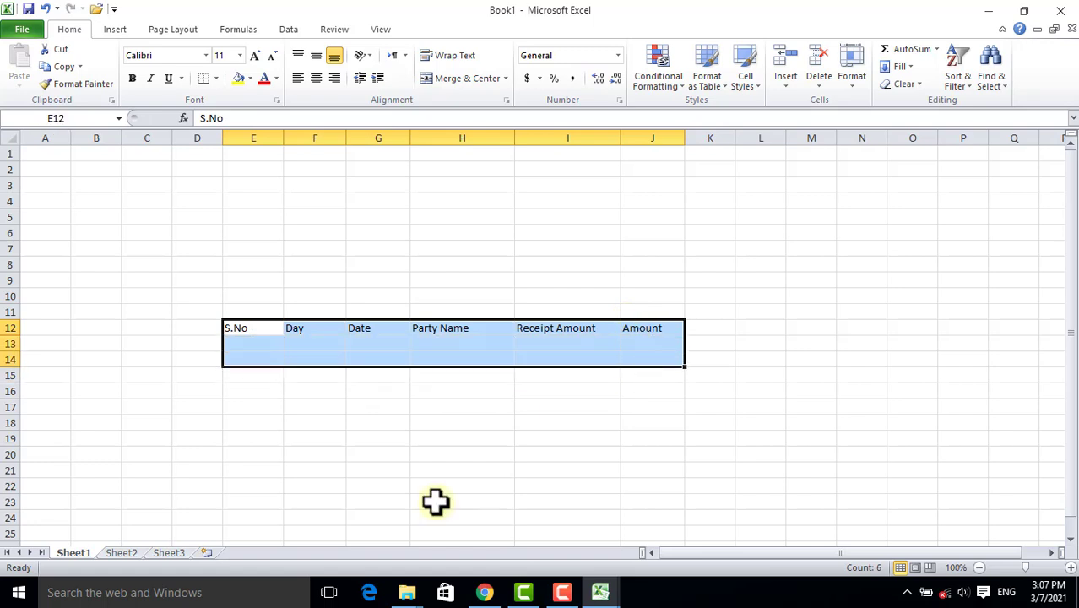
{"action": "left_click", "coordinate": [316, 77]}
{"action": "left_click", "coordinate": [314, 53]}
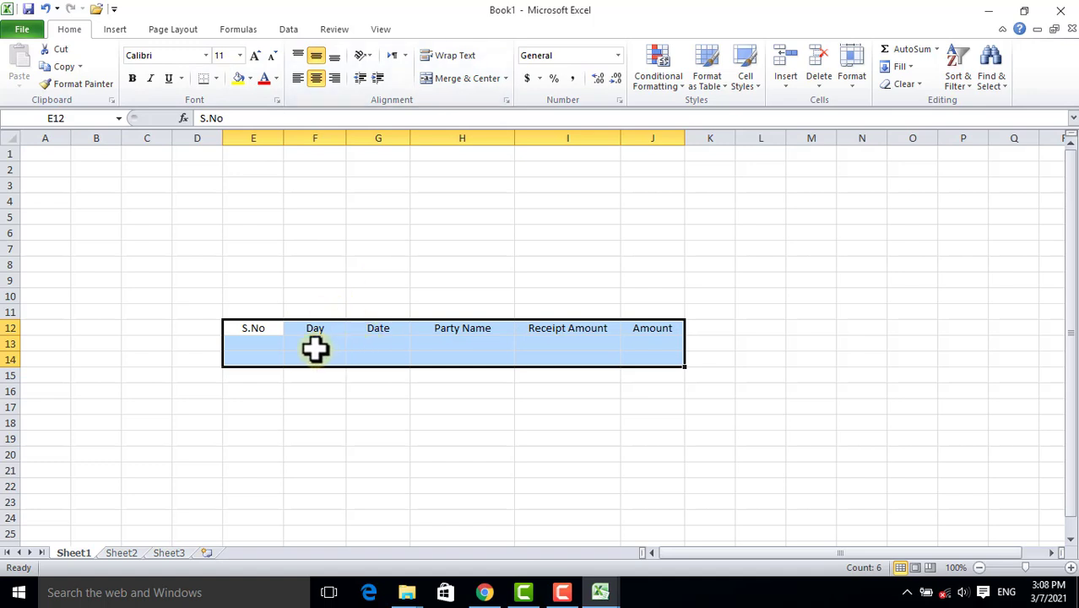
{"action": "key", "text": "ctrl+t"}
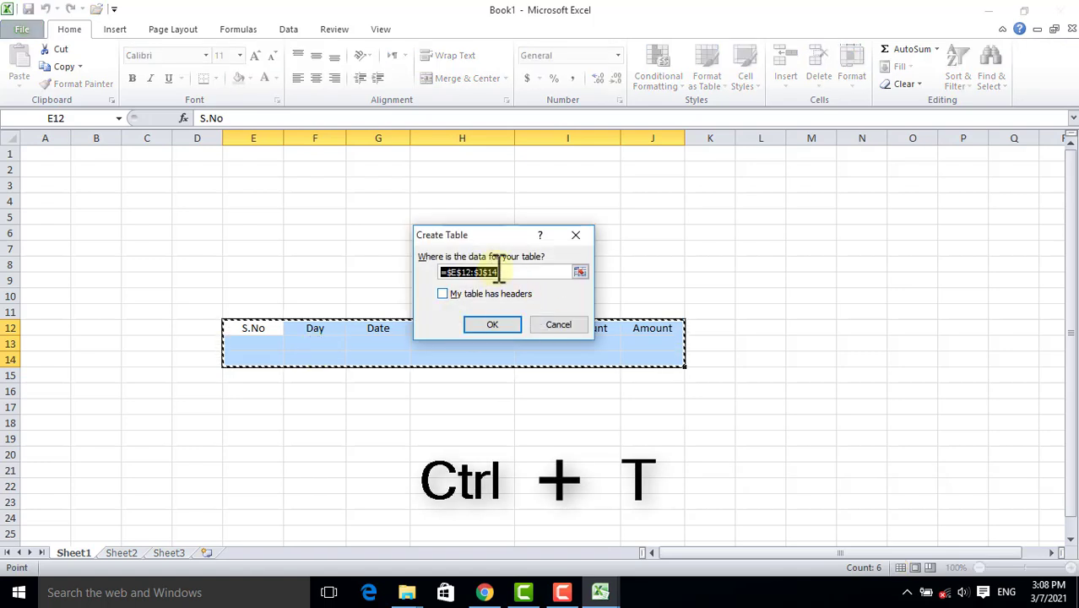
{"action": "left_click", "coordinate": [441, 293]}
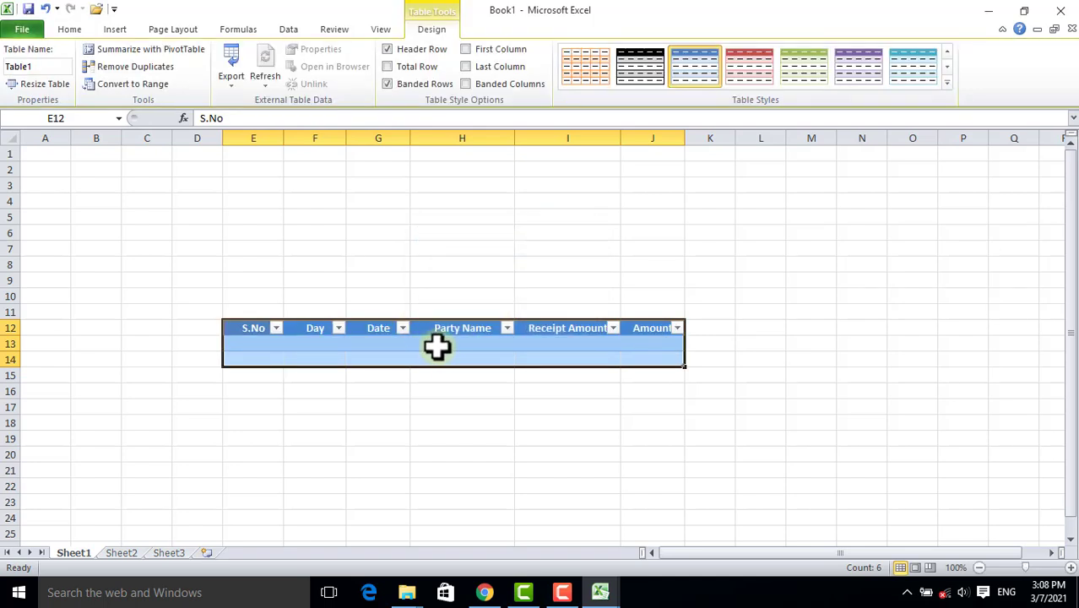
{"action": "scroll", "coordinate": [447, 353], "scroll_direction": "up", "scroll_amount": 1, "text": "ctrl"}
{"action": "scroll", "coordinate": [655, 446], "scroll_direction": "up", "scroll_amount": 1, "text": "ctrl"}
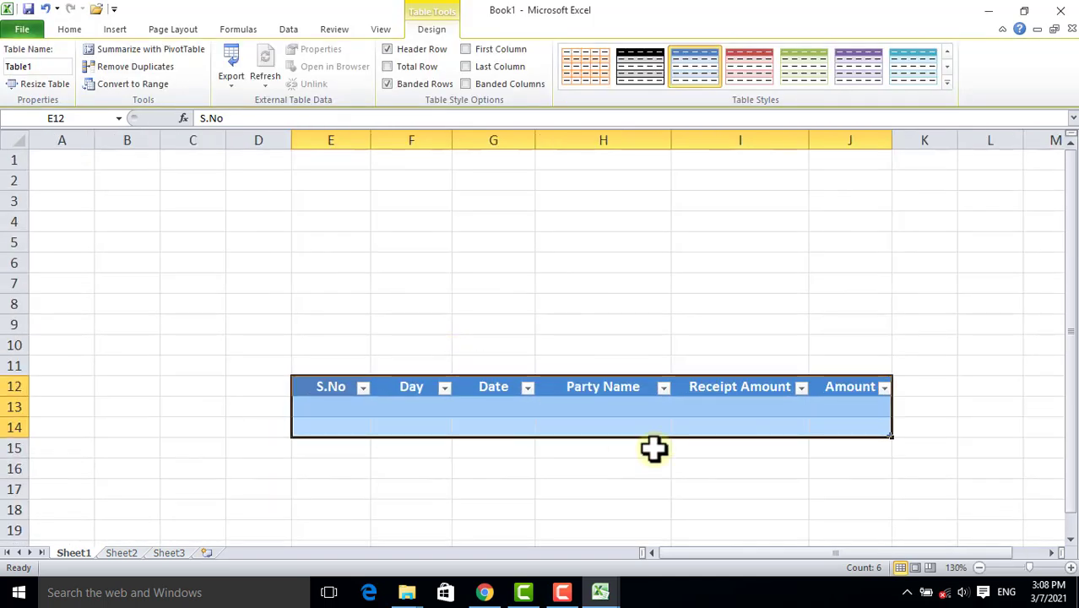
{"action": "scroll", "coordinate": [658, 446], "scroll_direction": "up", "scroll_amount": 3, "text": "ctrl"}
{"action": "scroll", "coordinate": [652, 456], "scroll_direction": "down", "scroll_amount": 2}
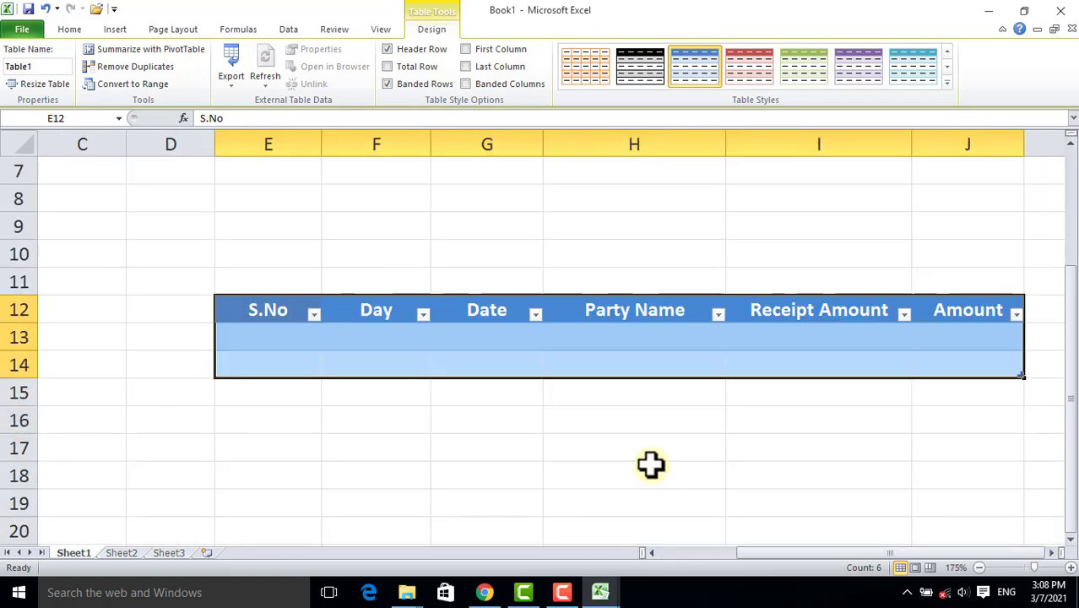
{"action": "left_click", "coordinate": [290, 339]}
{"action": "left_click", "coordinate": [290, 338]}
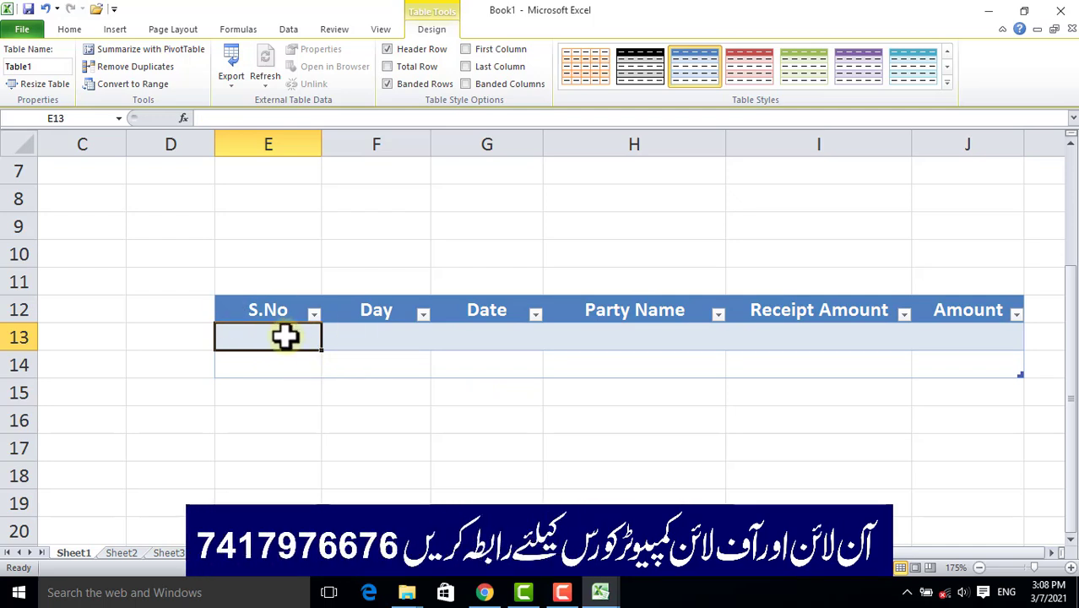
{"action": "left_click", "coordinate": [355, 335]}
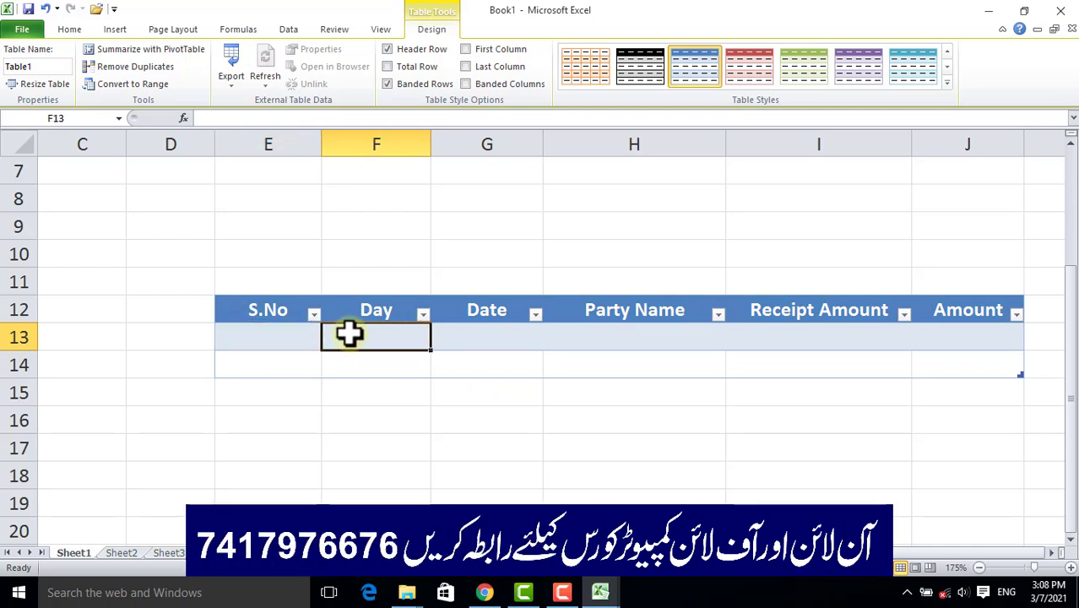
{"action": "left_click", "coordinate": [478, 335]}
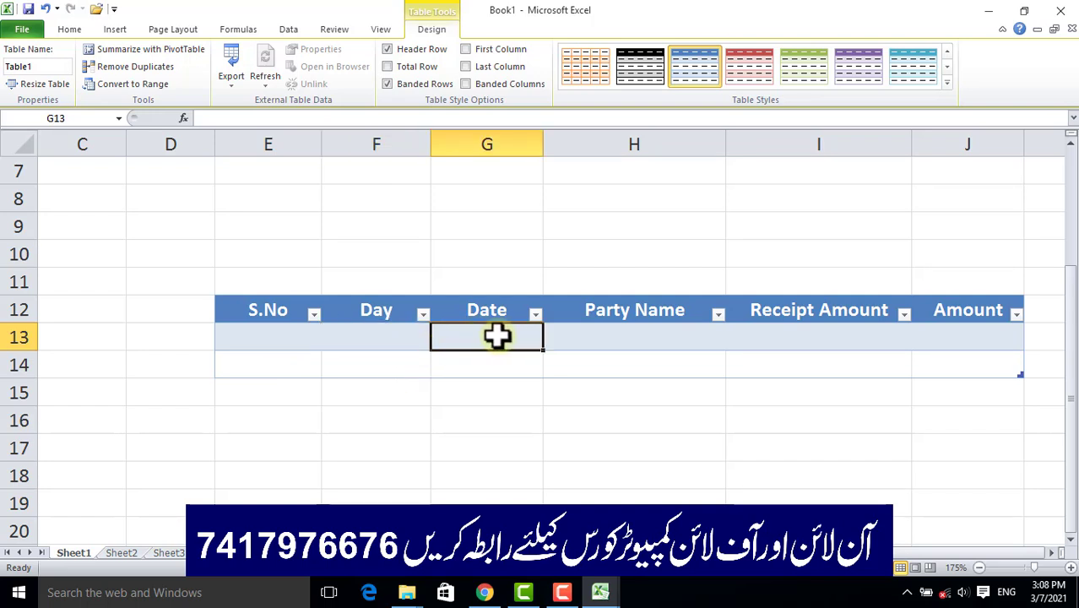
{"action": "left_click", "coordinate": [267, 337]}
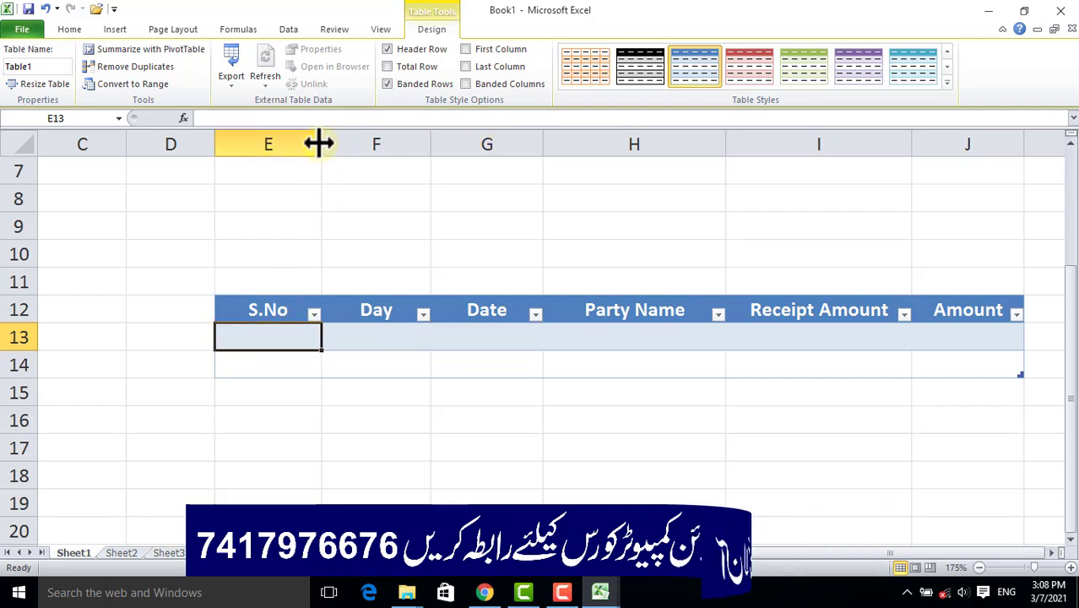
Widen the S.No, Day and Date columns (E, F, G), then select the first S.No cell.
{"action": "left_click_drag", "start_coordinate": [321, 146], "coordinate": [460, 157]}
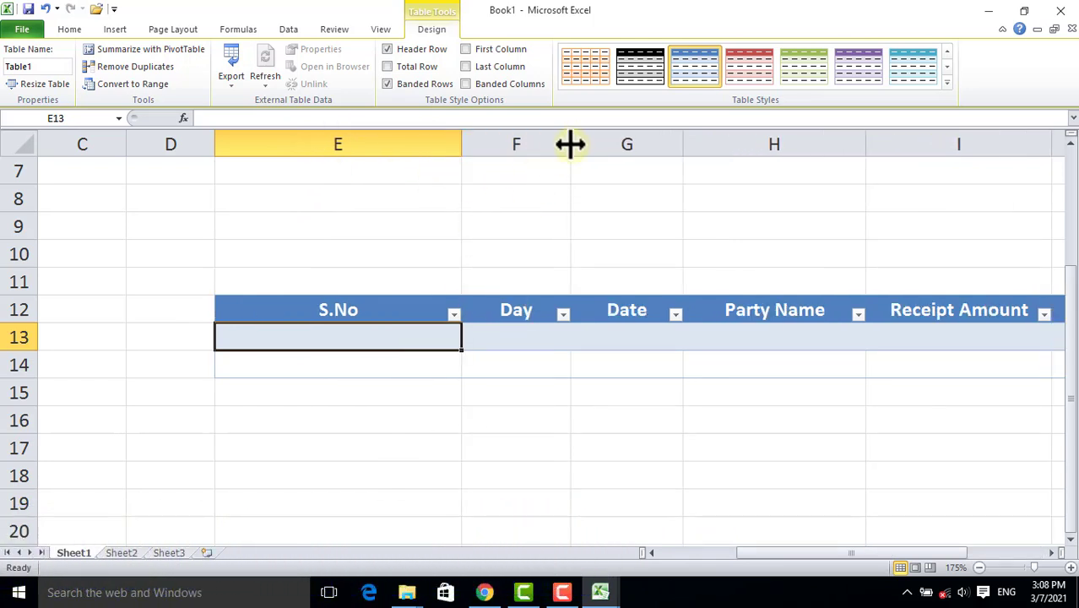
{"action": "left_click_drag", "start_coordinate": [569, 145], "coordinate": [717, 145]}
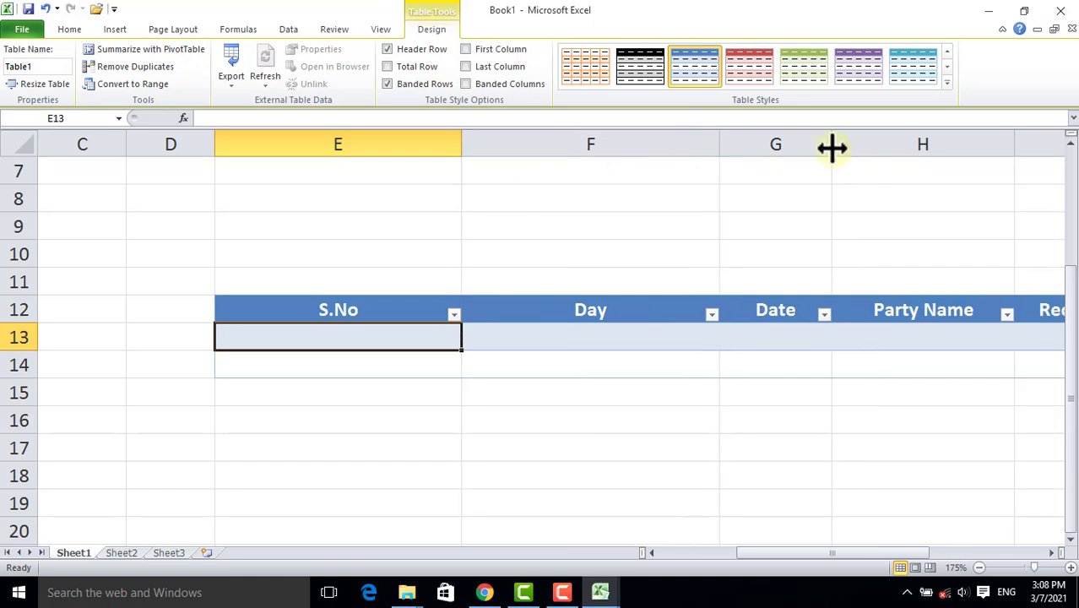
{"action": "left_click_drag", "start_coordinate": [831, 148], "coordinate": [988, 152]}
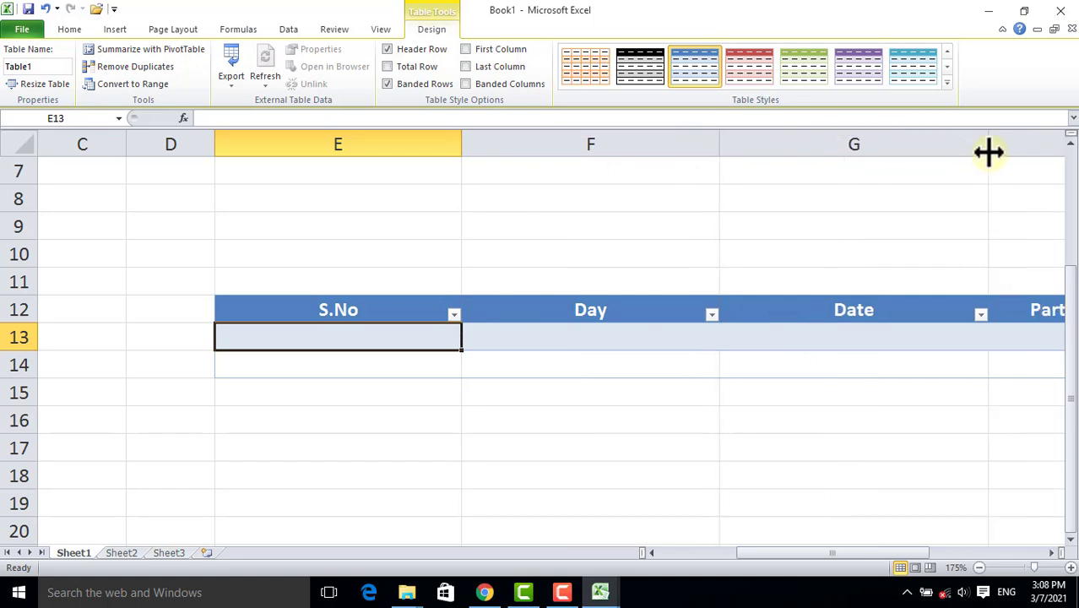
{"action": "left_click", "coordinate": [336, 356]}
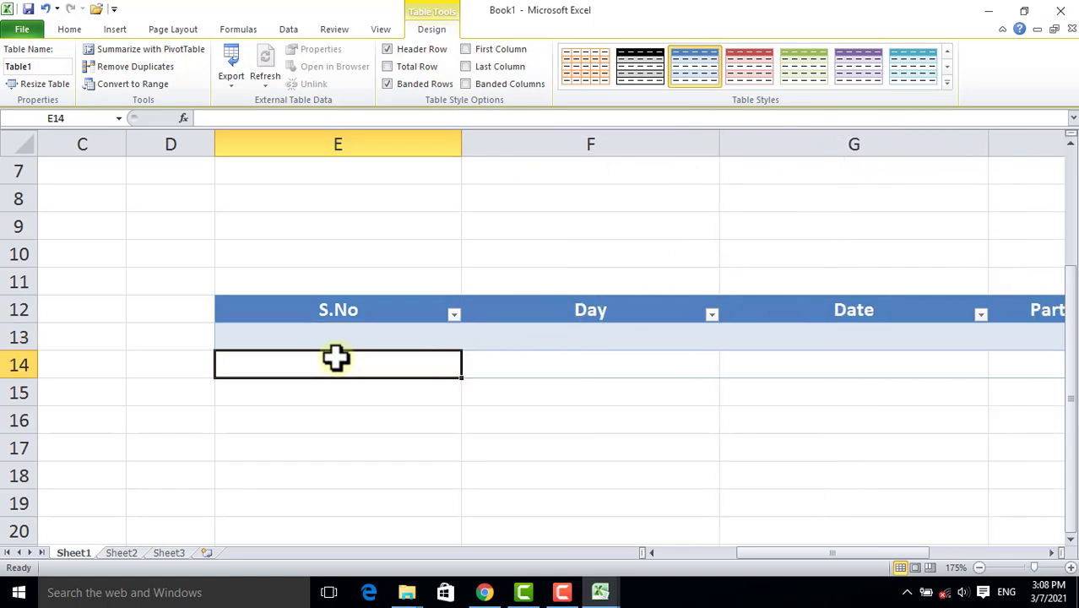
{"action": "left_click", "coordinate": [322, 340]}
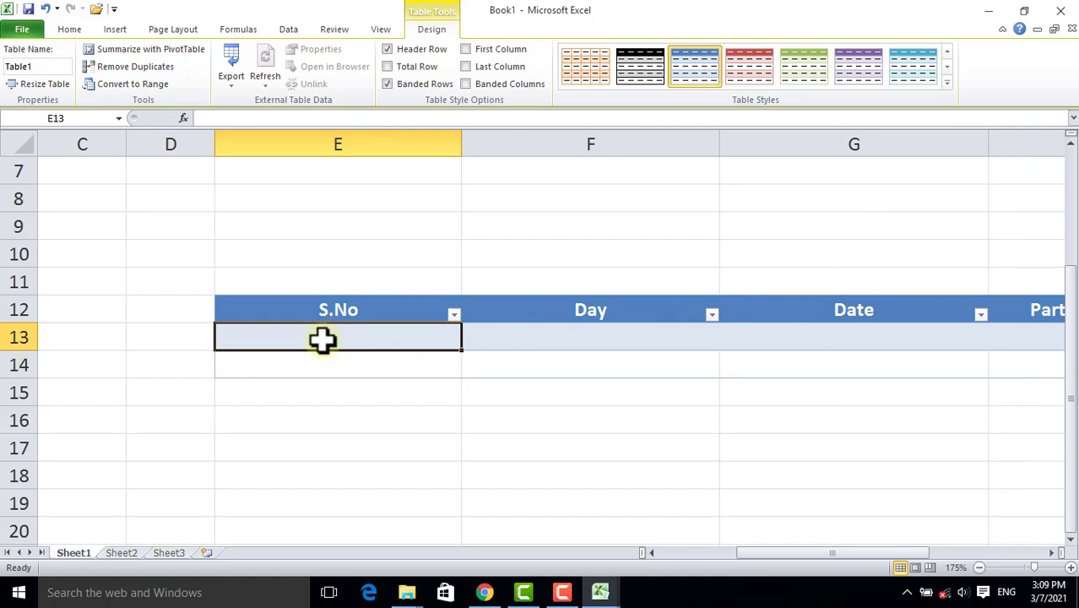
{"action": "type", "text": "="}
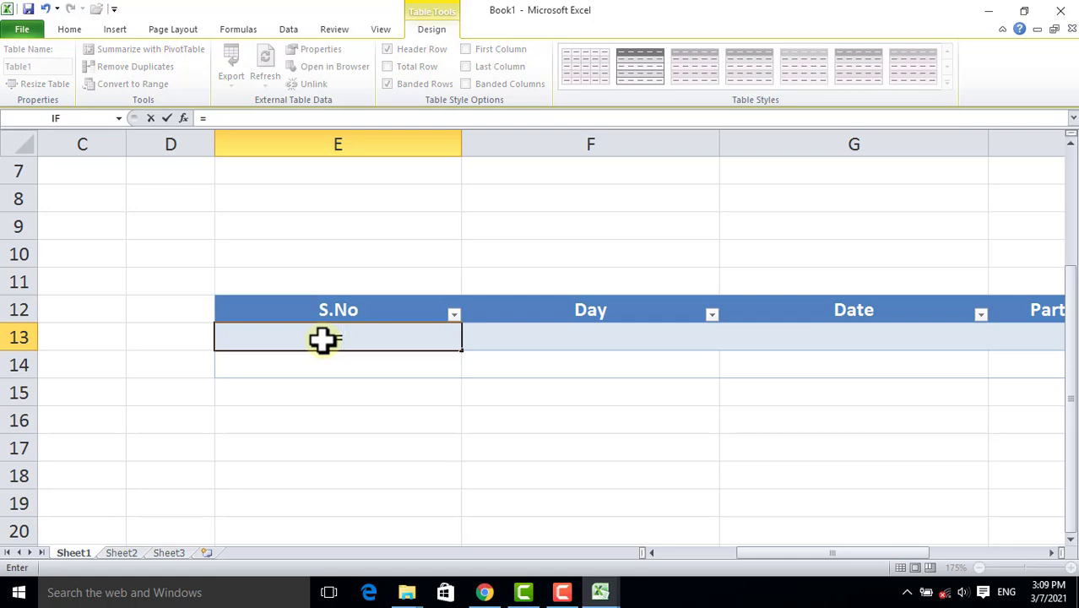
{"action": "type", "text": "if"}
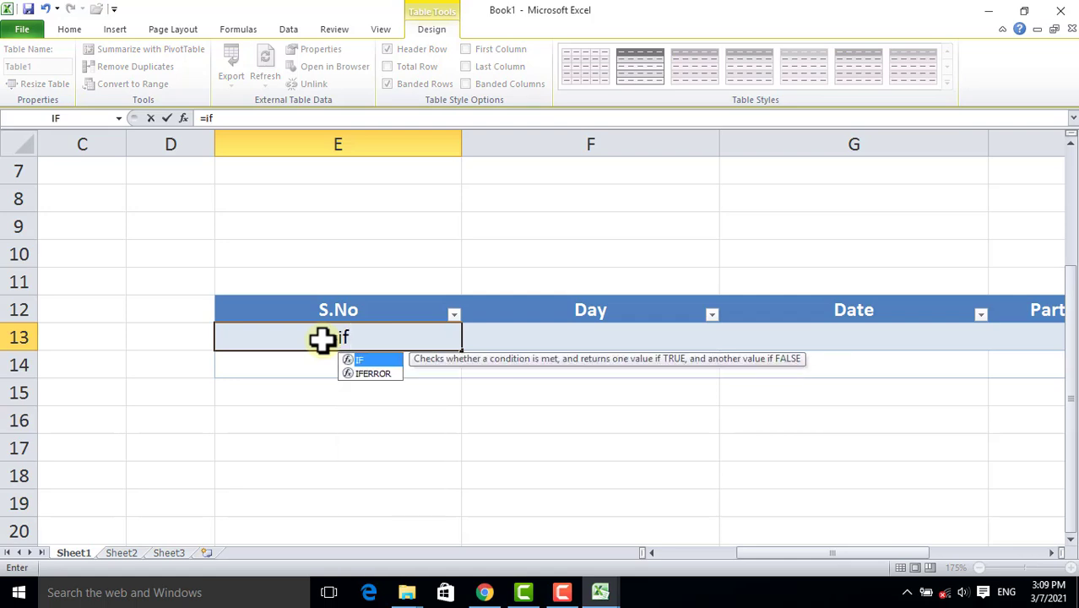
{"action": "type", "text": "("}
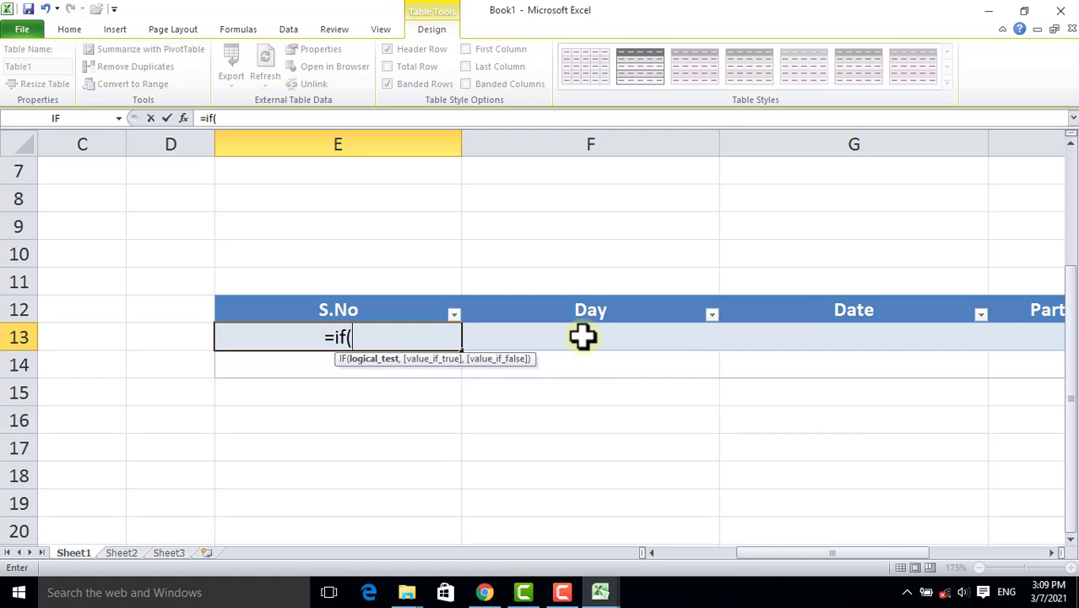
{"action": "left_click", "coordinate": [582, 337]}
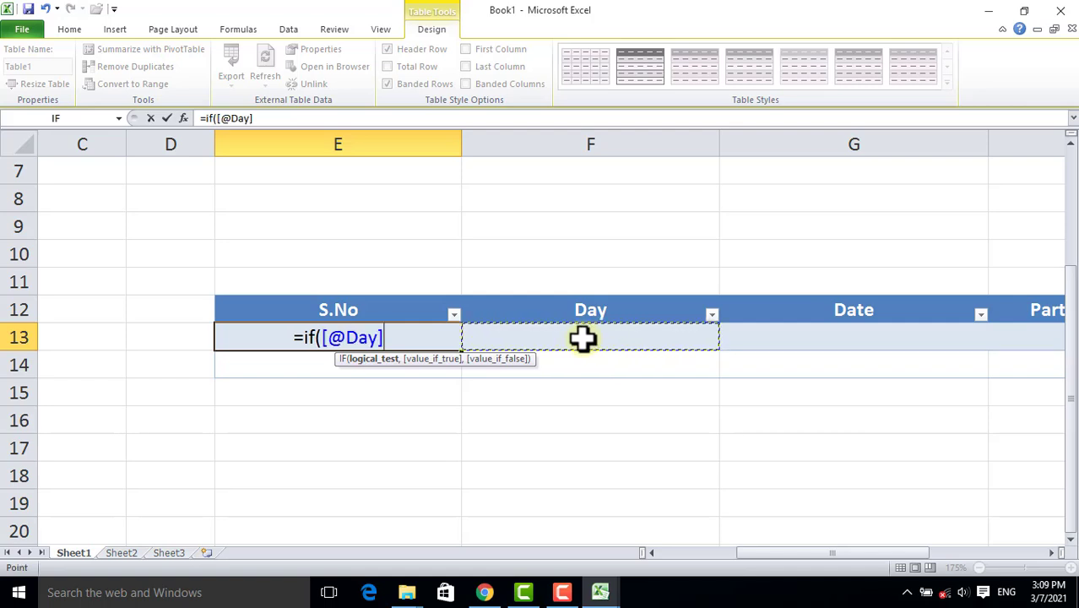
{"action": "type", "text": "="}
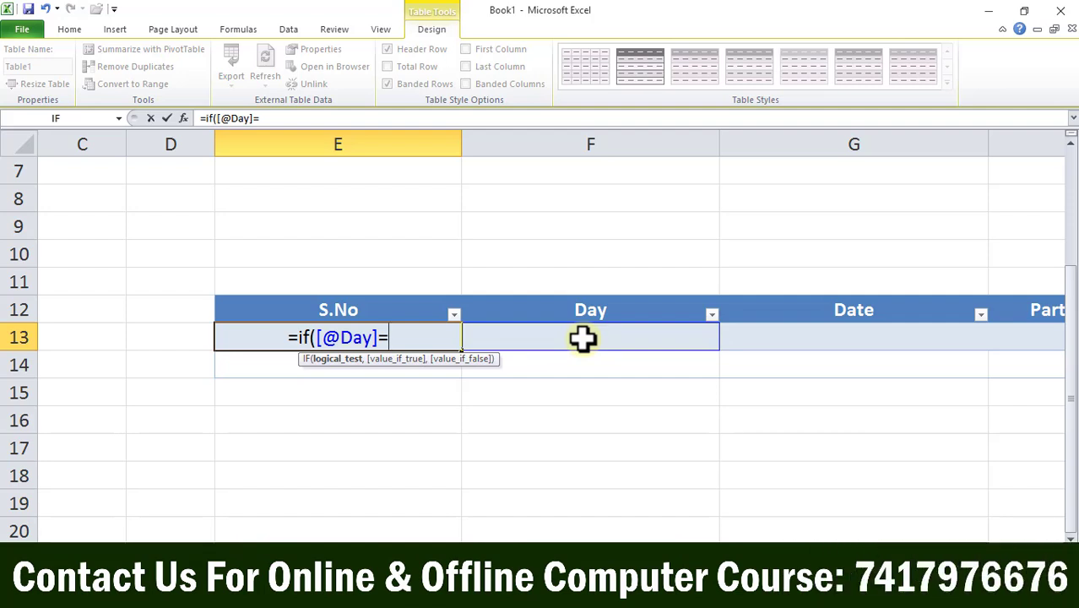
{"action": "type", "text": "\"\""}
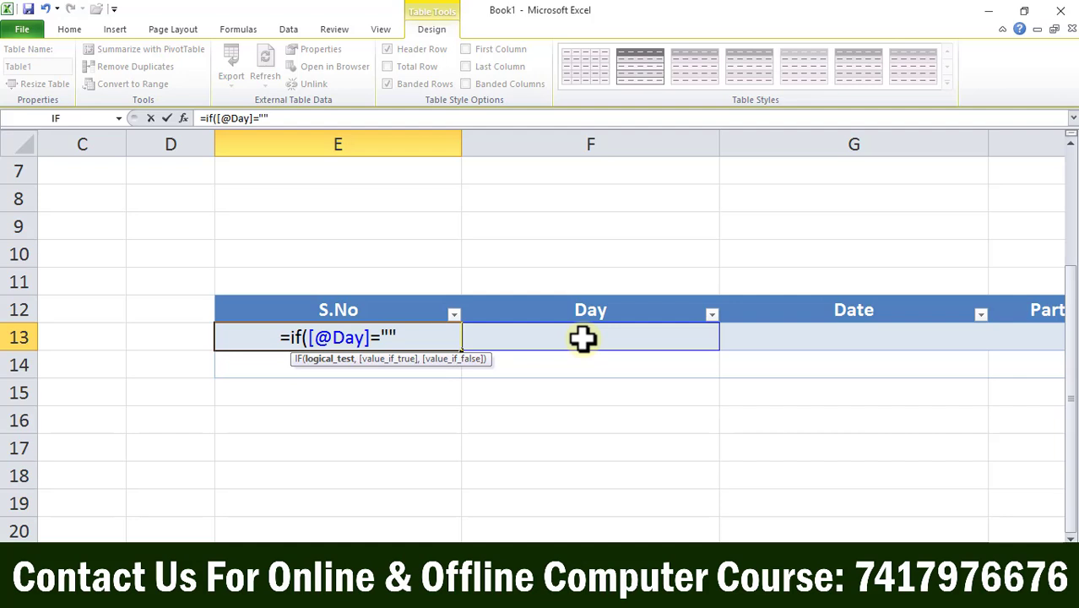
{"action": "type", "text": ","}
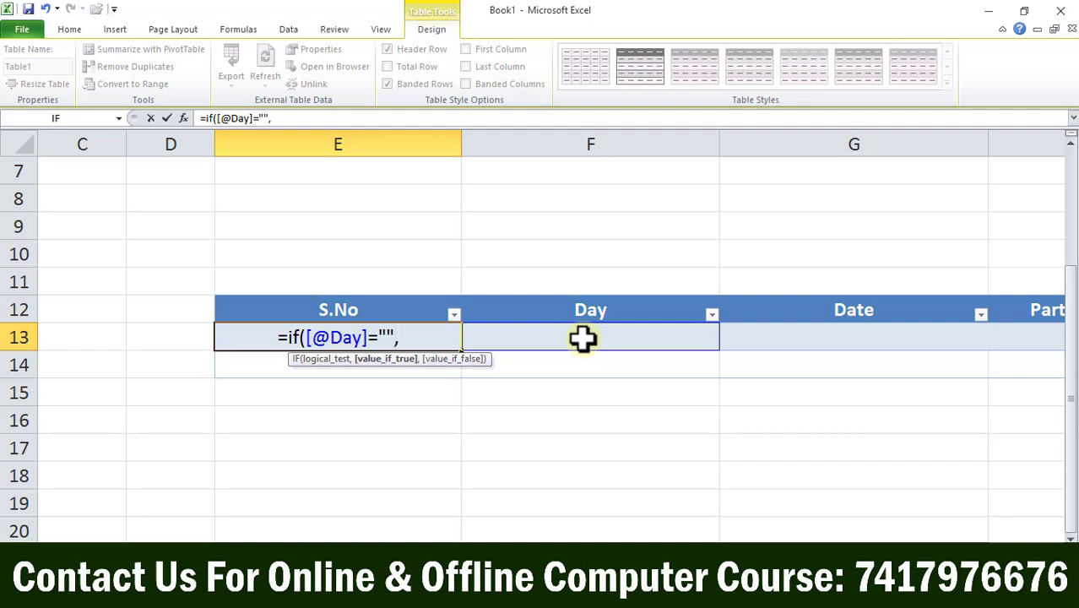
{"action": "type", "text": "\"\""}
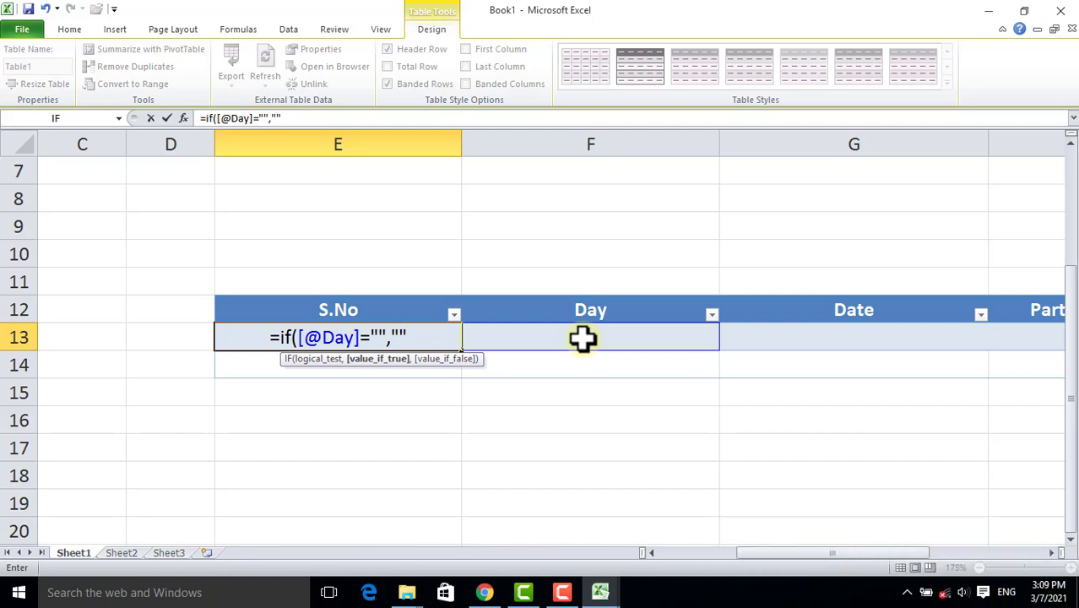
{"action": "type", "text": ","}
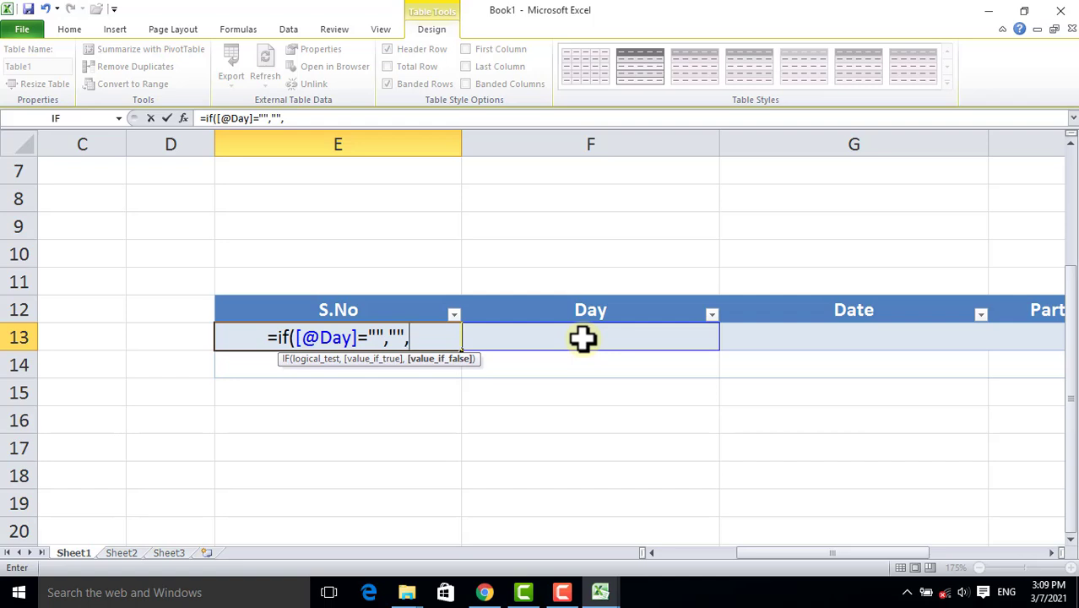
{"action": "type", "text": "row"}
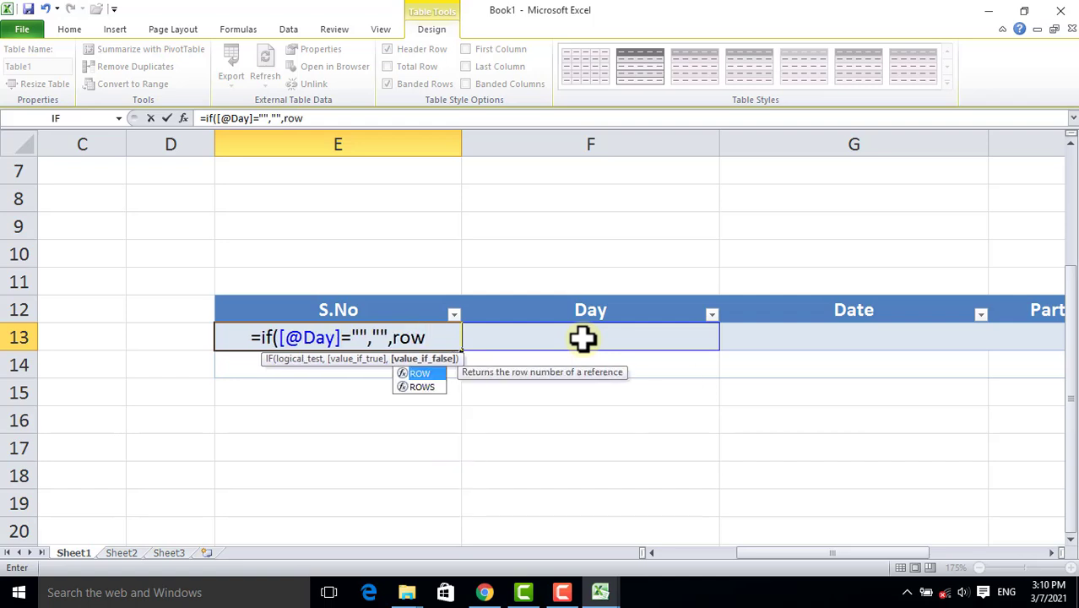
{"action": "type", "text": "("}
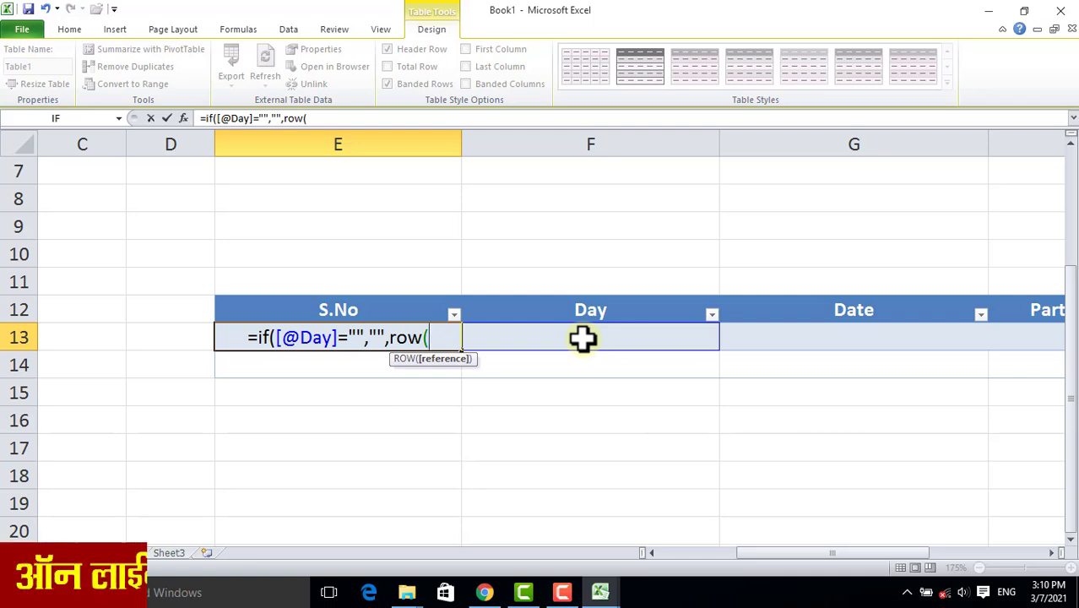
{"action": "type", "text": "1"}
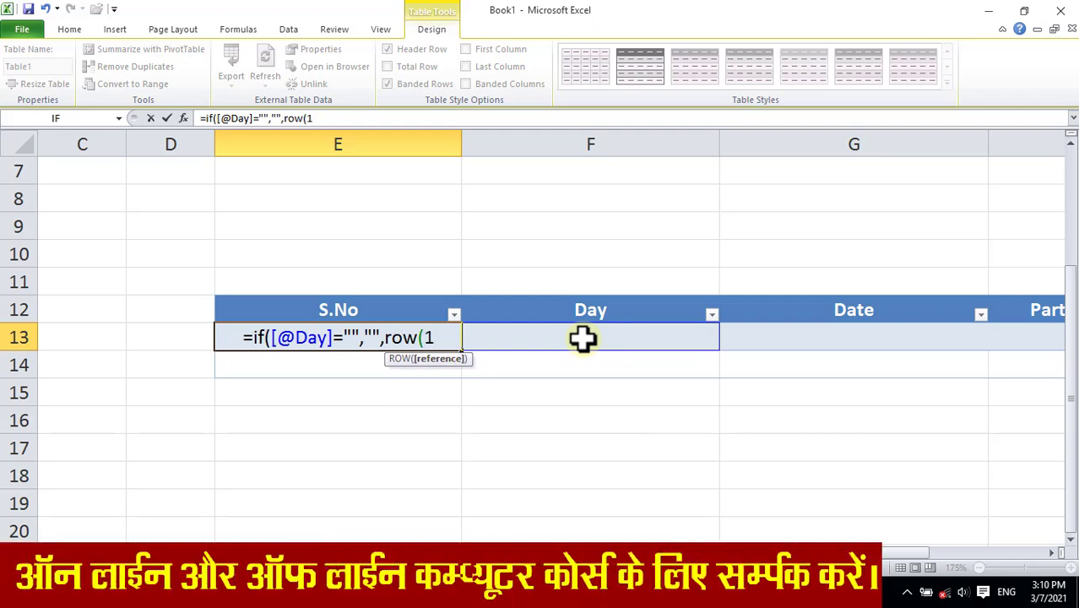
{"action": "type", "text": ":"}
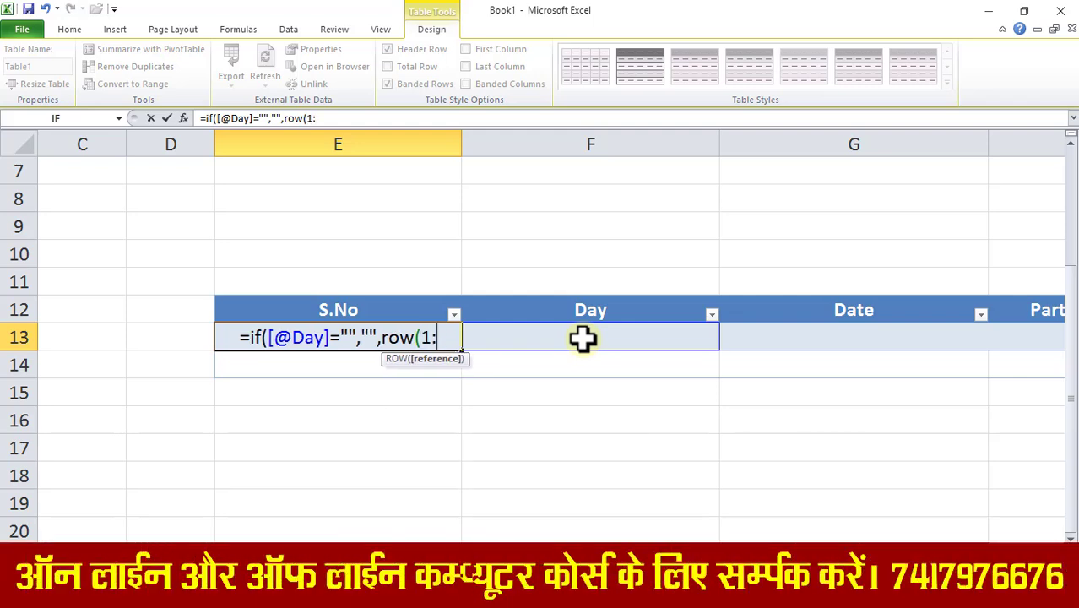
{"action": "type", "text": "1"}
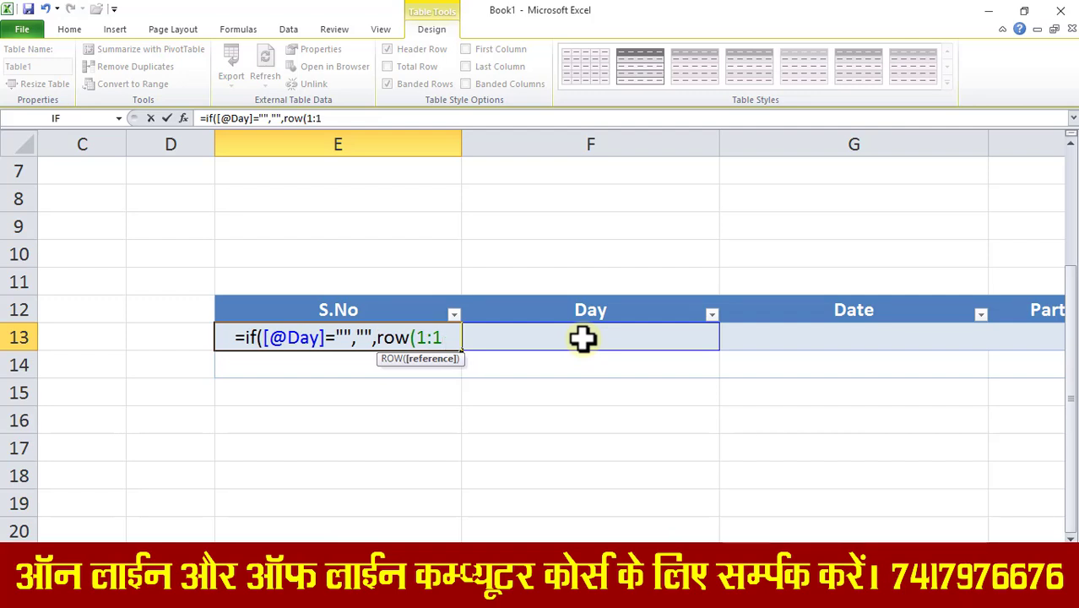
{"action": "type", "text": "))"}
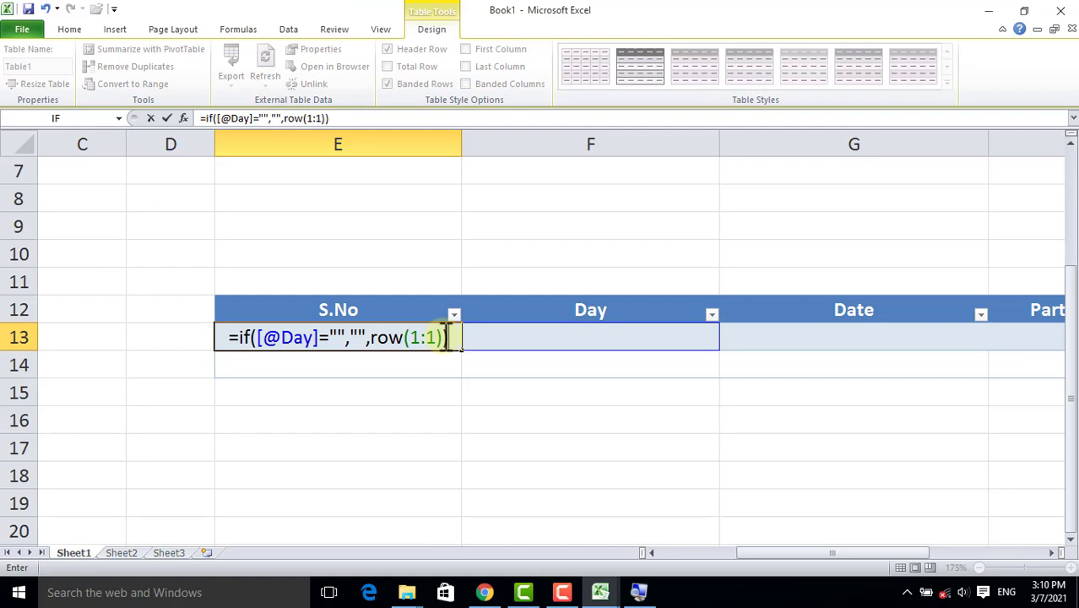
{"action": "key", "text": "Return"}
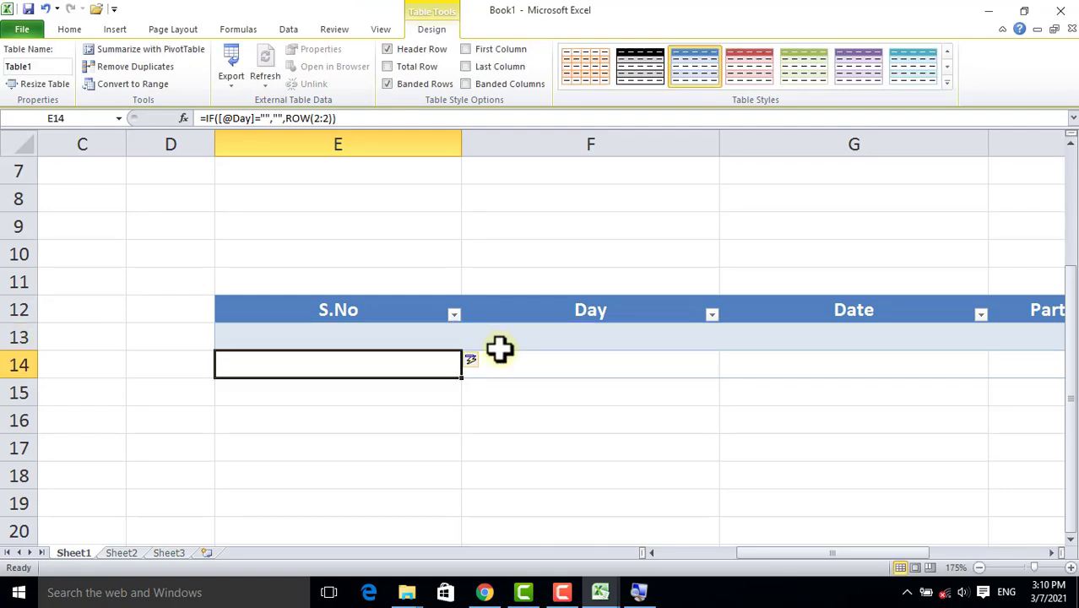
Test numbering with Day 12 in F13, narrow the S.No column, then delete the test value.
{"action": "left_click", "coordinate": [624, 341]}
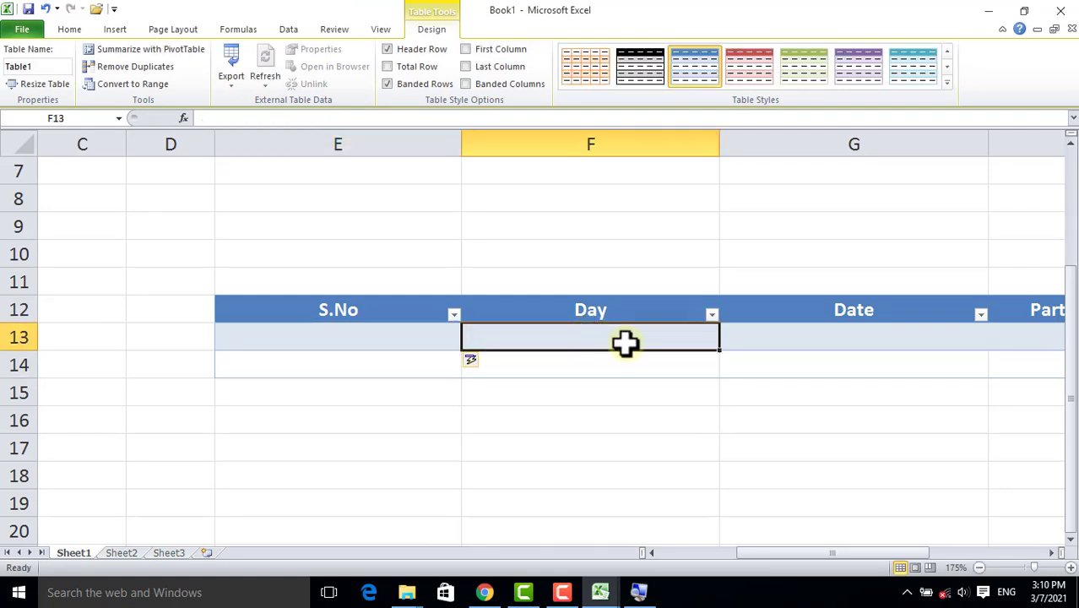
{"action": "type", "text": "12"}
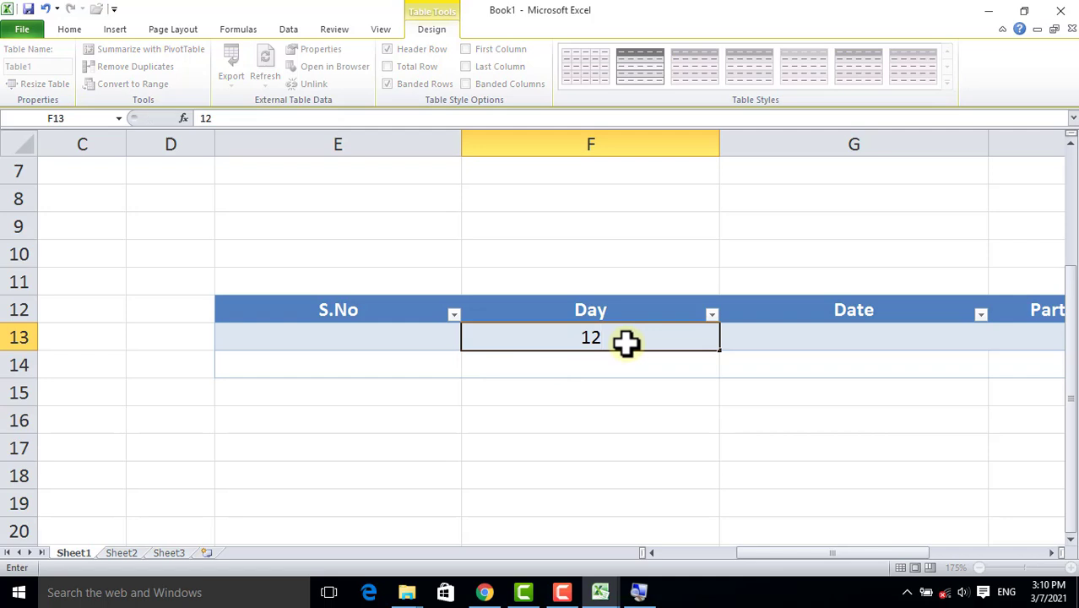
{"action": "key", "text": "Tab"}
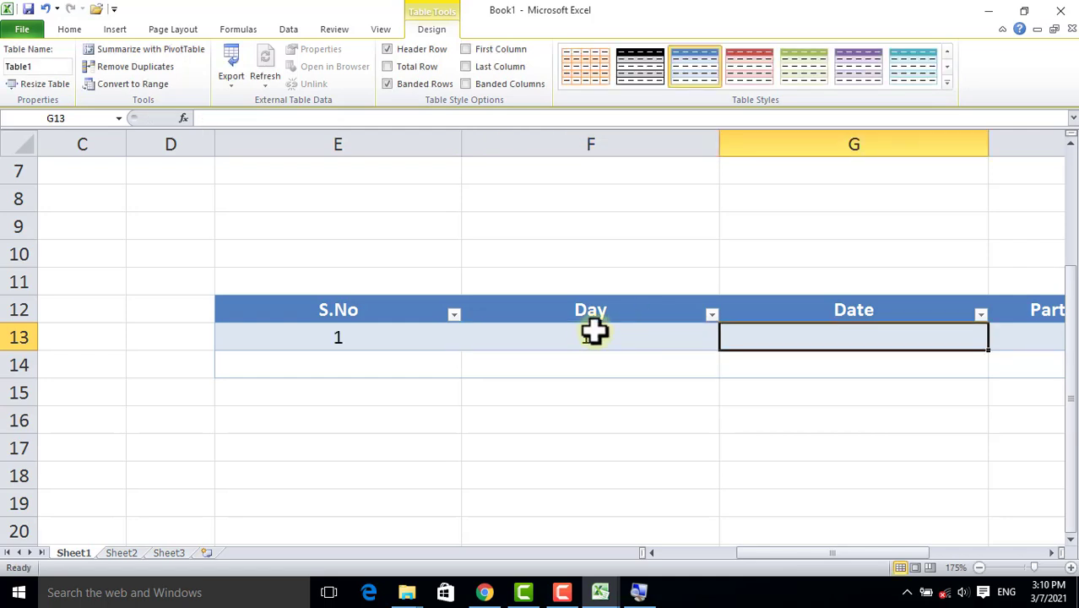
{"action": "left_click", "coordinate": [591, 334]}
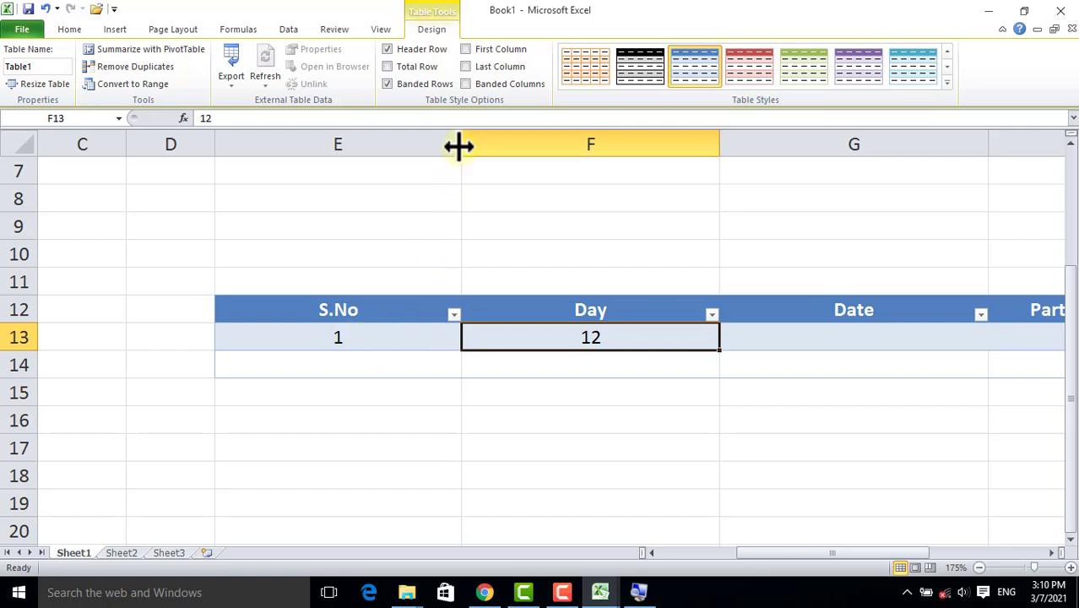
{"action": "left_click_drag", "start_coordinate": [460, 144], "coordinate": [296, 161]}
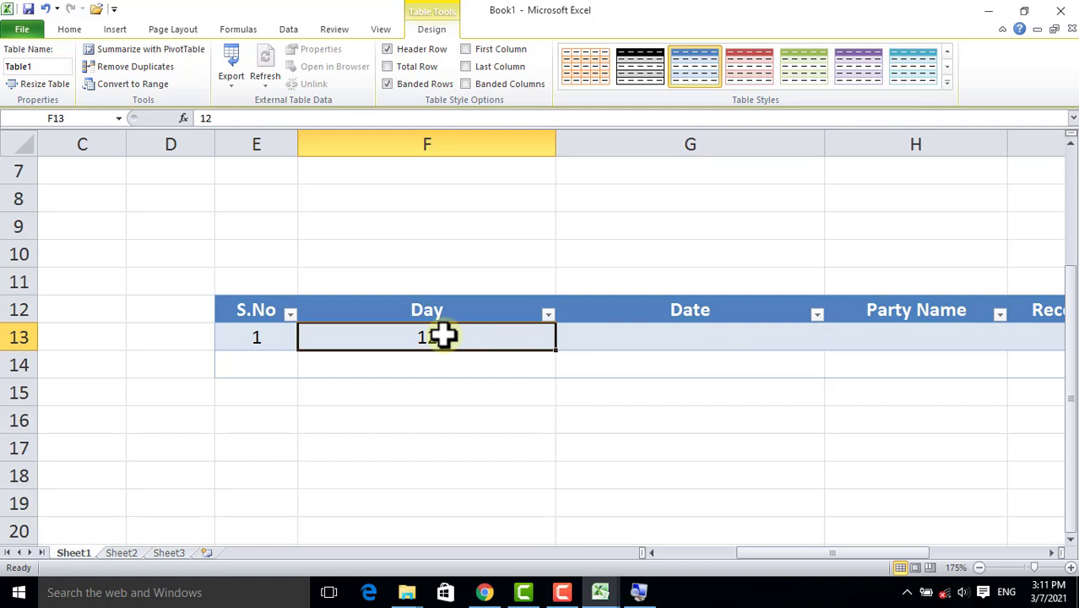
{"action": "key", "text": "Delete"}
{"action": "left_click", "coordinate": [692, 336]}
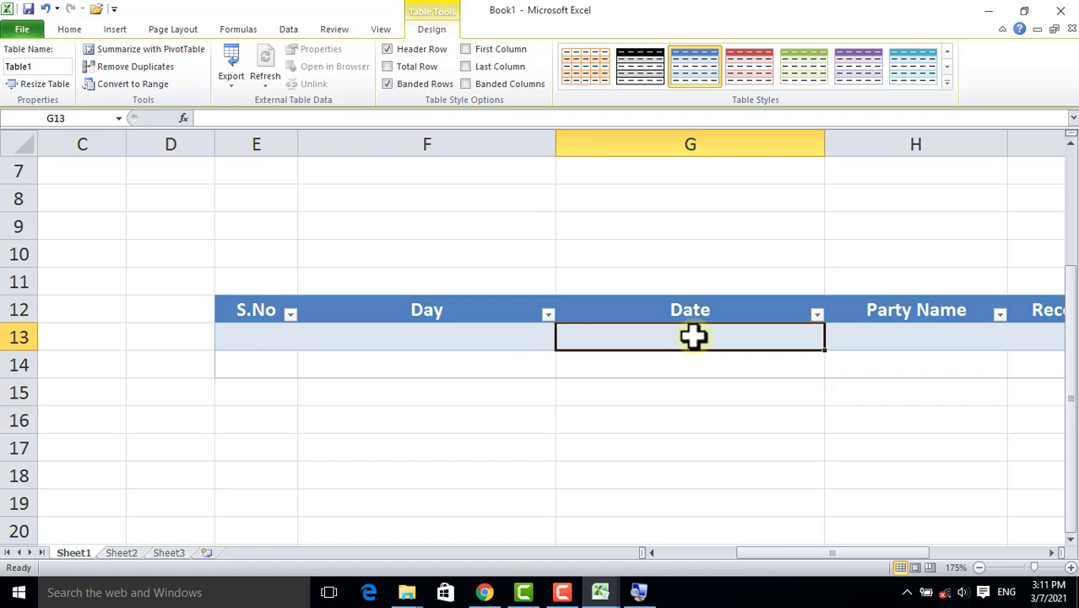
Enter 4/1/2020 as the first Date in G13 and select G13:G14 for formatting.
{"action": "type", "text": "4/1"}
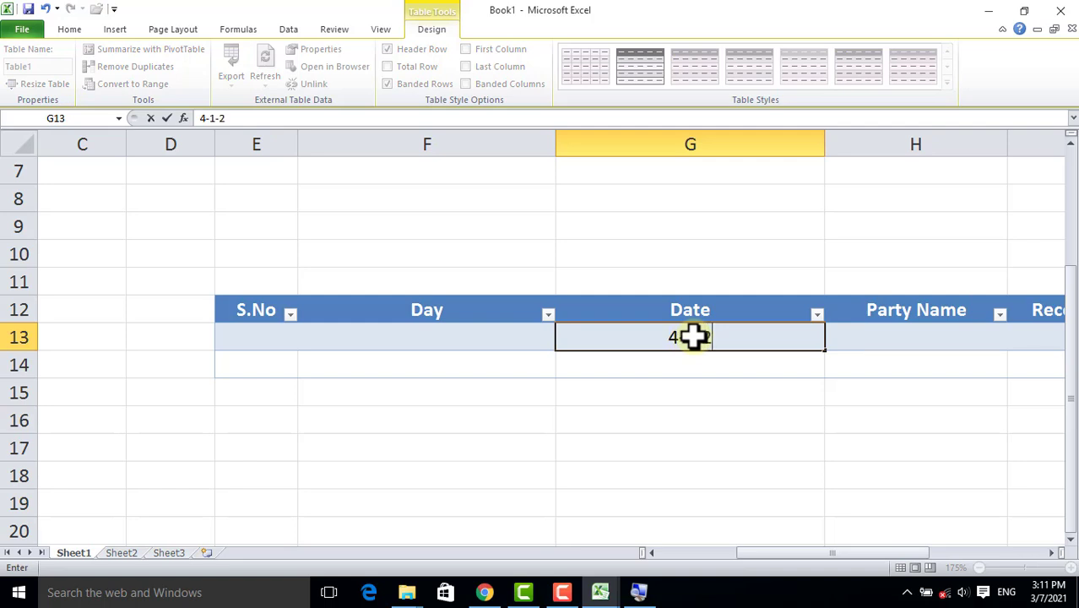
{"action": "type", "text": "0"}
{"action": "key", "text": "Return"}
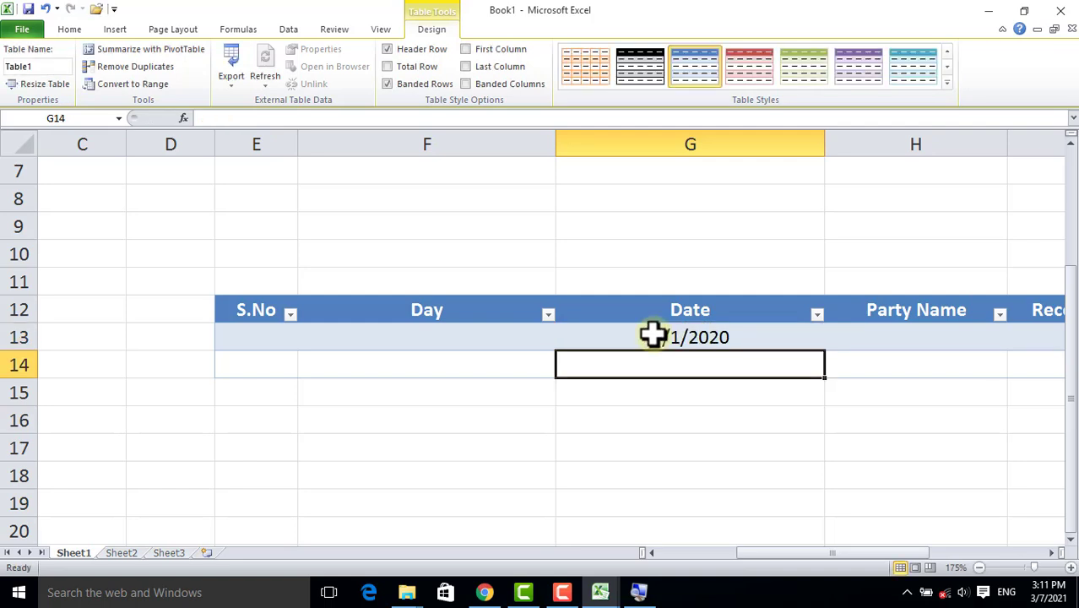
{"action": "left_click", "coordinate": [663, 336]}
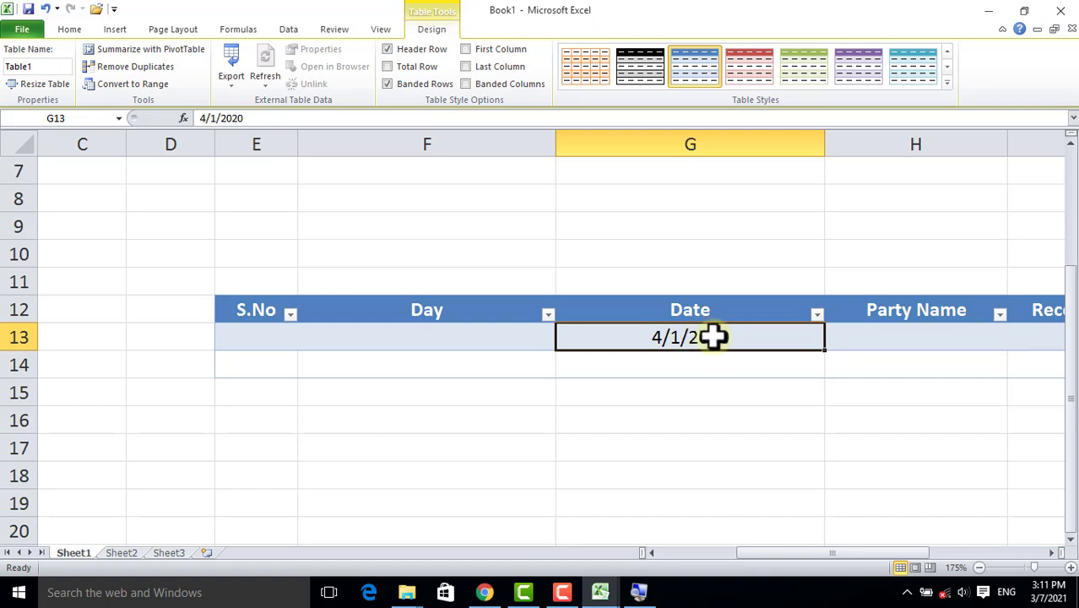
{"action": "mouse_move", "coordinate": [693, 338]}
{"action": "left_mouse_down"}
{"action": "mouse_move", "coordinate": [692, 361]}
{"action": "mouse_move", "coordinate": [705, 336]}
{"action": "left_mouse_up"}
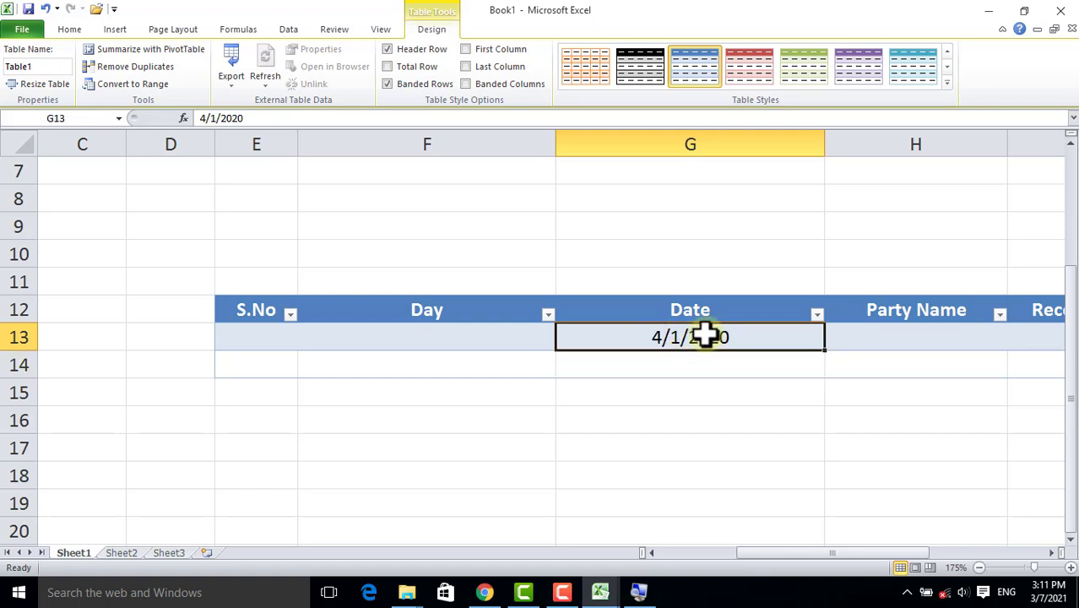
{"action": "left_click", "coordinate": [69, 27]}
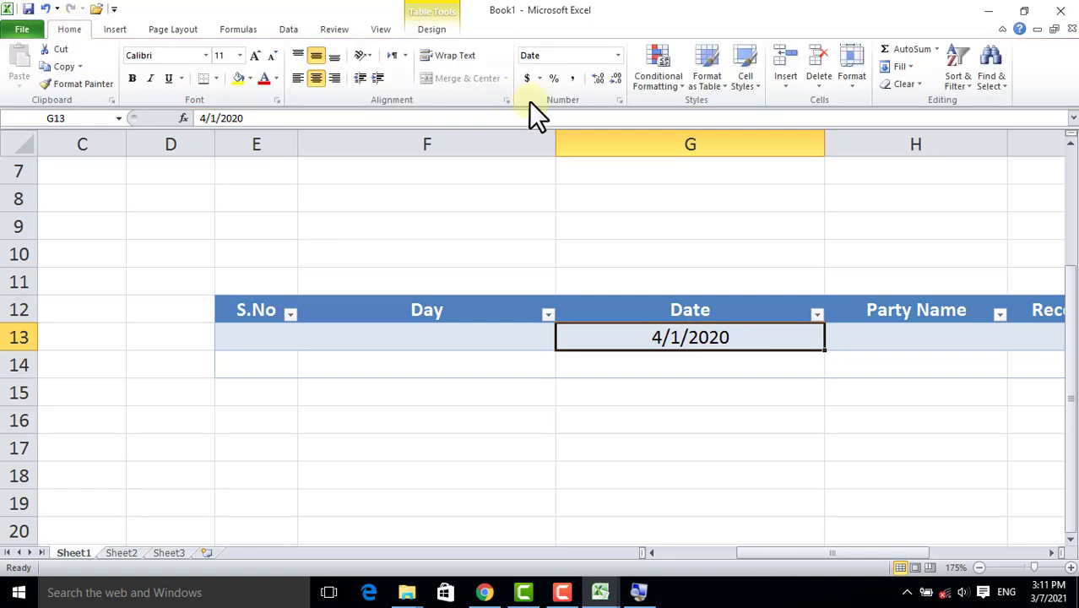
Format the first Date cell G13 with the 14-Mar-01 style so it reads 1-Apr-20.
{"action": "left_click", "coordinate": [621, 99]}
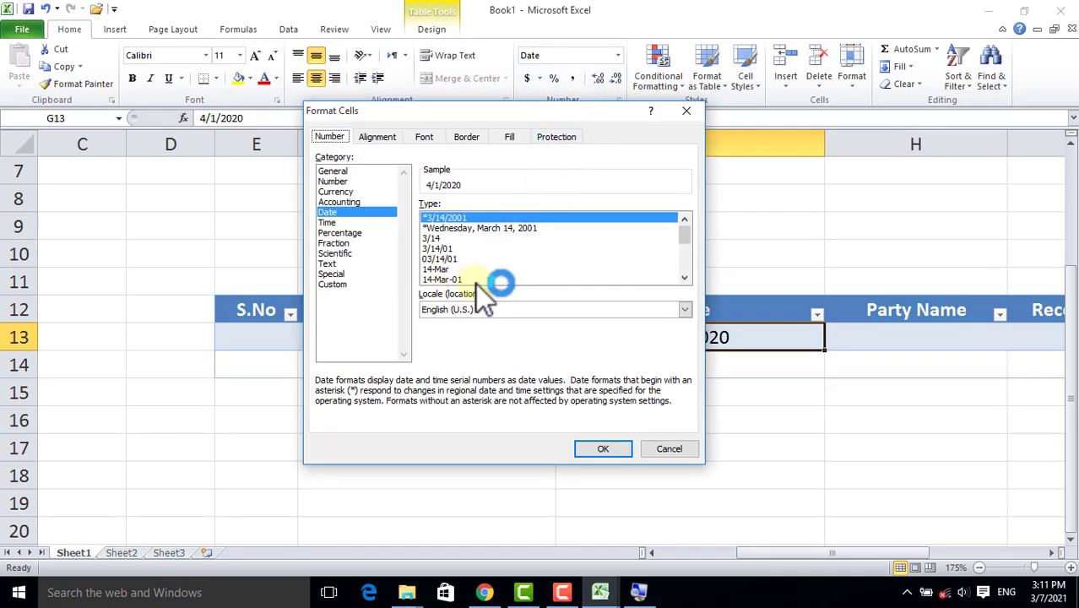
{"action": "left_click", "coordinate": [454, 280]}
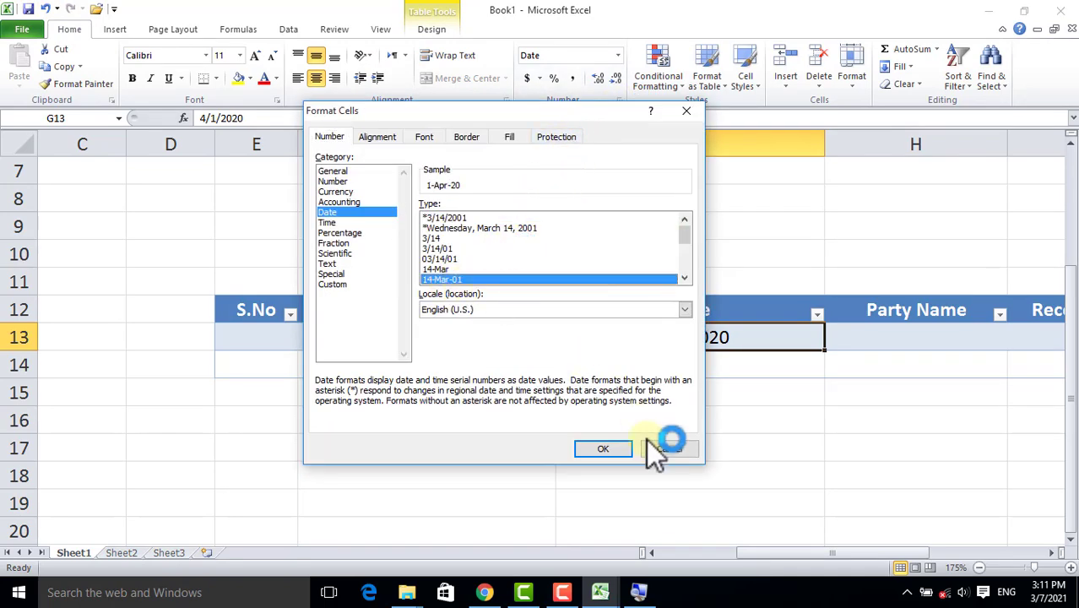
{"action": "left_click", "coordinate": [596, 448]}
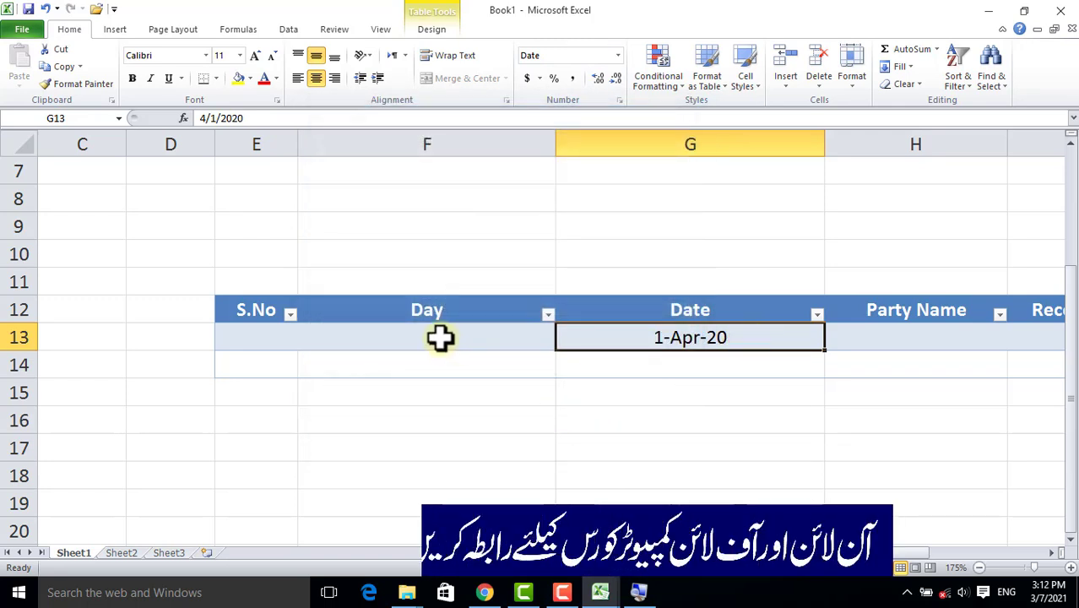
{"action": "left_click", "coordinate": [439, 337]}
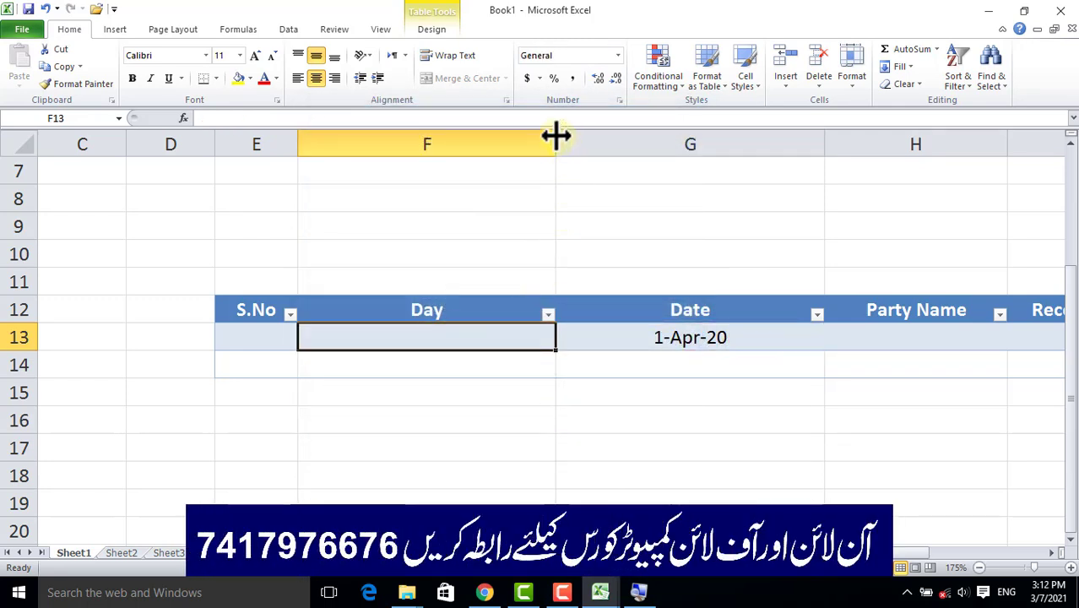
{"action": "left_click_drag", "start_coordinate": [556, 143], "coordinate": [646, 144]}
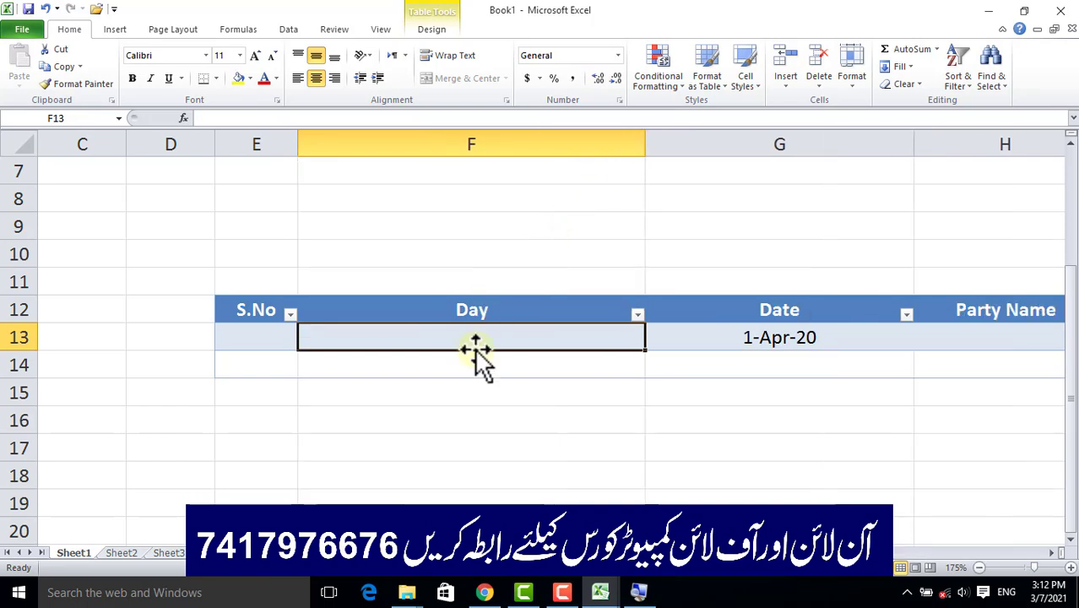
{"action": "type", "text": "="}
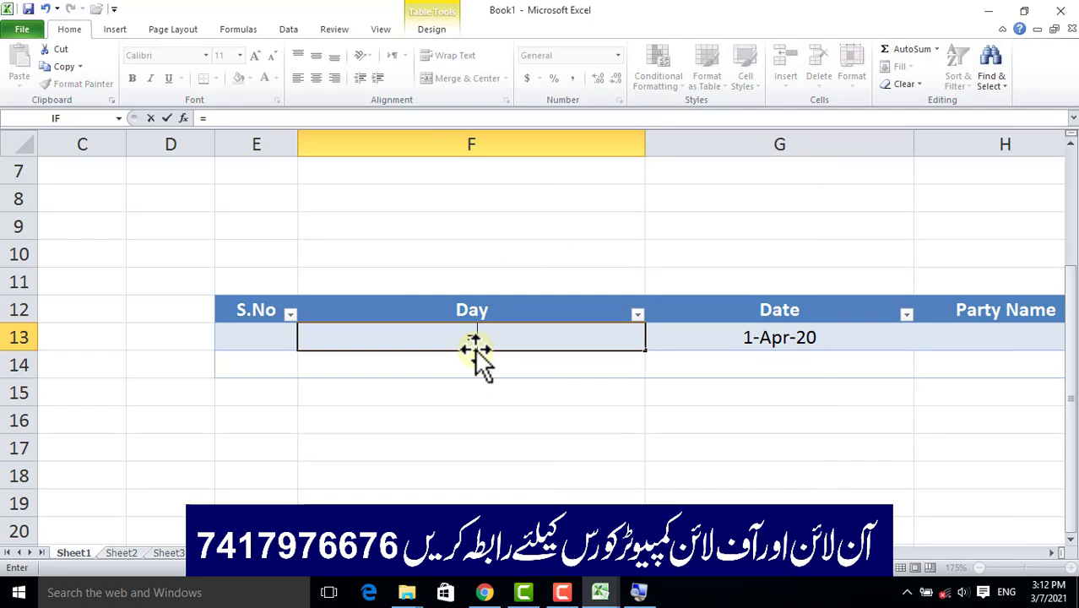
{"action": "type", "text": "if("}
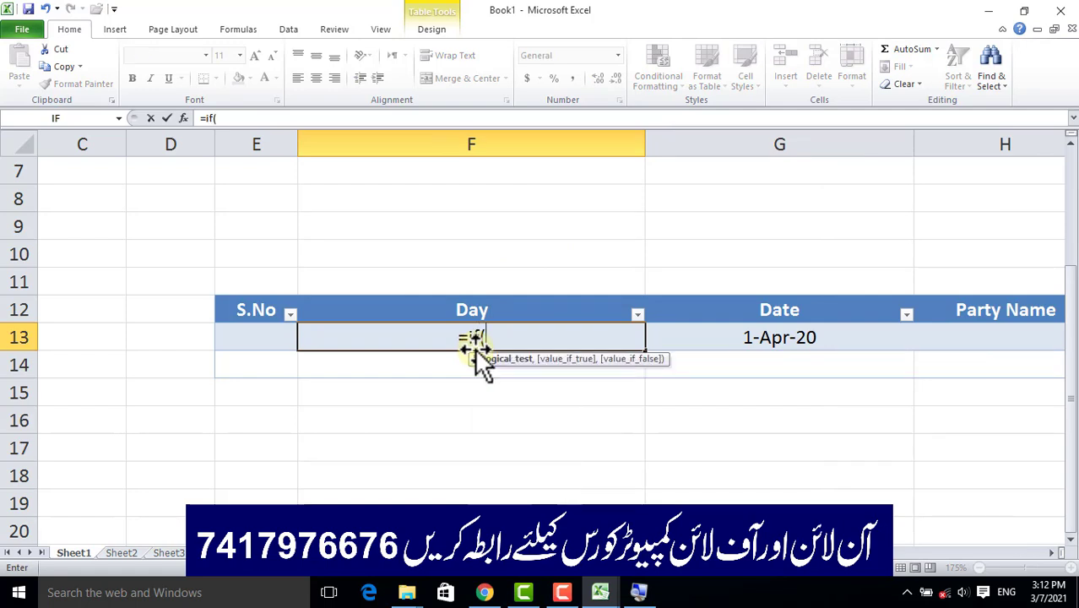
{"action": "left_click", "coordinate": [765, 337]}
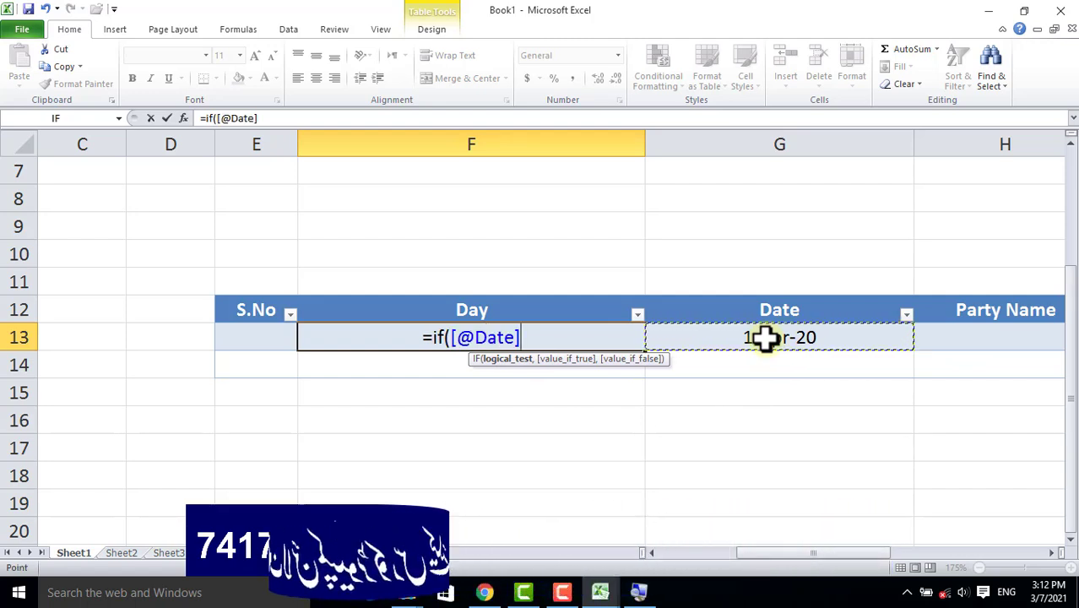
{"action": "type", "text": "="}
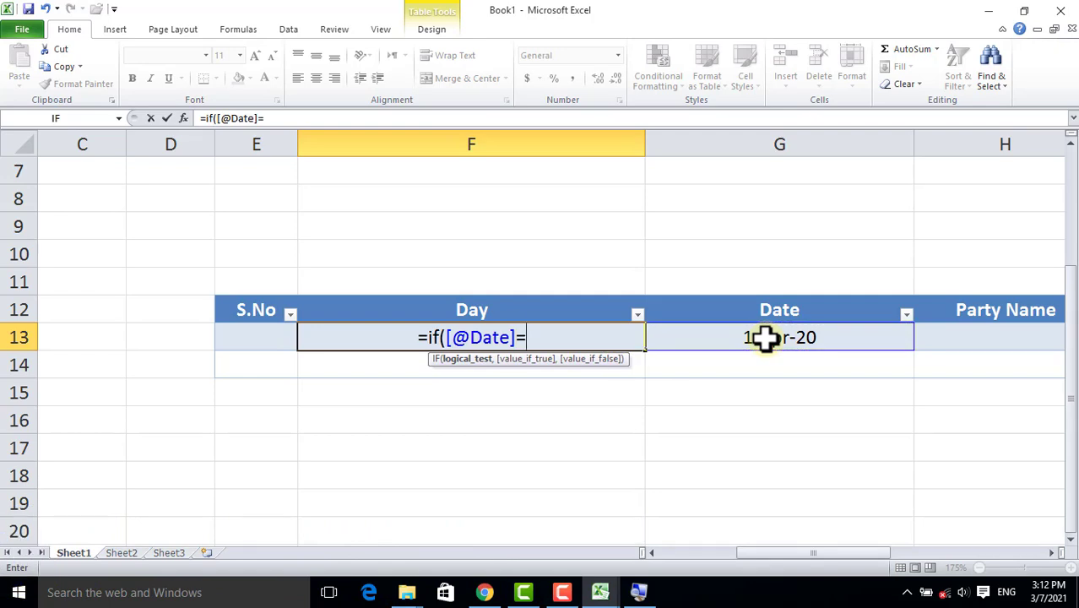
{"action": "type", "text": "\""}
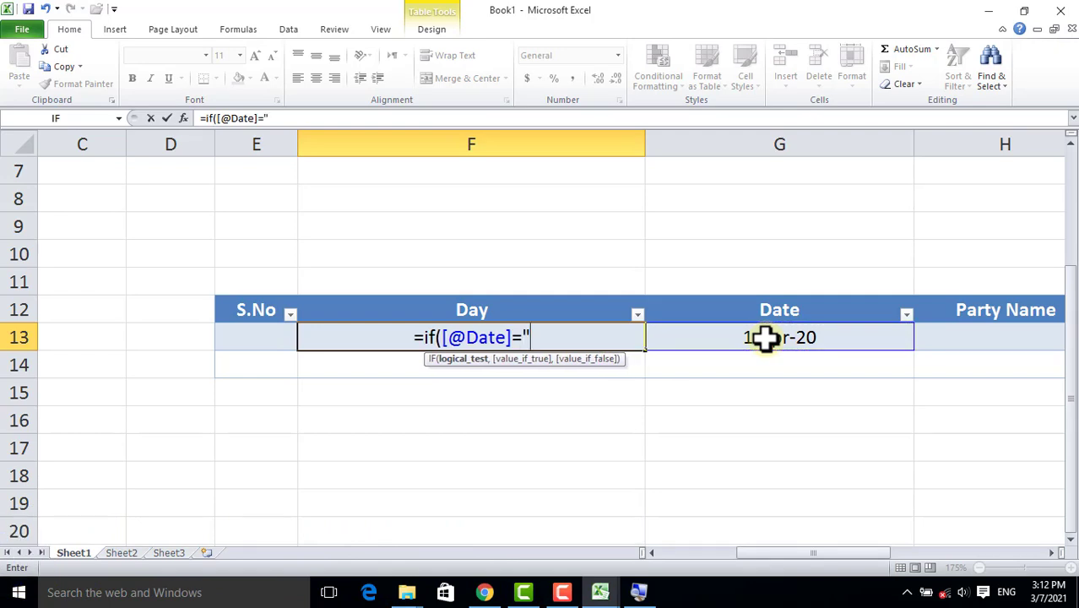
{"action": "type", "text": "\""}
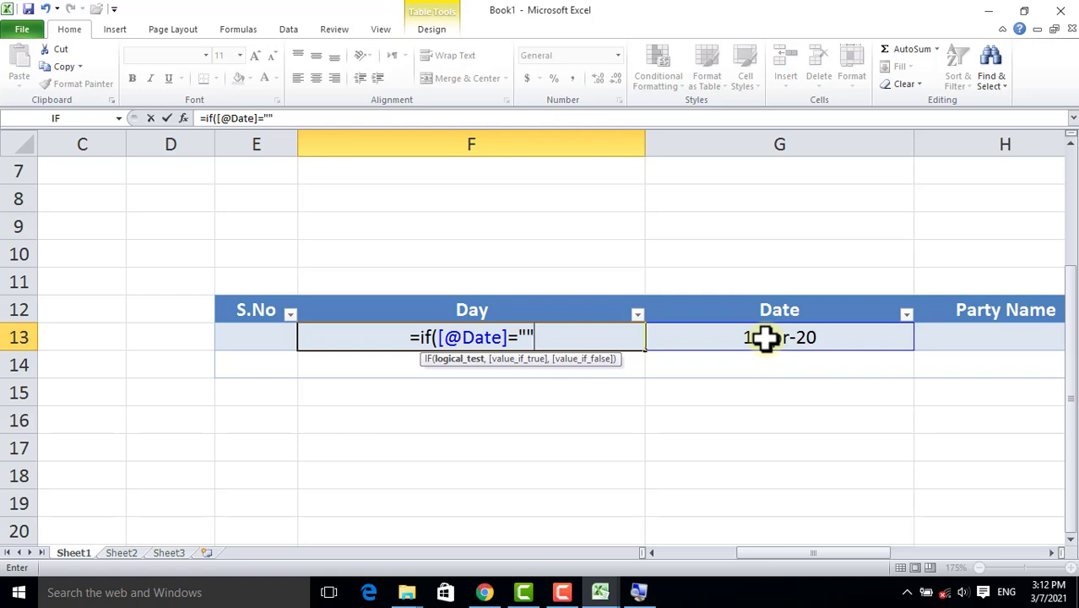
{"action": "type", "text": ",\"\""}
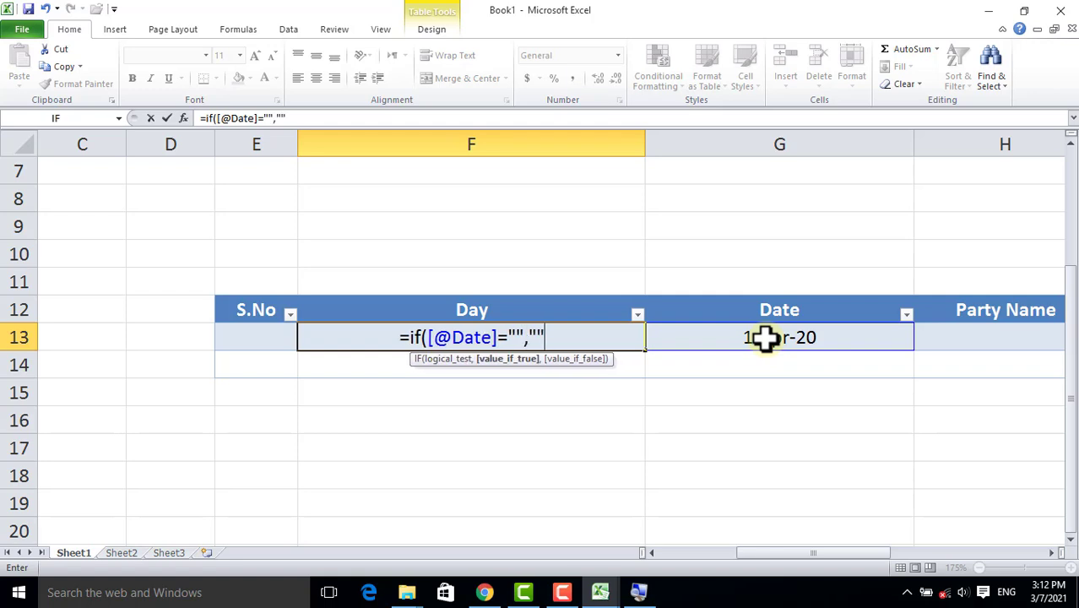
{"action": "type", "text": ","}
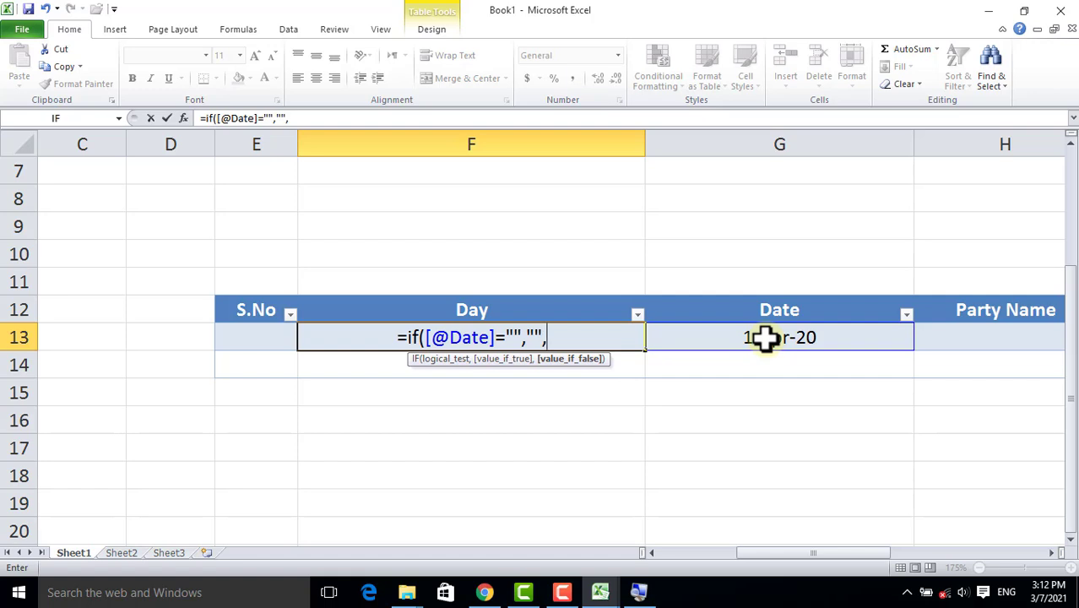
{"action": "type", "text": "text"}
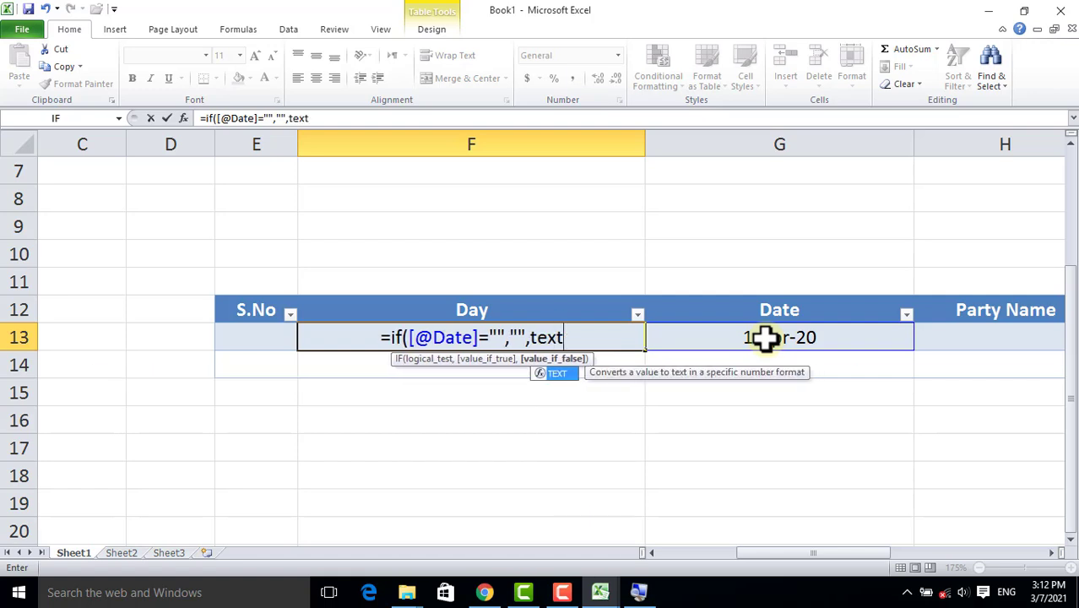
{"action": "type", "text": "("}
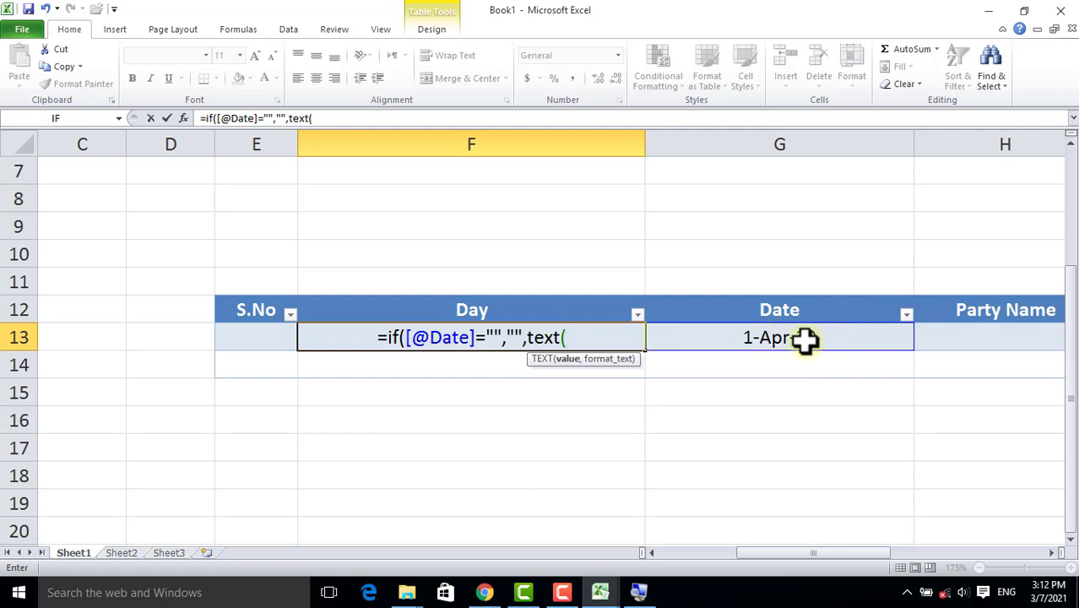
{"action": "left_click", "coordinate": [800, 337]}
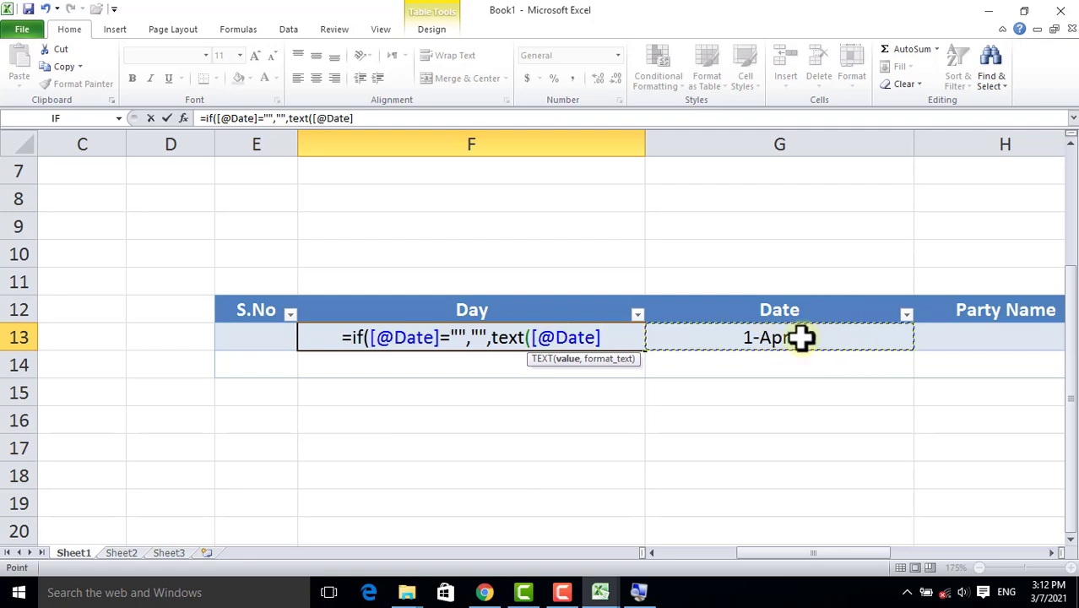
{"action": "type", "text": ","}
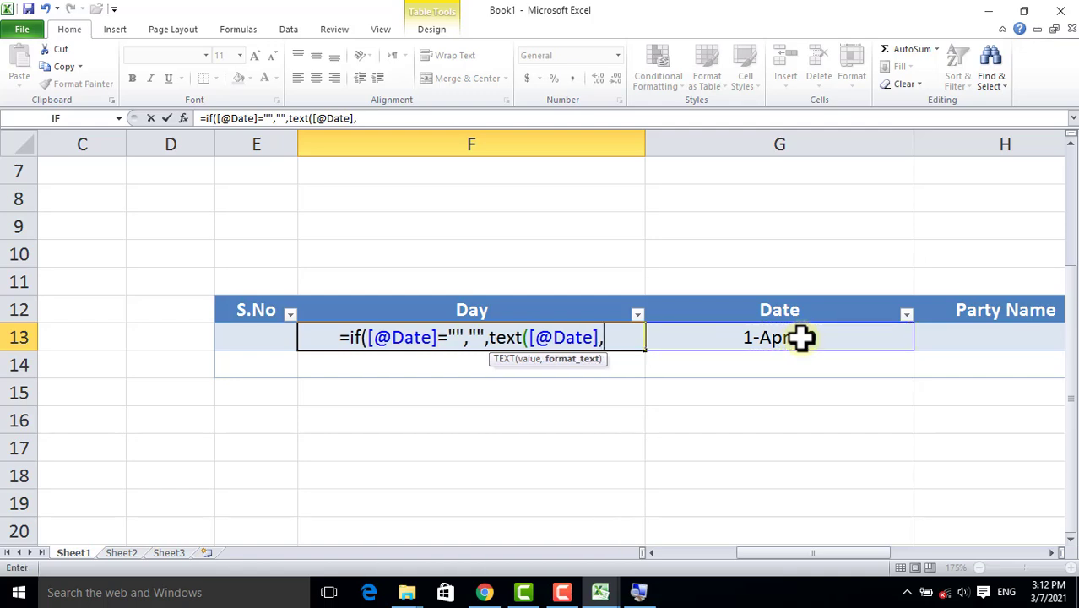
{"action": "type", "text": "\""}
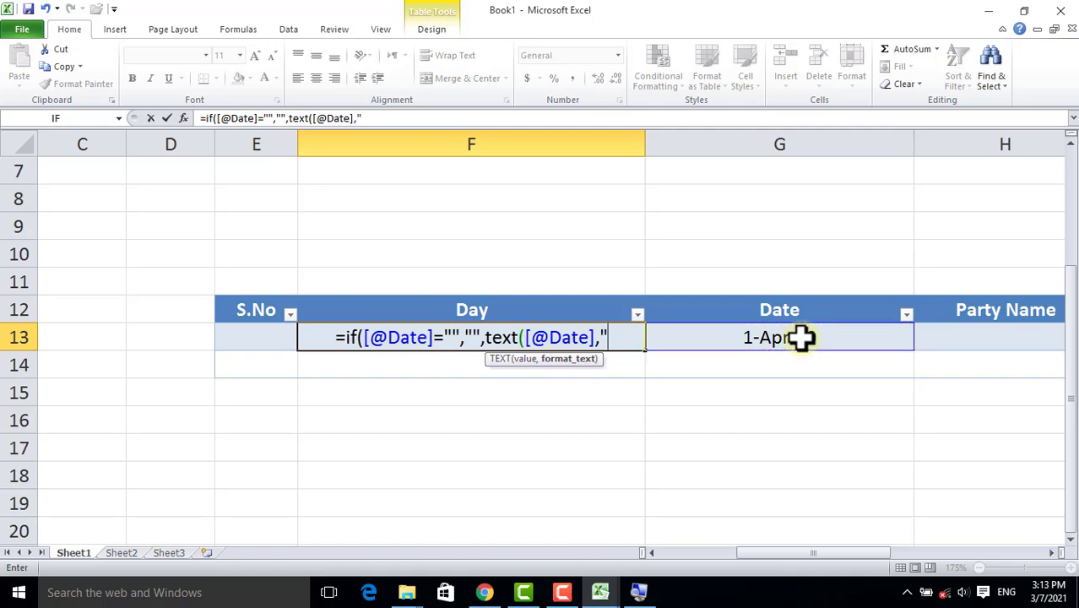
{"action": "type", "text": "dd"}
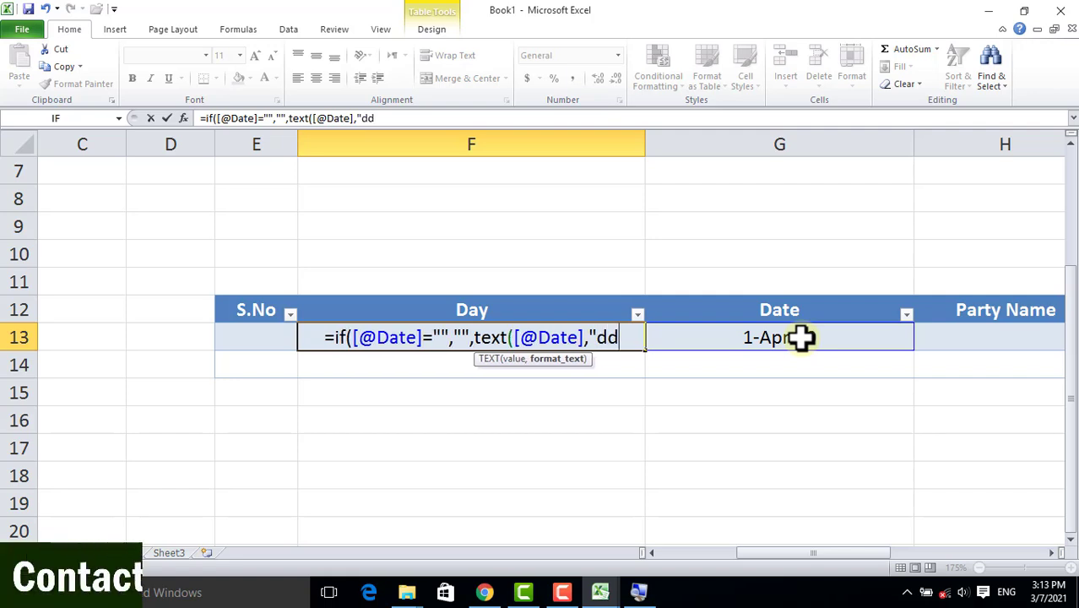
{"action": "type", "text": "d"}
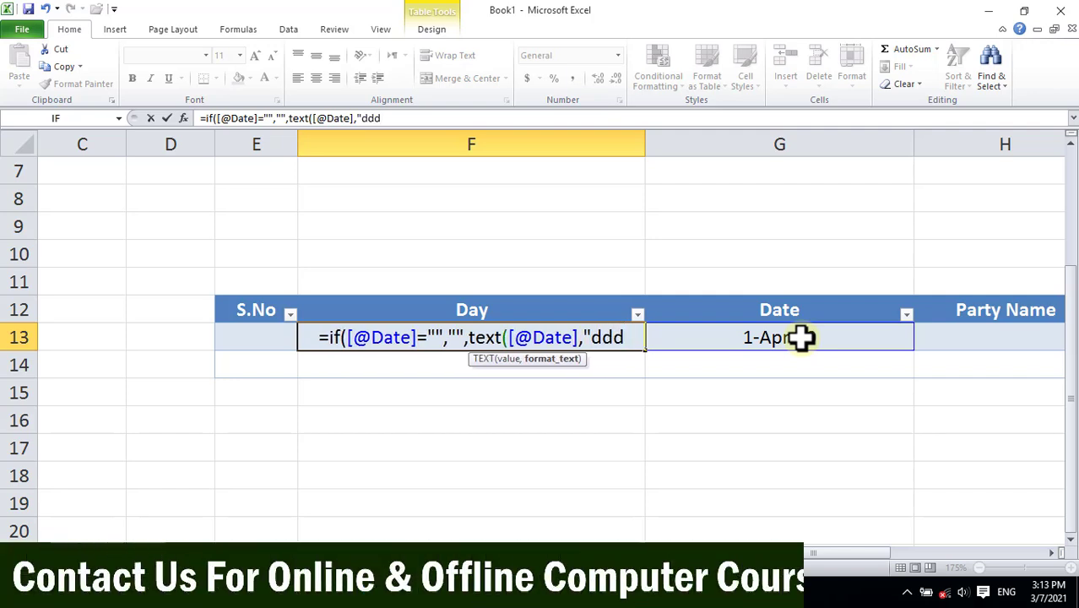
{"action": "type", "text": "\""}
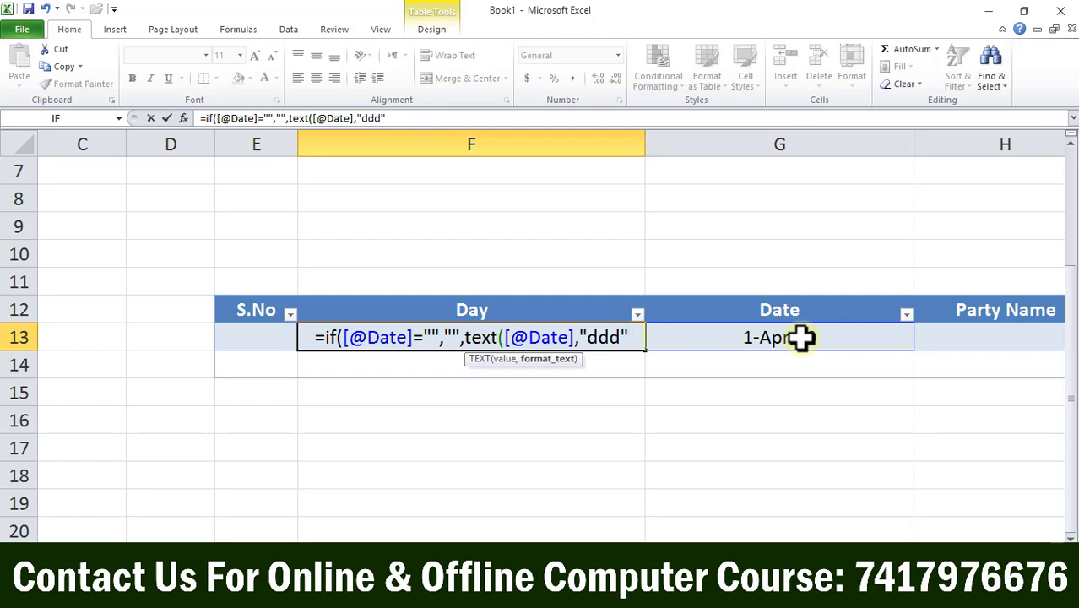
{"action": "type", "text": "))"}
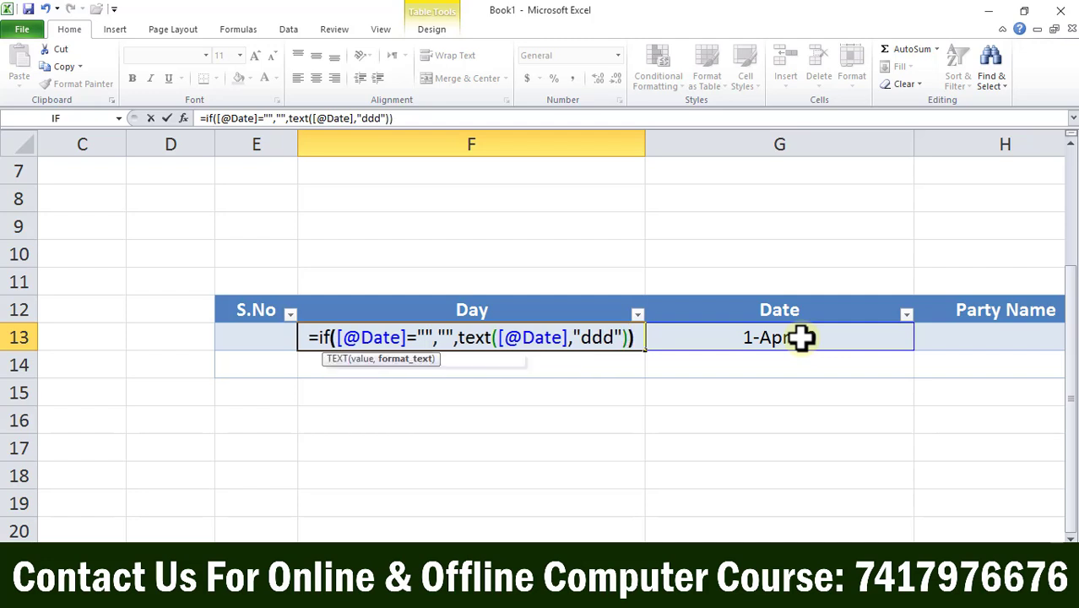
{"action": "key", "text": "Return"}
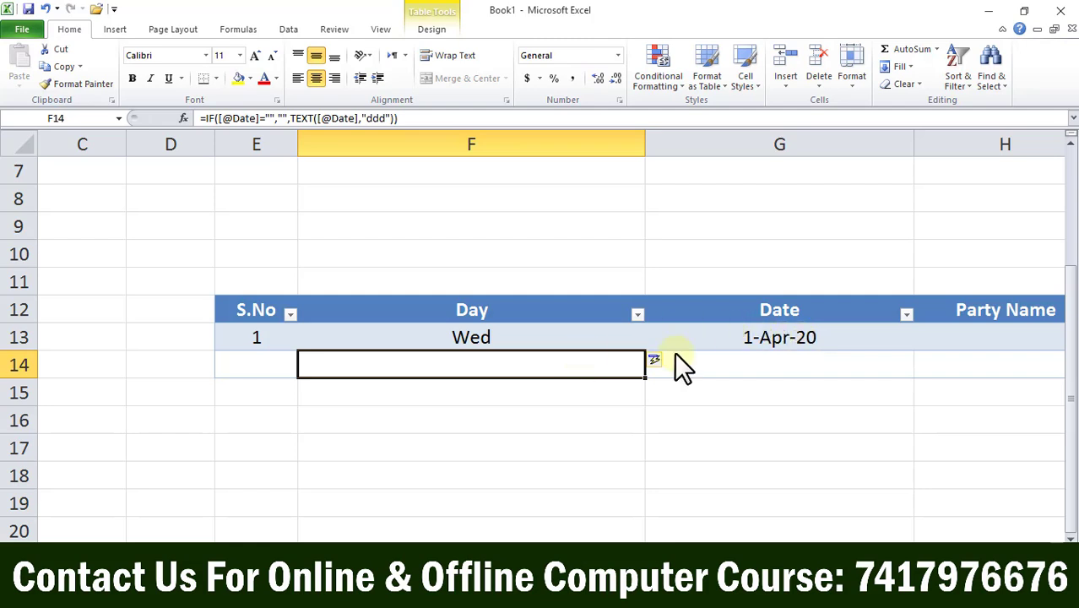
Narrow the Day and Date columns and slightly widen Party Name so the table fits.
{"action": "left_click", "coordinate": [526, 339]}
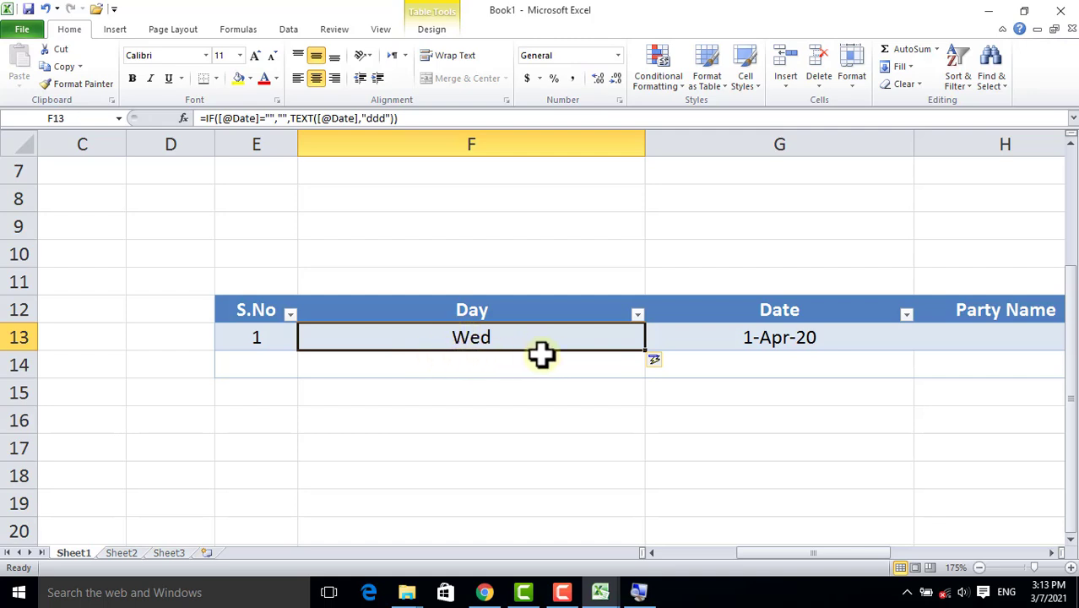
{"action": "left_click", "coordinate": [970, 337]}
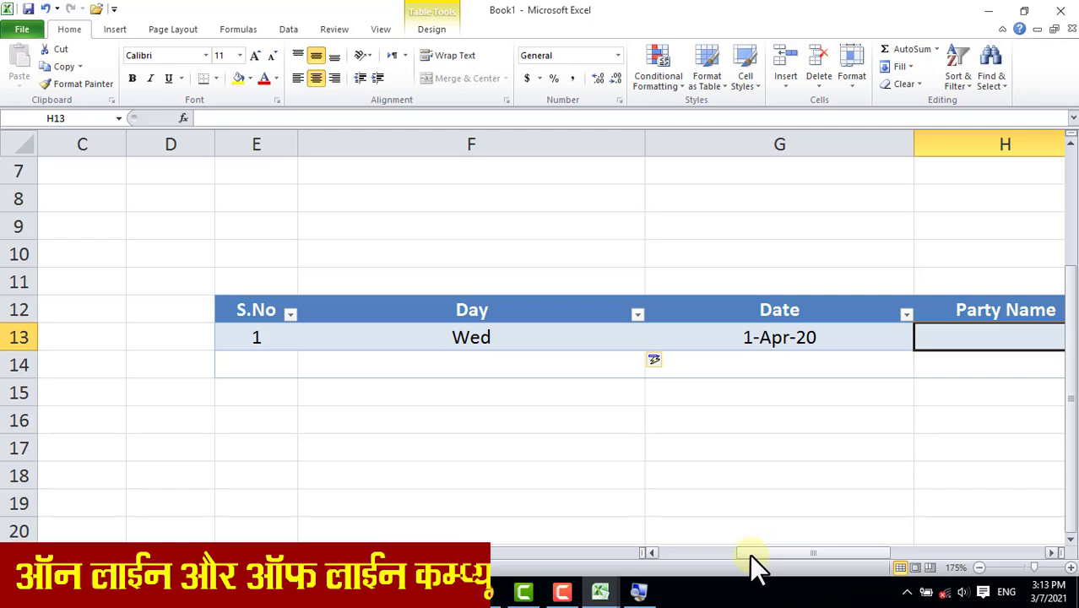
{"action": "left_click_drag", "start_coordinate": [758, 566], "coordinate": [772, 565]}
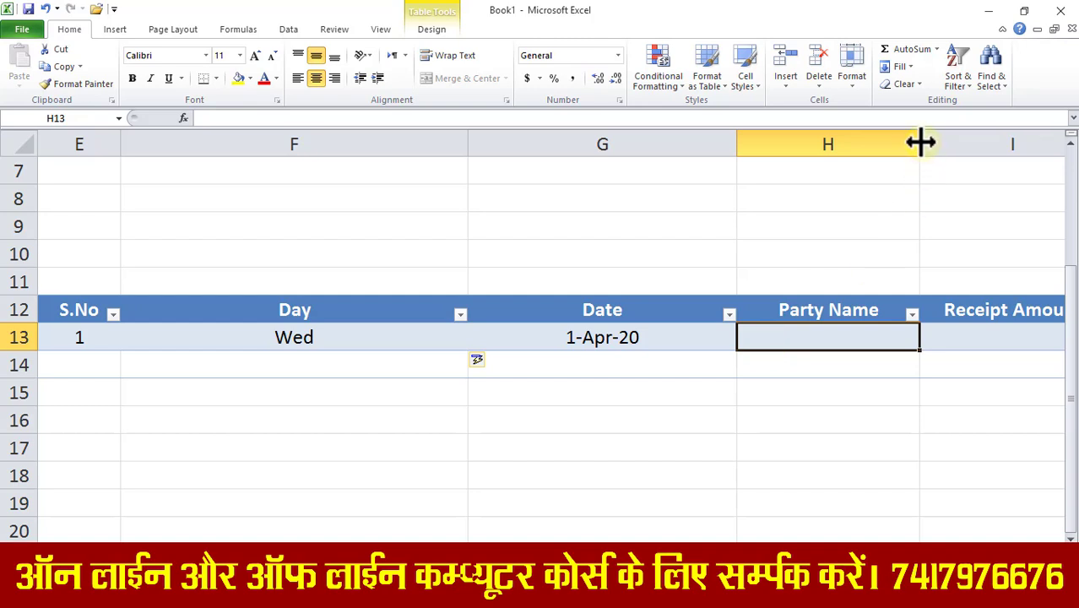
{"action": "left_click_drag", "start_coordinate": [468, 144], "coordinate": [223, 161]}
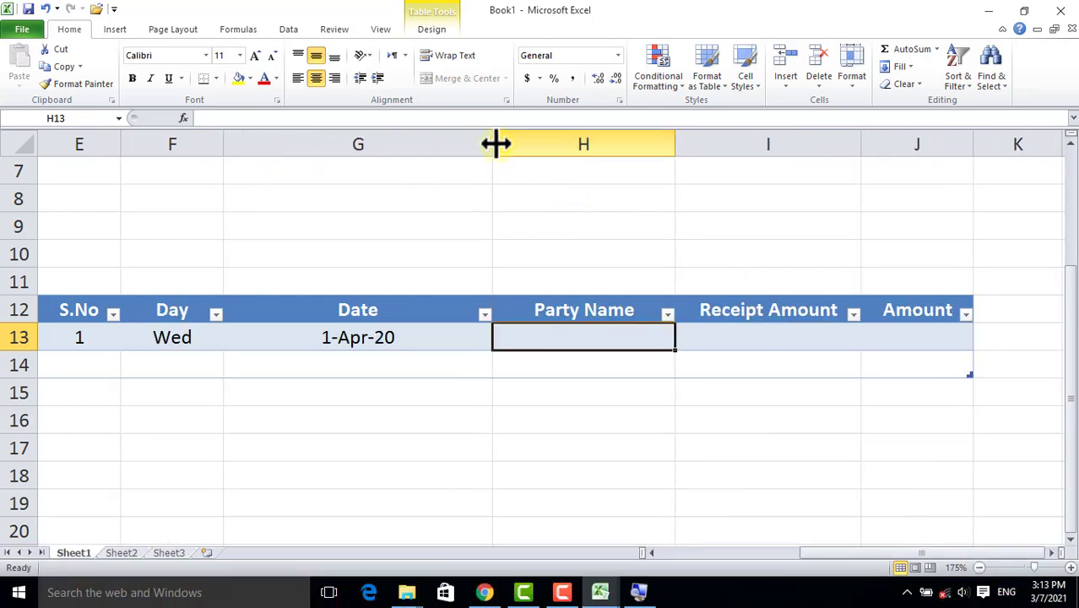
{"action": "left_click_drag", "start_coordinate": [493, 144], "coordinate": [367, 145]}
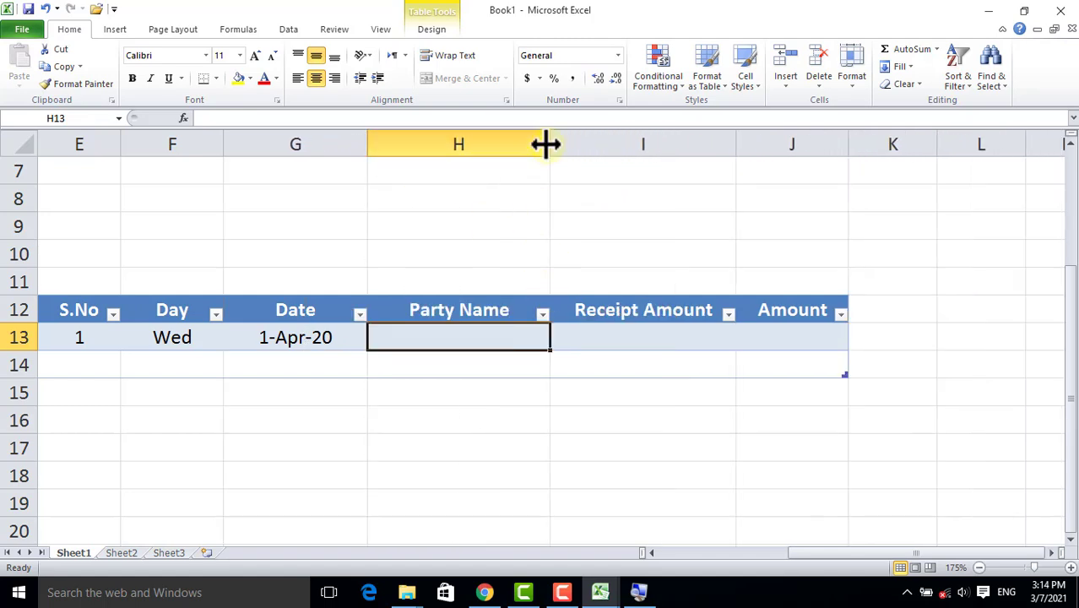
{"action": "left_click_drag", "start_coordinate": [549, 144], "coordinate": [583, 143]}
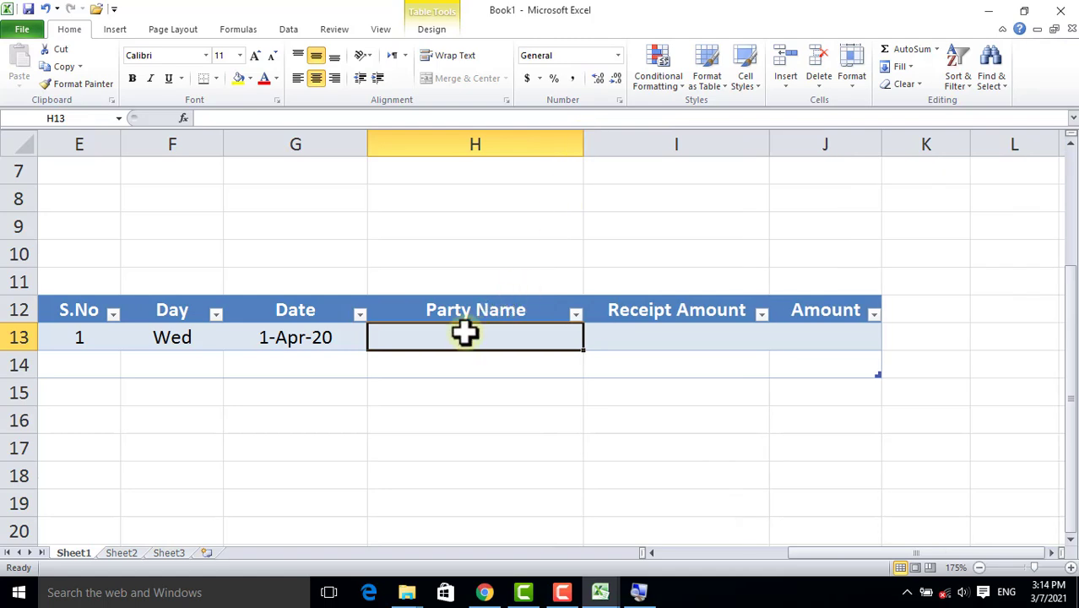
Enter the trading company's name as row 13's Party Name, then select I13:I14.
{"action": "type", "text": "Ajaz"}
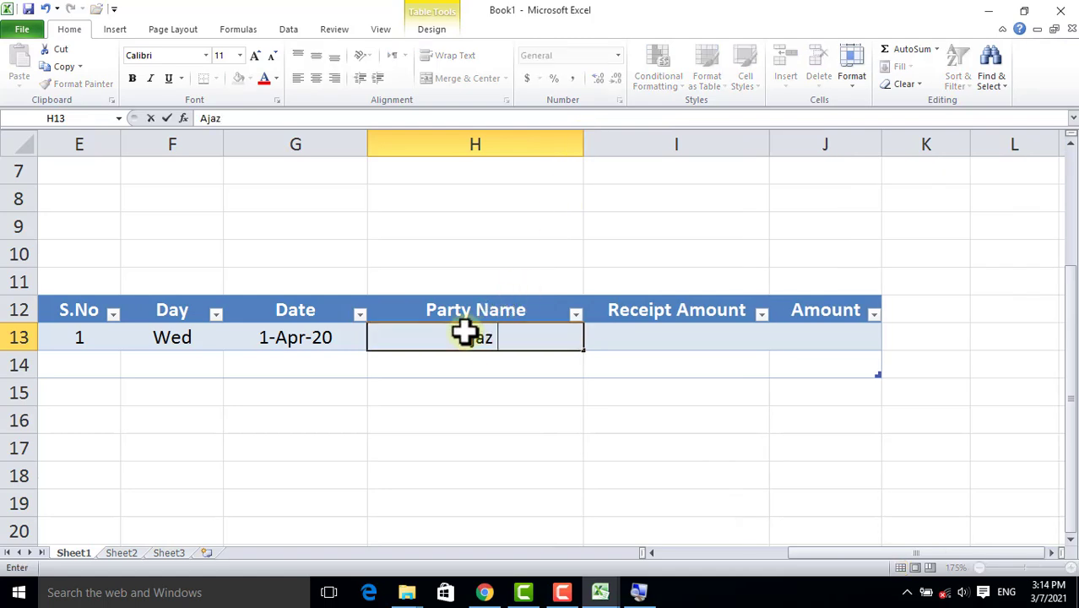
{"action": "type", "text": " Trading Co"}
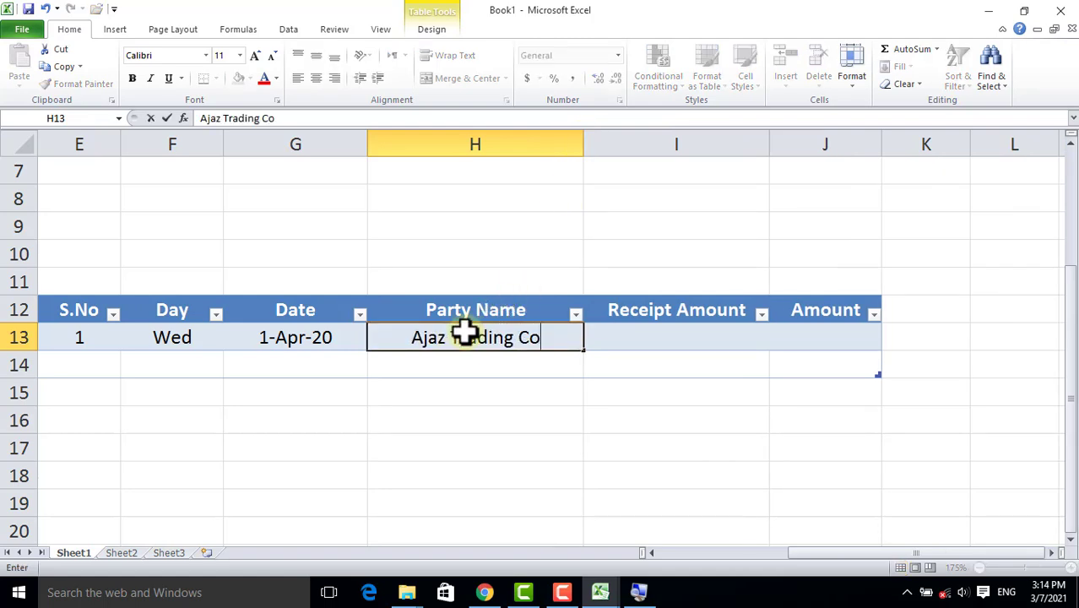
{"action": "left_click", "coordinate": [693, 337]}
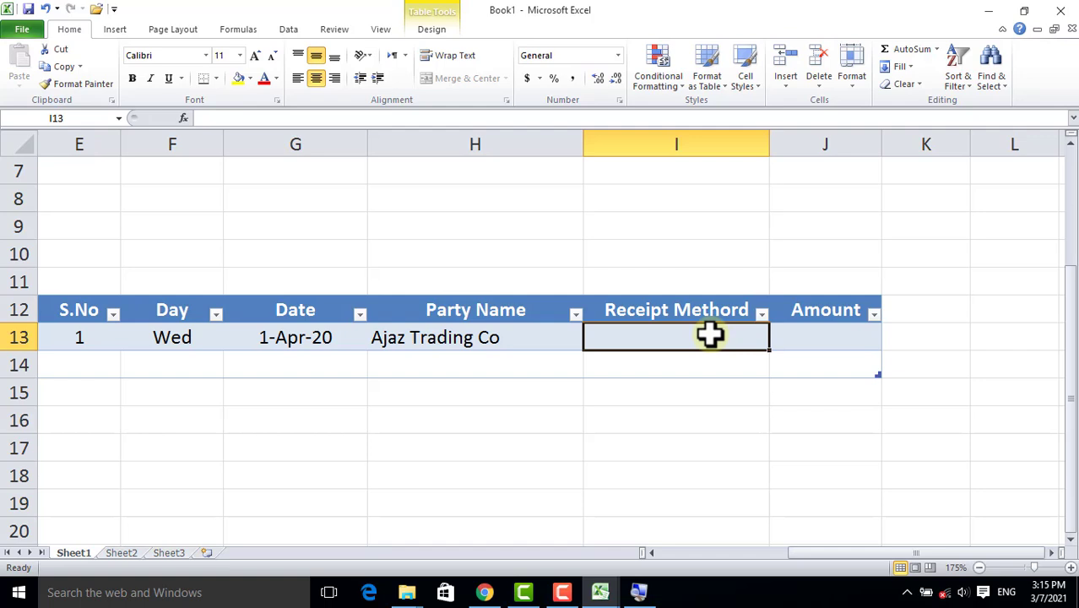
{"action": "left_click_drag", "start_coordinate": [706, 342], "coordinate": [706, 356]}
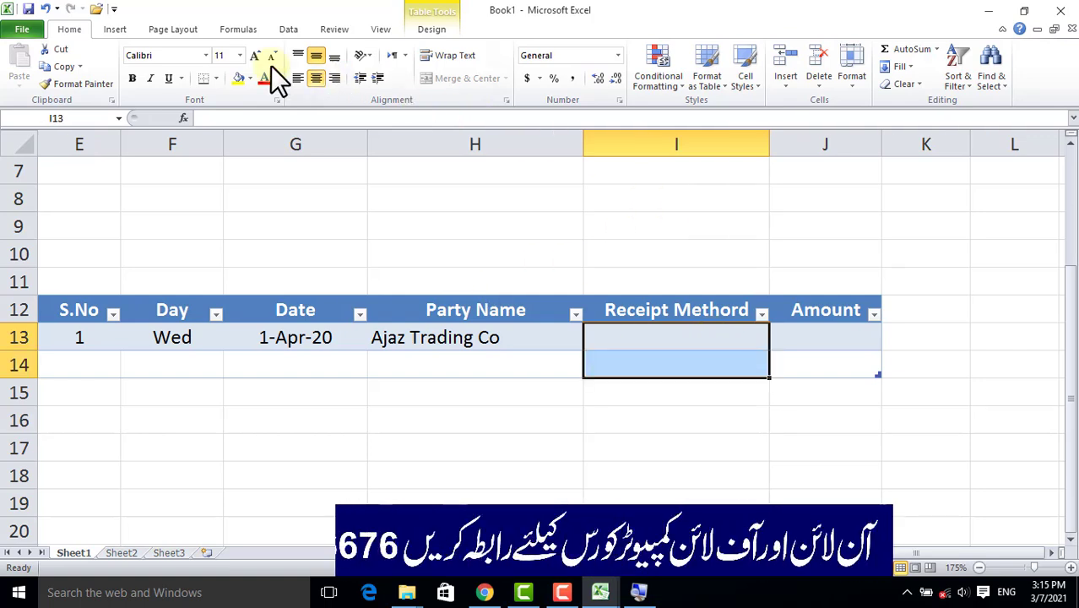
Add a List validation to I13:I14 with Cash, Googlepay, Phonepe, Paytm and NEFT.
{"action": "left_click", "coordinate": [288, 30]}
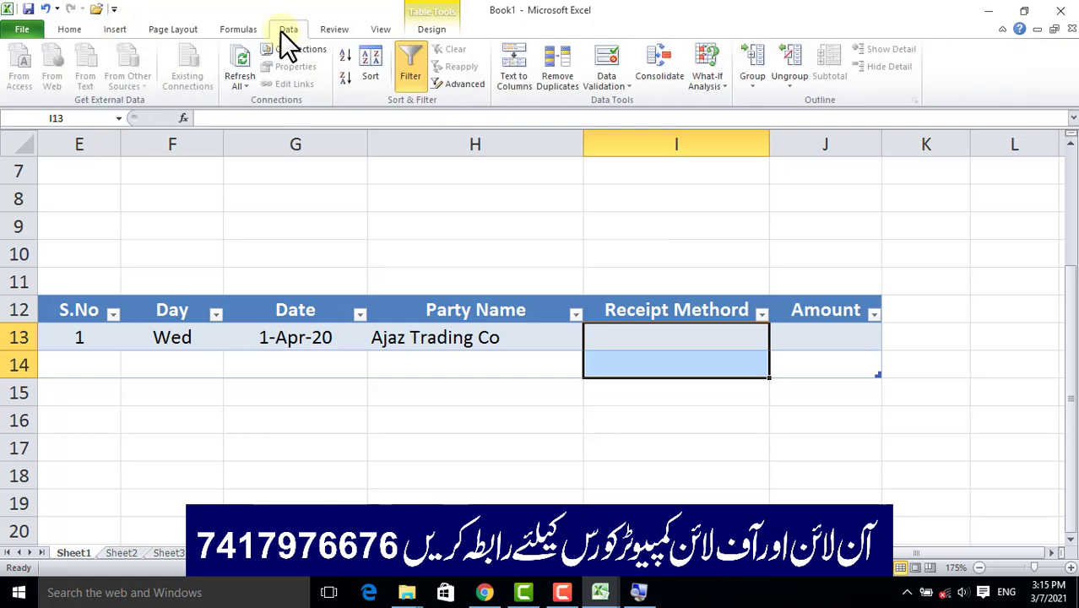
{"action": "left_click", "coordinate": [609, 65]}
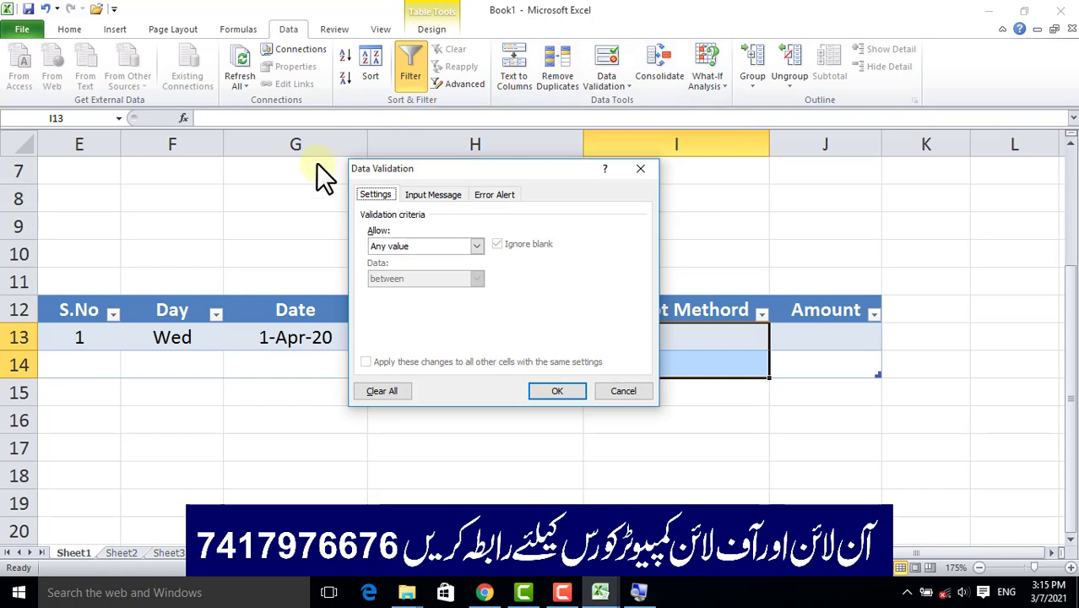
{"action": "left_click", "coordinate": [475, 245]}
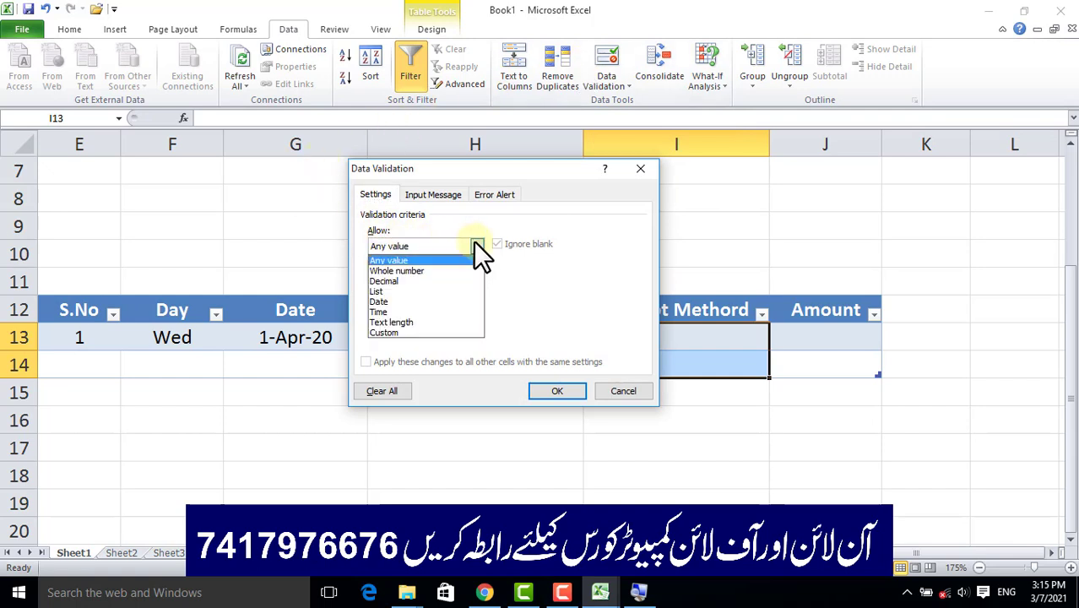
{"action": "left_click", "coordinate": [388, 290]}
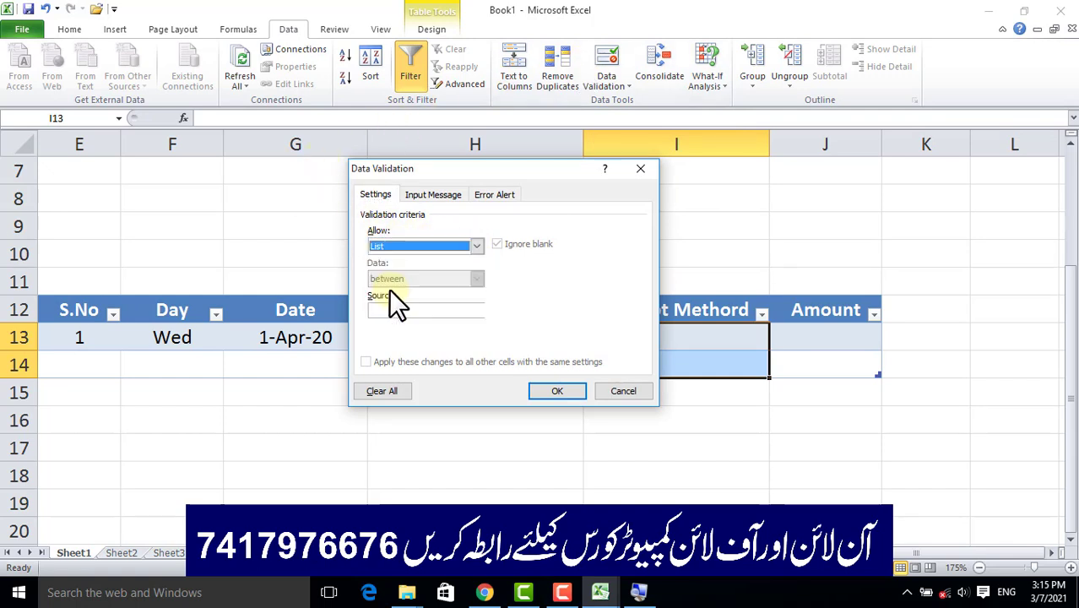
{"action": "left_click", "coordinate": [409, 310]}
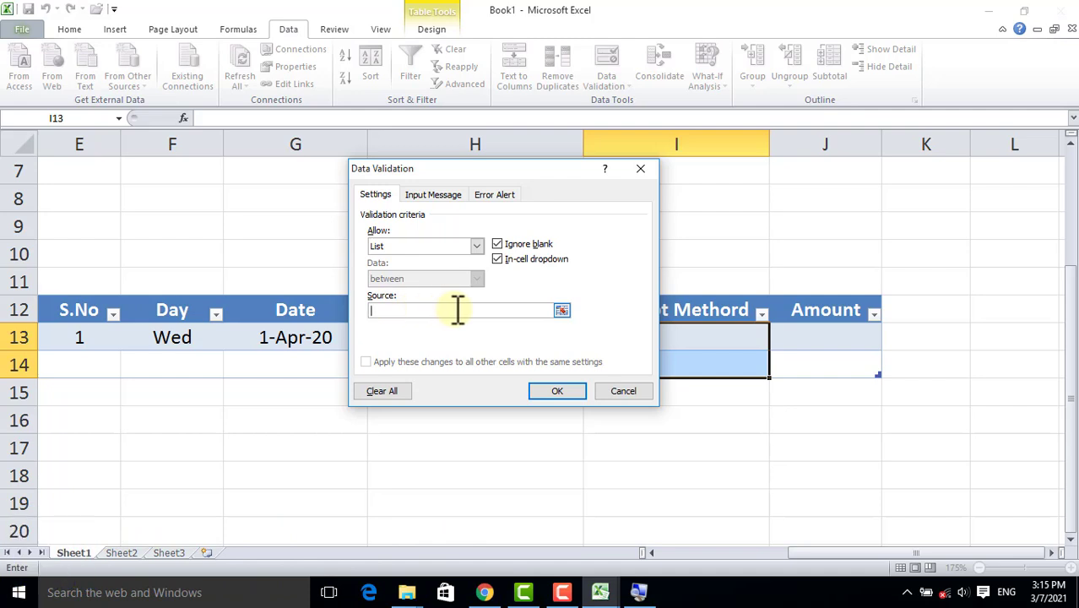
{"action": "type", "text": "Cash,G"}
{"action": "type", "text": "ooglepay,"}
{"action": "type", "text": "Phonepe,Paytm,N"}
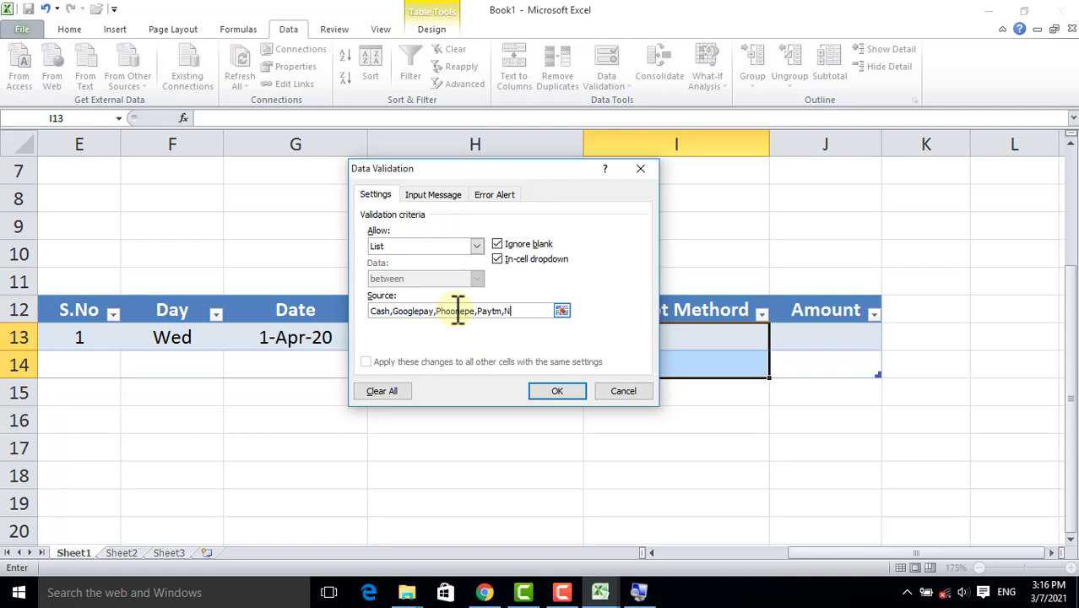
{"action": "type", "text": "EFT"}
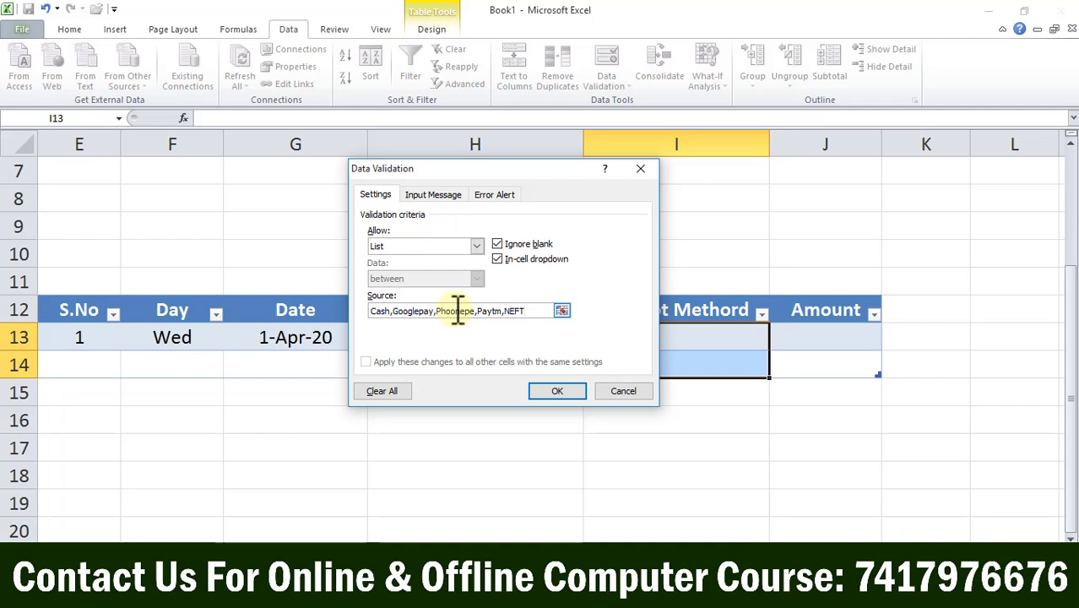
{"action": "left_click", "coordinate": [557, 391]}
Check the new method dropdown, then enter 10000 as row 13's Amount.
{"action": "left_click", "coordinate": [701, 340]}
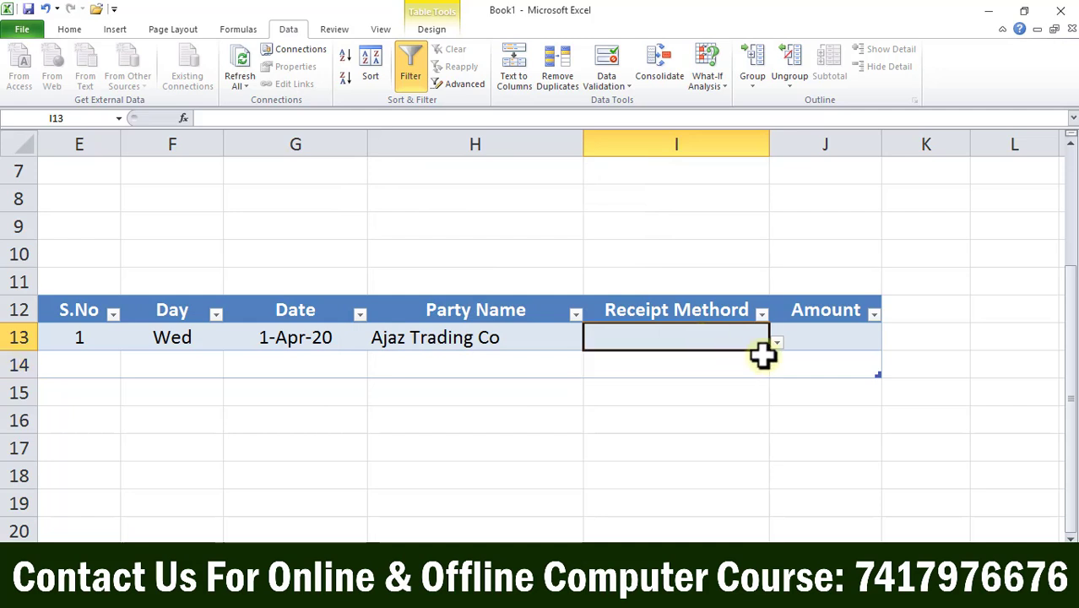
{"action": "left_click", "coordinate": [776, 345]}
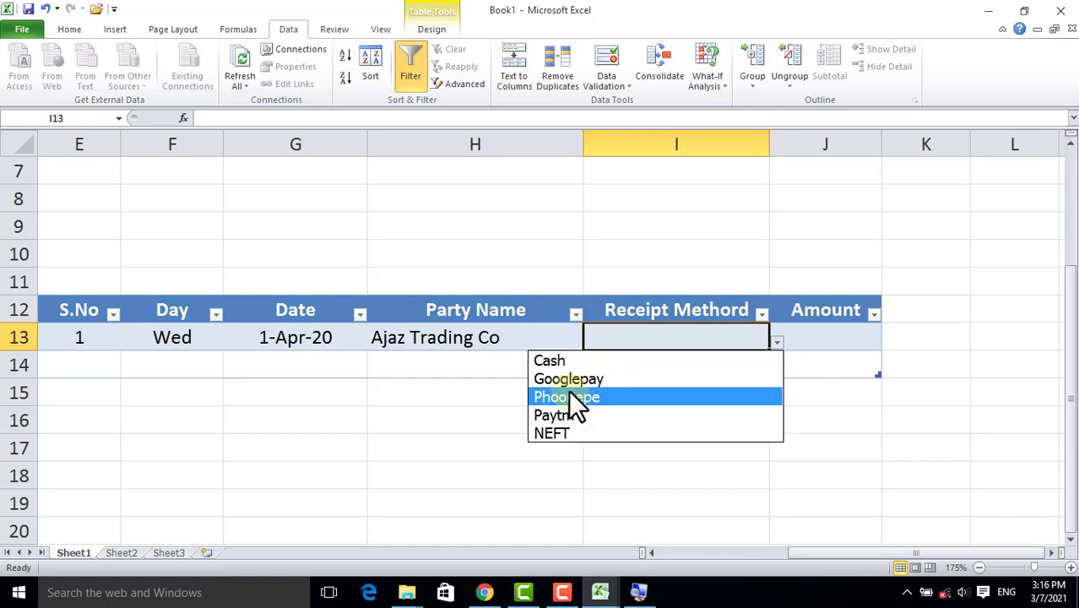
{"action": "left_click", "coordinate": [823, 346]}
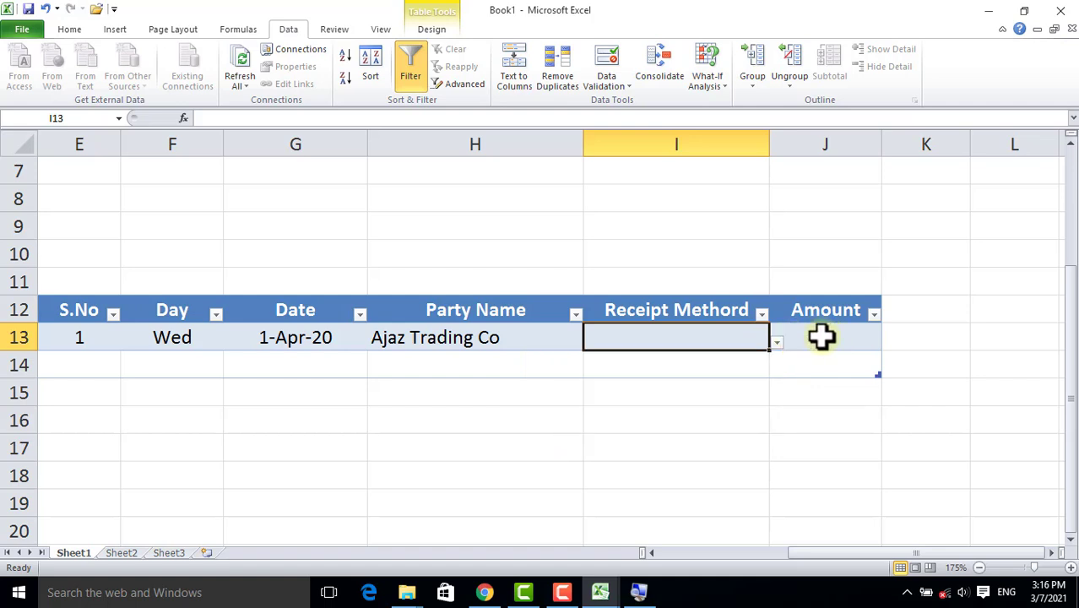
{"action": "left_click", "coordinate": [820, 338]}
{"action": "left_click", "coordinate": [457, 345]}
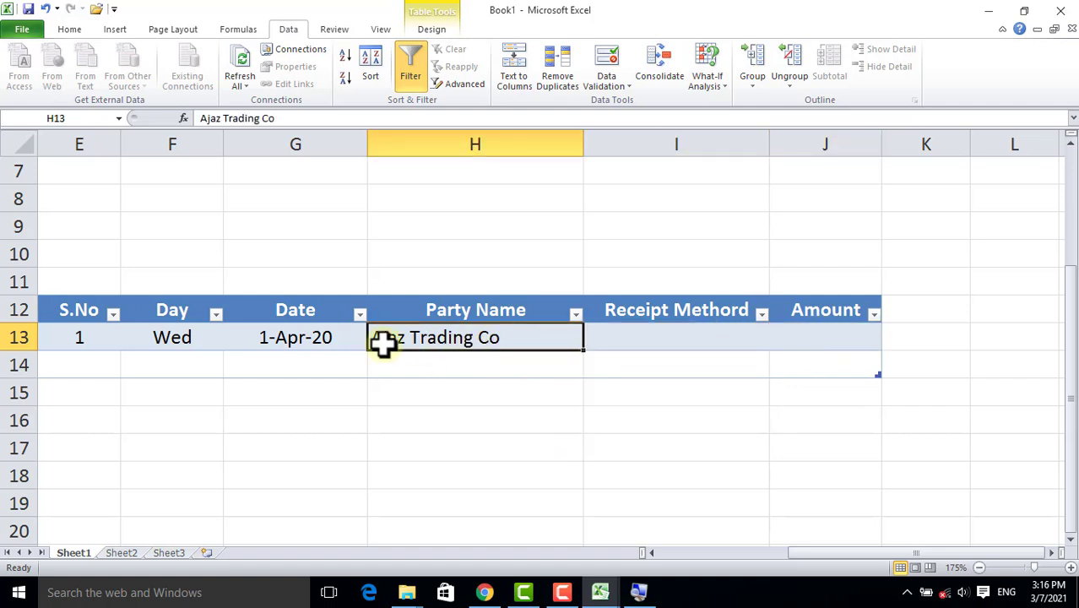
{"action": "left_click", "coordinate": [848, 335]}
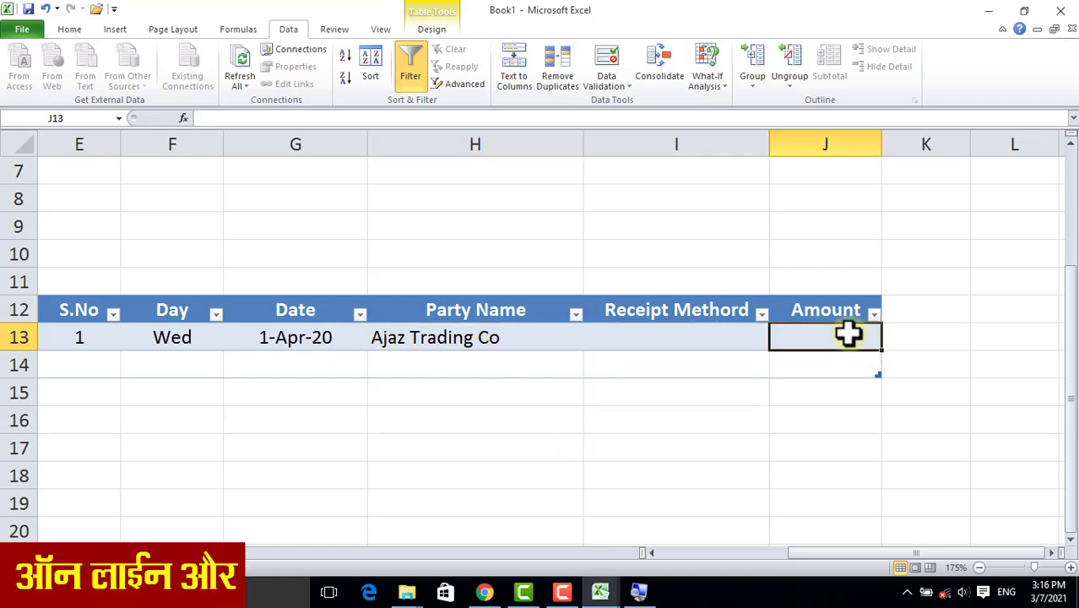
{"action": "type", "text": "10000"}
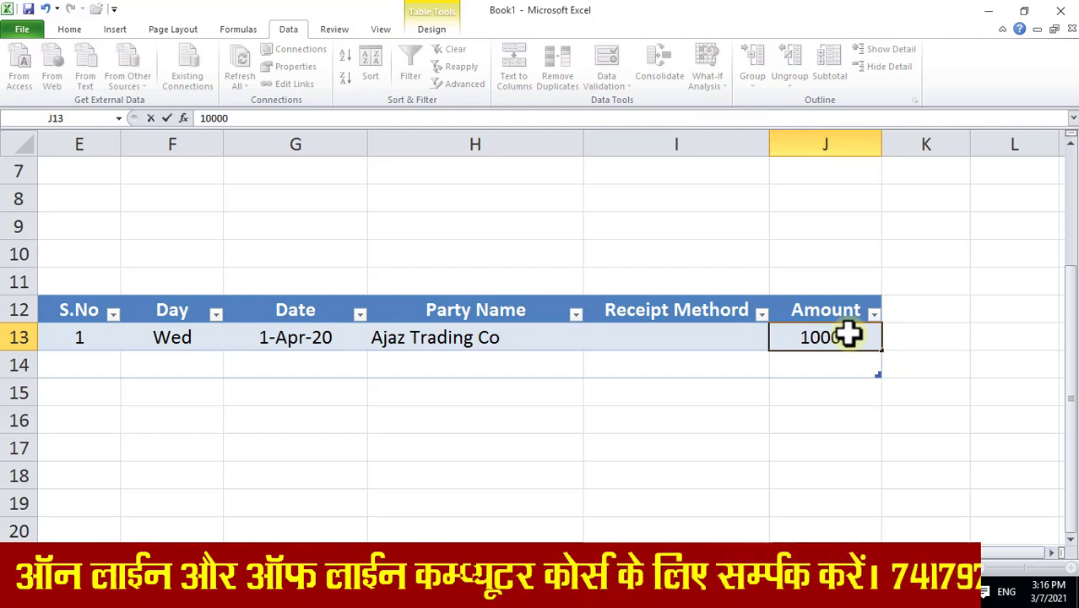
{"action": "key", "text": "Return"}
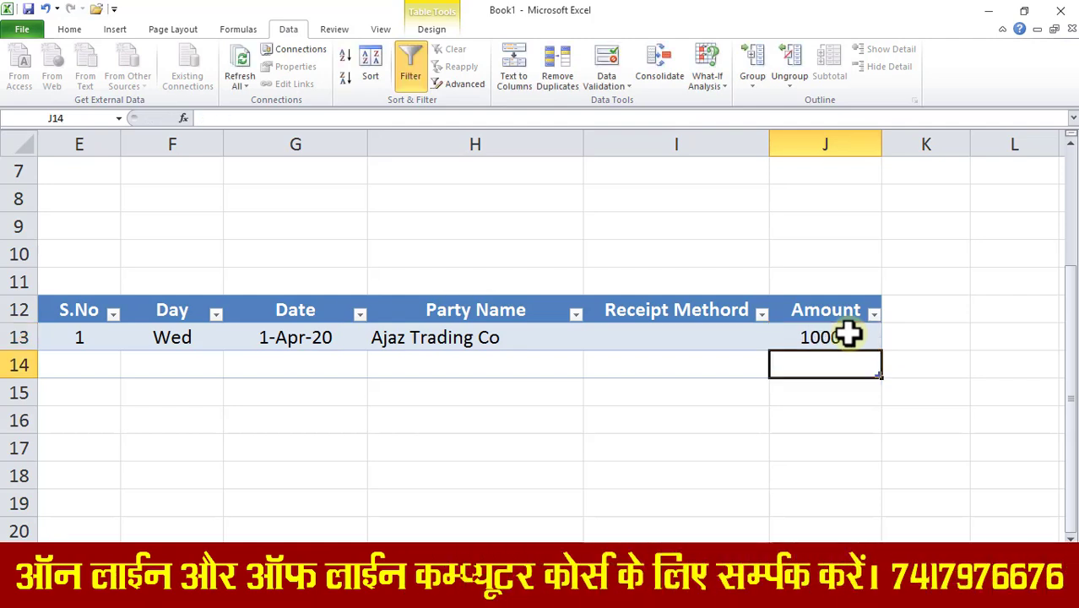
Choose Cash from row 13's Receipt Methord dropdown.
{"action": "left_click", "coordinate": [683, 342]}
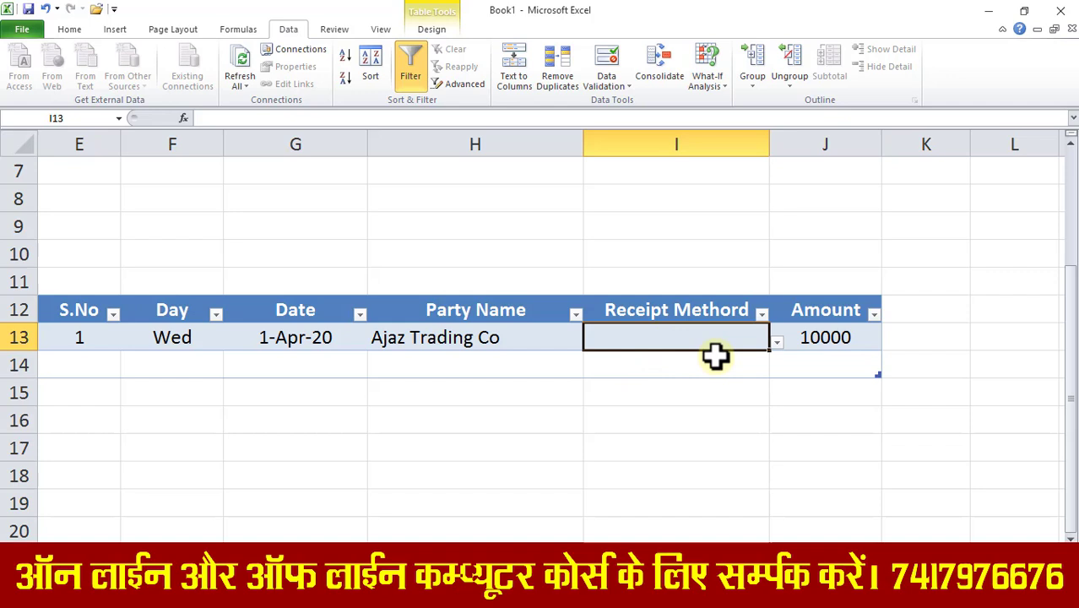
{"action": "left_click", "coordinate": [777, 341]}
{"action": "left_click", "coordinate": [638, 361]}
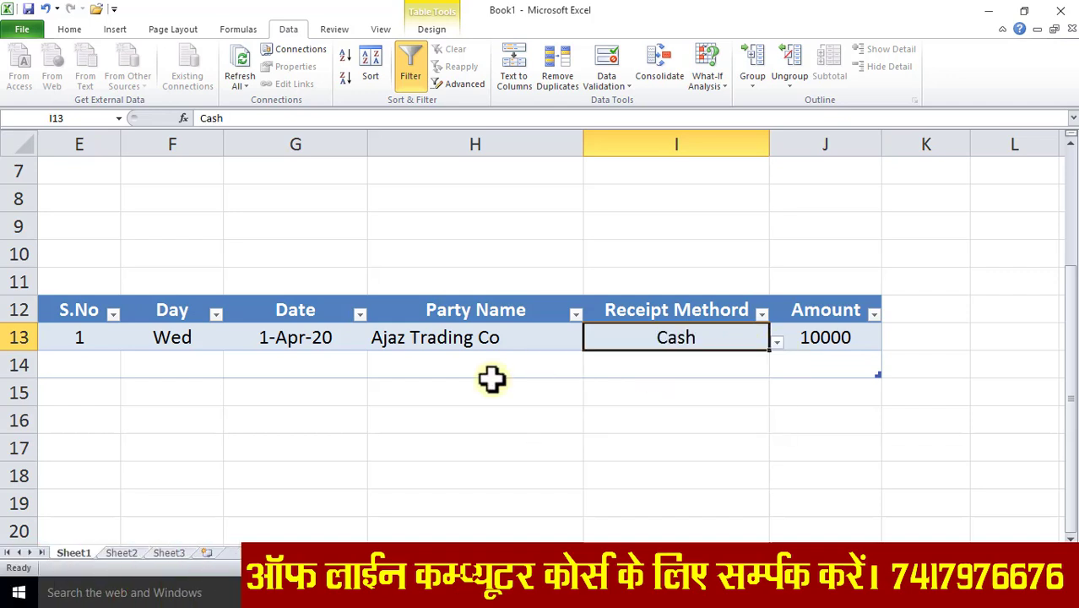
{"action": "left_click_drag", "start_coordinate": [816, 552], "coordinate": [787, 555]}
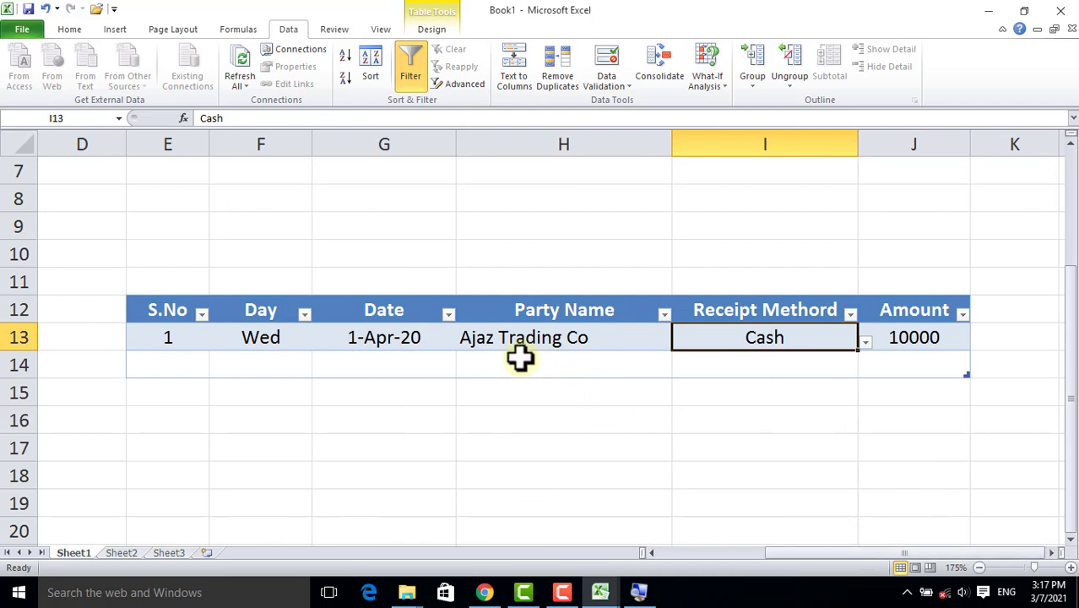
Enter 4-2-20 as the second row's date in G14.
{"action": "left_click", "coordinate": [390, 363]}
{"action": "type", "text": "4"}
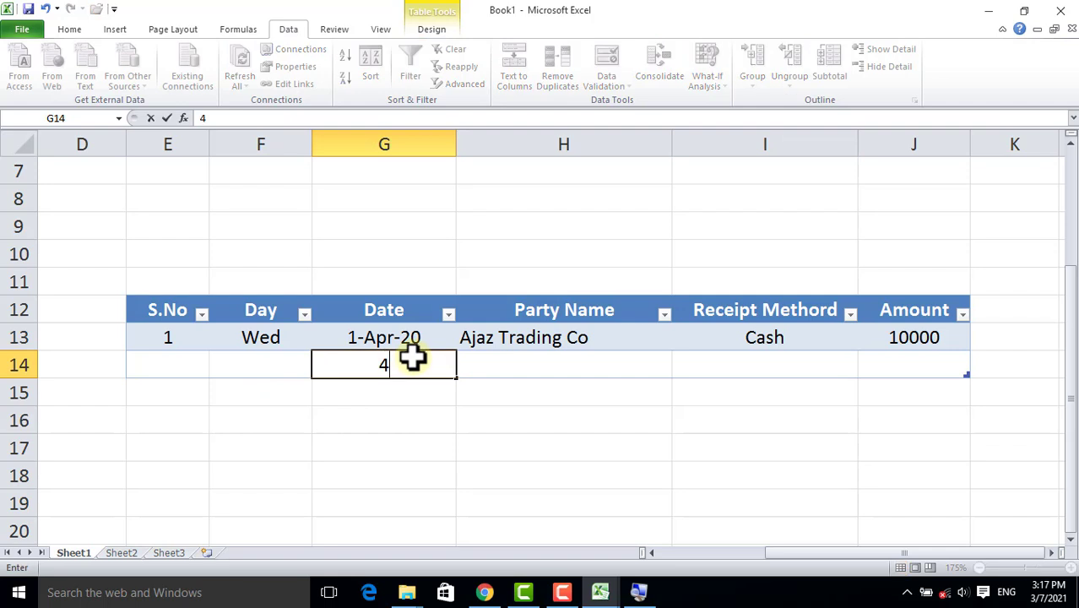
{"action": "type", "text": "-2-20"}
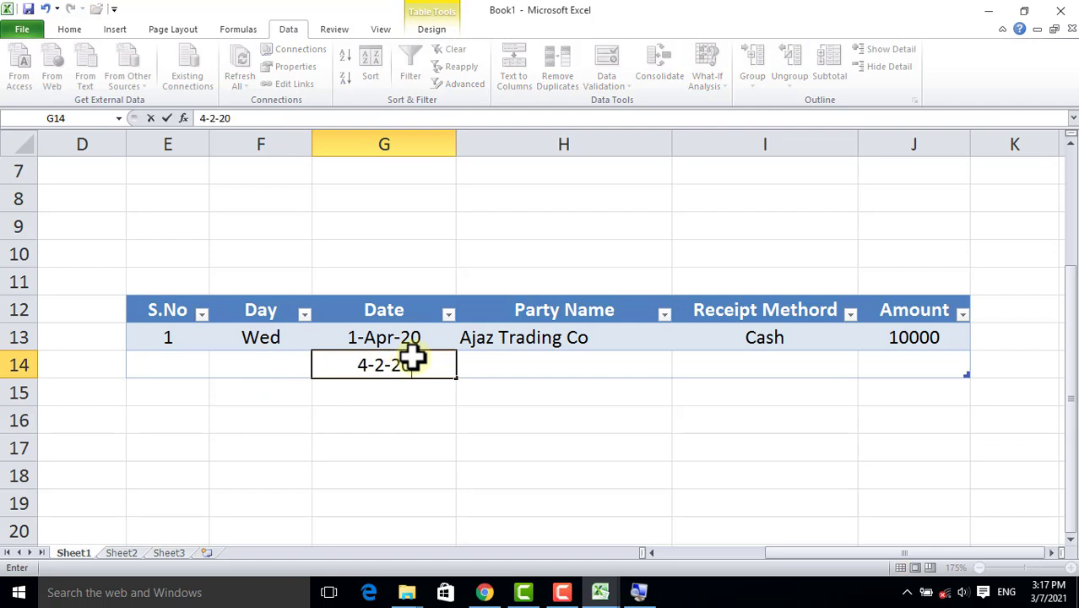
{"action": "key", "text": "Tab"}
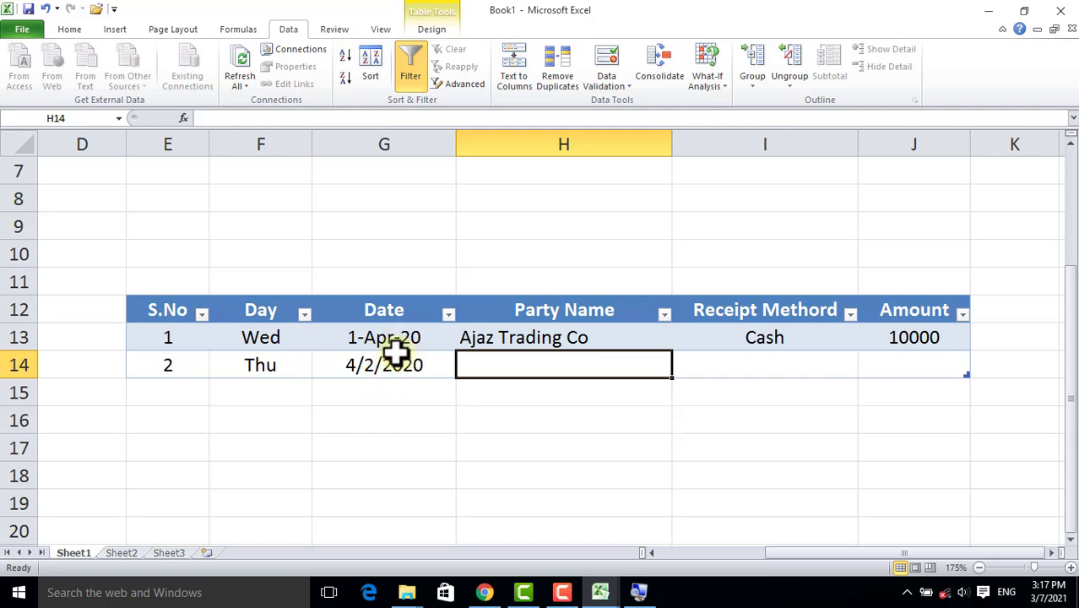
Select both date cells G13:G14.
{"action": "left_click_drag", "start_coordinate": [390, 345], "coordinate": [390, 365]}
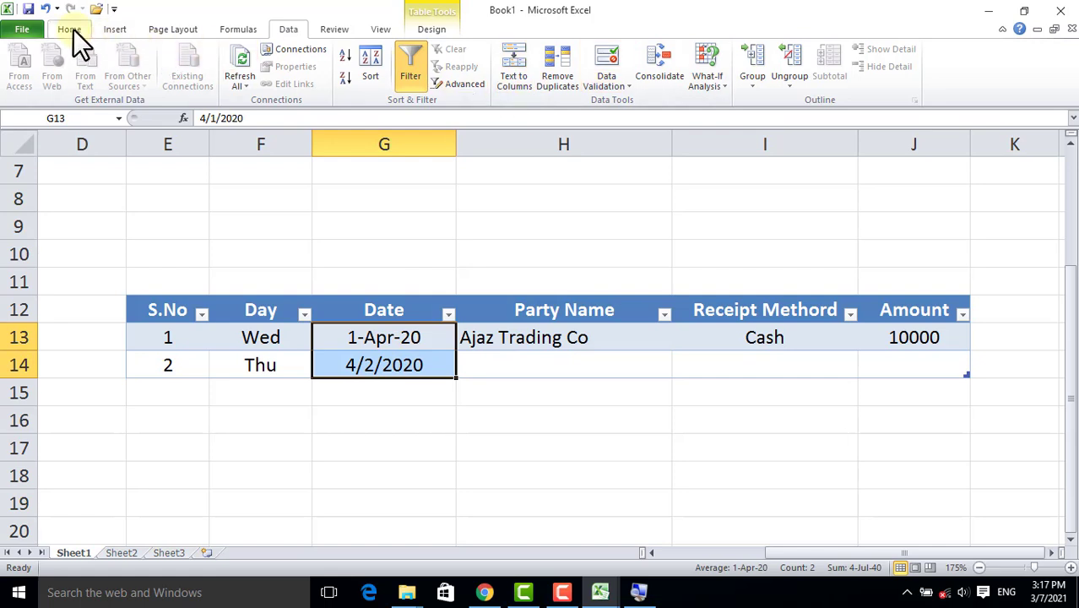
{"action": "left_click", "coordinate": [399, 338]}
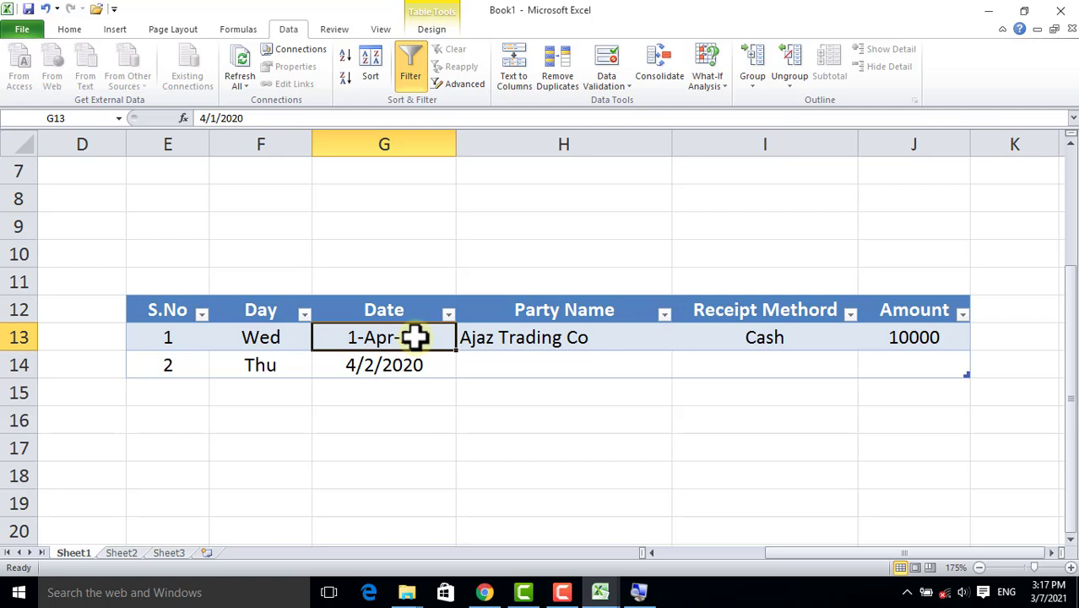
{"action": "left_click", "coordinate": [397, 365]}
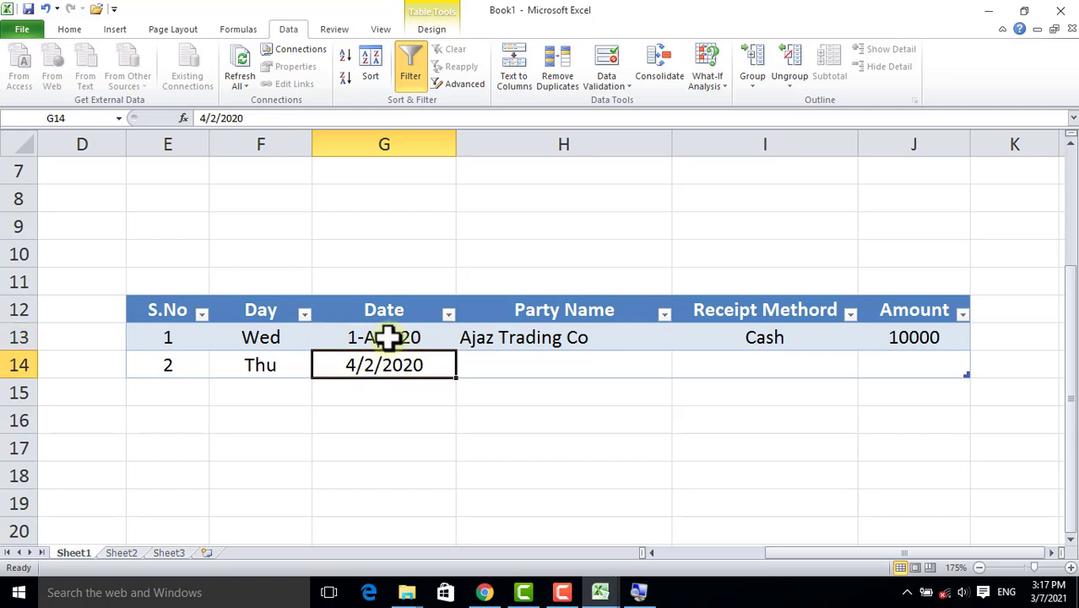
{"action": "left_click", "coordinate": [387, 337]}
{"action": "left_click_drag", "start_coordinate": [387, 337], "coordinate": [385, 358]}
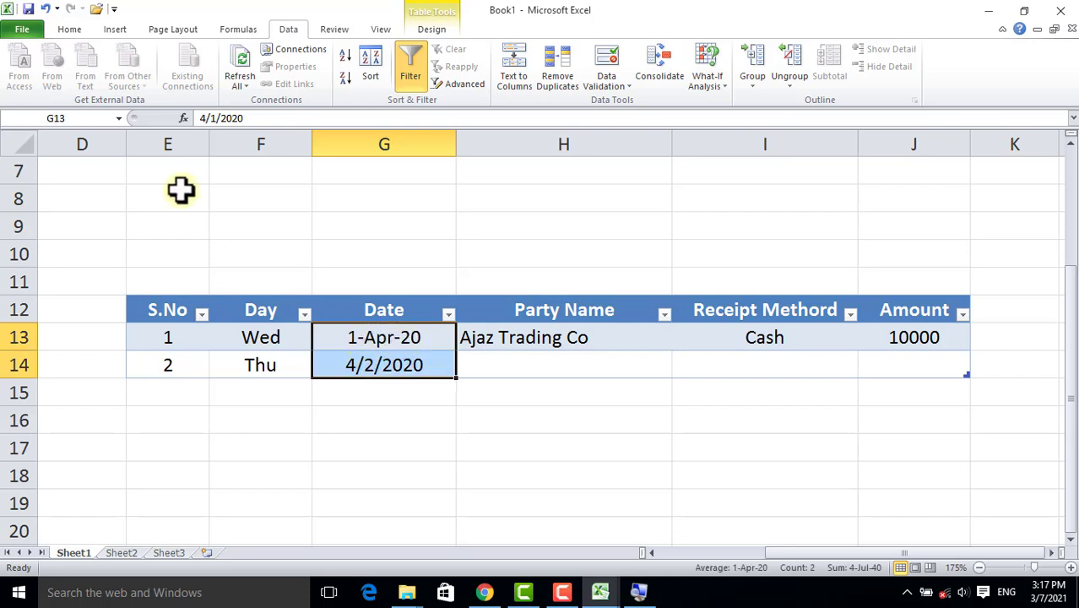
Apply the 14-Mar-01 Date format to G13:G14 so they read 1-Apr-20 and 2-Apr-20.
{"action": "left_click", "coordinate": [70, 29]}
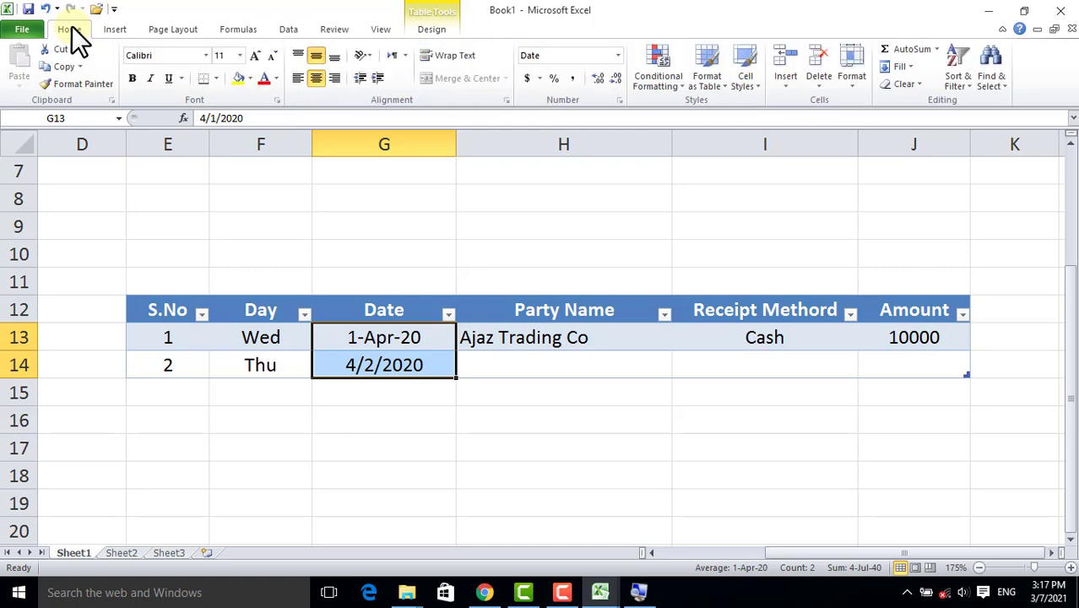
{"action": "left_click", "coordinate": [621, 100]}
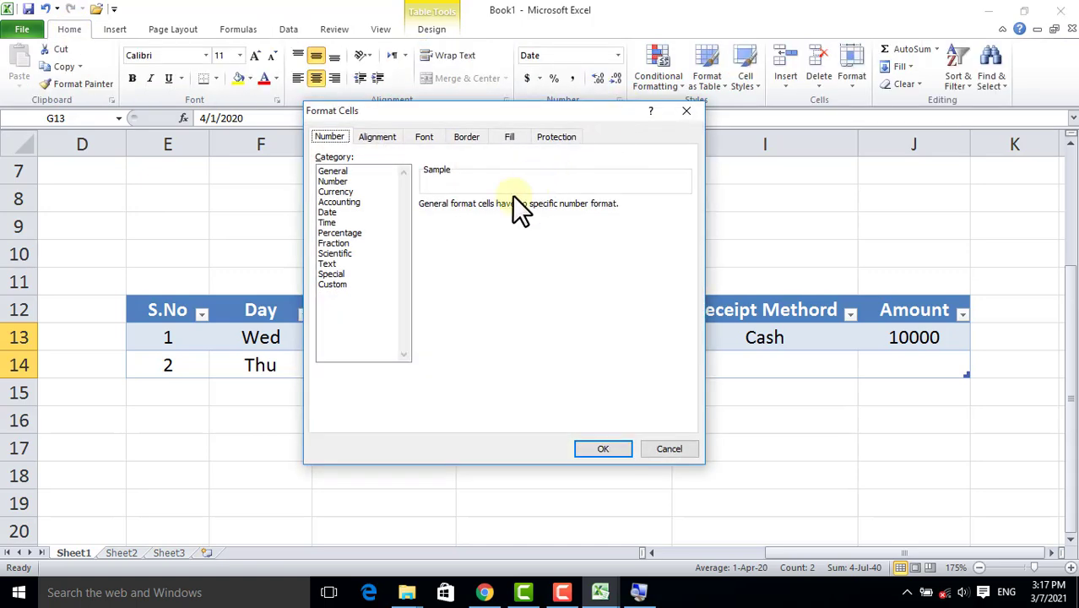
{"action": "left_click", "coordinate": [338, 212]}
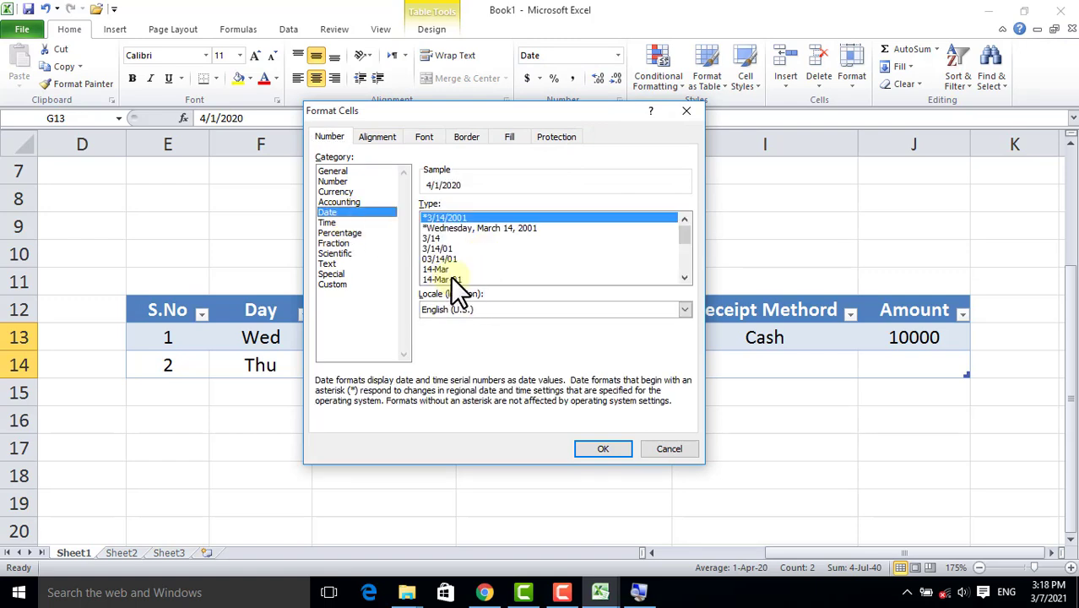
{"action": "left_click", "coordinate": [448, 277]}
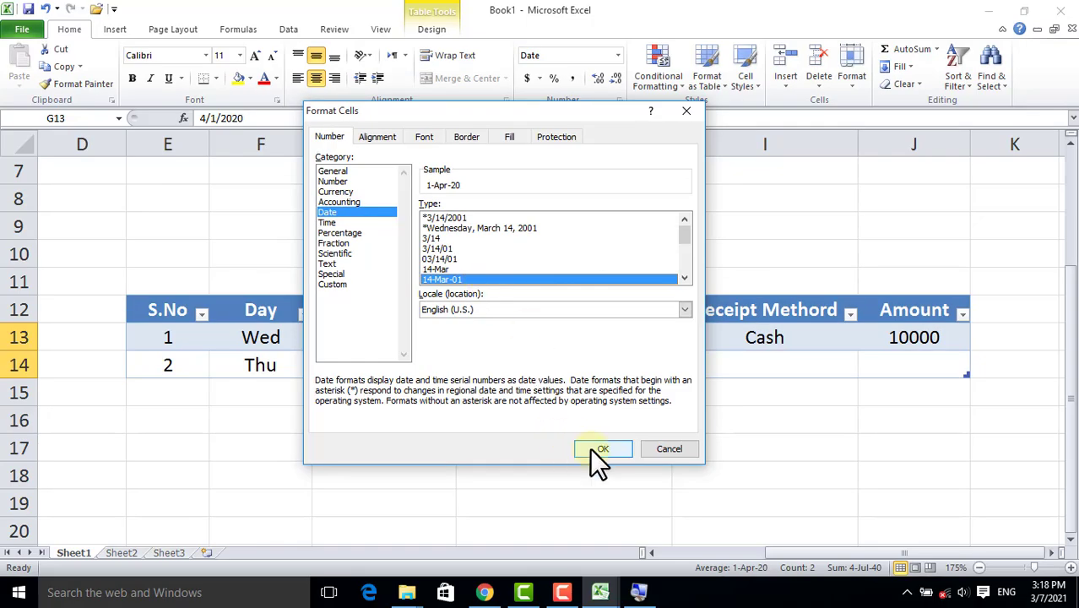
{"action": "left_click", "coordinate": [590, 448]}
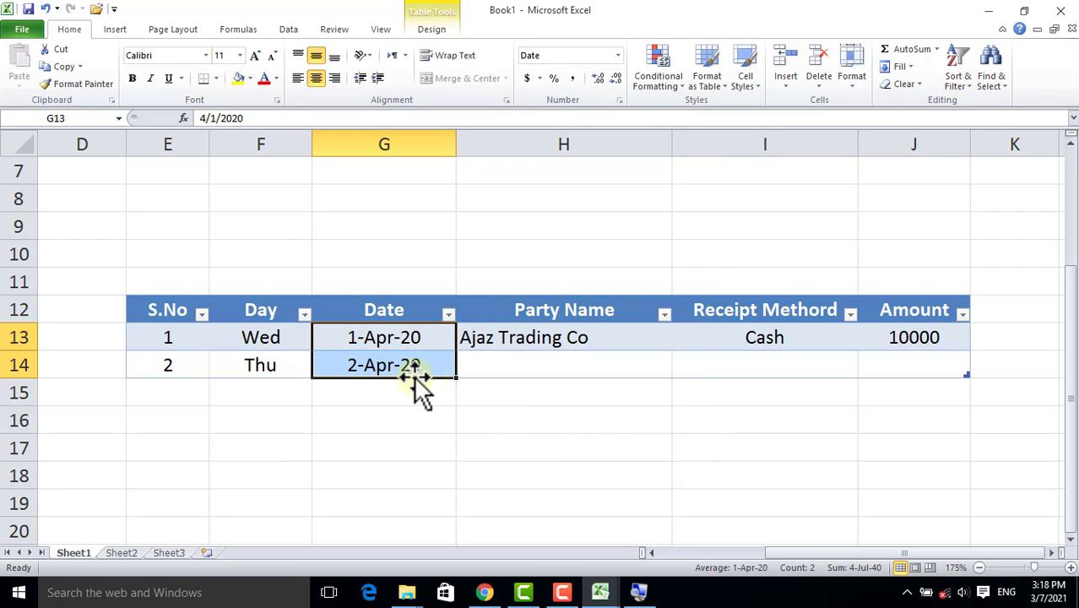
{"action": "left_click", "coordinate": [527, 371]}
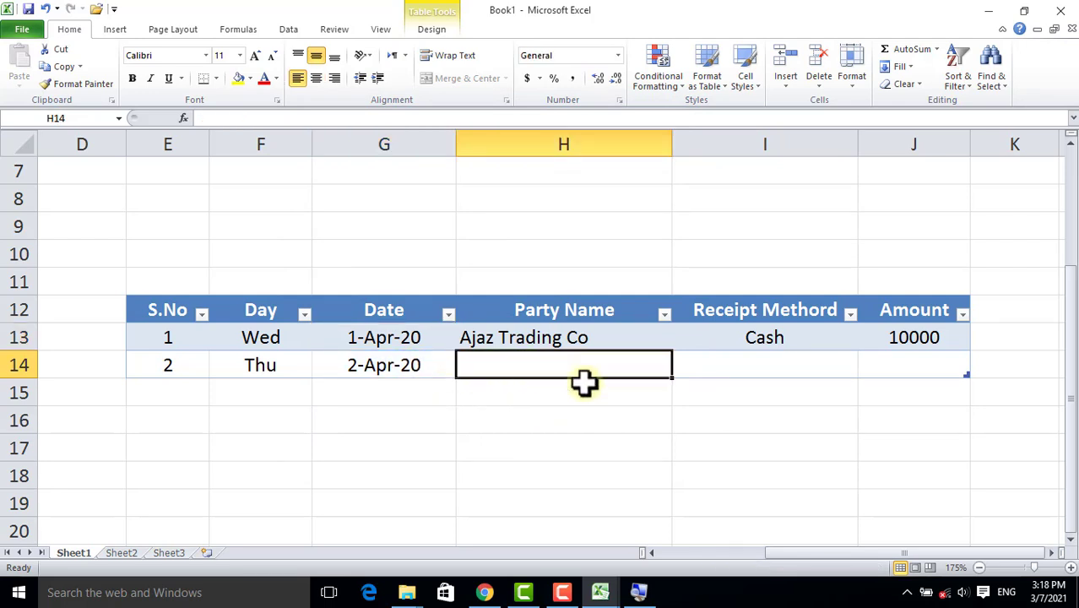
Fill row 14 with the trading company's name, amount 5000 and Googlepay as method.
{"action": "type", "text": "Suraj "}
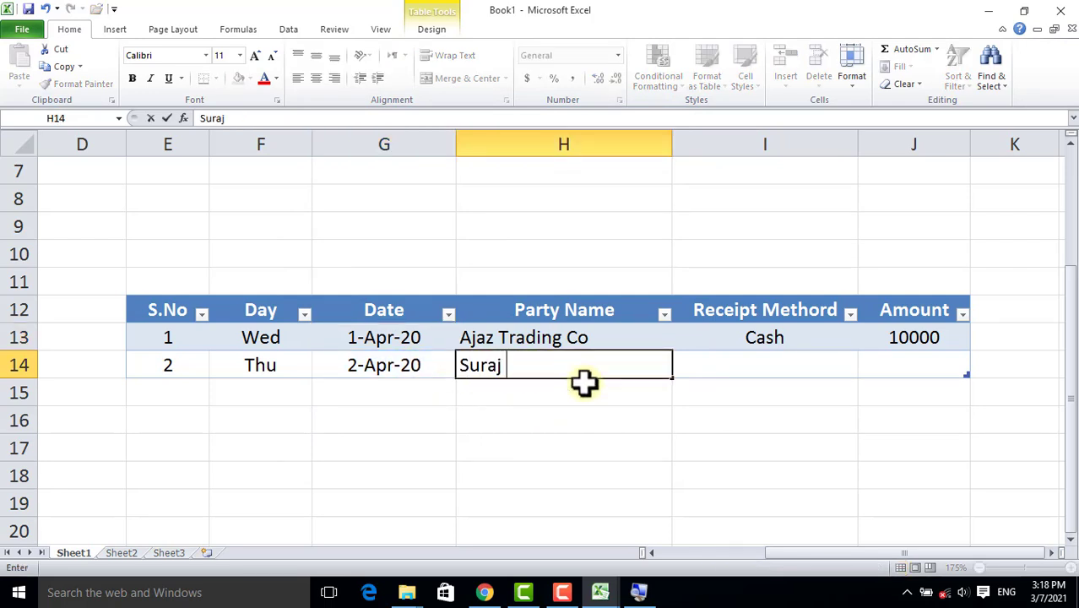
{"action": "type", "text": "Tading Co"}
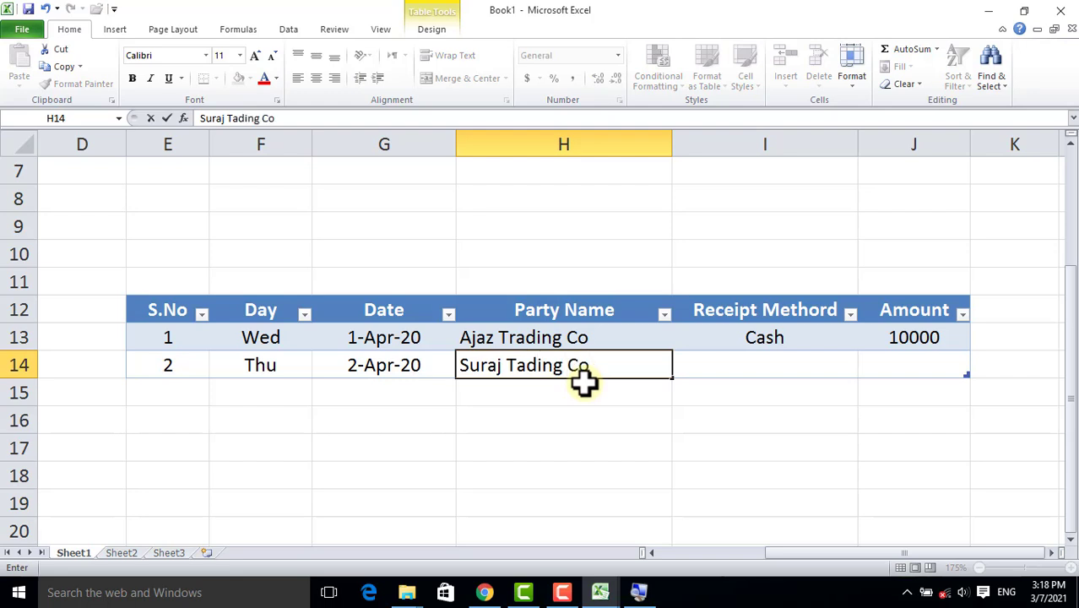
{"action": "key", "text": "Tab"}
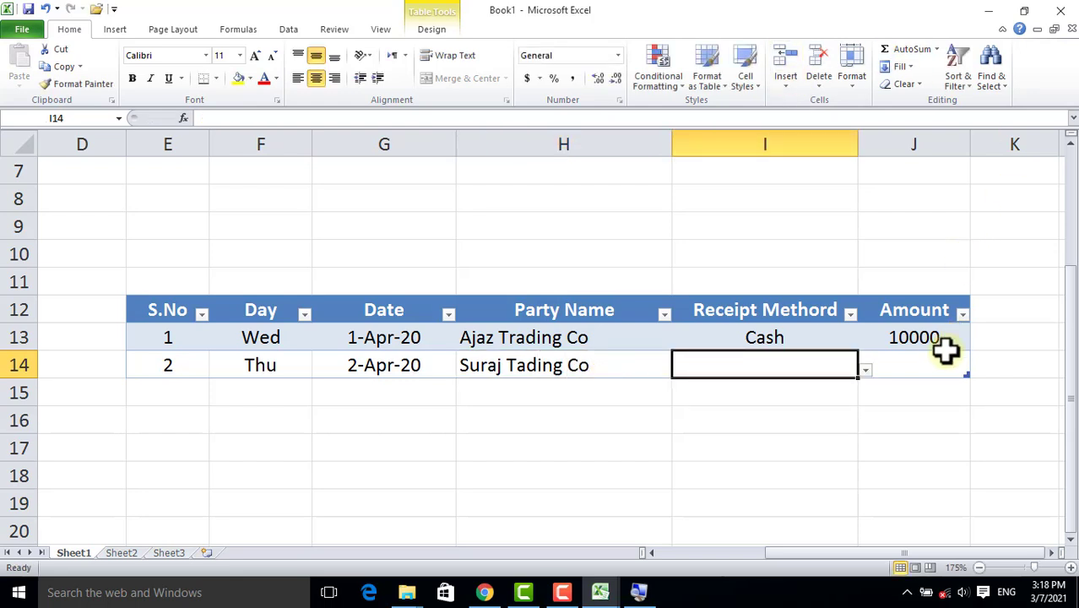
{"action": "left_click", "coordinate": [926, 358]}
{"action": "type", "text": "5000"}
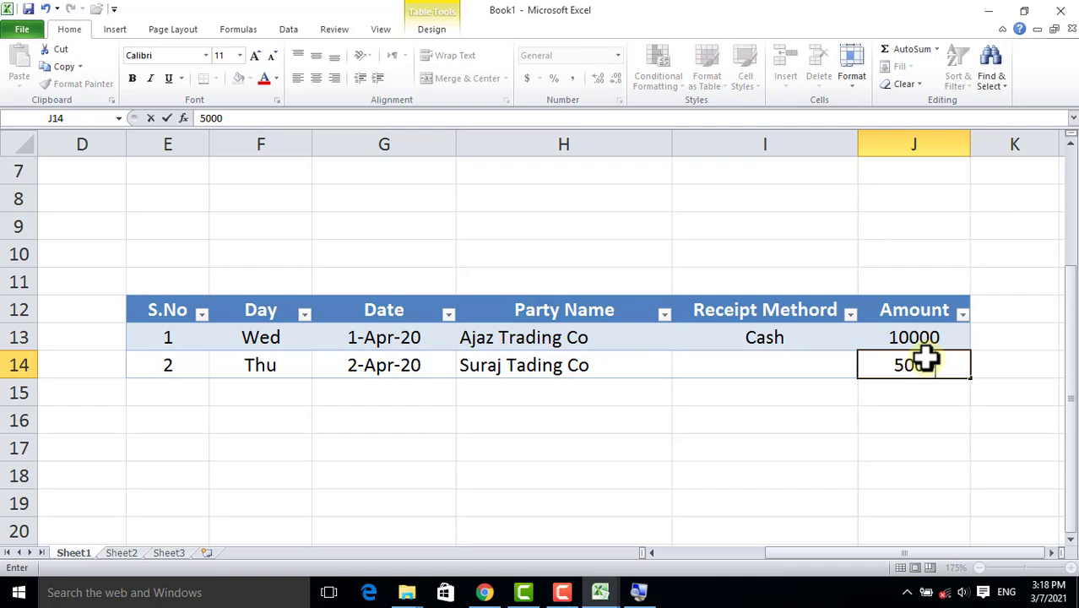
{"action": "key", "text": "Left"}
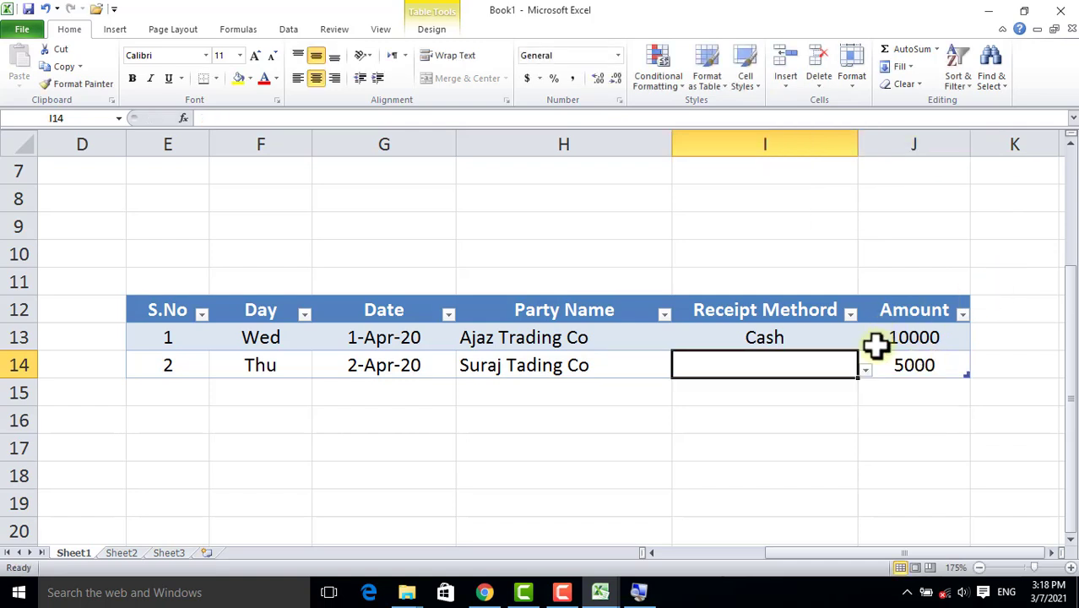
{"action": "left_click", "coordinate": [864, 370]}
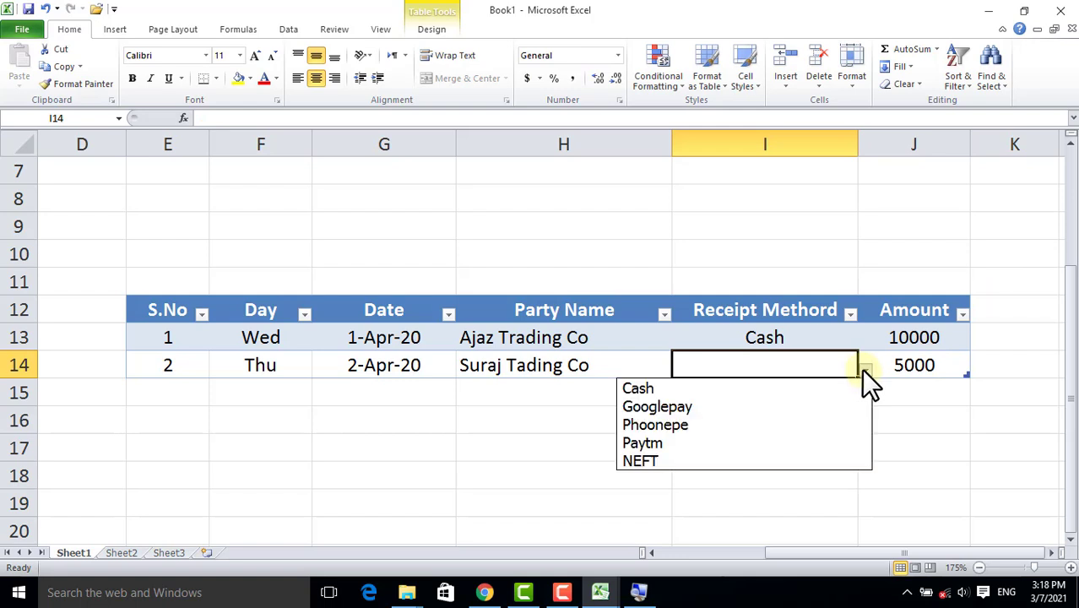
{"action": "left_click", "coordinate": [721, 411]}
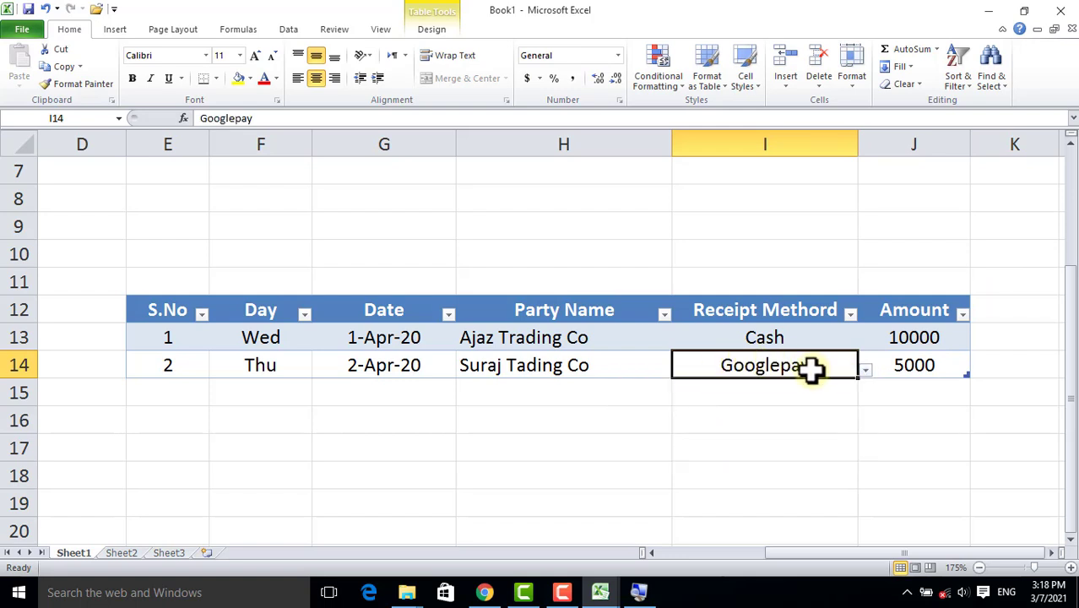
{"action": "scroll", "coordinate": [811, 368], "scroll_direction": "down", "scroll_amount": 2, "text": "ctrl"}
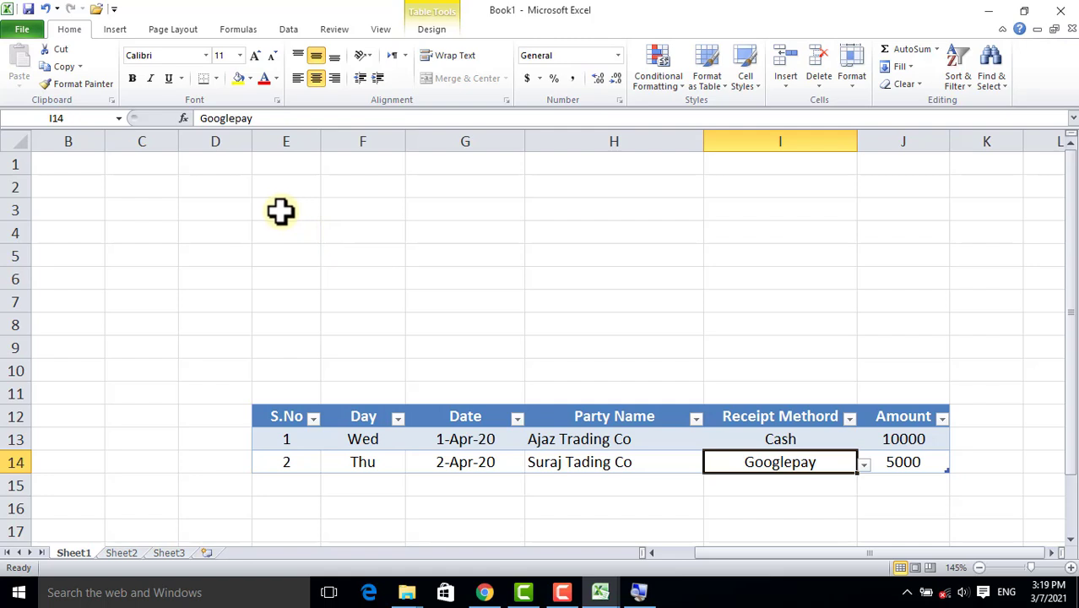
Merge E3:F3, widen columns E and F, and type the Summary heading.
{"action": "left_click_drag", "start_coordinate": [282, 210], "coordinate": [351, 214]}
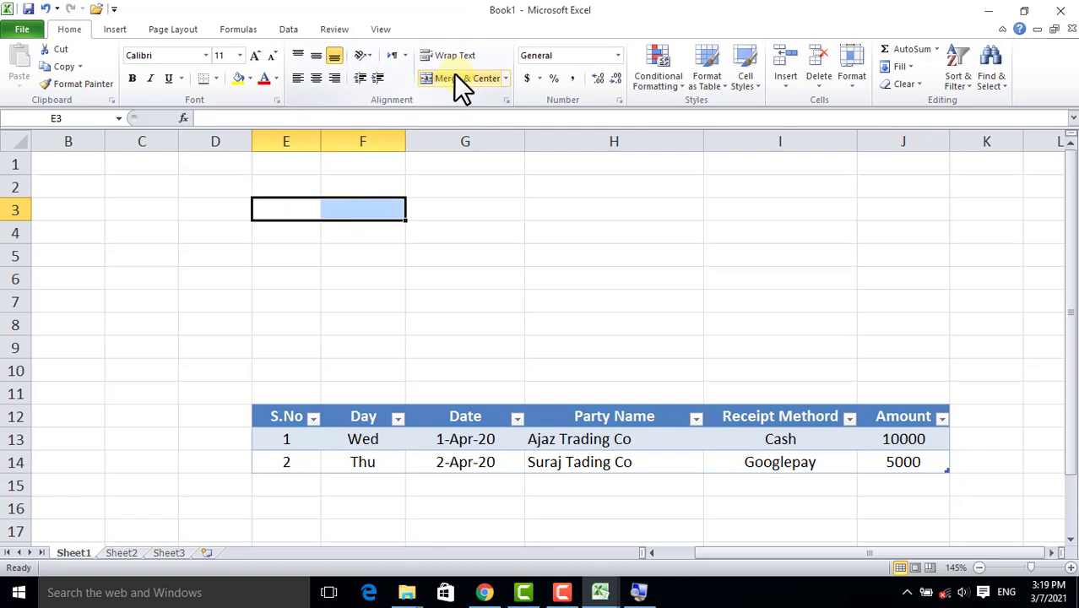
{"action": "left_click", "coordinate": [450, 75]}
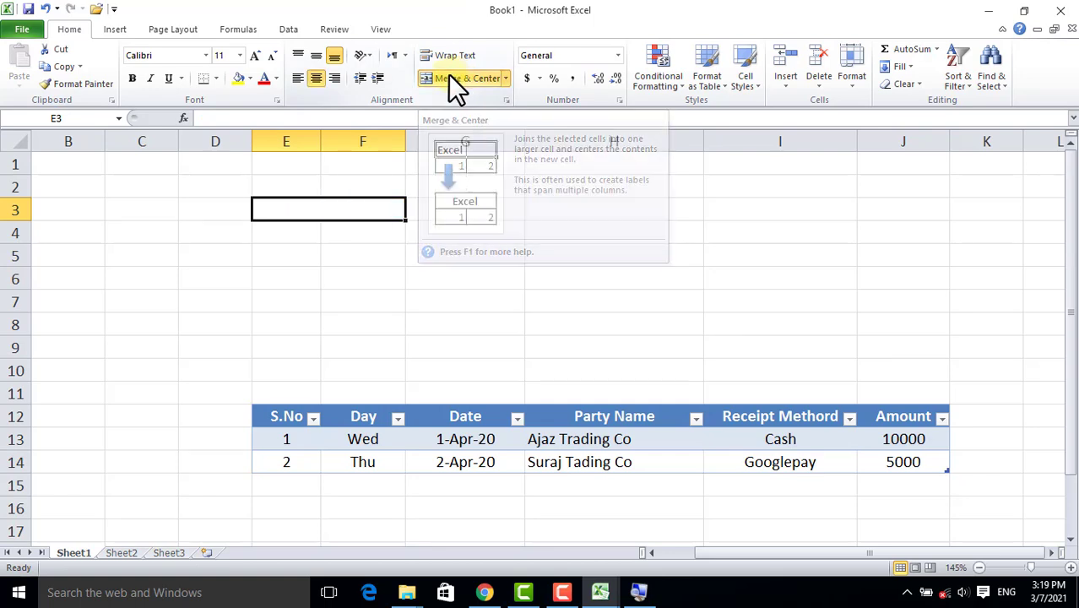
{"action": "left_click_drag", "start_coordinate": [407, 141], "coordinate": [431, 140]}
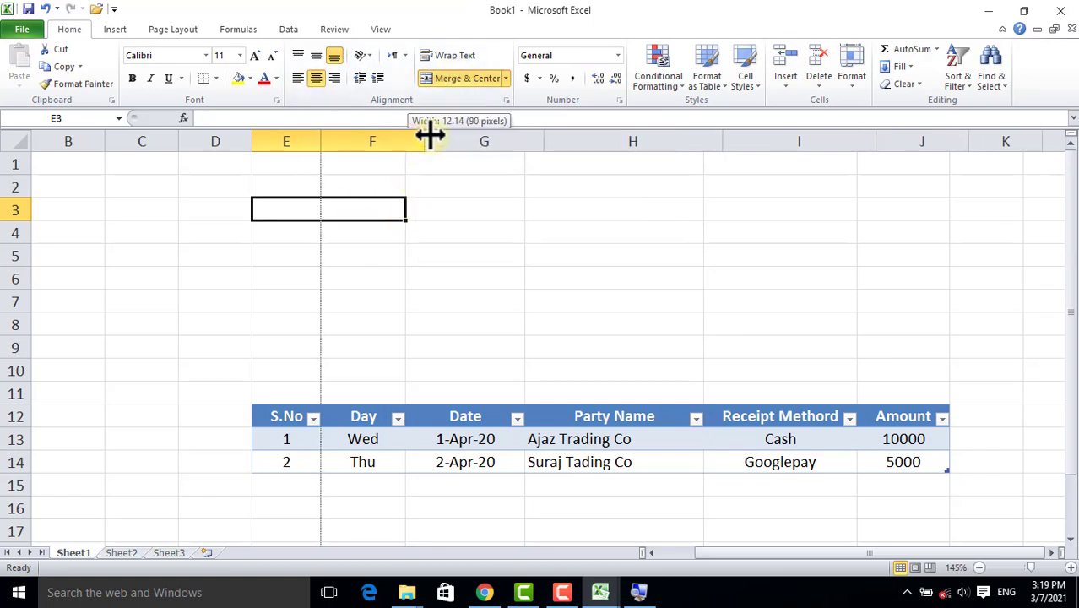
{"action": "left_click_drag", "start_coordinate": [321, 140], "coordinate": [342, 140]}
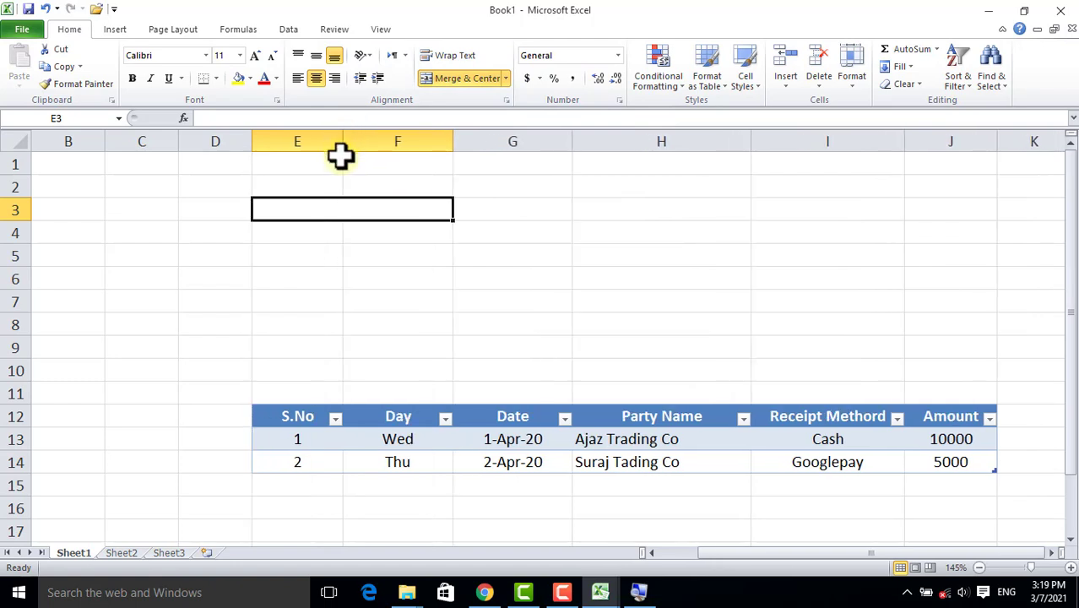
{"action": "type", "text": "Summary"}
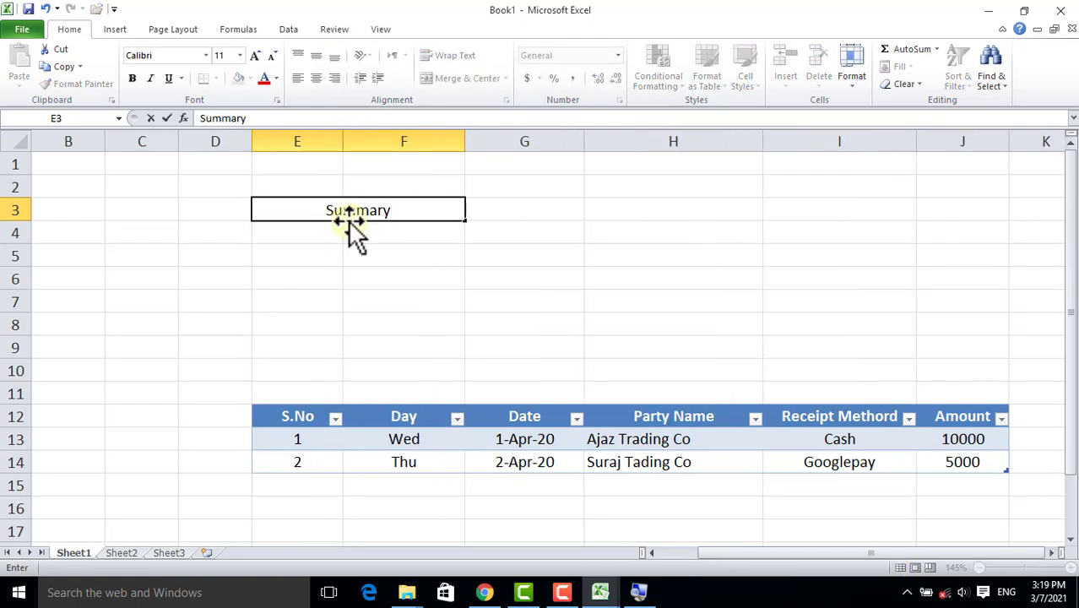
{"action": "left_click", "coordinate": [404, 273]}
Make the Summary heading bold with white text on a dark blue fill.
{"action": "left_click", "coordinate": [329, 213]}
{"action": "left_click", "coordinate": [133, 76]}
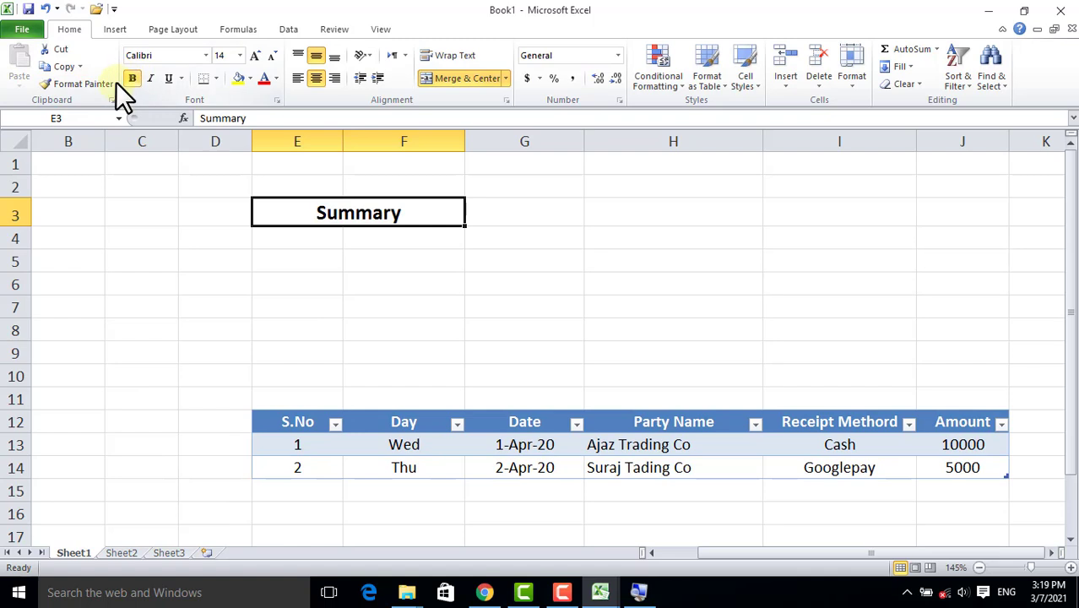
{"action": "left_click", "coordinate": [250, 78]}
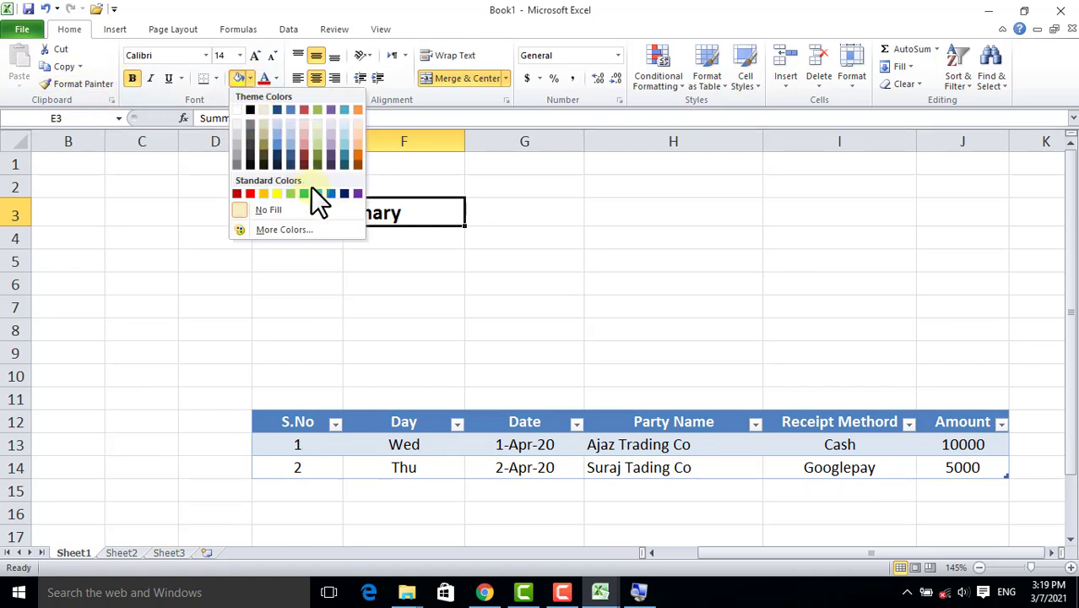
{"action": "left_click", "coordinate": [343, 192]}
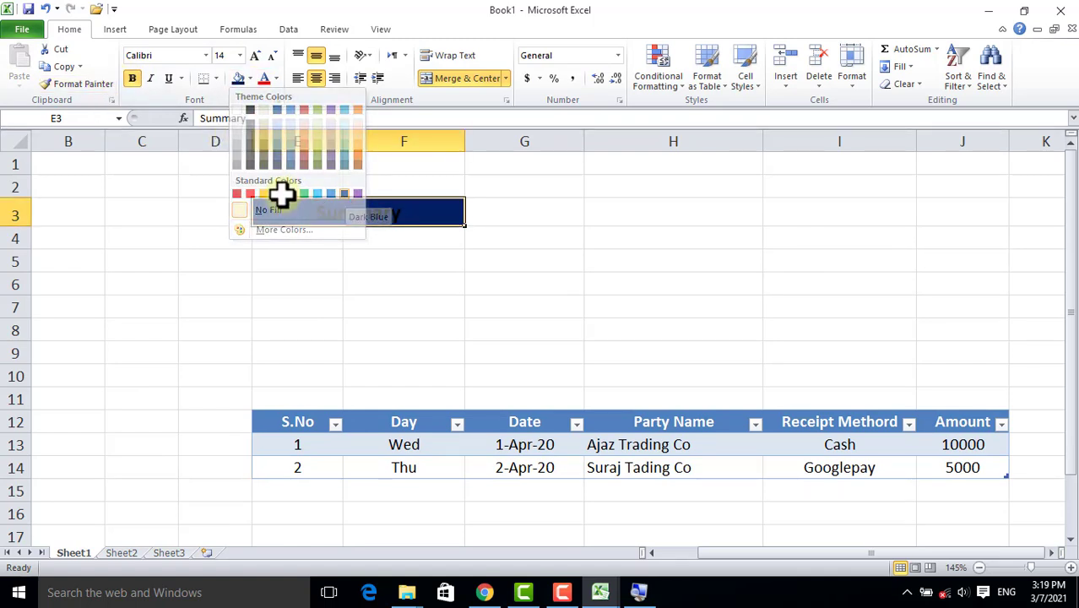
{"action": "left_click", "coordinate": [276, 78]}
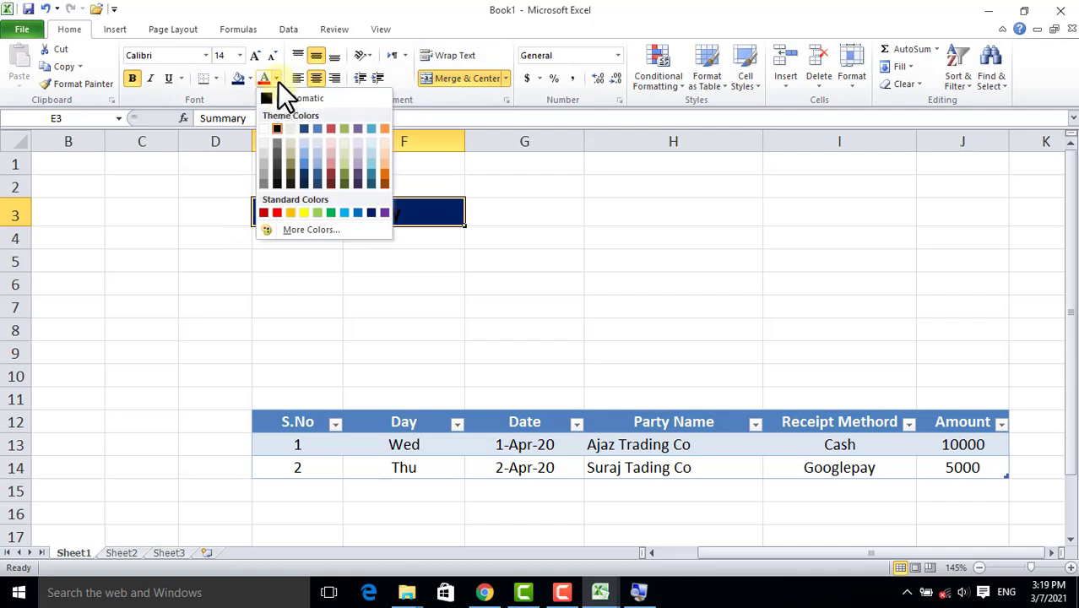
{"action": "left_click", "coordinate": [264, 128]}
{"action": "left_click", "coordinate": [306, 237]}
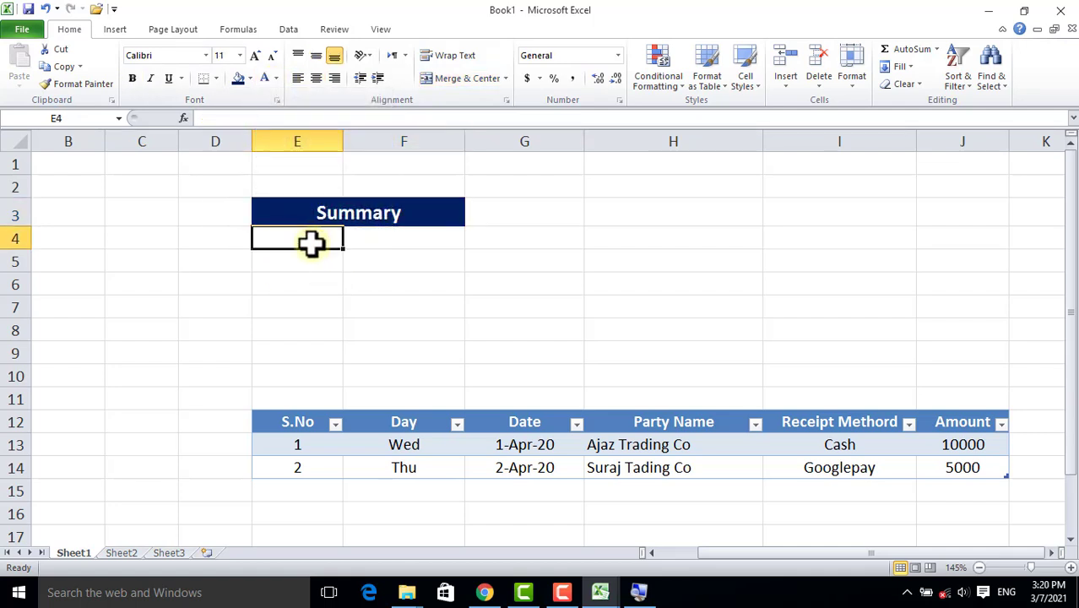
Enter the headings Methord in E4 and Amount in F4.
{"action": "type", "text": "Method"}
{"action": "key", "text": "Tab"}
{"action": "type", "text": "A"}
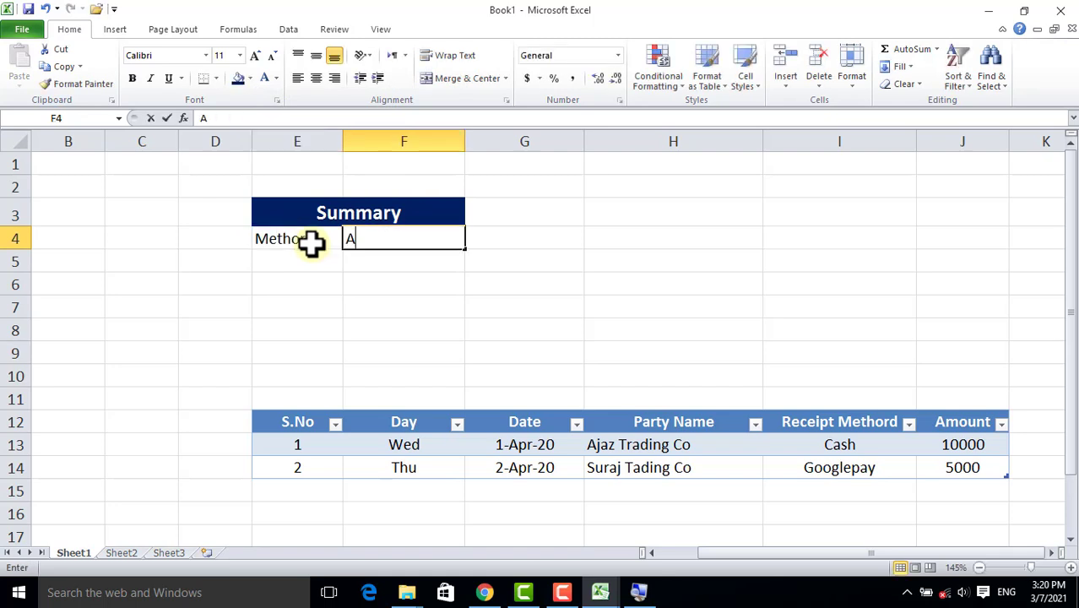
{"action": "type", "text": "mount"}
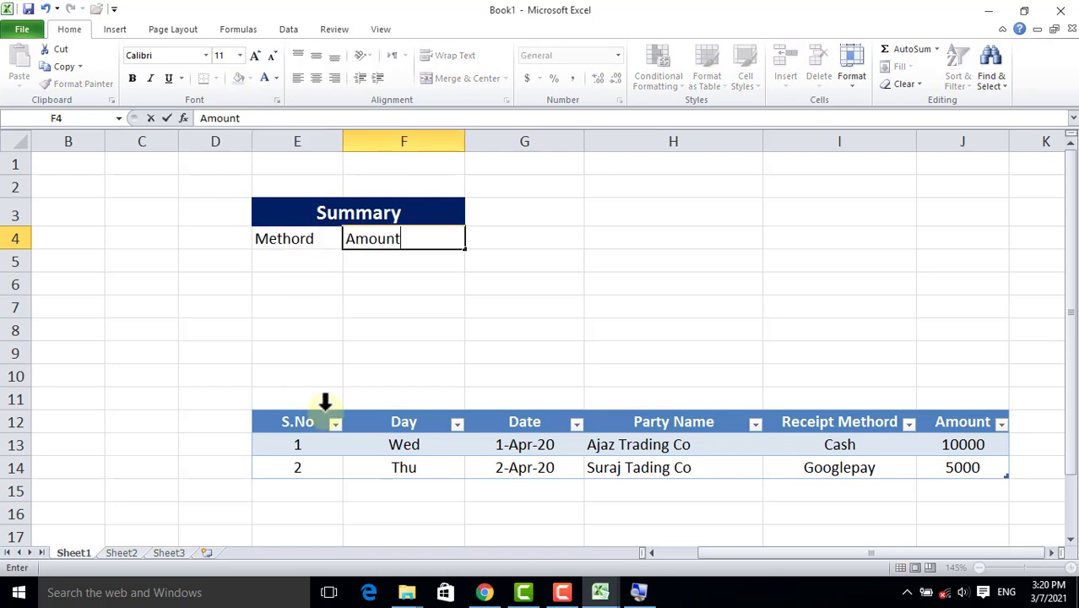
{"action": "left_click", "coordinate": [354, 314]}
Make E4:F4 bold, centred horizontally and vertically, with a light blue fill.
{"action": "left_click", "coordinate": [288, 239]}
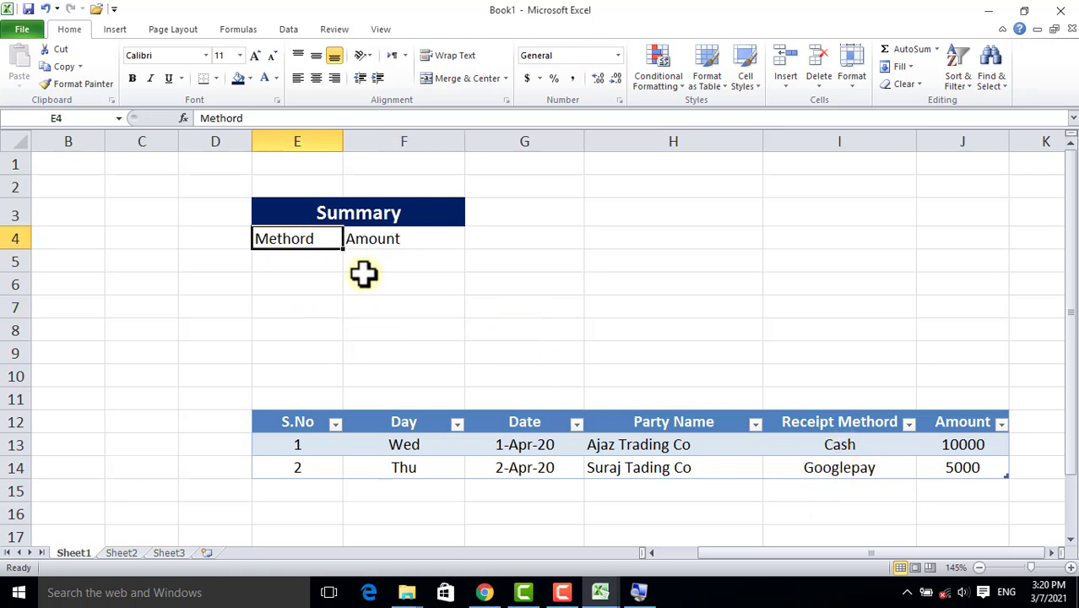
{"action": "left_click_drag", "start_coordinate": [306, 238], "coordinate": [387, 244]}
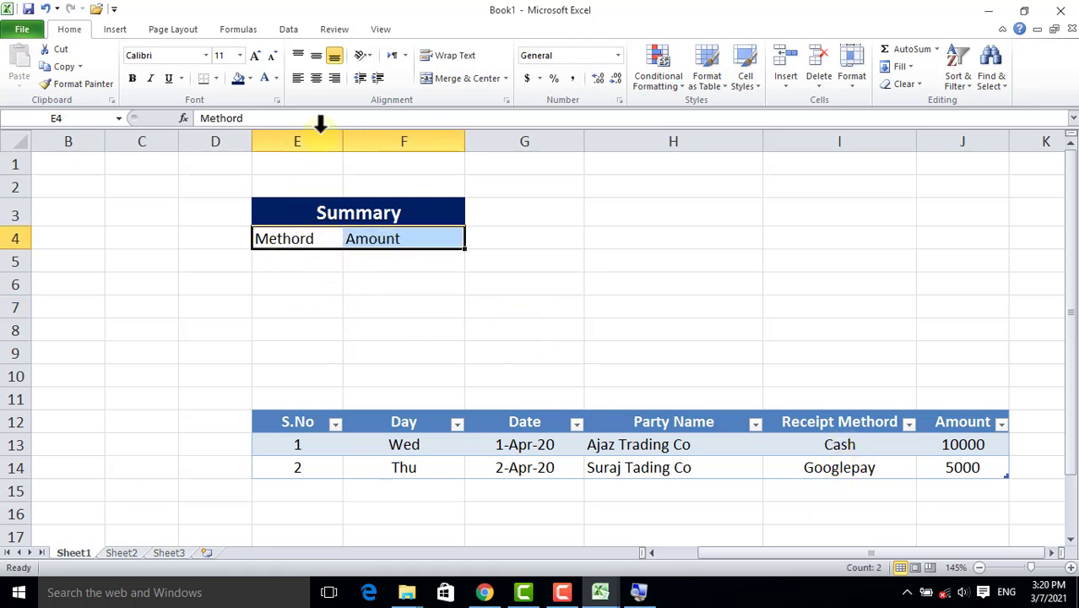
{"action": "left_click", "coordinate": [133, 78]}
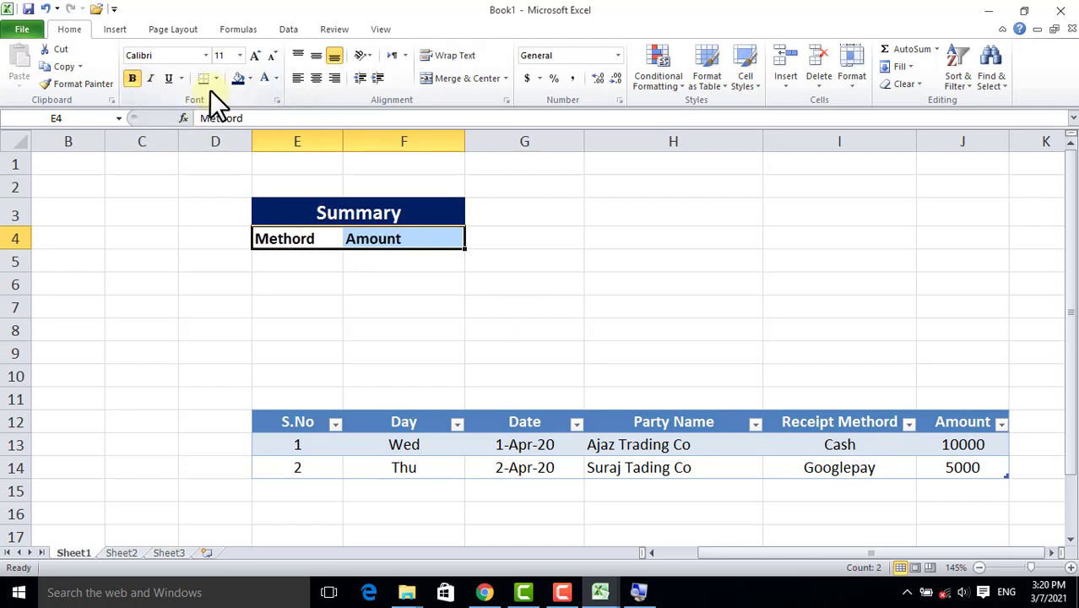
{"action": "left_click", "coordinate": [316, 78]}
{"action": "left_click", "coordinate": [315, 55]}
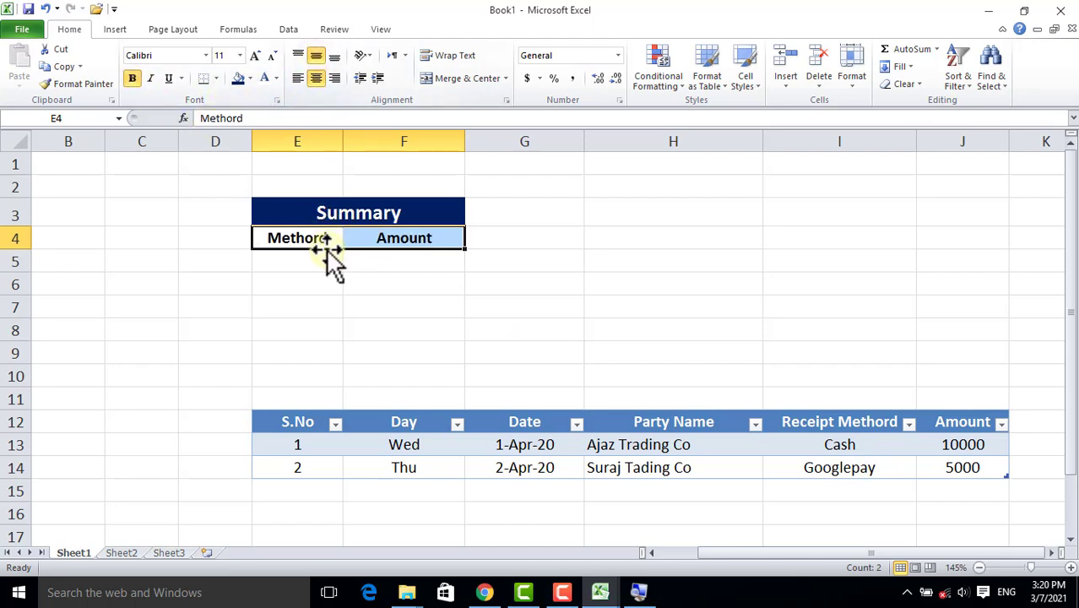
{"action": "left_click", "coordinate": [248, 78]}
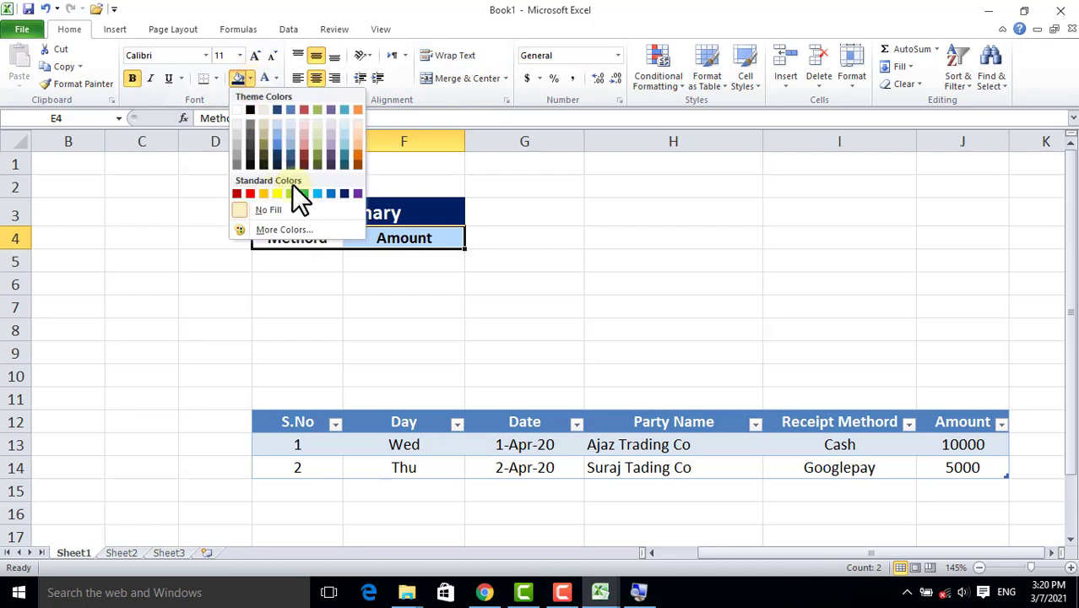
{"action": "left_click", "coordinate": [314, 193]}
Open the receipt method dropdown on the Cash entry to review the allowed methods.
{"action": "left_click", "coordinate": [314, 258]}
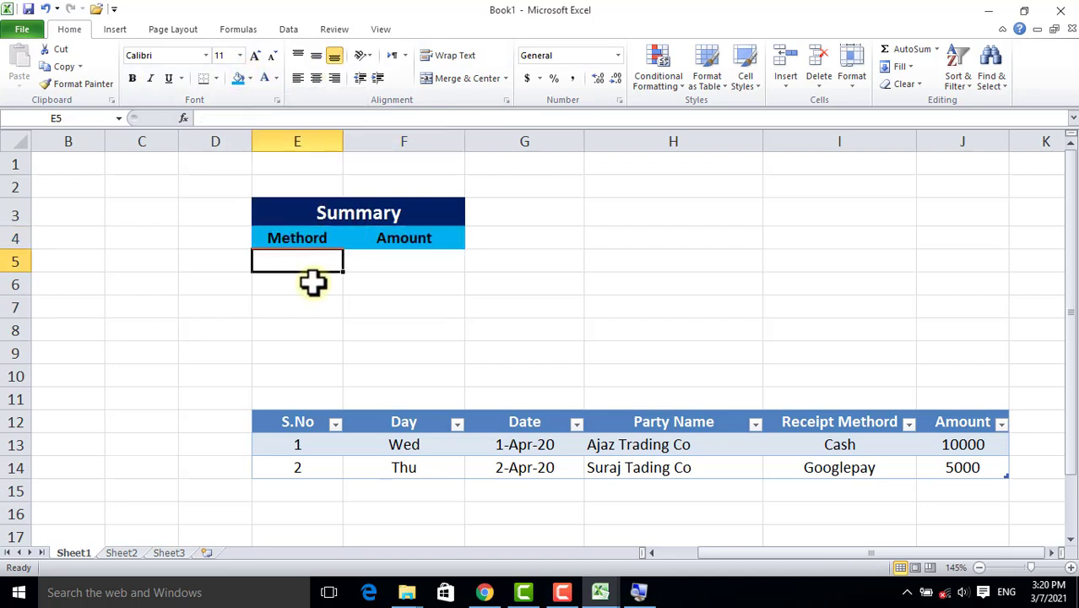
{"action": "left_click", "coordinate": [893, 446]}
{"action": "left_click", "coordinate": [919, 448]}
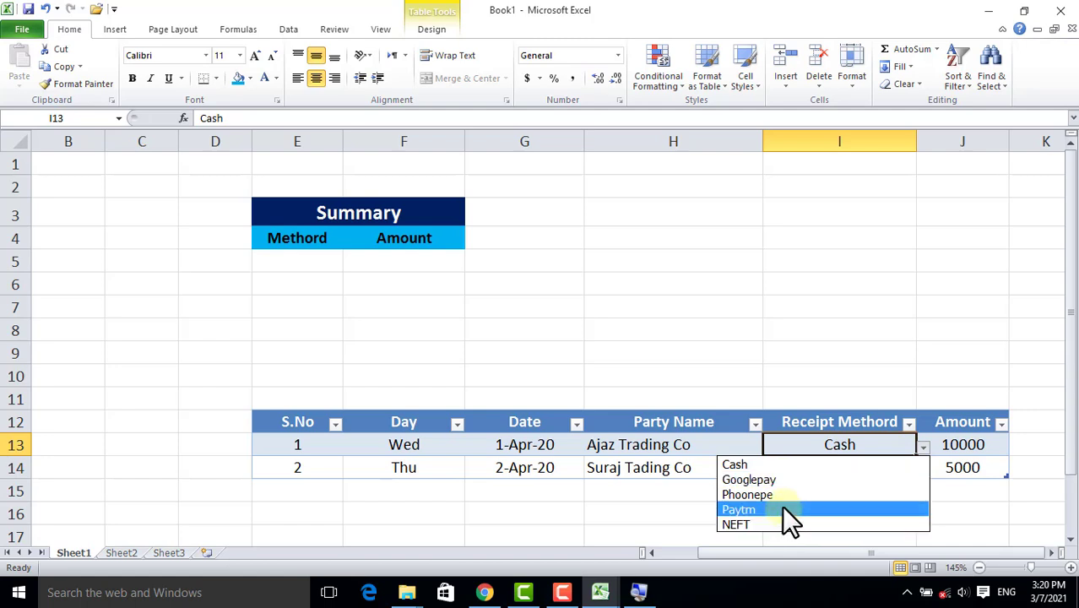
Close the method list and type Cash into E5 below the Methord heading.
{"action": "left_click", "coordinate": [275, 252]}
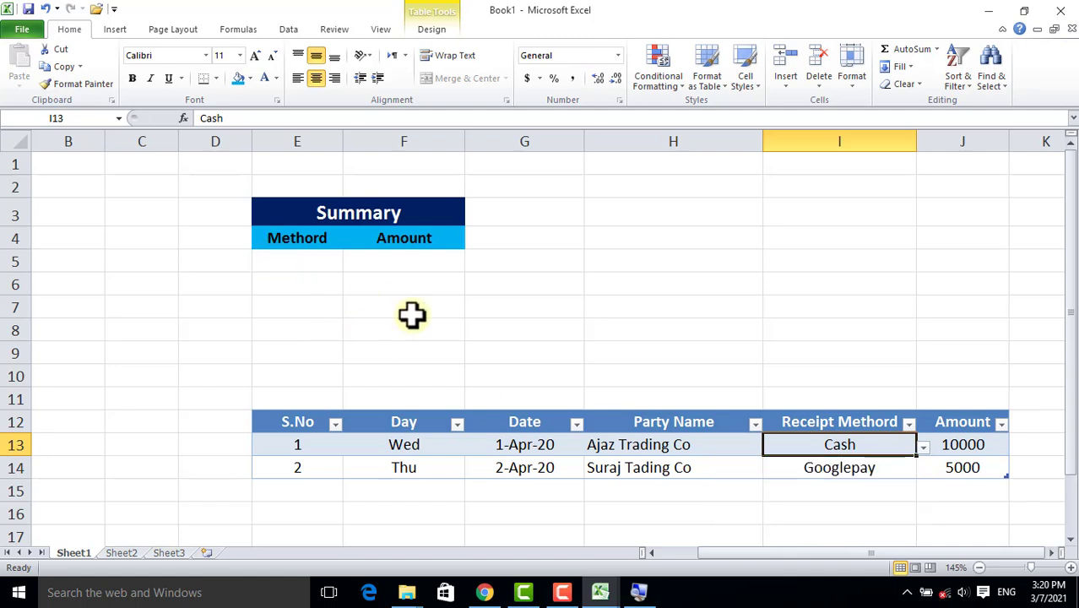
{"action": "left_click", "coordinate": [296, 260]}
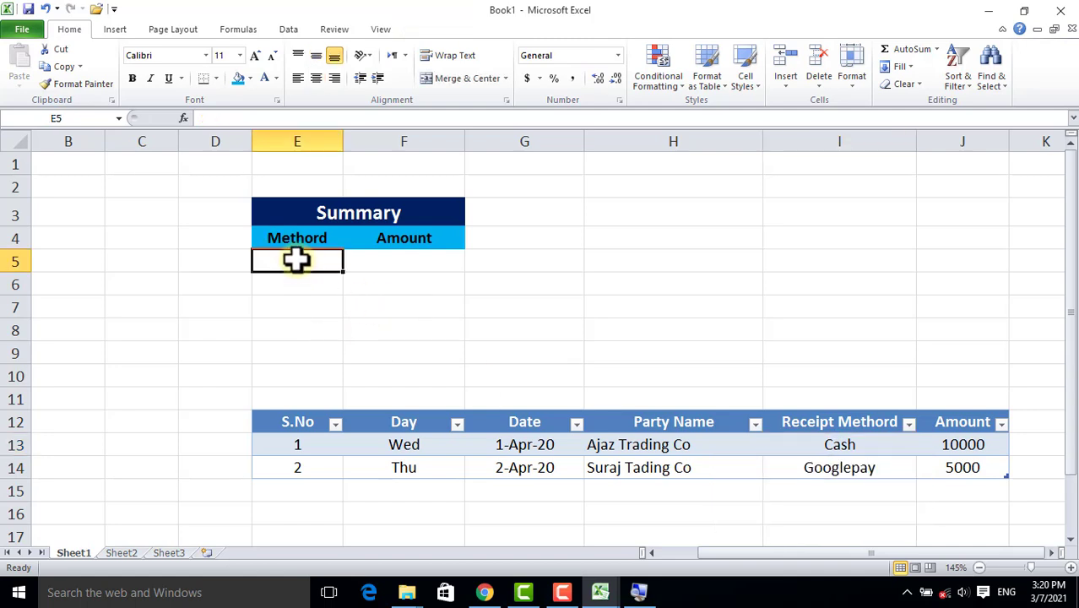
{"action": "type", "text": "Cash"}
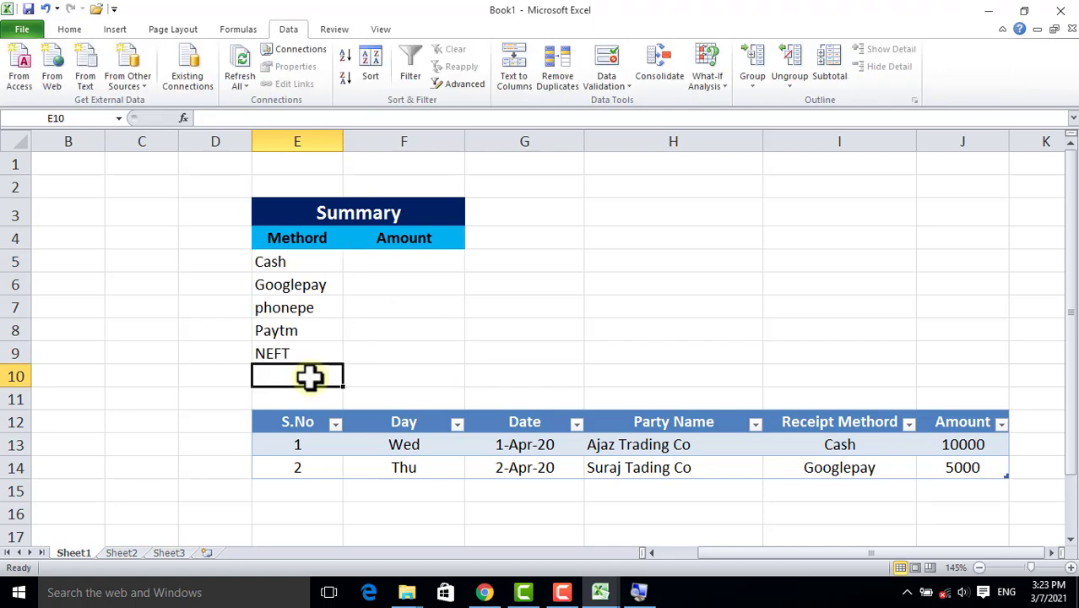
{"action": "type", "text": "Total Amount"}
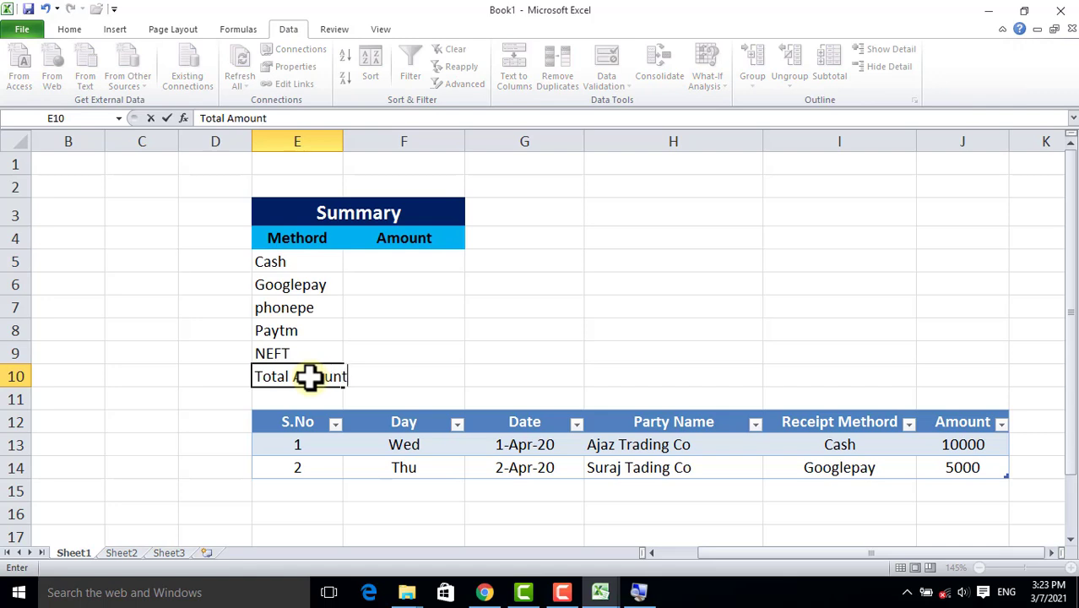
Widen column E to fit the Total Amount label.
{"action": "left_click", "coordinate": [327, 141]}
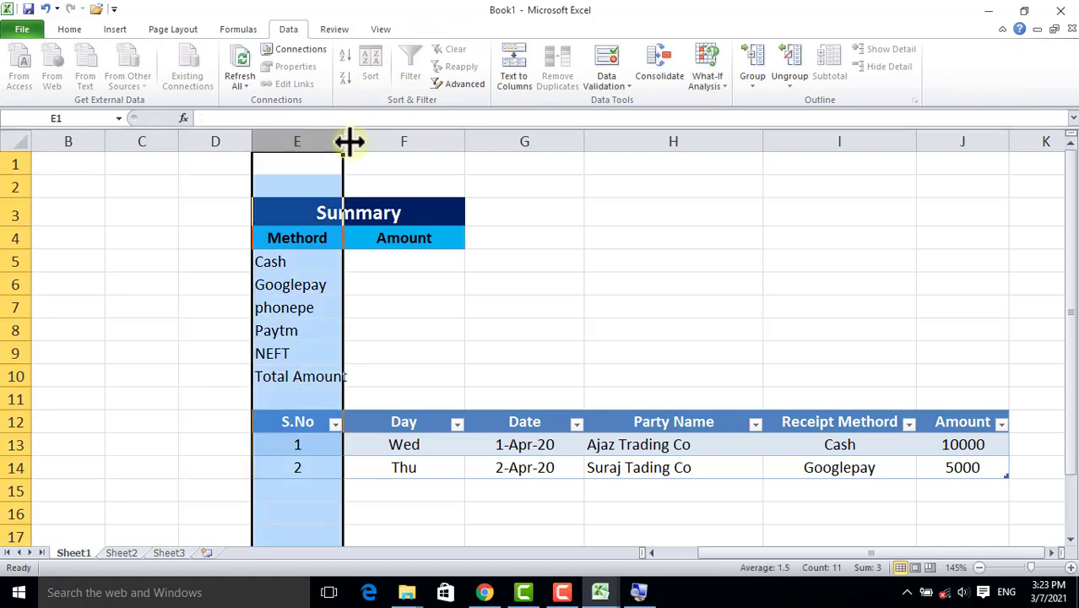
{"action": "left_click_drag", "start_coordinate": [343, 141], "coordinate": [366, 141]}
{"action": "left_click", "coordinate": [397, 376]}
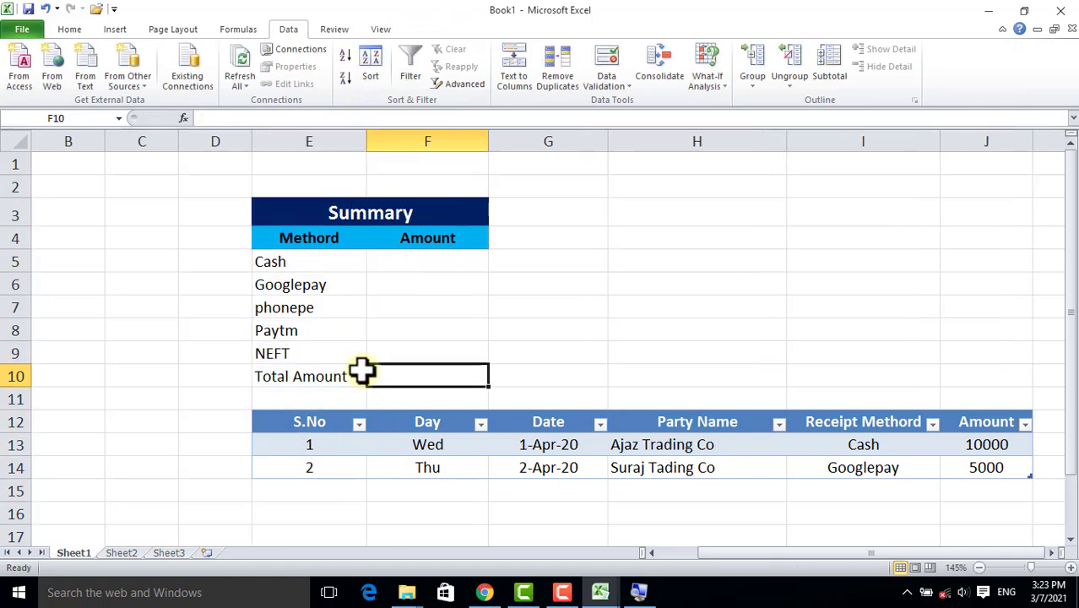
{"action": "left_click_drag", "start_coordinate": [293, 373], "coordinate": [410, 379]}
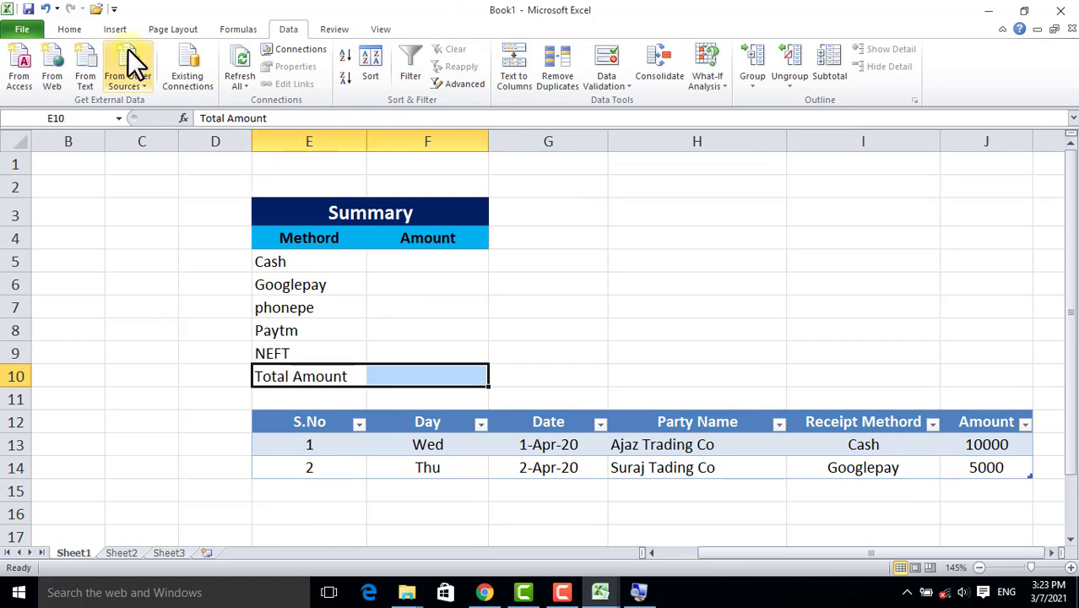
Make the Total Amount row E10:F10 bold, centred, white text on dark blue fill.
{"action": "left_click", "coordinate": [71, 30]}
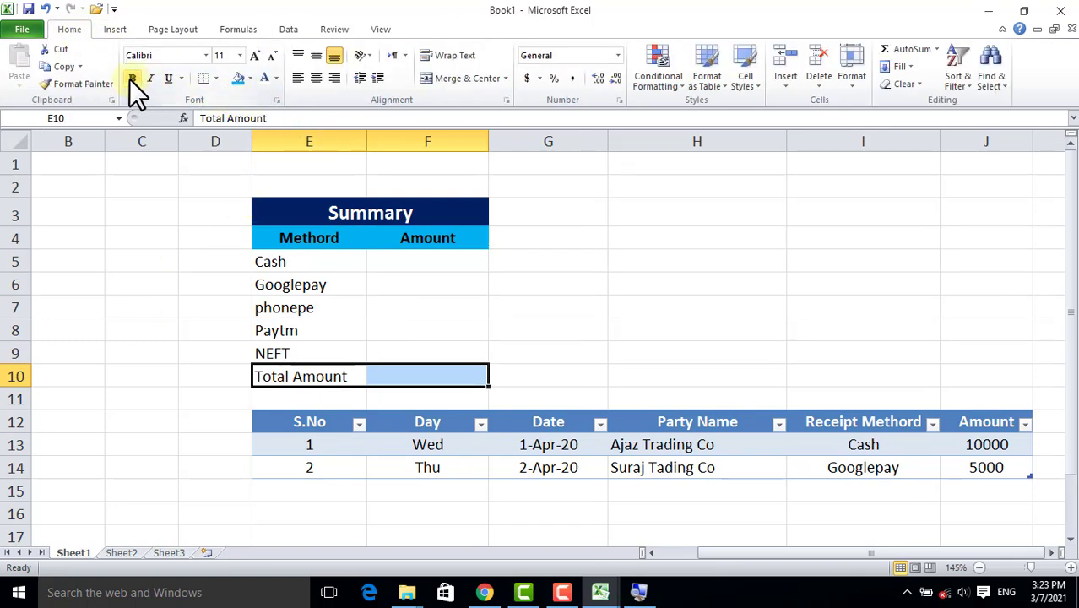
{"action": "left_click", "coordinate": [316, 77]}
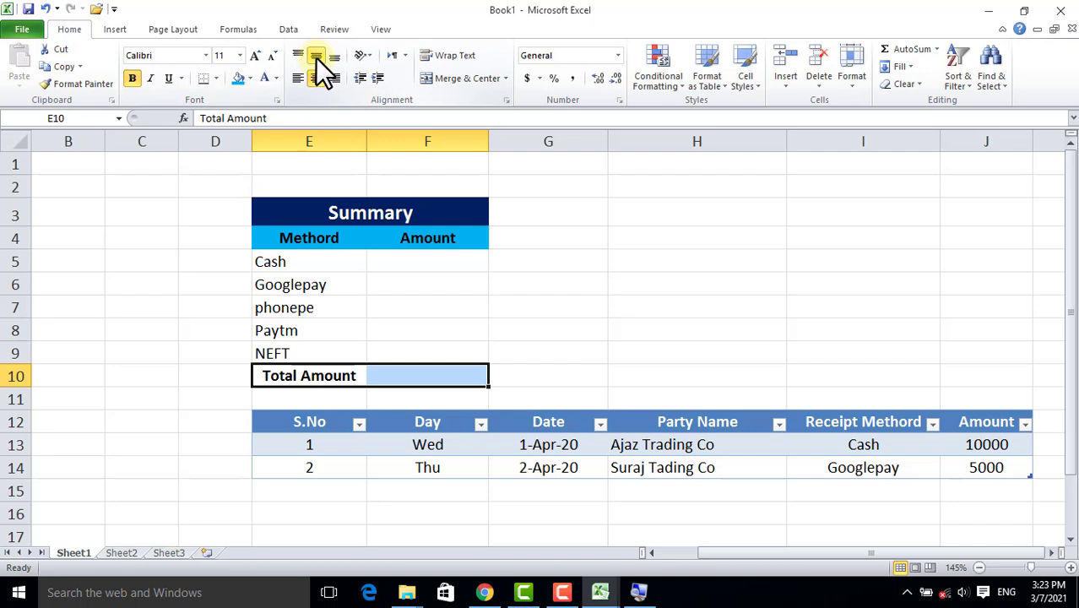
{"action": "left_click", "coordinate": [250, 79]}
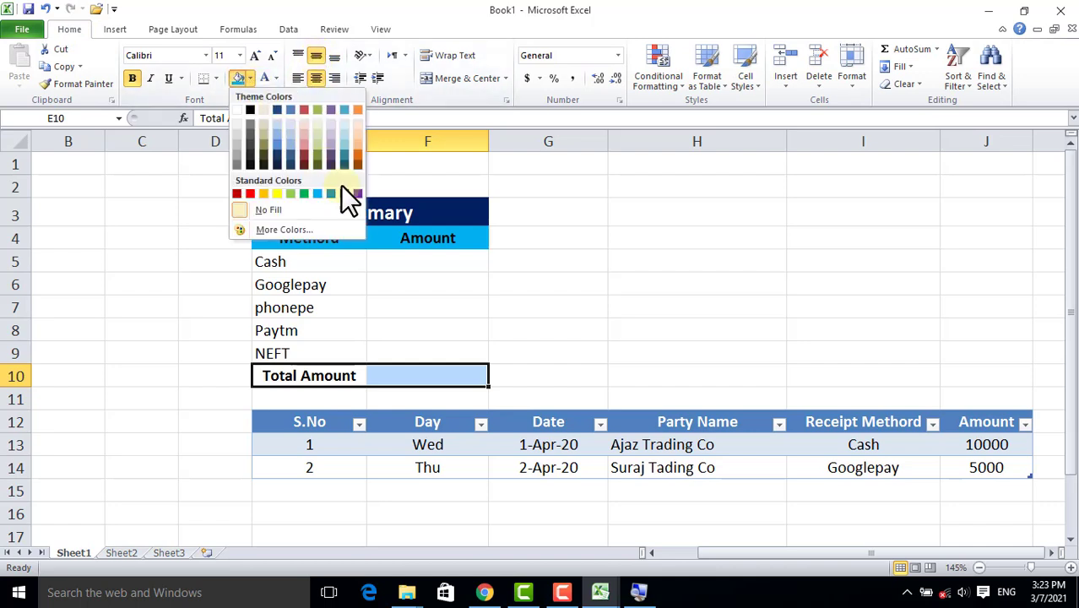
{"action": "left_click", "coordinate": [341, 195]}
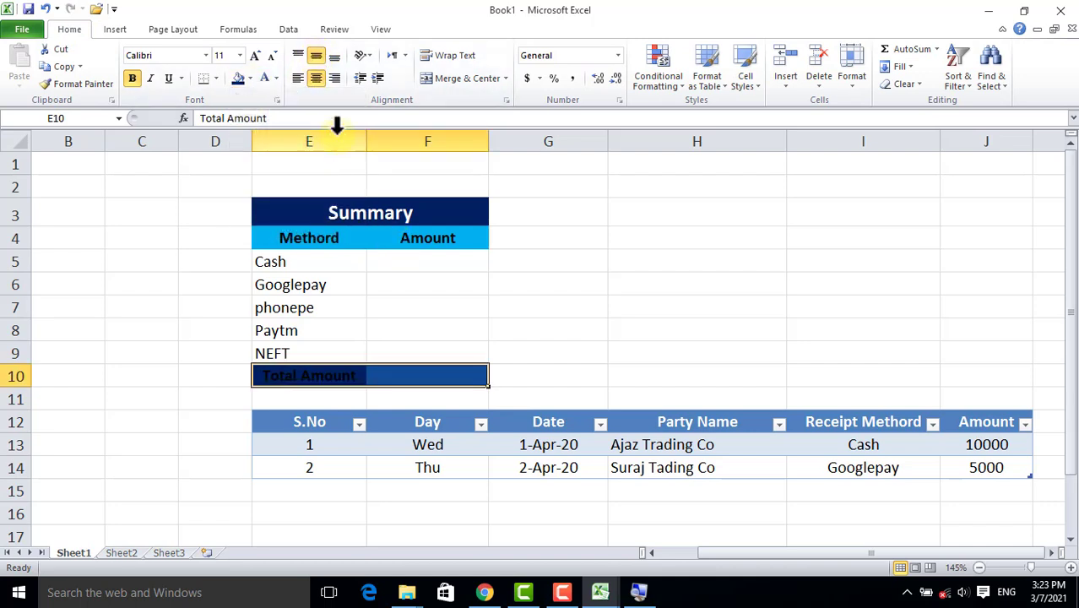
{"action": "left_click", "coordinate": [265, 78]}
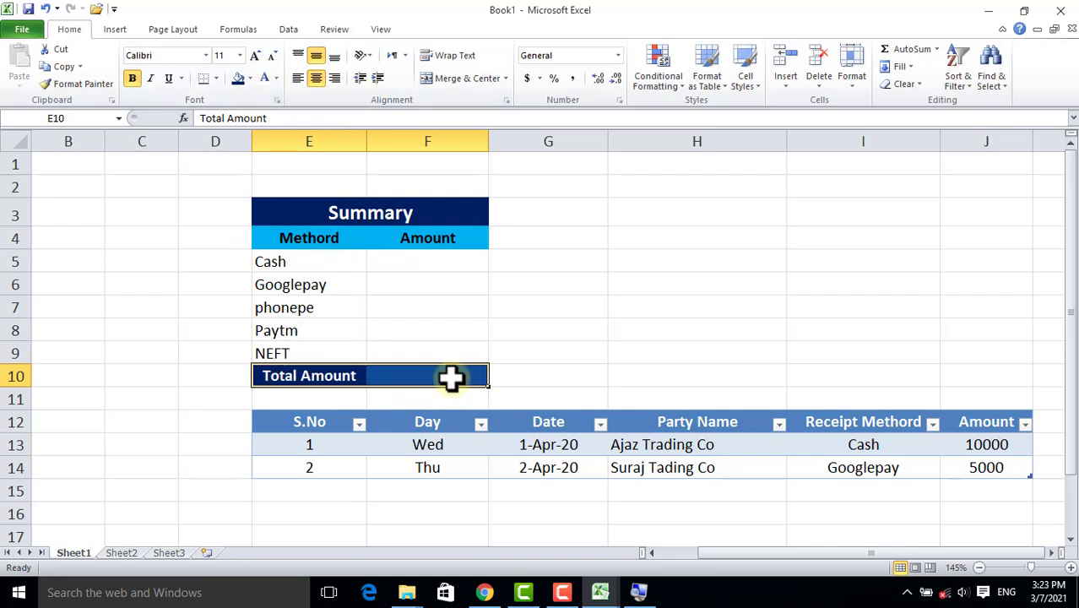
{"action": "left_click", "coordinate": [402, 373]}
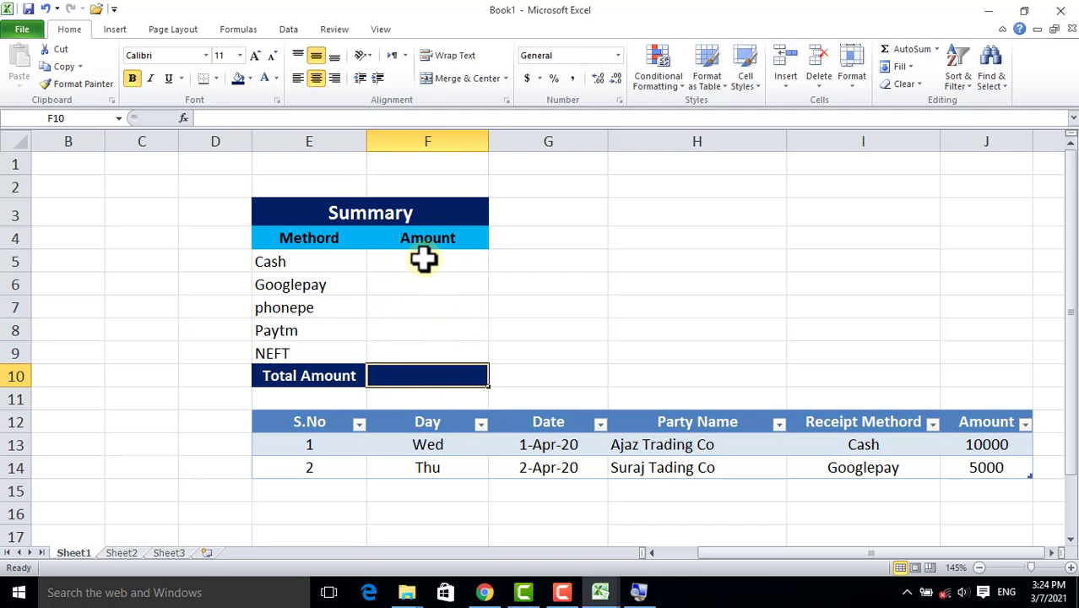
Enter =SUMIF(Table1[Receipt Methord],E5,Table1[Amount]) in F5, showing 10000 for Cash.
{"action": "left_click", "coordinate": [423, 261]}
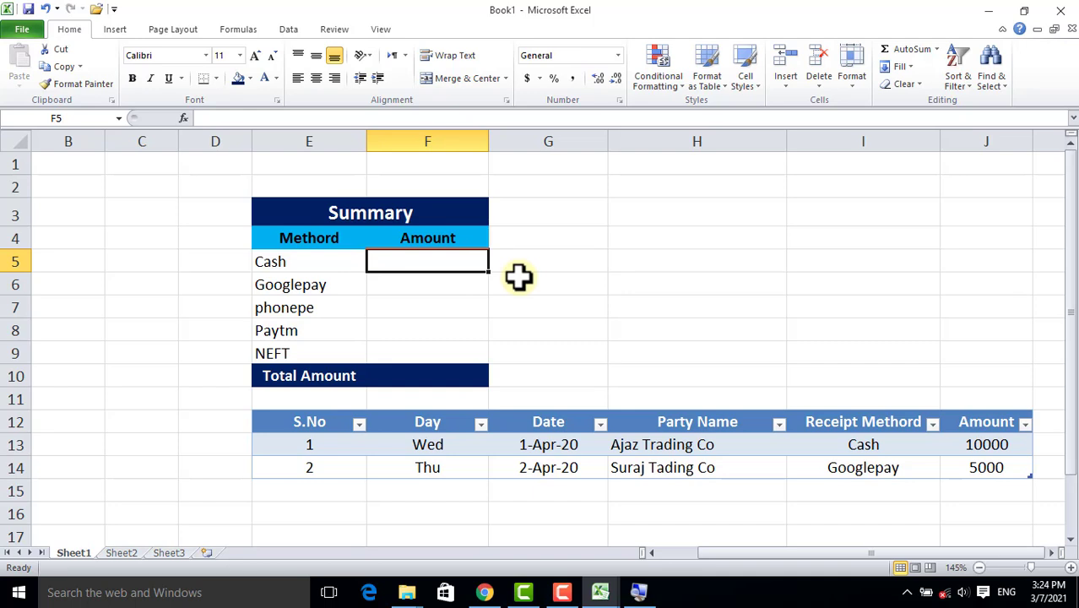
{"action": "type", "text": "="}
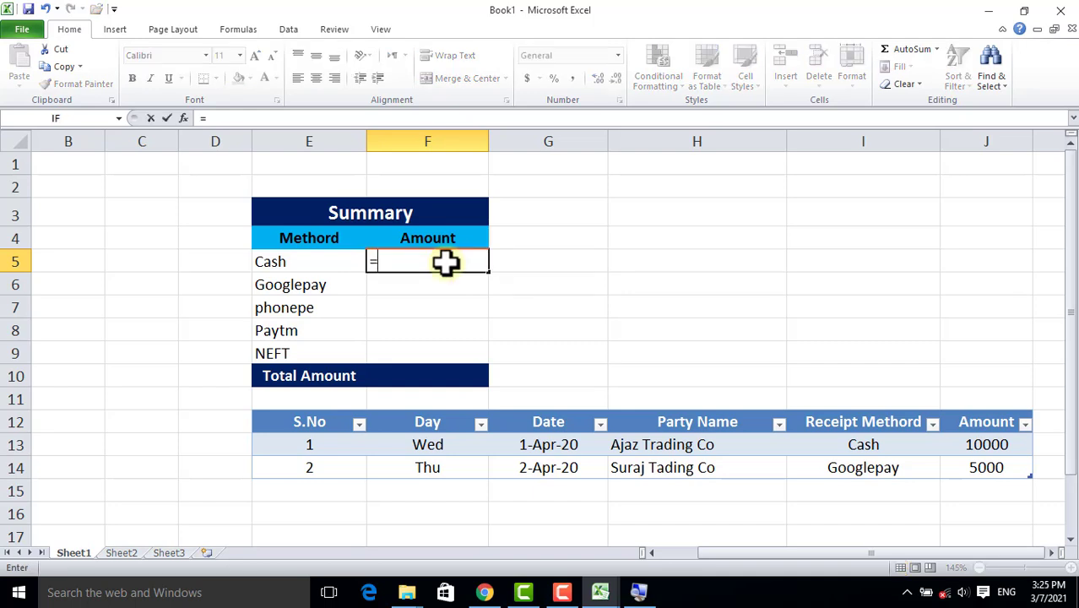
{"action": "type", "text": "sumif"}
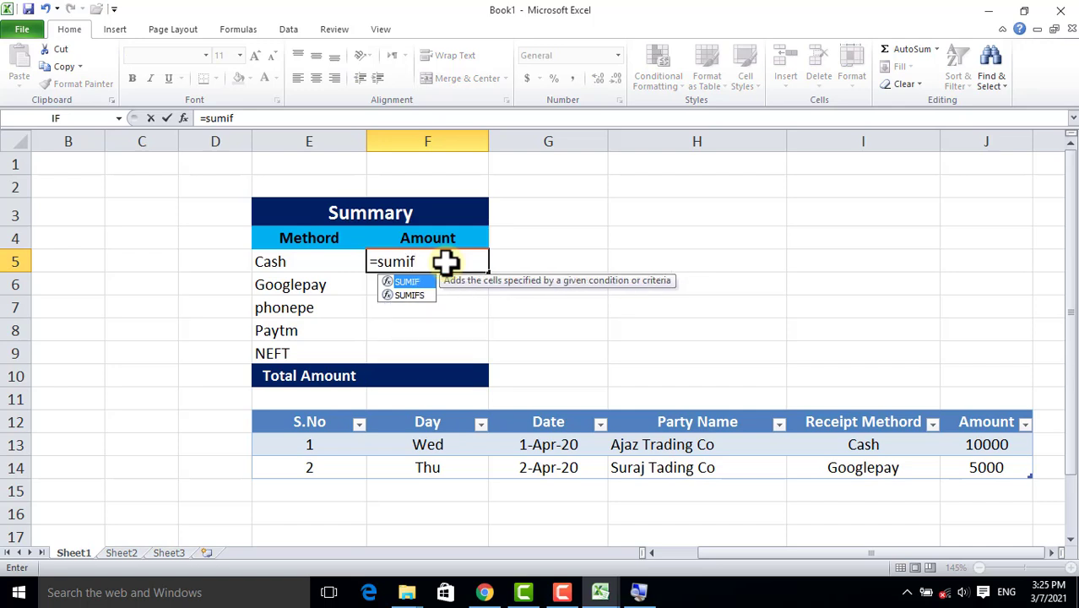
{"action": "type", "text": "("}
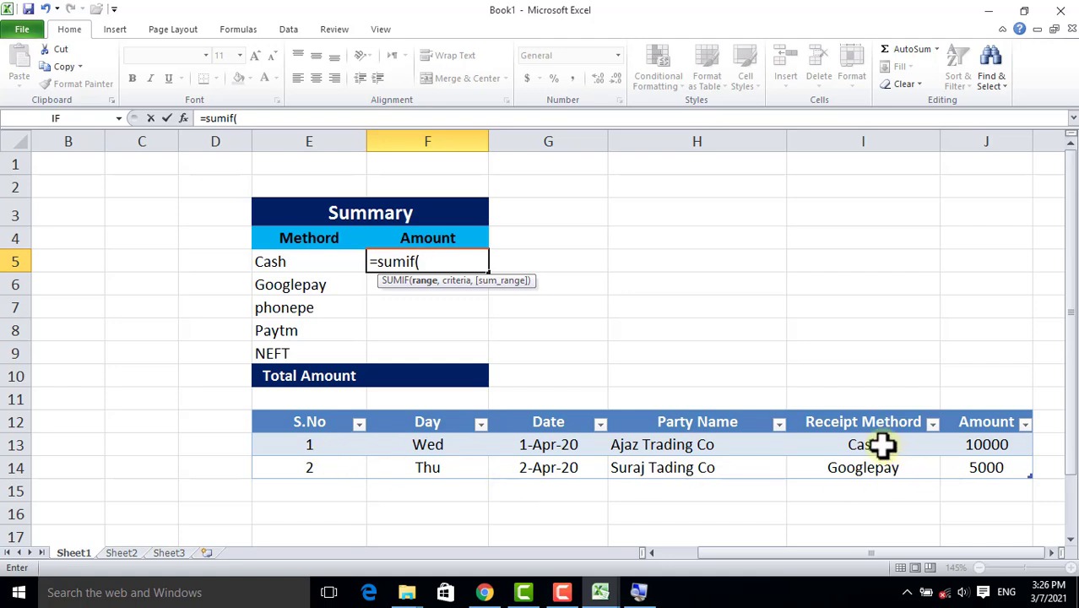
{"action": "left_click_drag", "start_coordinate": [883, 445], "coordinate": [883, 467]}
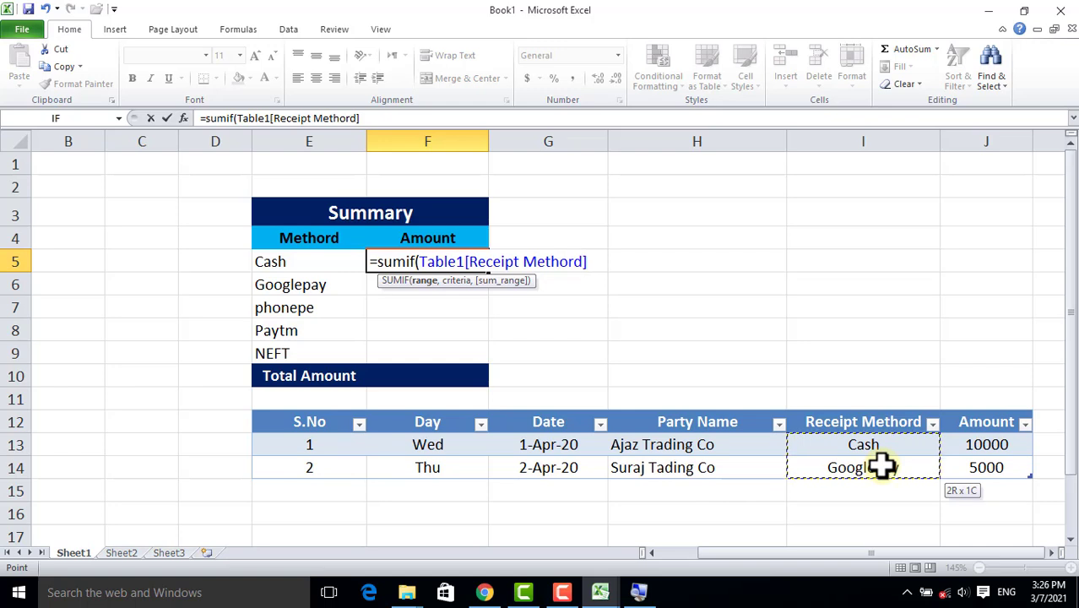
{"action": "left_click_drag", "start_coordinate": [882, 467], "coordinate": [879, 456]}
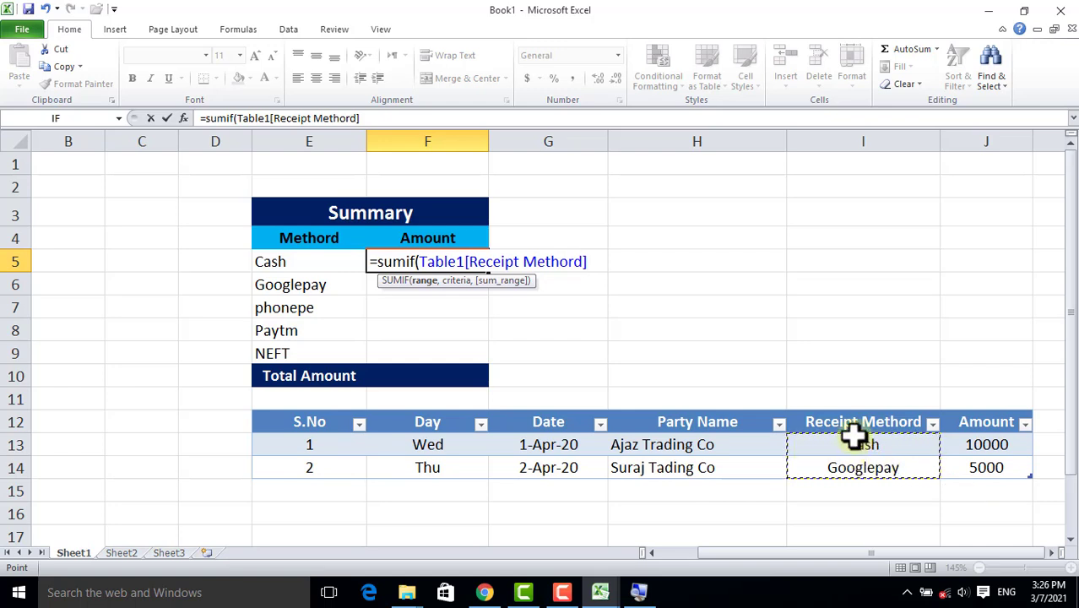
{"action": "type", "text": ","}
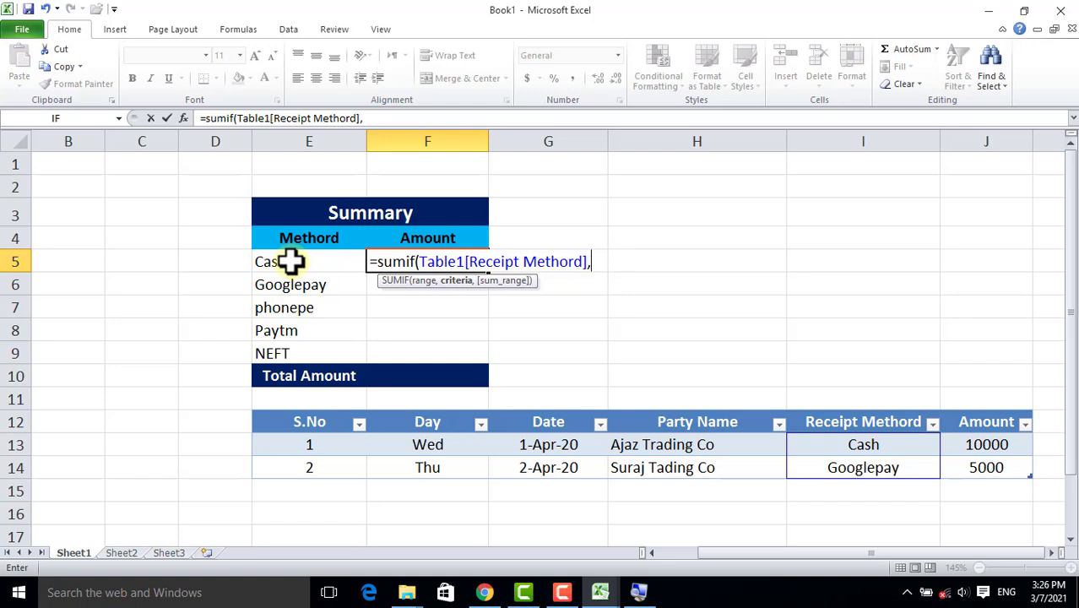
{"action": "left_click", "coordinate": [290, 262]}
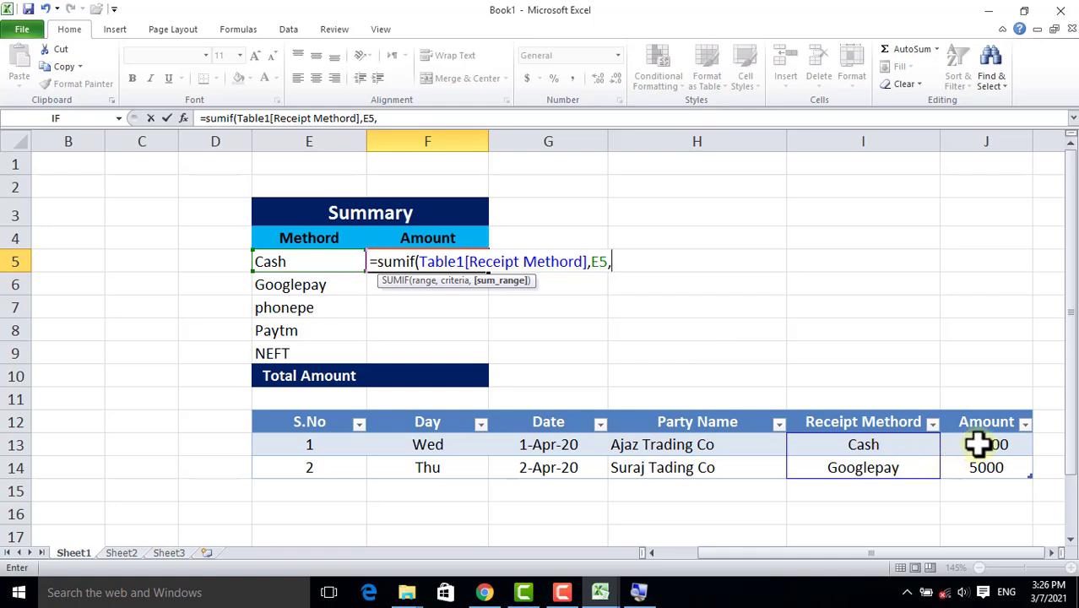
{"action": "left_click_drag", "start_coordinate": [978, 442], "coordinate": [976, 466]}
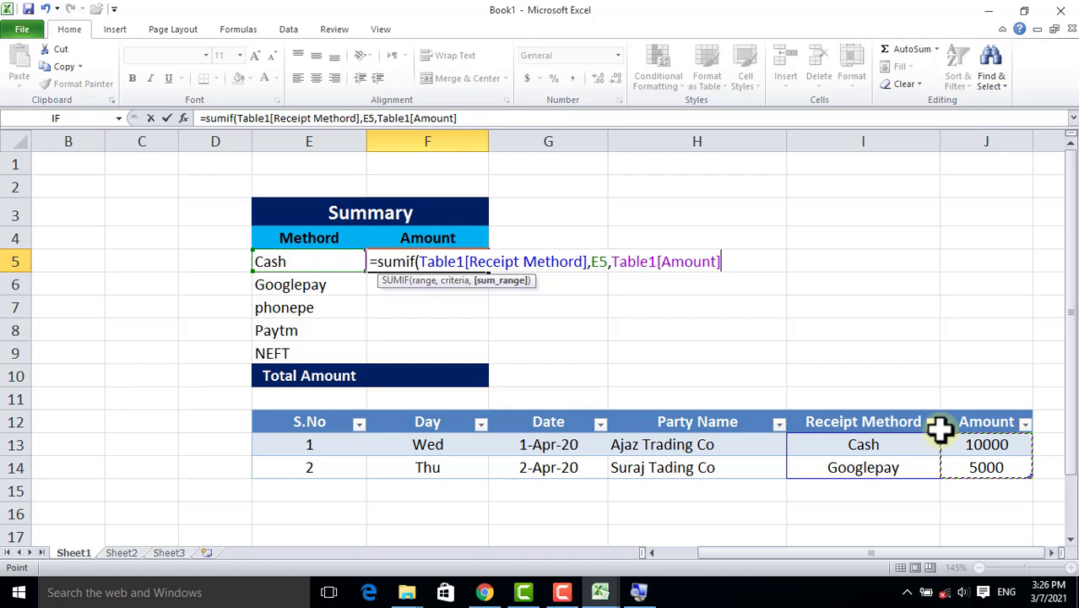
{"action": "key", "text": "Return"}
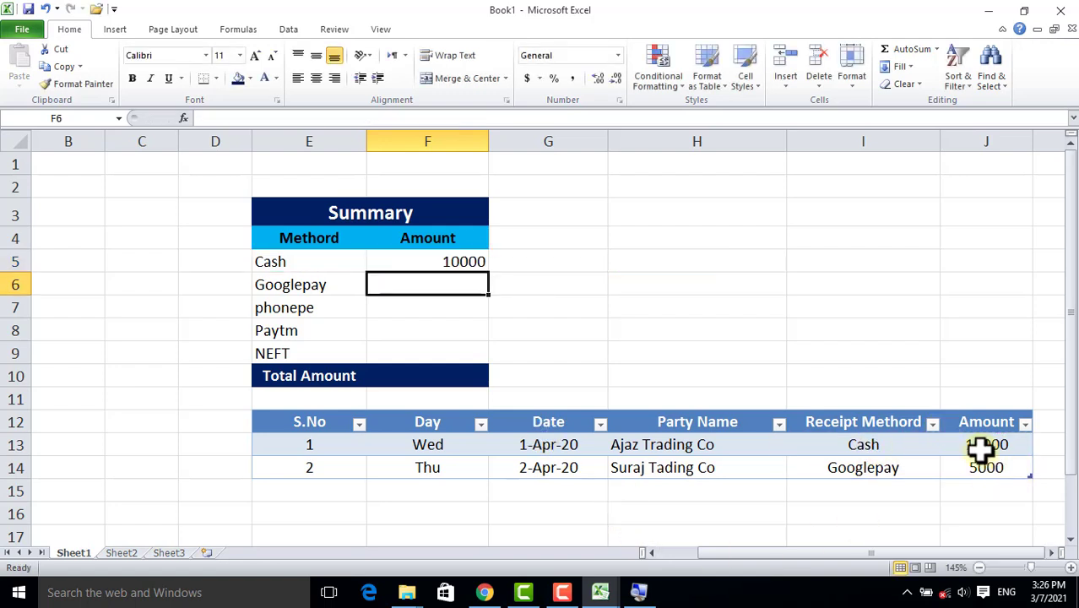
Fill F5's SUMIF down to F9, giving Googlepay 5000 and 0 for phonepe, Paytm, NEFT.
{"action": "left_click", "coordinate": [439, 260]}
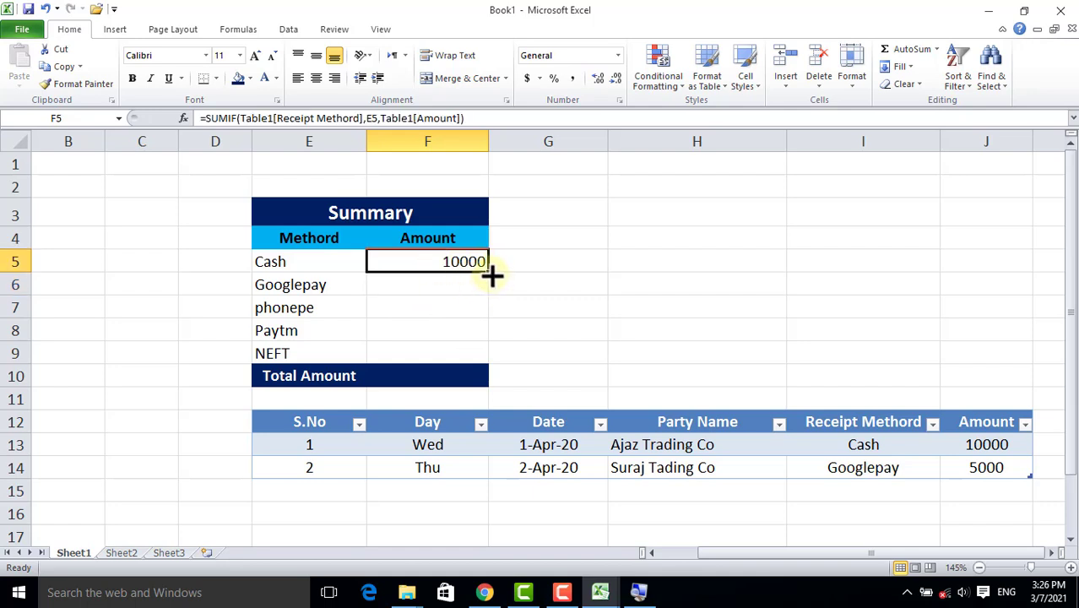
{"action": "left_click_drag", "start_coordinate": [488, 273], "coordinate": [487, 361]}
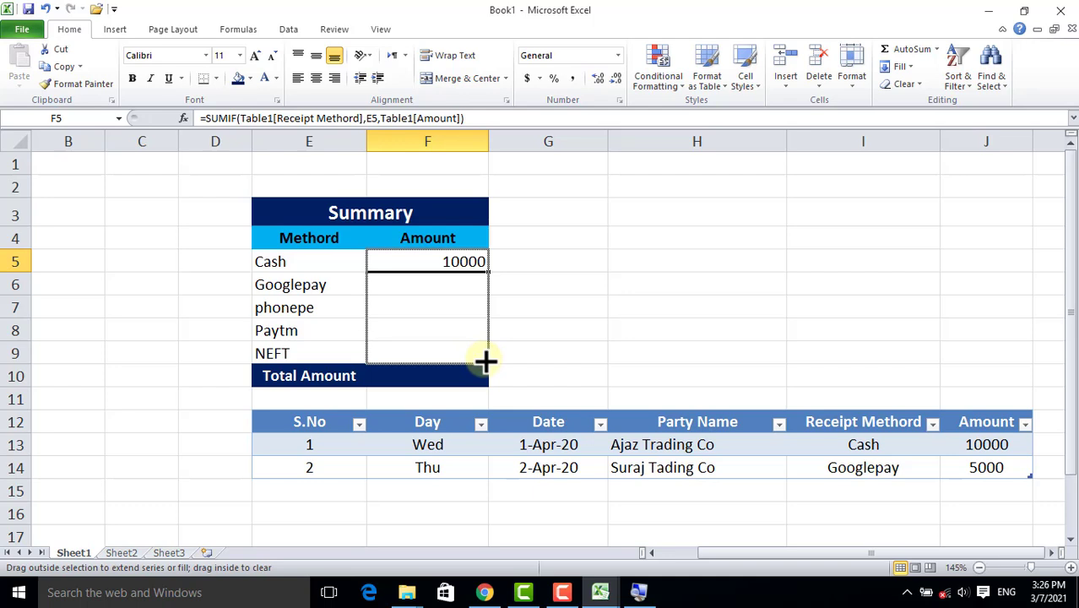
{"action": "left_click", "coordinate": [860, 466]}
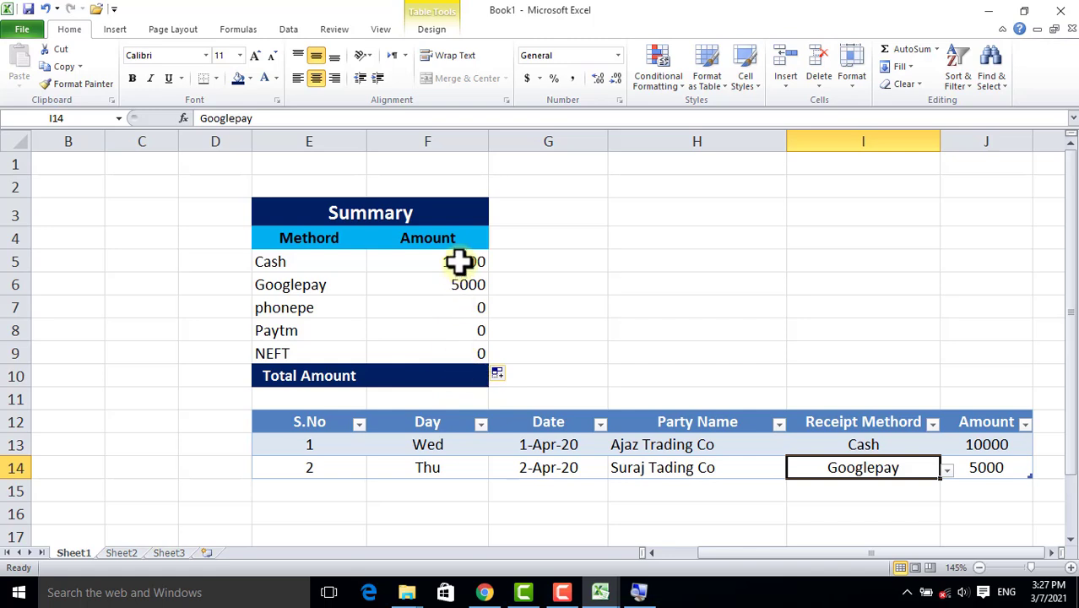
{"action": "left_click", "coordinate": [429, 373]}
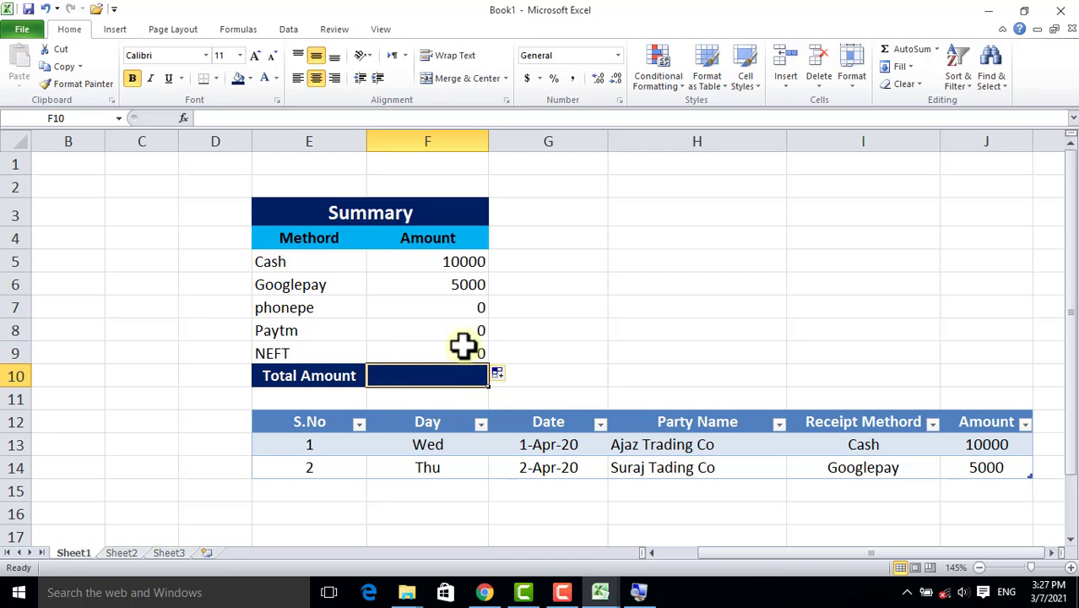
Insert an Alt+= AutoSum total in F10, then delete it to redo.
{"action": "key", "text": "alt+equal"}
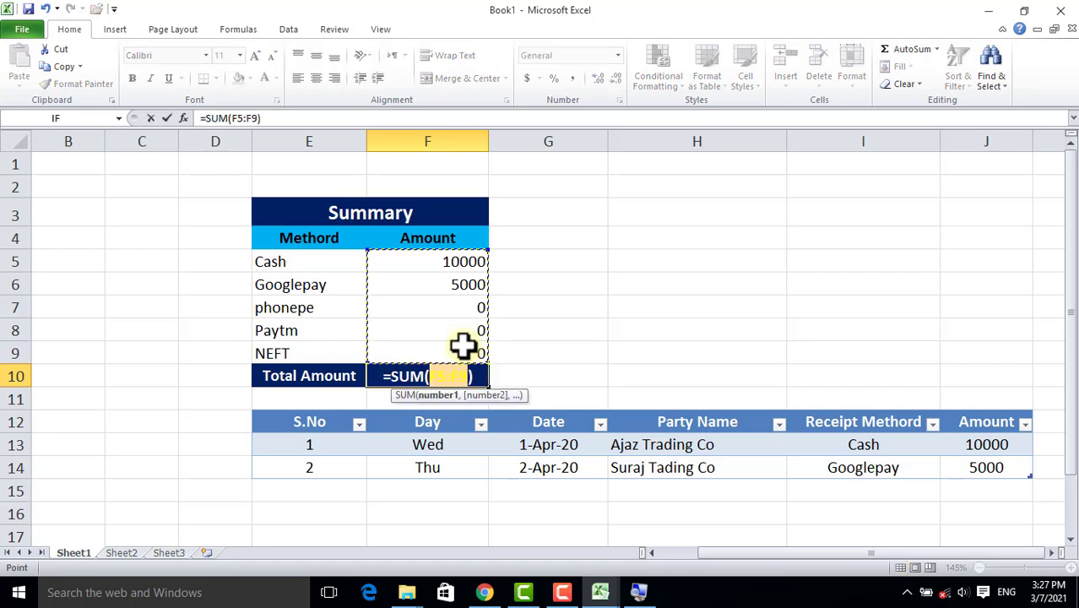
{"action": "key", "text": "Return"}
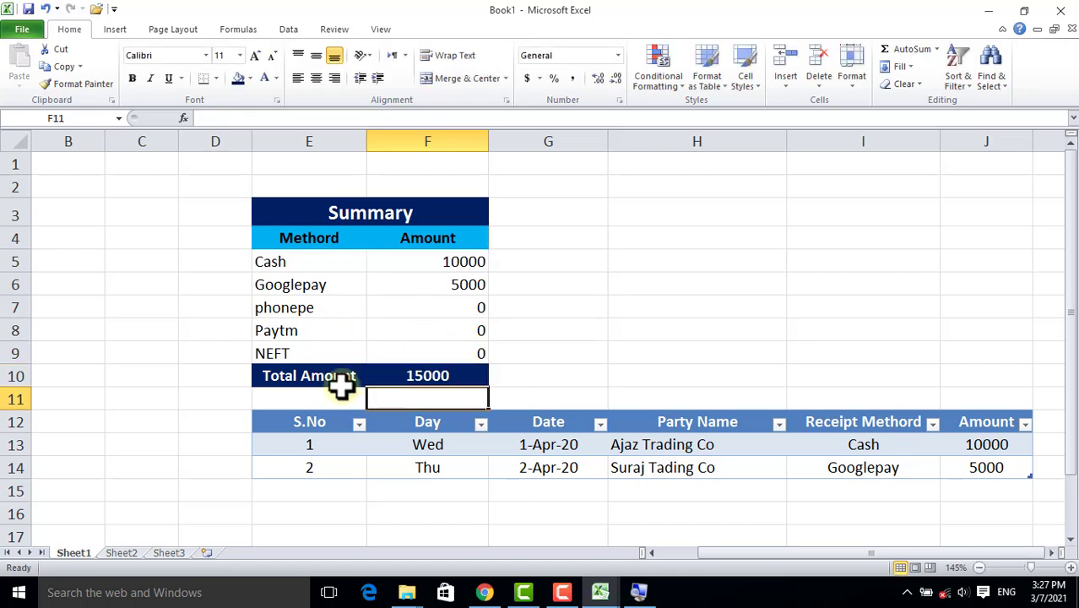
{"action": "left_click", "coordinate": [422, 377]}
{"action": "key", "text": "Delete"}
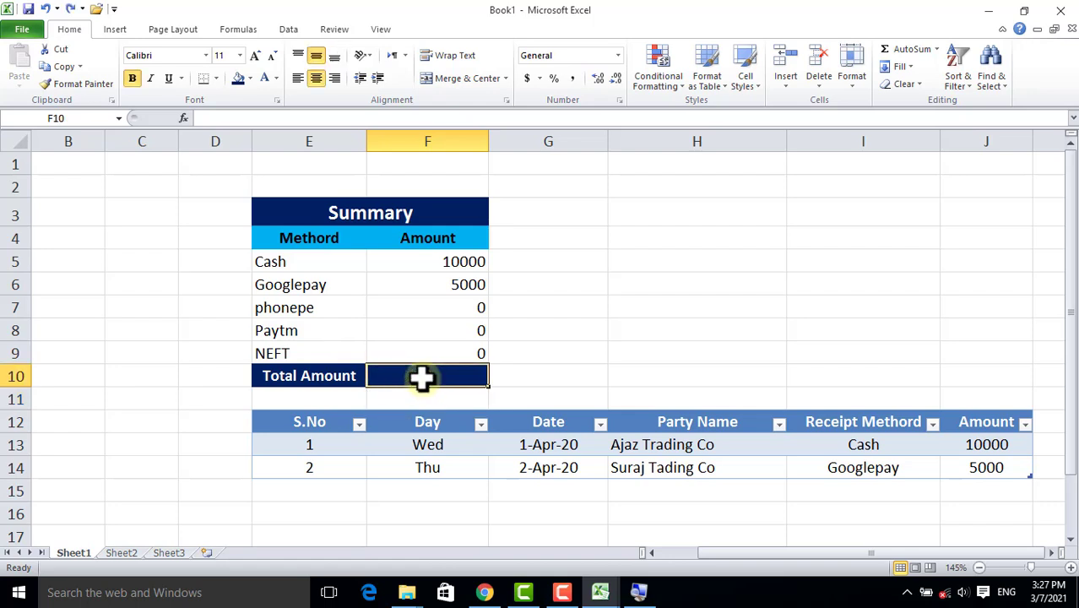
AutoSum F5:F9 into F10 for a 15000 total, and begin a date in G15.
{"action": "left_click", "coordinate": [432, 261]}
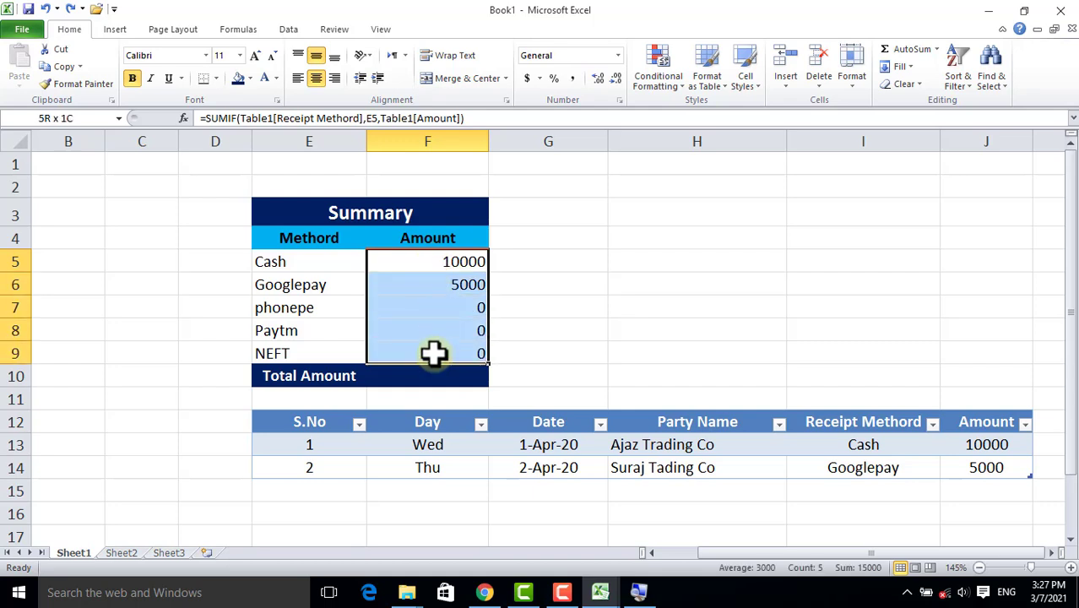
{"action": "left_click_drag", "start_coordinate": [432, 262], "coordinate": [433, 376]}
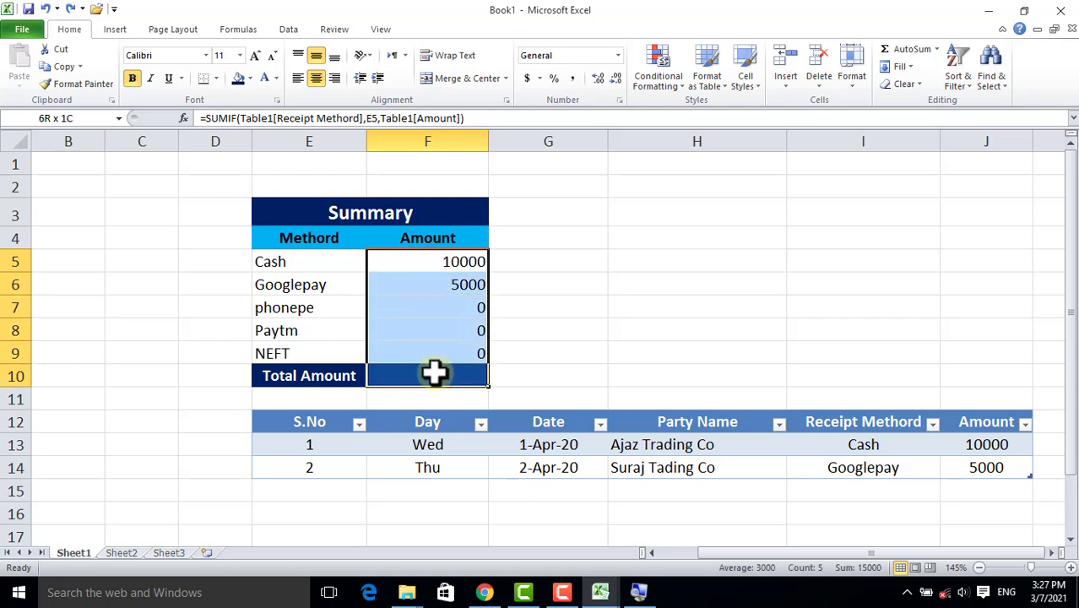
{"action": "left_click", "coordinate": [907, 48]}
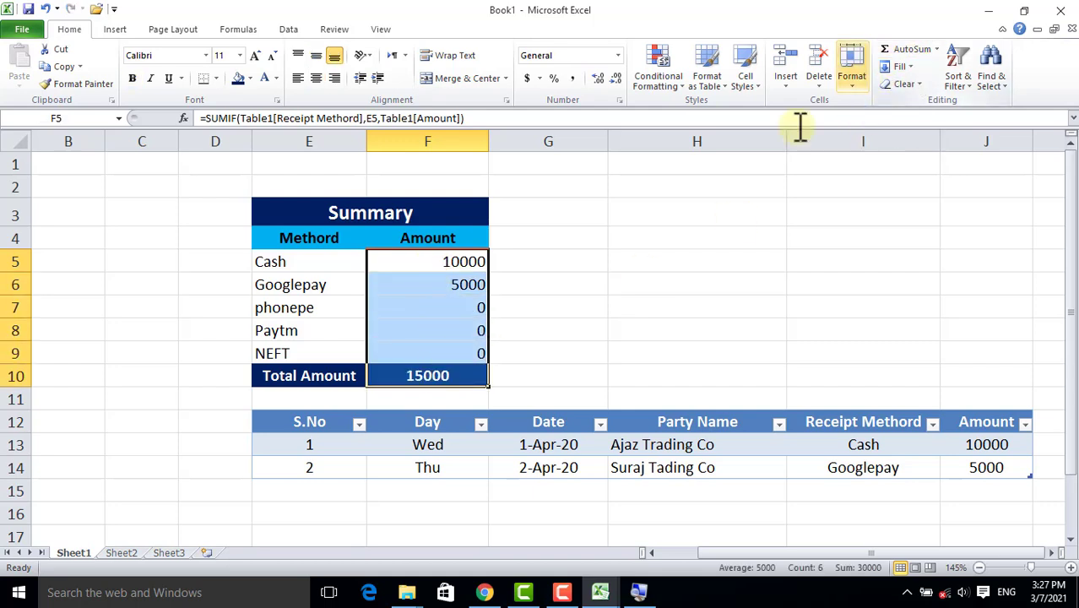
{"action": "left_click", "coordinate": [455, 374]}
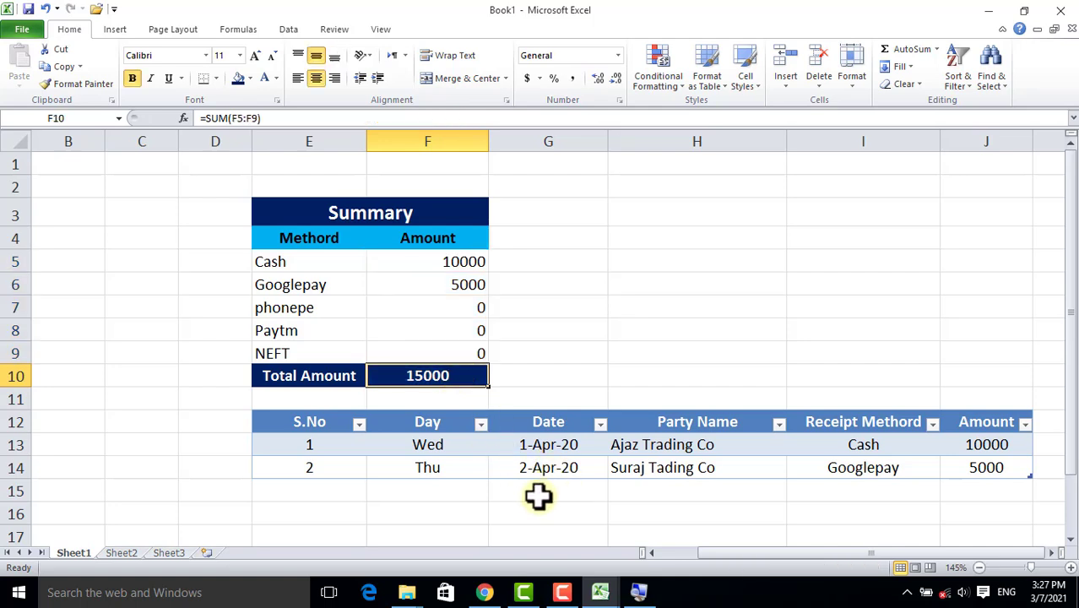
{"action": "left_click", "coordinate": [536, 494]}
{"action": "type", "text": "4-3-20"}
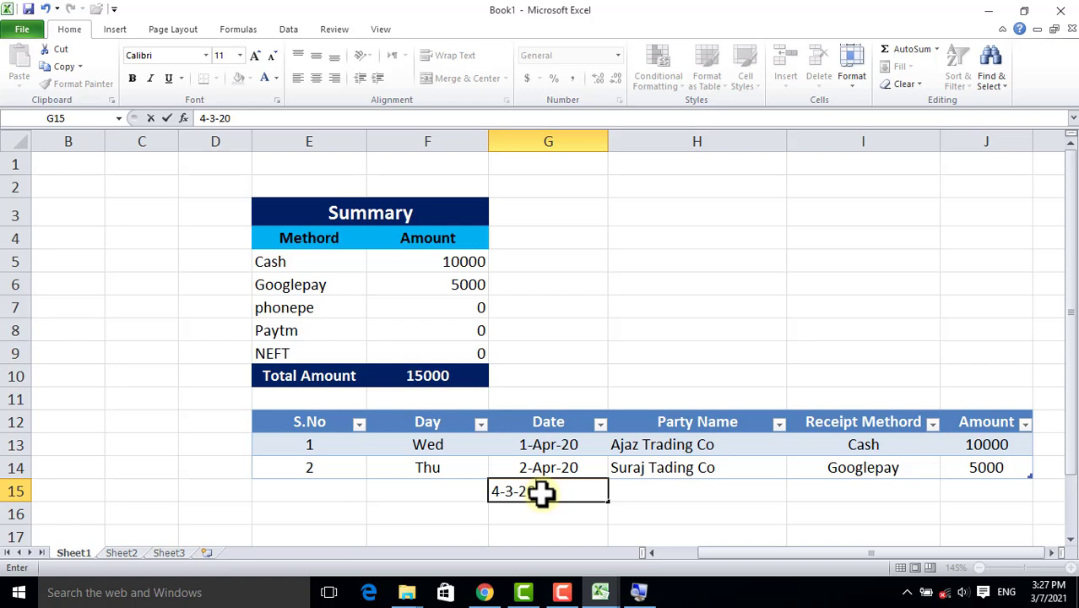
Add a third receipt row dated 3-Apr-20 with the autocompleted party name and amount 10000.
{"action": "key", "text": "Tab"}
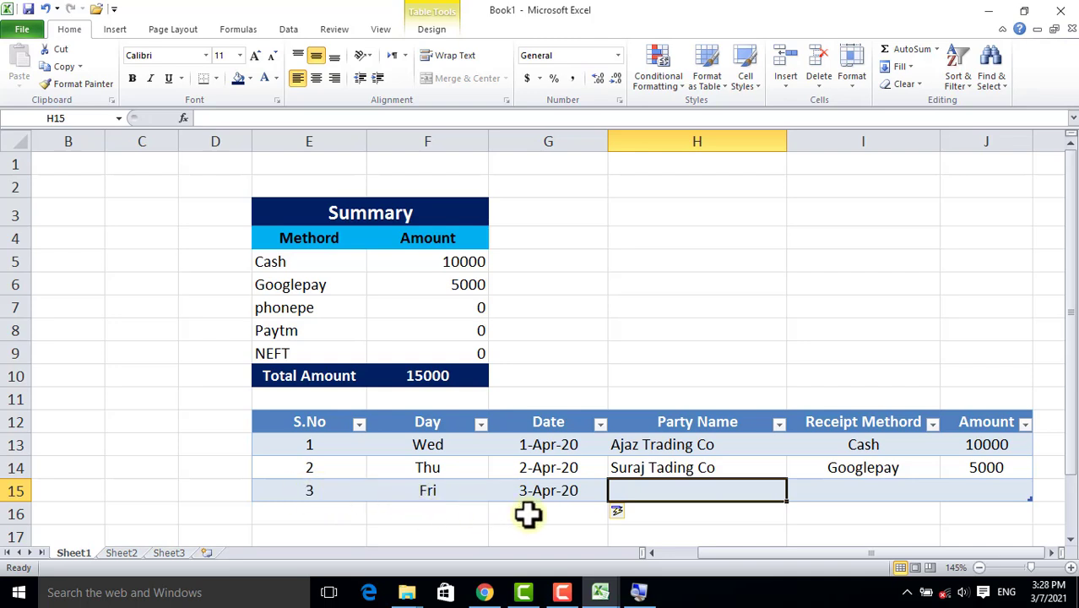
{"action": "type", "text": "suraj Tading Co"}
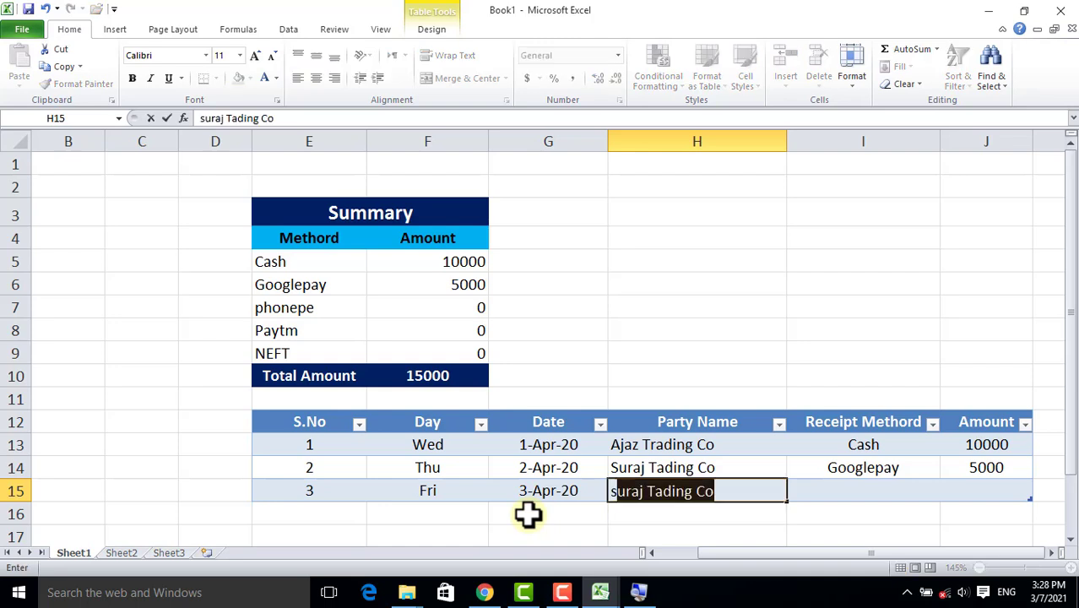
{"action": "key", "text": "Tab"}
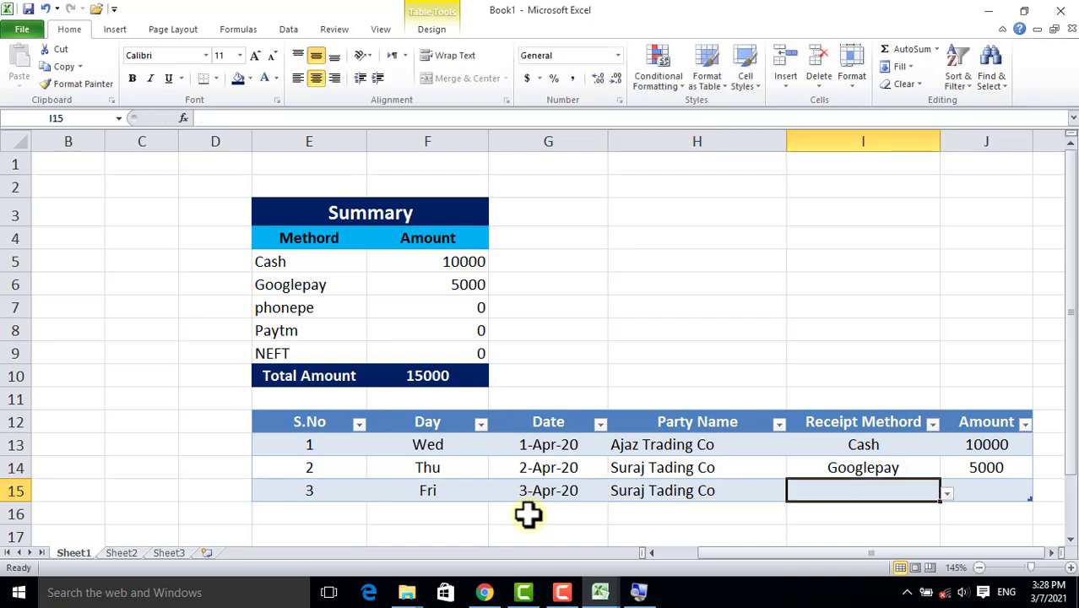
{"action": "left_click", "coordinate": [982, 488]}
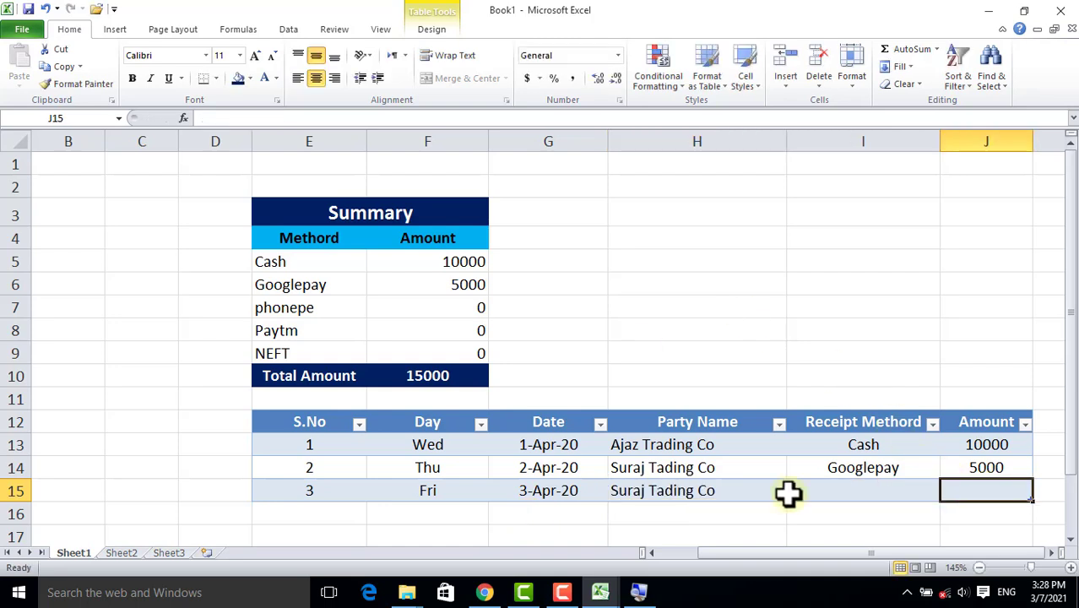
{"action": "type", "text": "10000"}
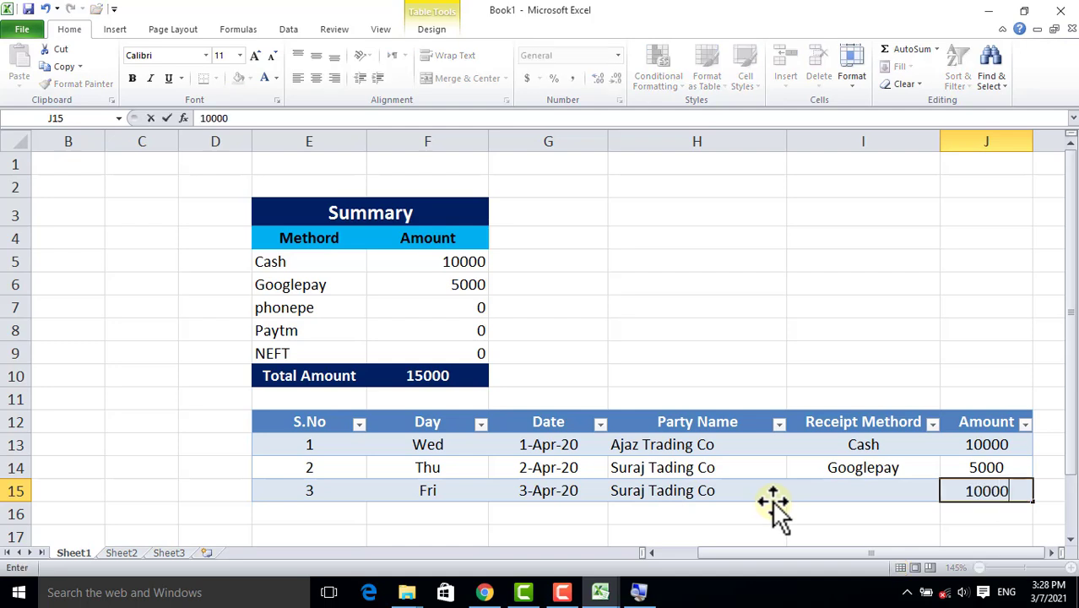
{"action": "key", "text": "Tab"}
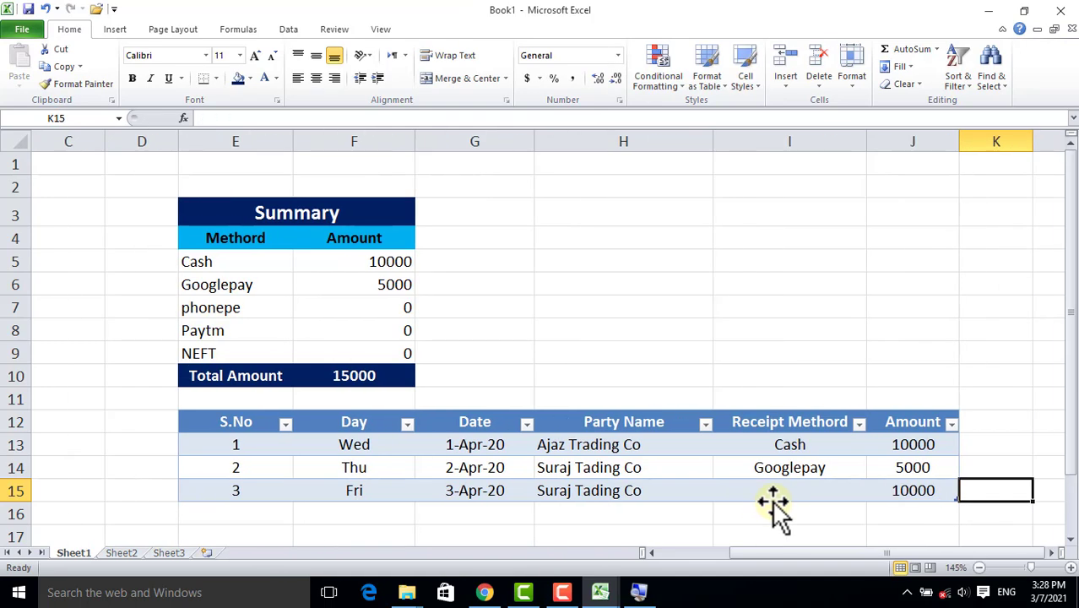
{"action": "left_click", "coordinate": [774, 492]}
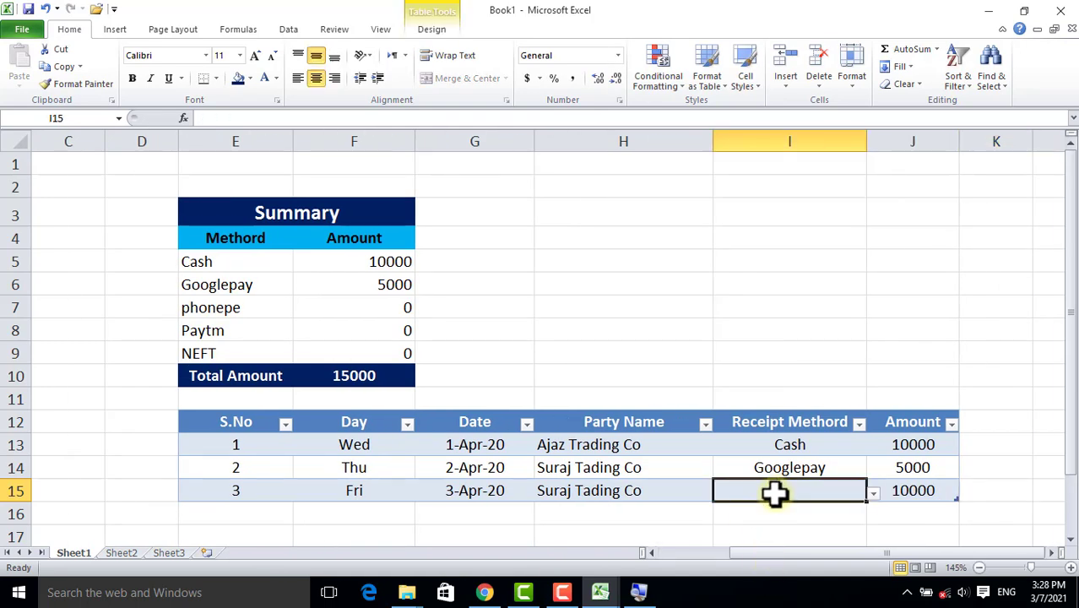
Choose Paytm as the receipt method for row 15.
{"action": "left_click", "coordinate": [872, 492]}
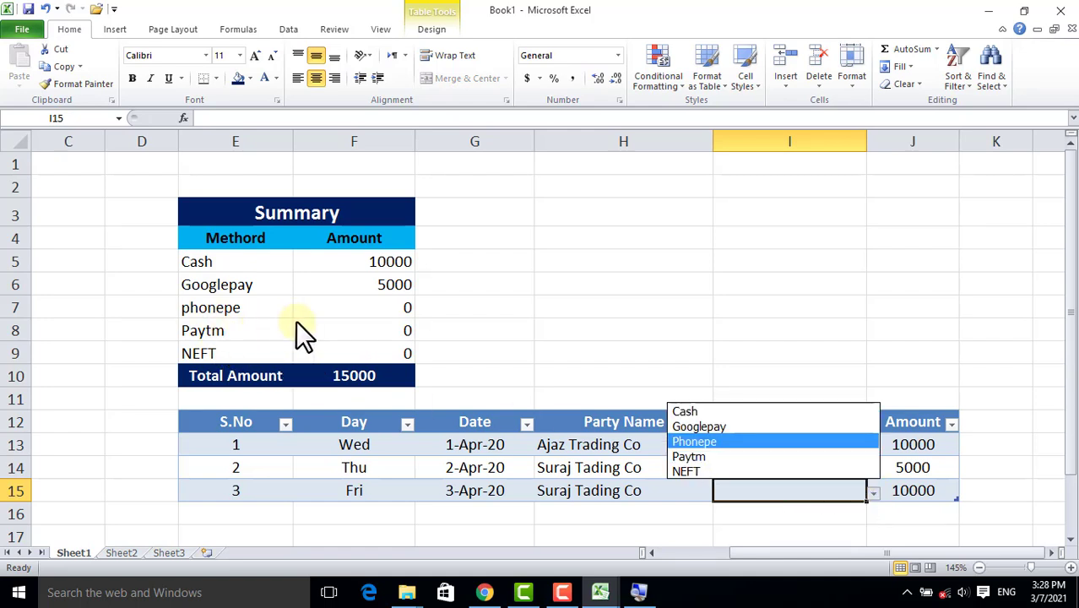
{"action": "left_click", "coordinate": [695, 456]}
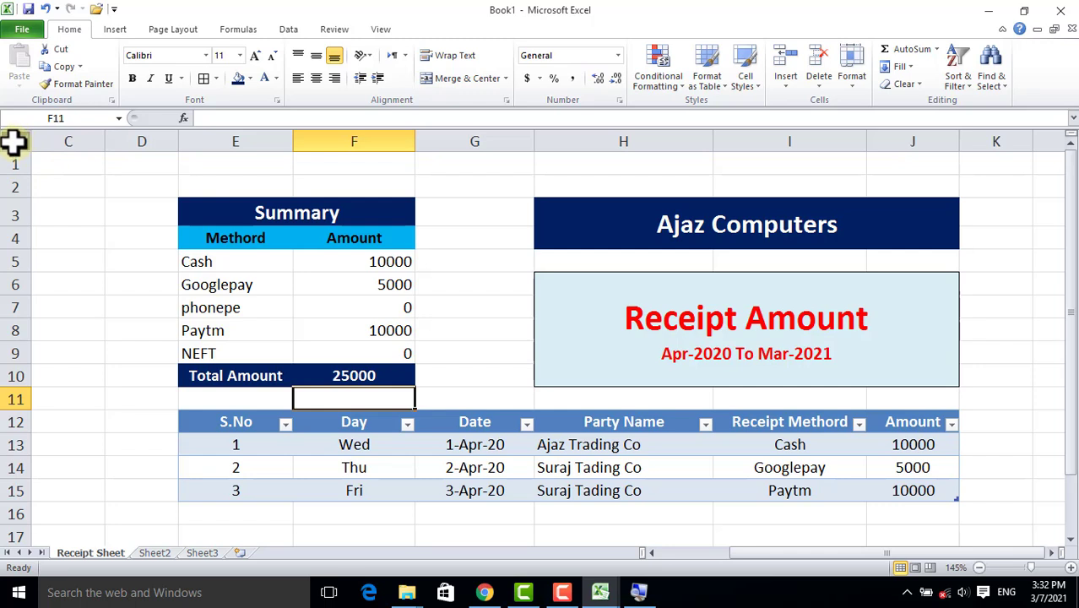
Copy the whole Receipt Sheet with Ctrl+C and paste it into Sheet2.
{"action": "left_click", "coordinate": [13, 142]}
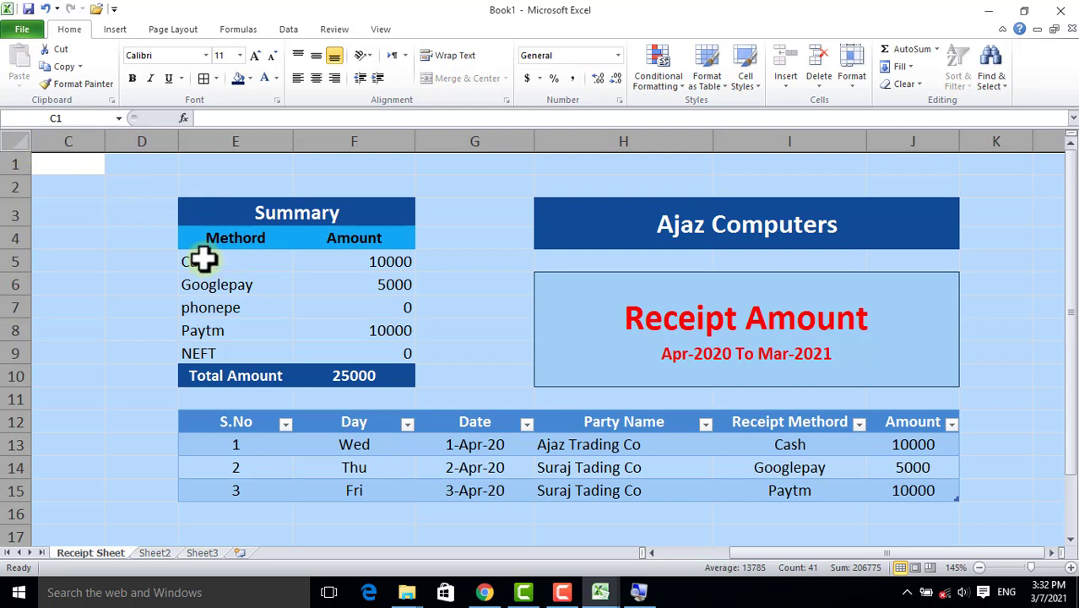
{"action": "key", "text": "ctrl+c"}
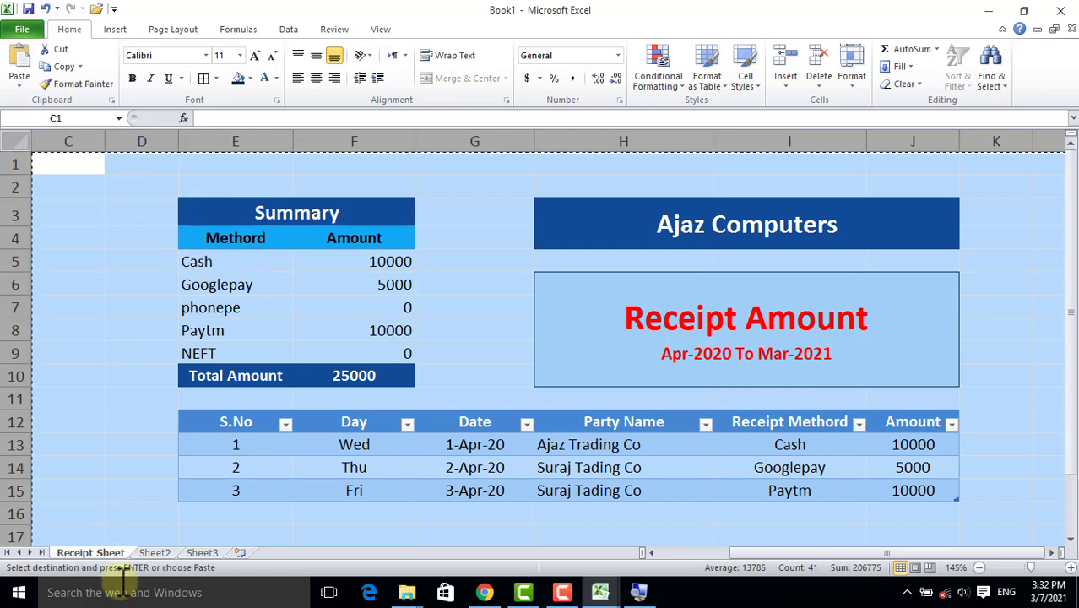
{"action": "left_click", "coordinate": [154, 552]}
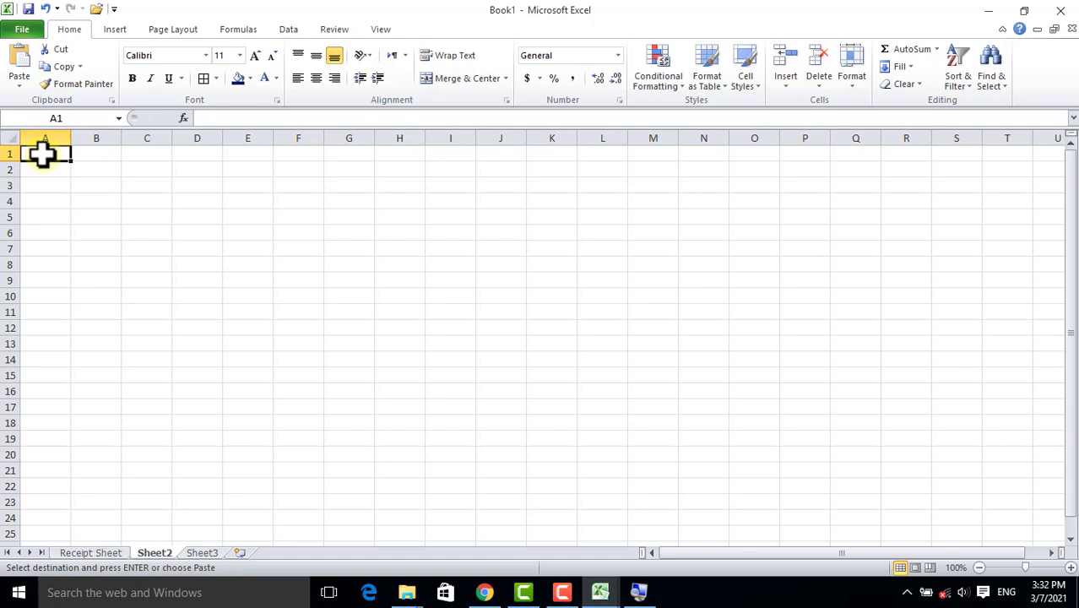
{"action": "key", "text": "ctrl+v"}
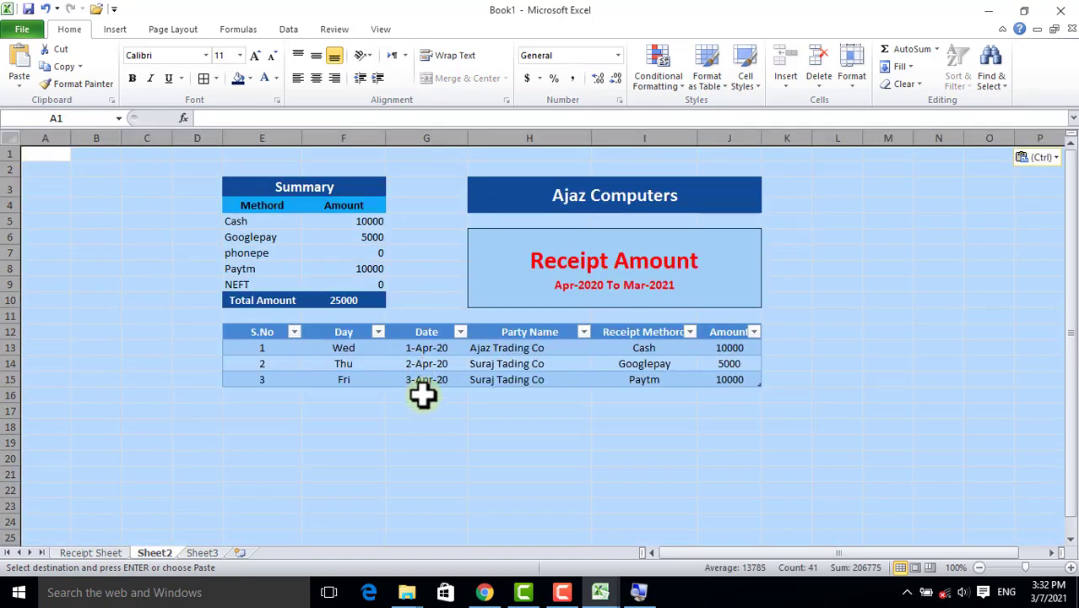
{"action": "left_click", "coordinate": [432, 429]}
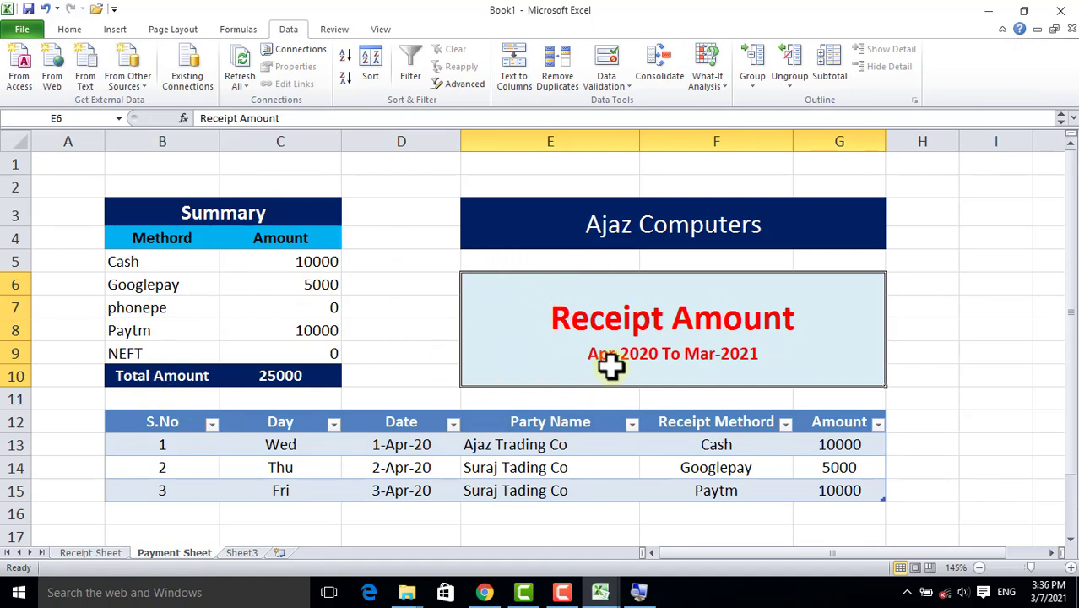
Change the banner text from Receipt Amount to Payment Amount.
{"action": "double_click", "coordinate": [664, 322]}
{"action": "left_click_drag", "start_coordinate": [665, 321], "coordinate": [541, 316]}
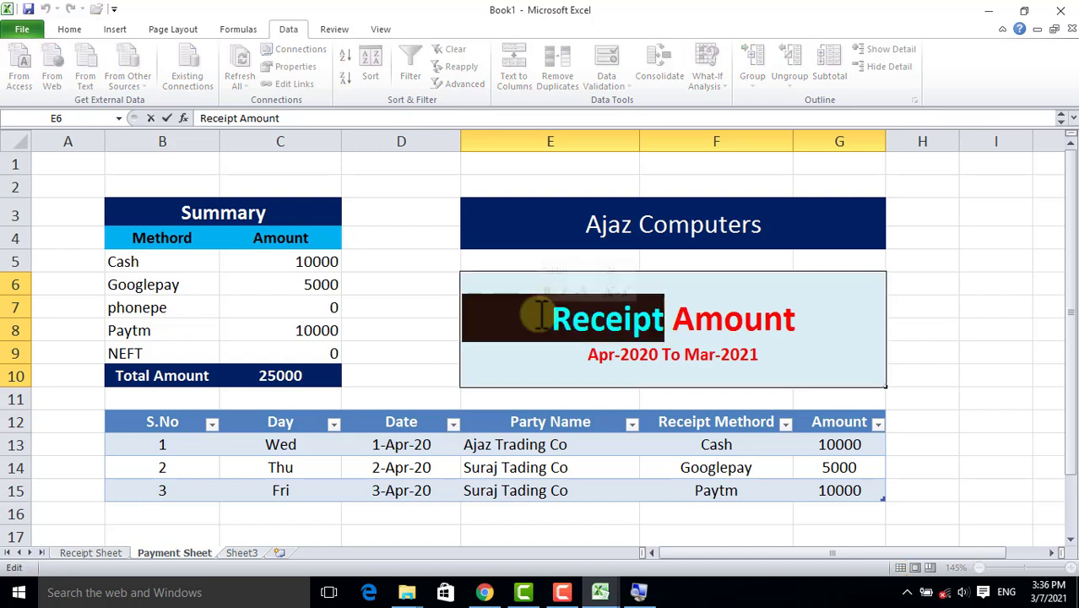
{"action": "type", "text": "Payment"}
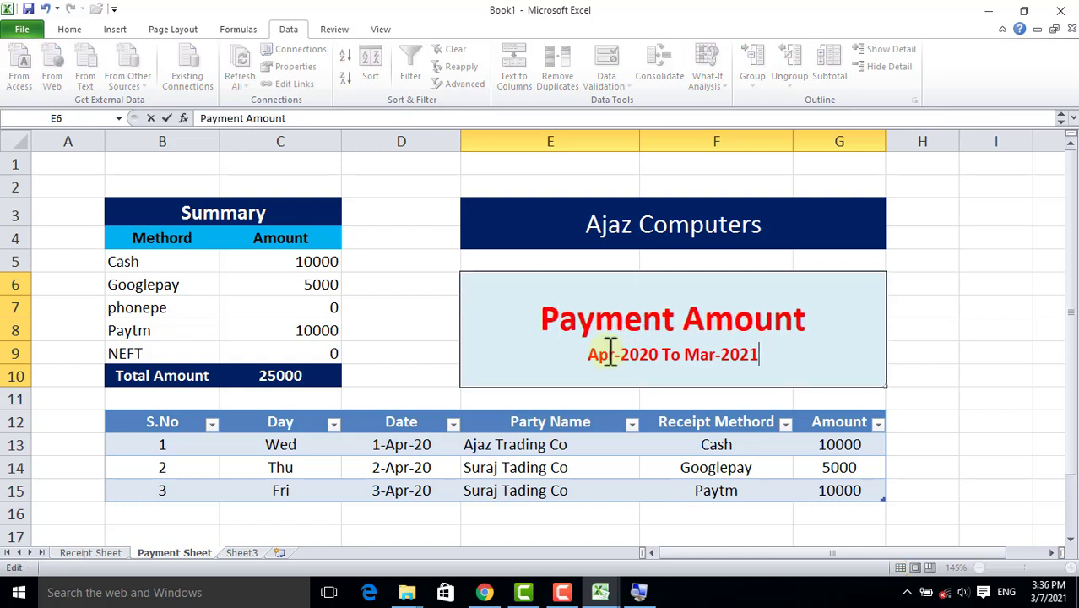
{"action": "left_click", "coordinate": [708, 426]}
Retitle the Receipt Methord column header to Payment Methord.
{"action": "double_click", "coordinate": [707, 426]}
{"action": "left_click_drag", "start_coordinate": [707, 425], "coordinate": [657, 424]}
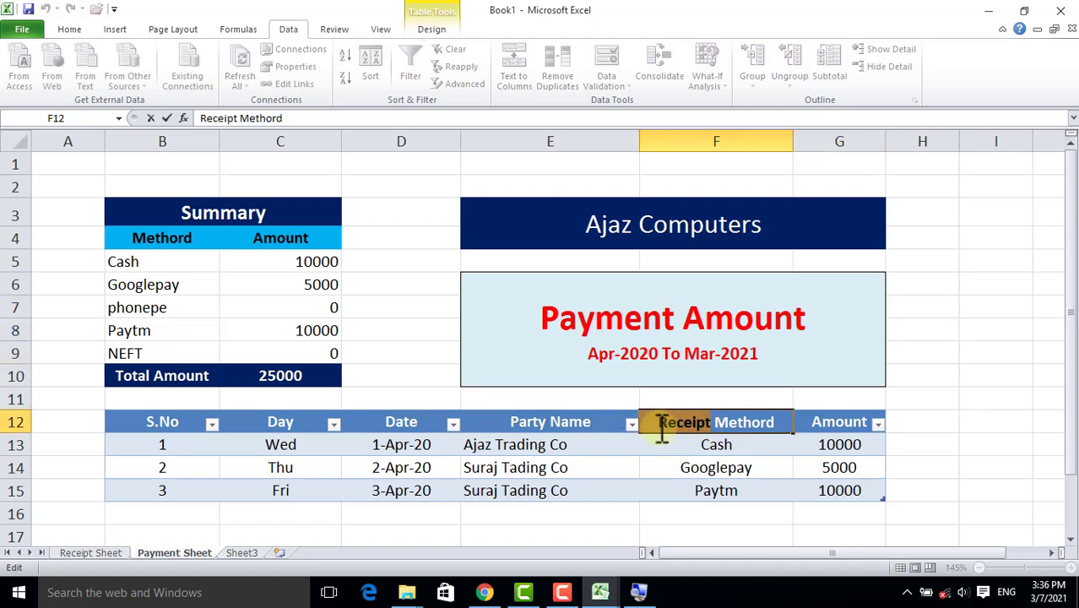
{"action": "type", "text": "Payment"}
{"action": "left_click", "coordinate": [722, 458]}
{"action": "left_click_drag", "start_coordinate": [715, 445], "coordinate": [530, 490]}
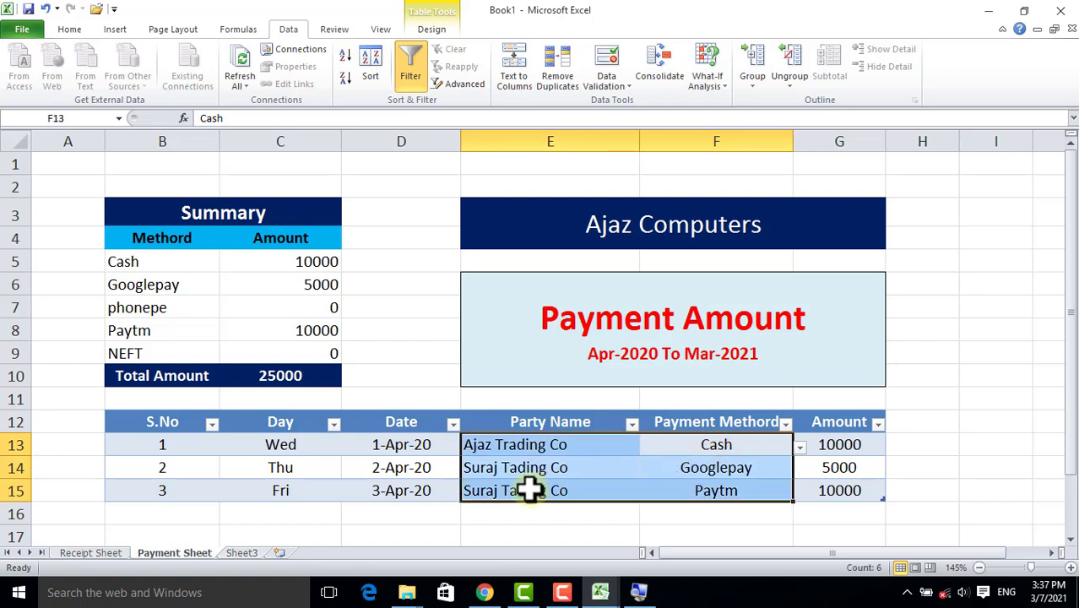
Clear the copied party names and methods, and date the payment entries 1-Apr-20.
{"action": "key", "text": "Delete"}
{"action": "left_click", "coordinate": [385, 445]}
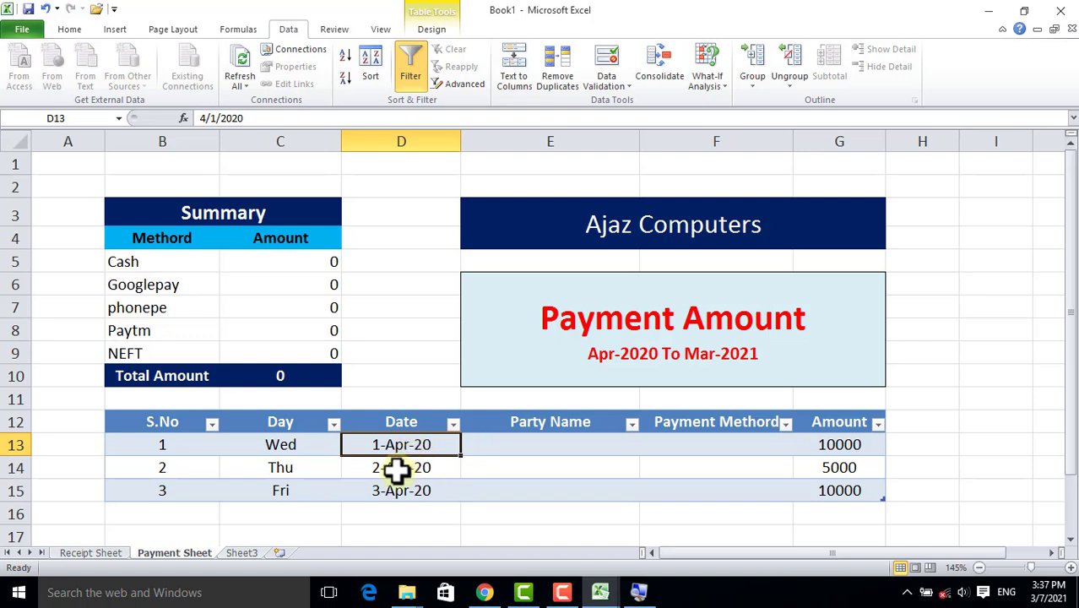
{"action": "left_click", "coordinate": [397, 469]}
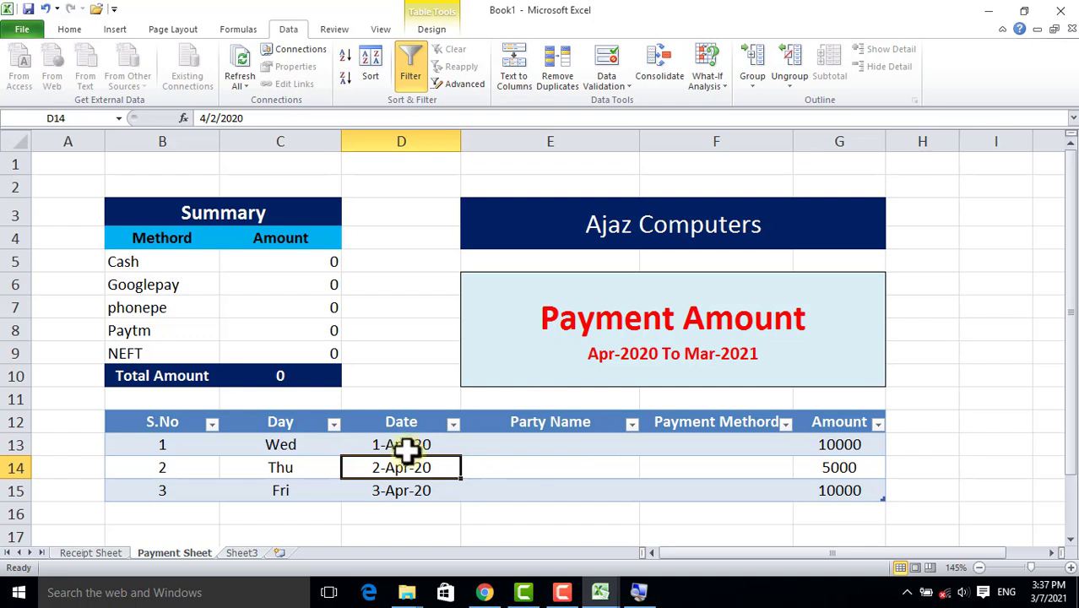
{"action": "left_click", "coordinate": [412, 445]}
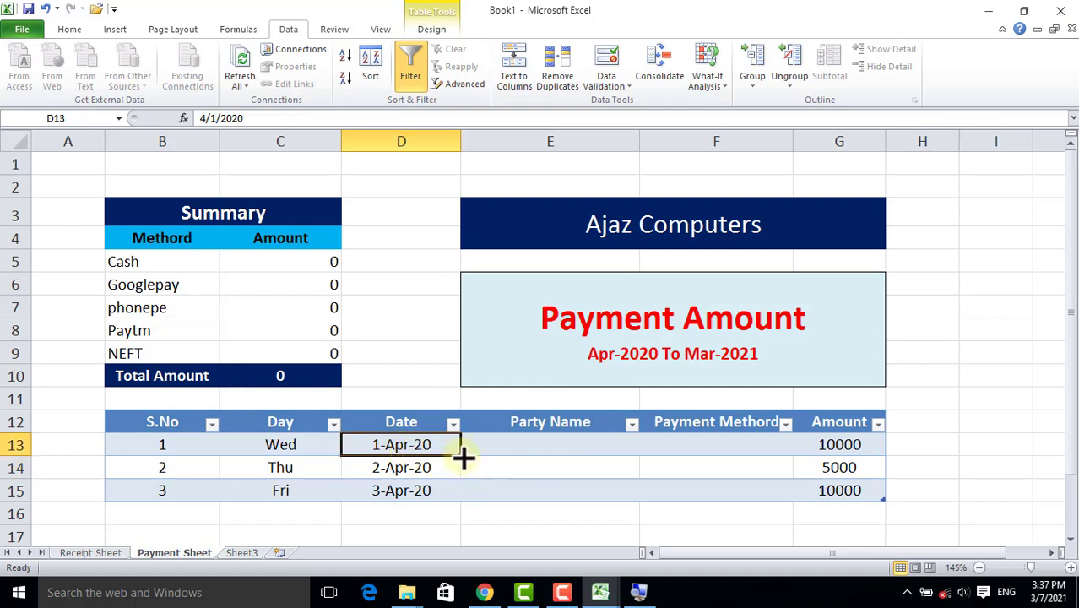
{"action": "left_click", "coordinate": [415, 466]}
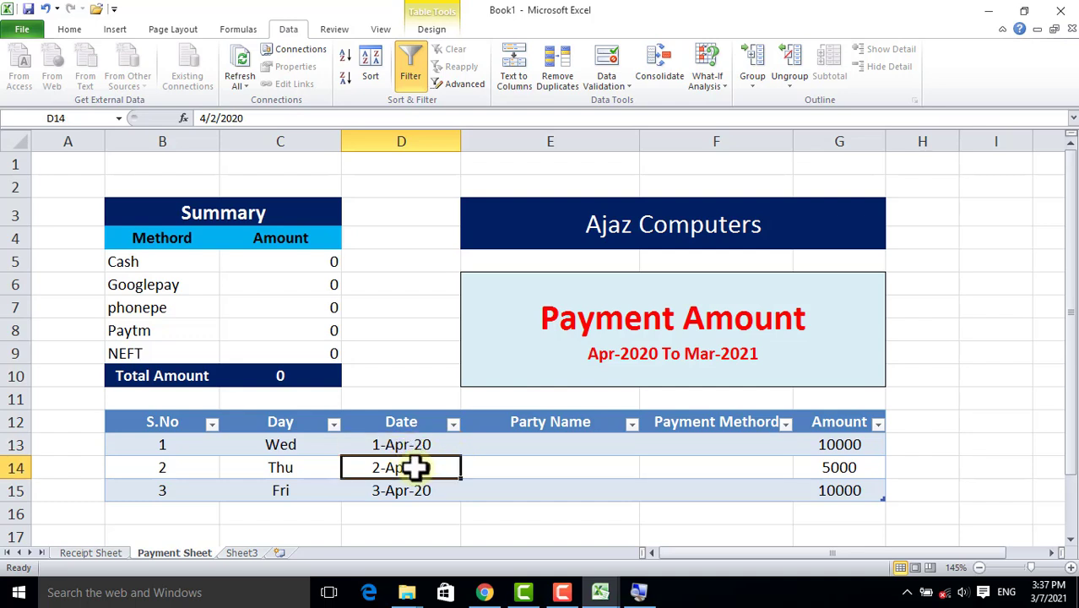
{"action": "type", "text": "4-1-"}
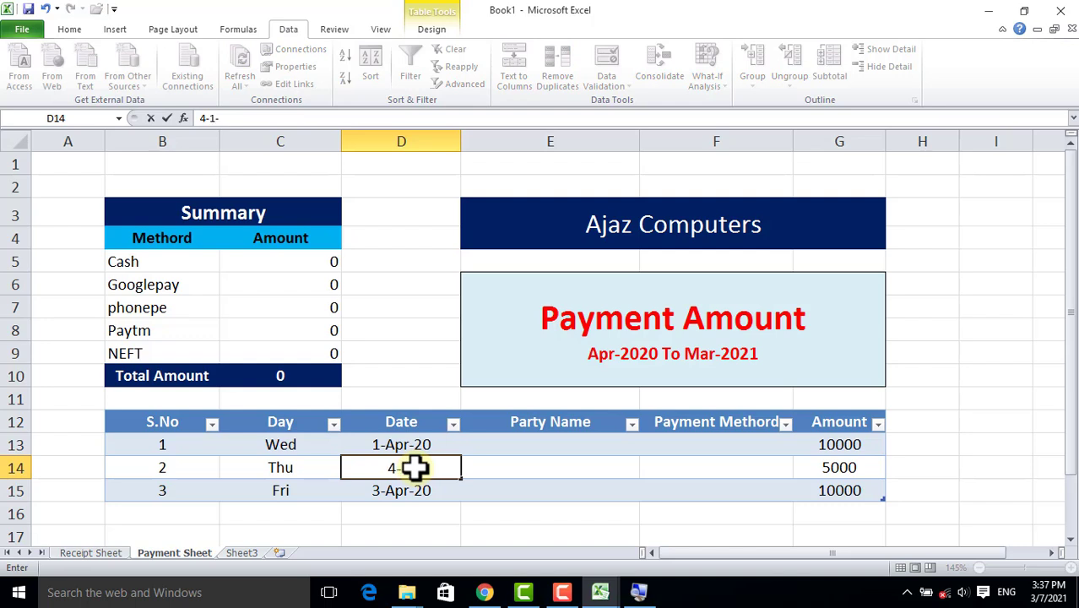
{"action": "key", "text": "Return"}
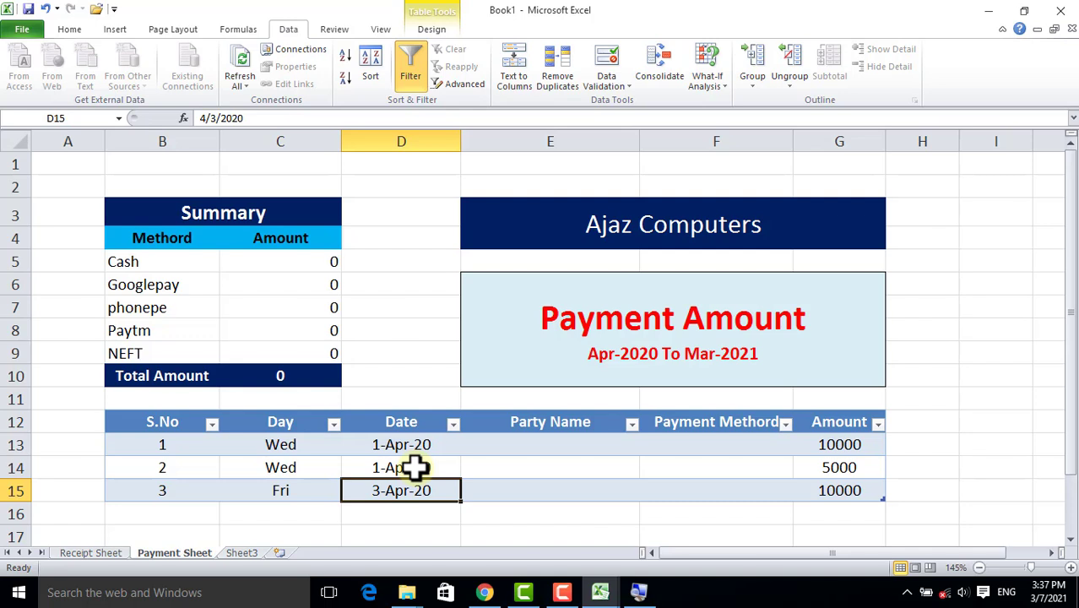
{"action": "type", "text": "4-"}
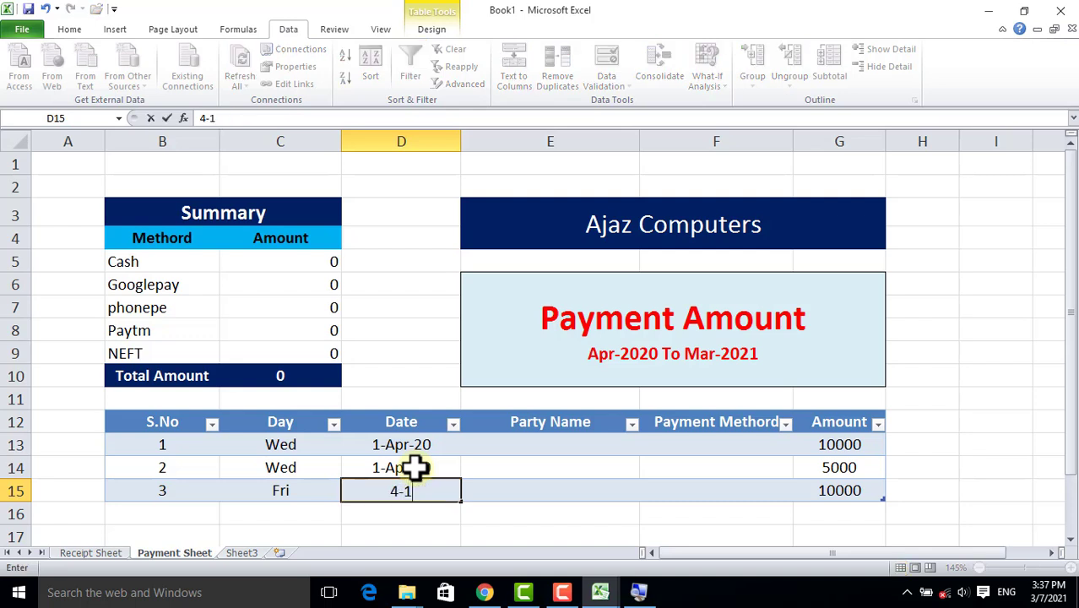
{"action": "key", "text": "Tab"}
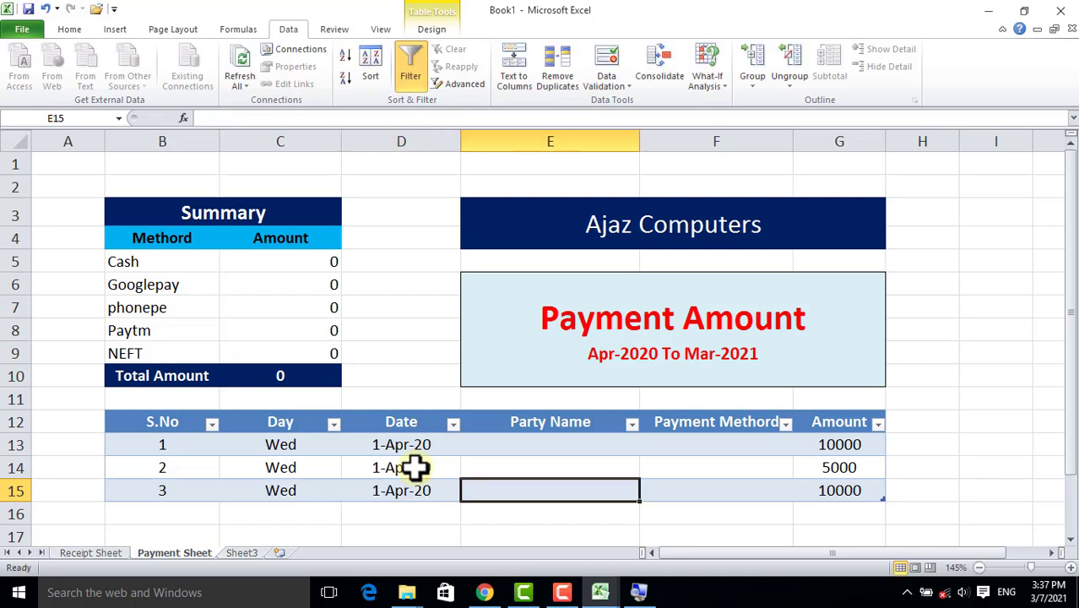
Enter new party names in E13:E15 and clear the three amounts in G13:G15.
{"action": "left_click", "coordinate": [550, 444]}
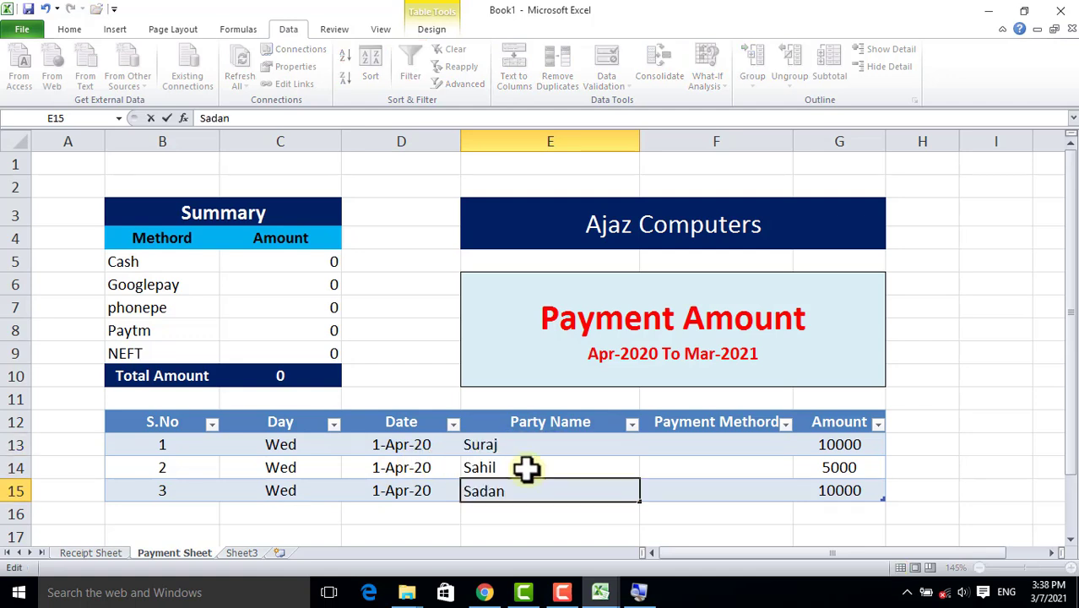
{"action": "key", "text": "Up"}
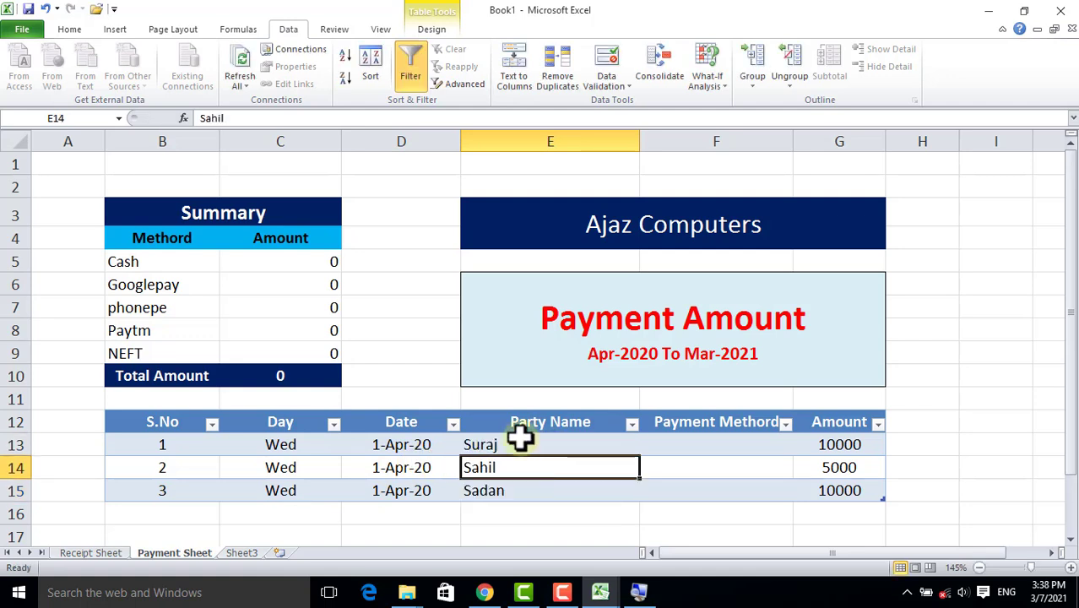
{"action": "key", "text": "Up"}
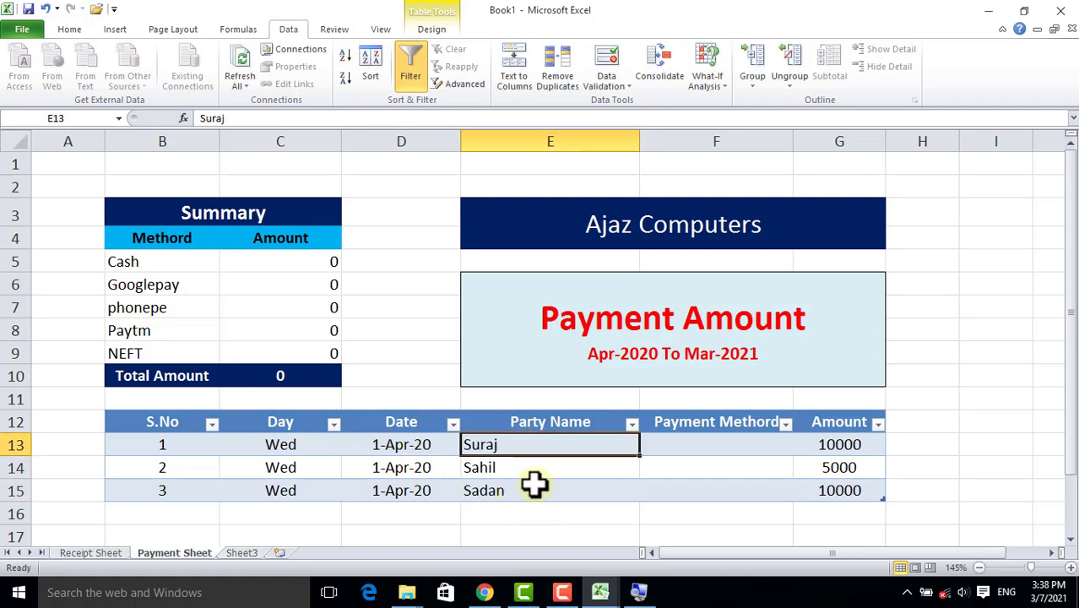
{"action": "left_click_drag", "start_coordinate": [833, 444], "coordinate": [839, 489]}
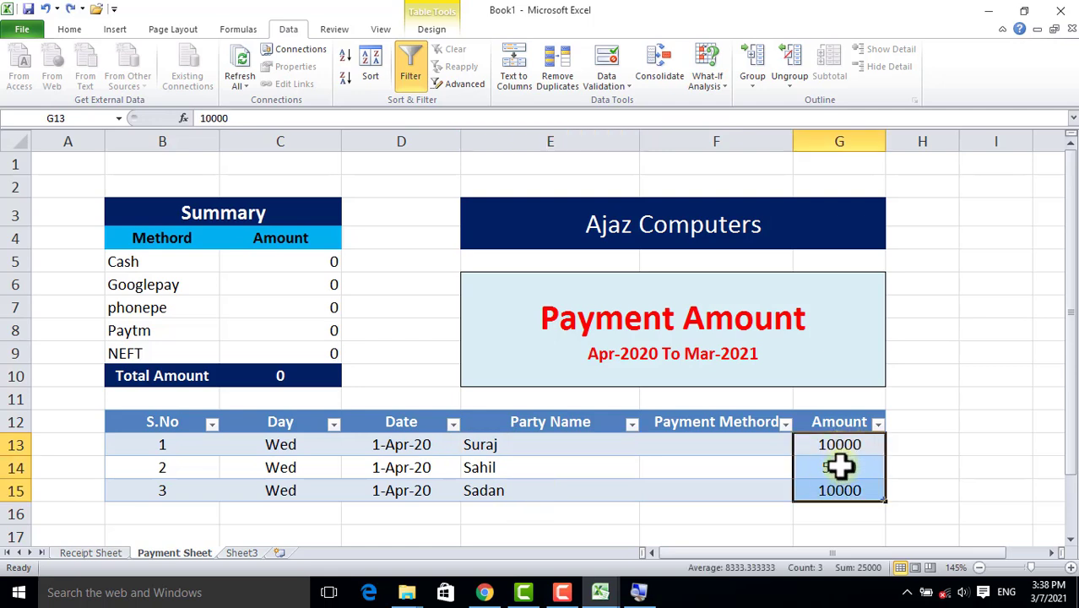
{"action": "key", "text": "Delete"}
Record the first payment as 15000 with Cash as its method.
{"action": "left_click", "coordinate": [481, 443]}
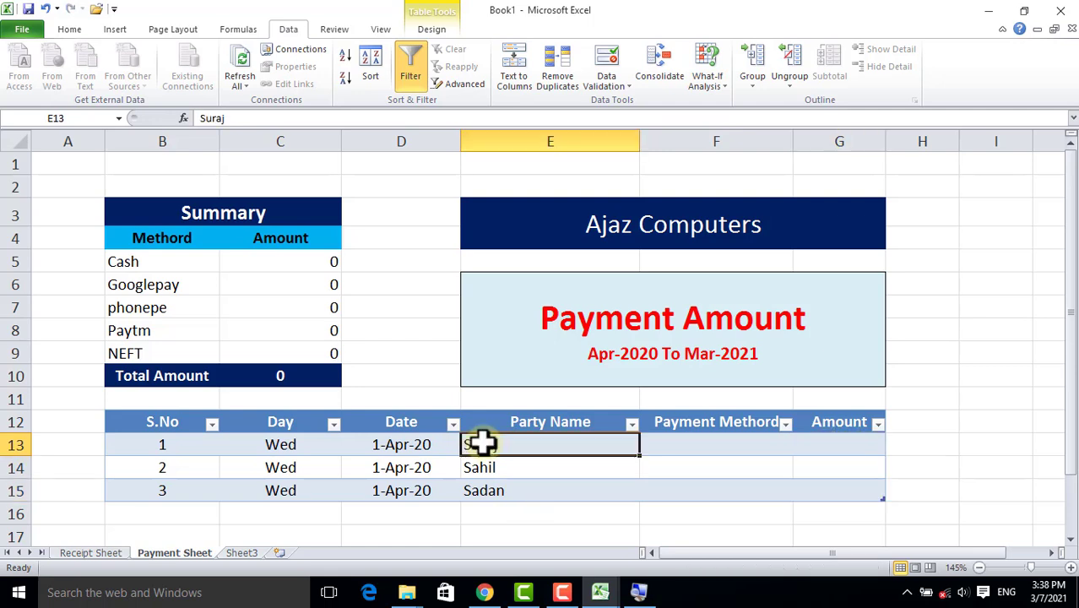
{"action": "left_click", "coordinate": [825, 449]}
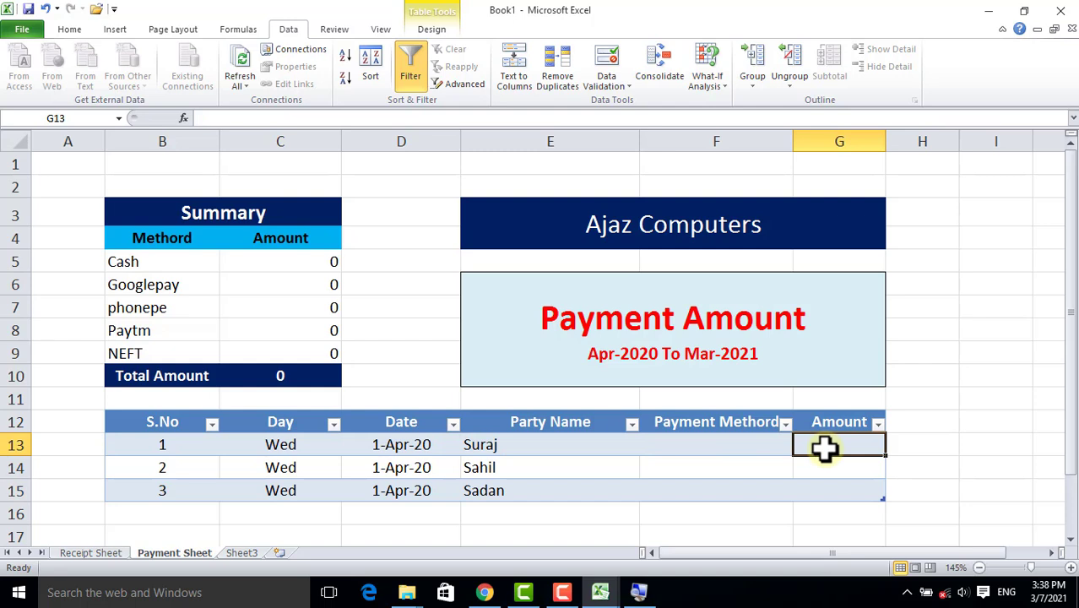
{"action": "type", "text": "15000"}
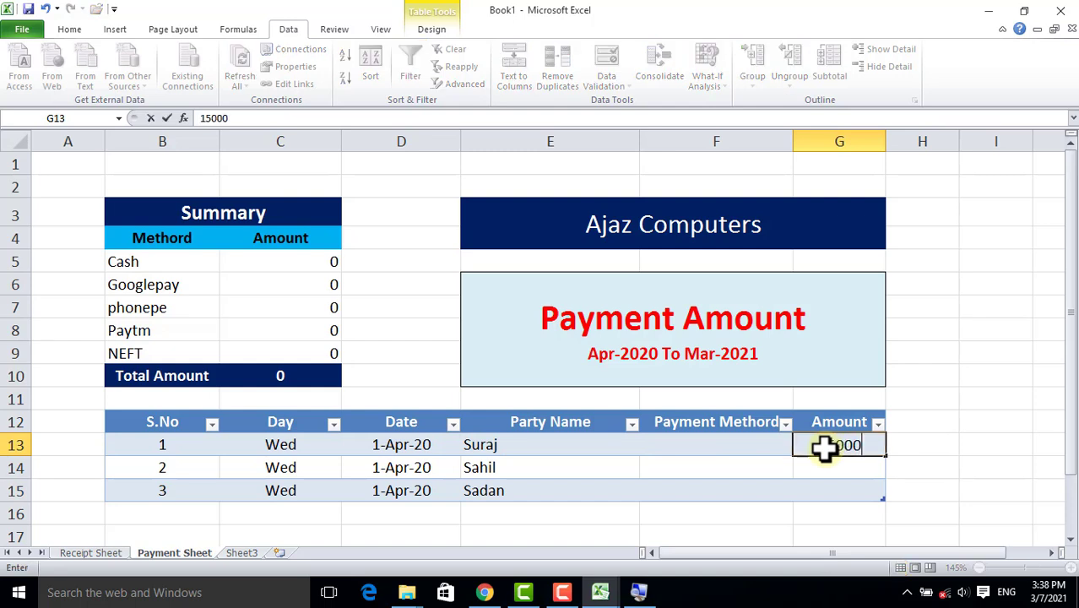
{"action": "key", "text": "Return"}
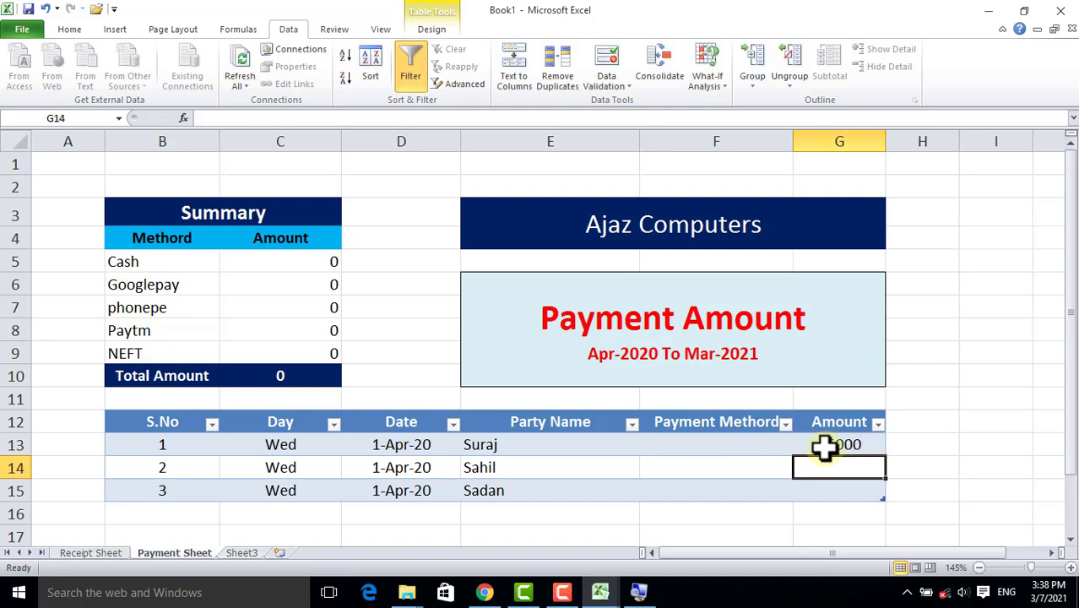
{"action": "left_click", "coordinate": [730, 445]}
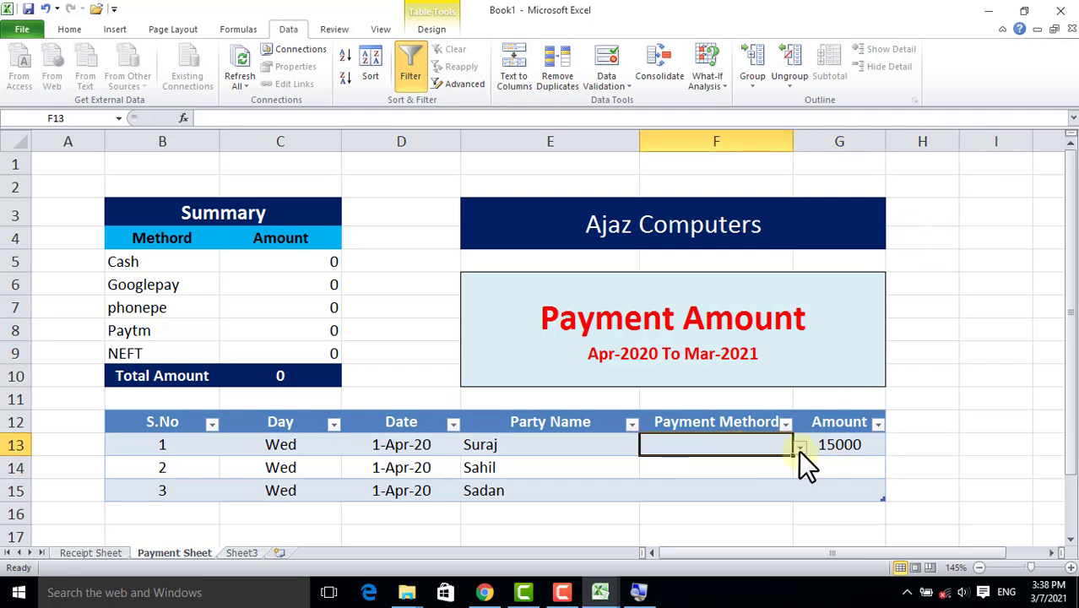
{"action": "left_click", "coordinate": [799, 449]}
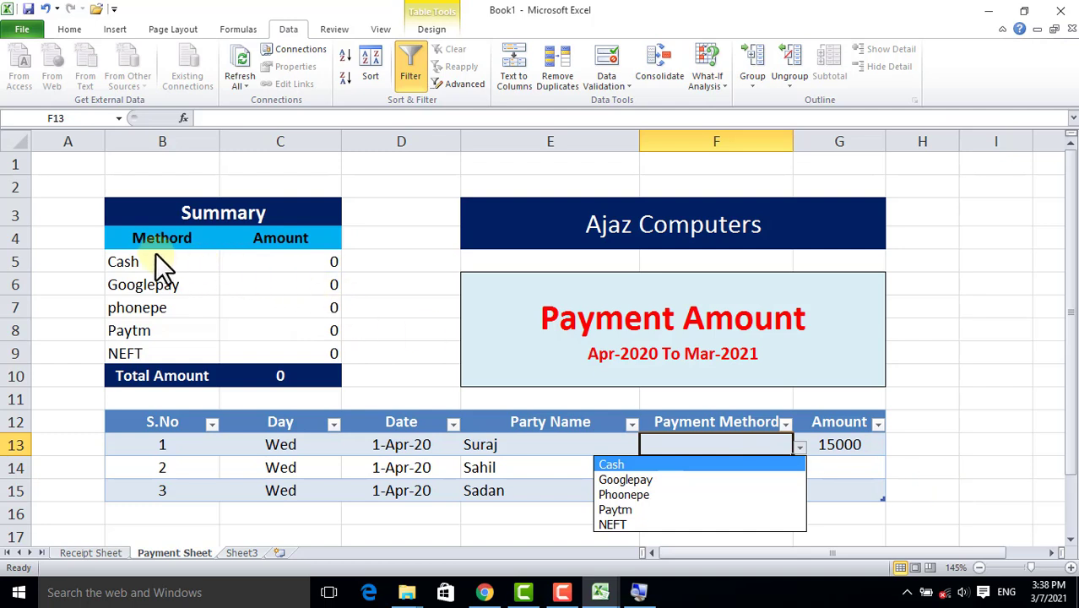
{"action": "left_click", "coordinate": [624, 464]}
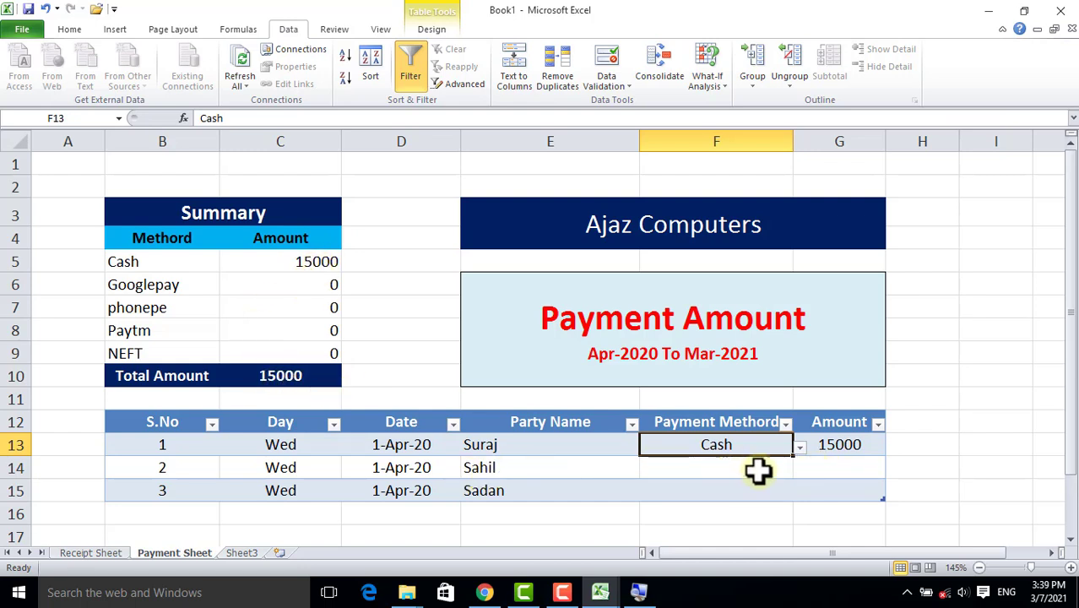
Record the second payment as 8000 with Googlepay as its method.
{"action": "left_click", "coordinate": [833, 471]}
{"action": "type", "text": "8000"}
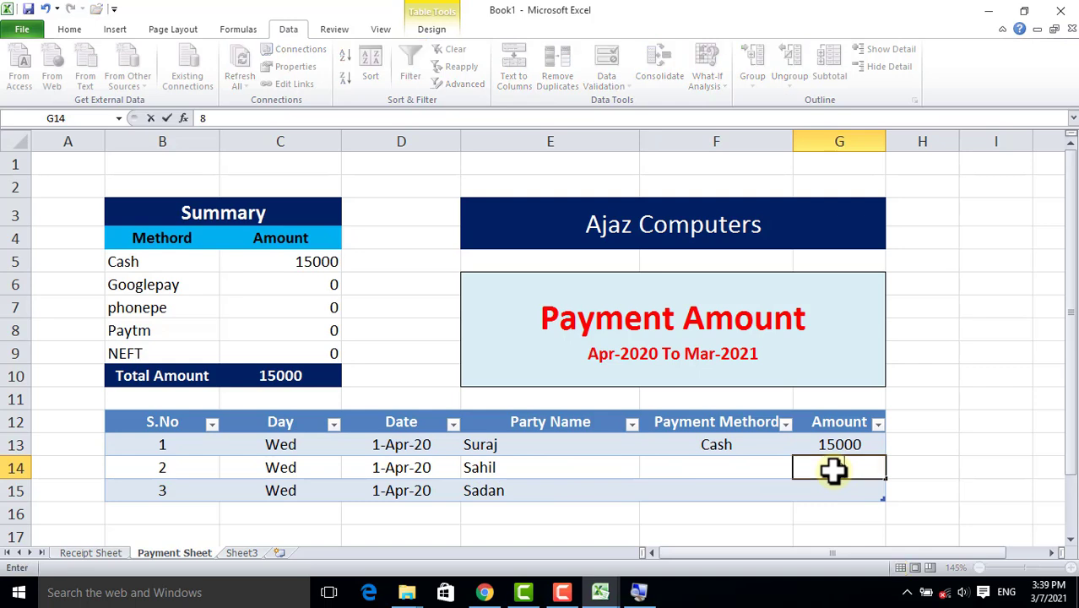
{"action": "left_click", "coordinate": [746, 475]}
{"action": "left_click", "coordinate": [799, 470]}
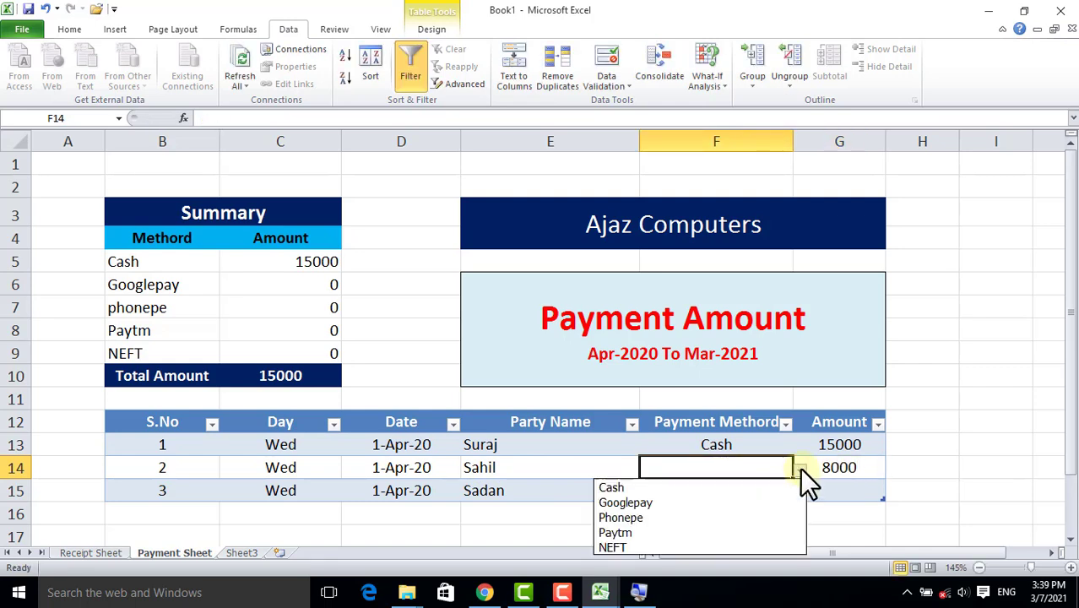
{"action": "left_click", "coordinate": [709, 505]}
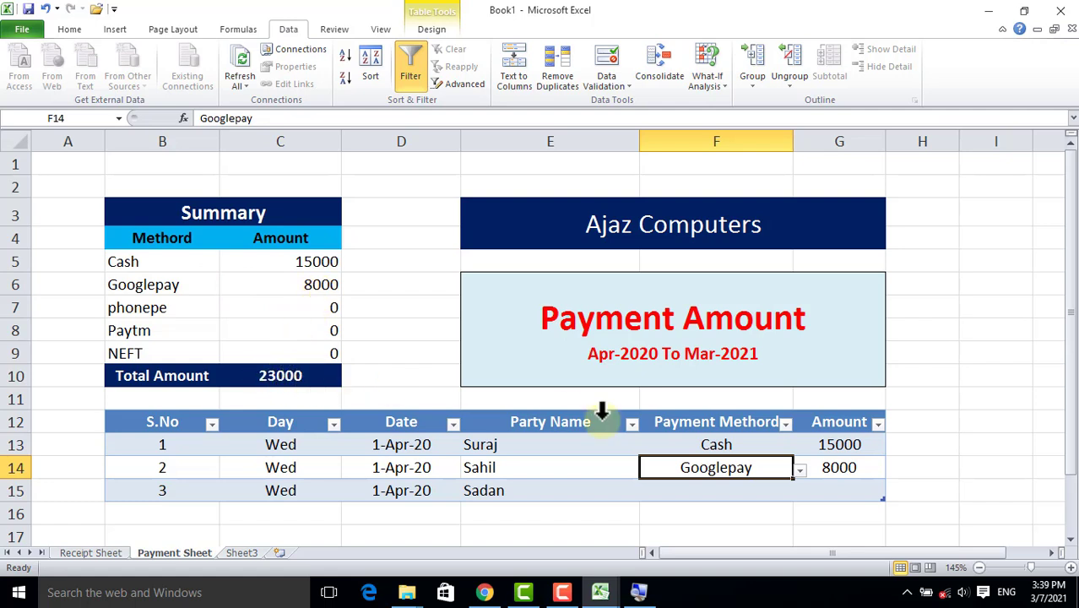
Record the third payment as 2000 with Cash, correcting it from Paytm.
{"action": "left_click", "coordinate": [839, 492]}
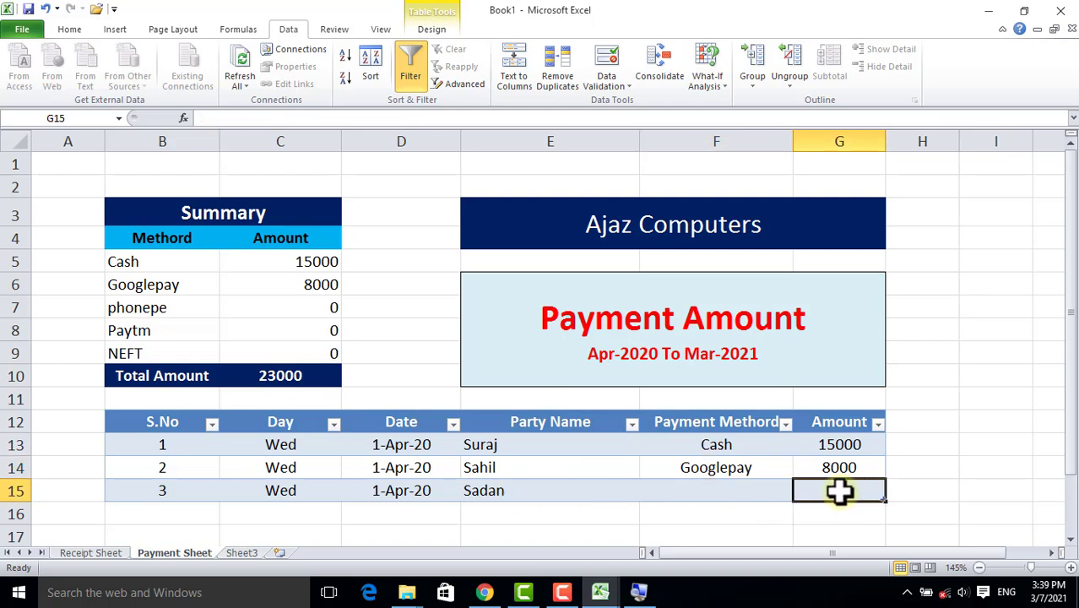
{"action": "type", "text": "2000"}
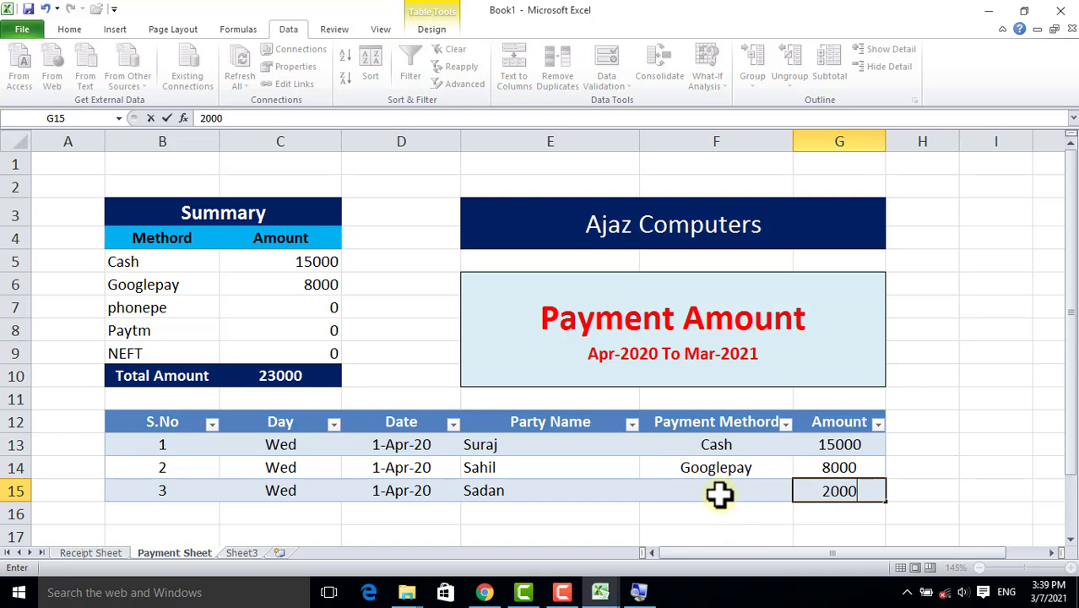
{"action": "left_click", "coordinate": [719, 493]}
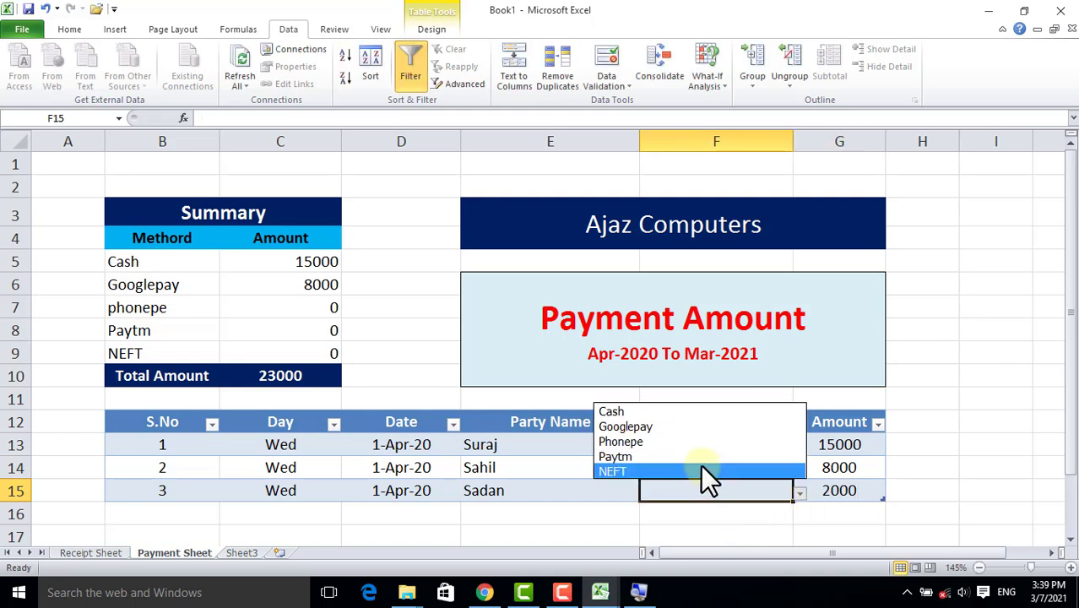
{"action": "left_click", "coordinate": [700, 457]}
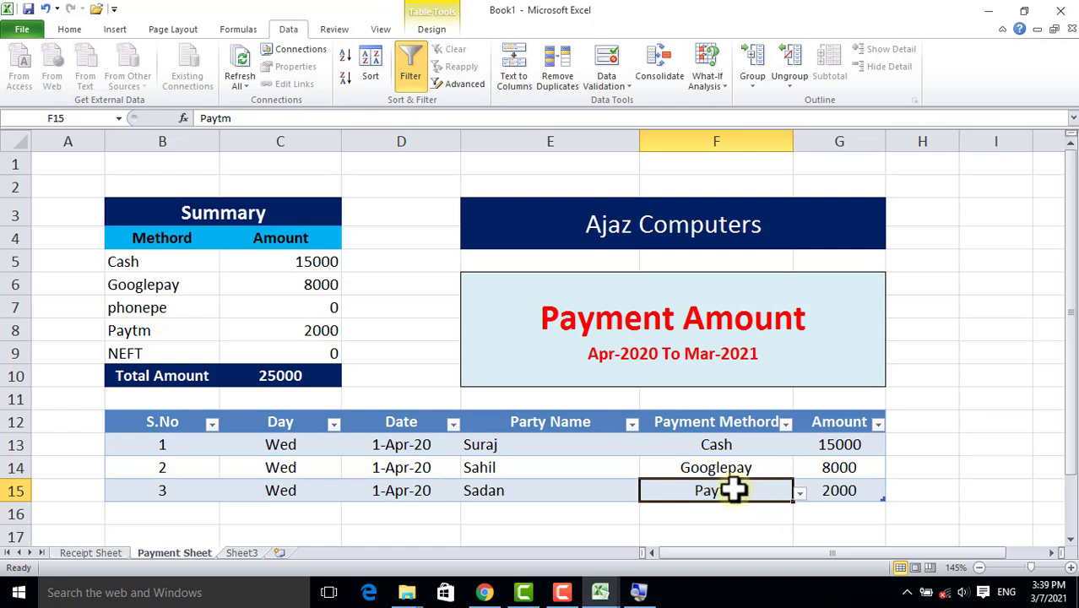
{"action": "left_click", "coordinate": [799, 493]}
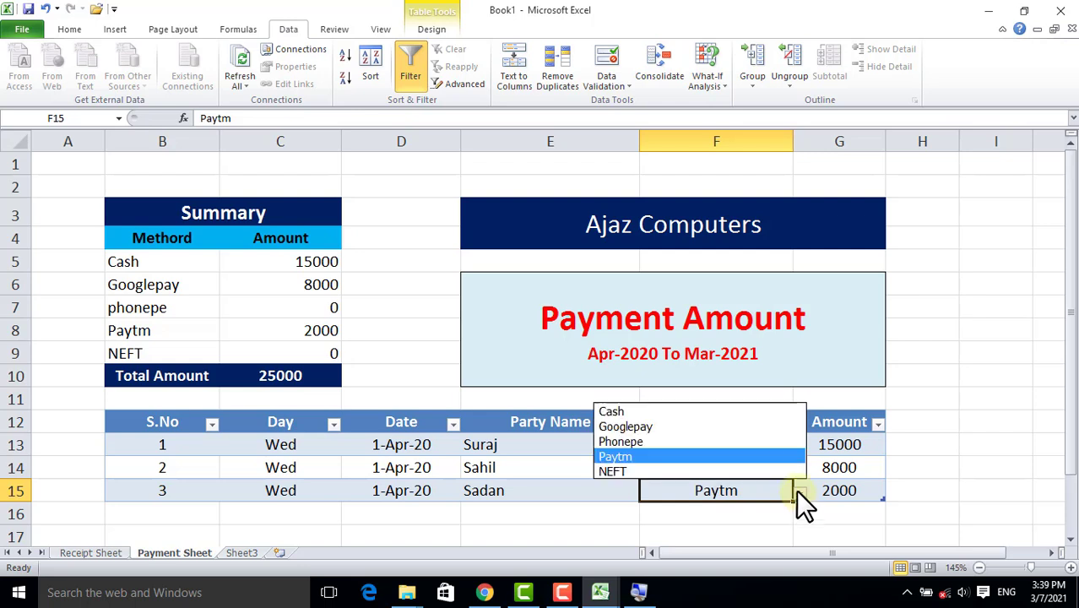
{"action": "left_click", "coordinate": [697, 411]}
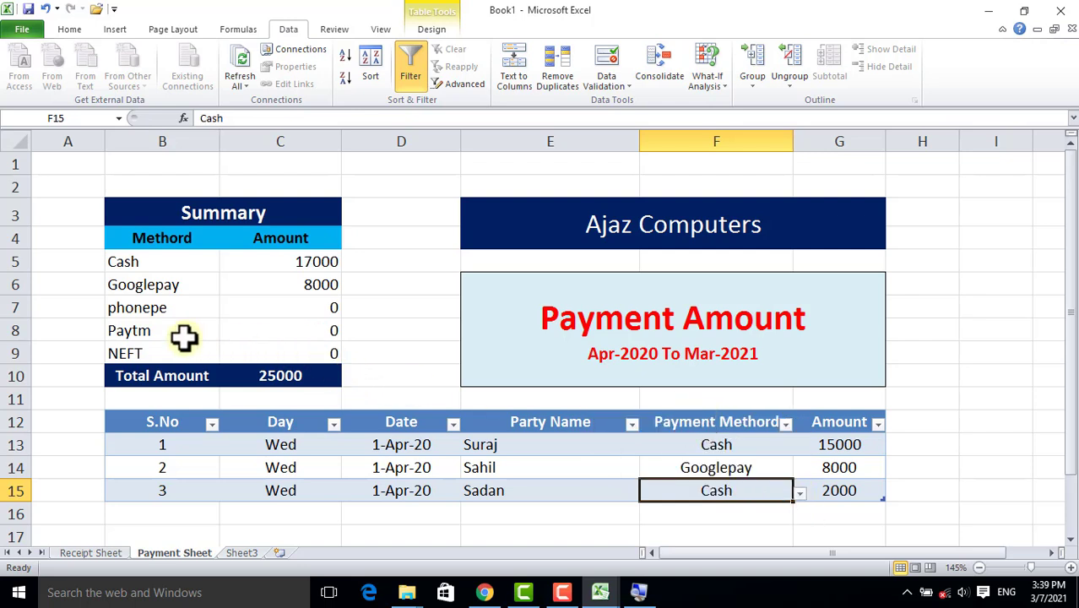
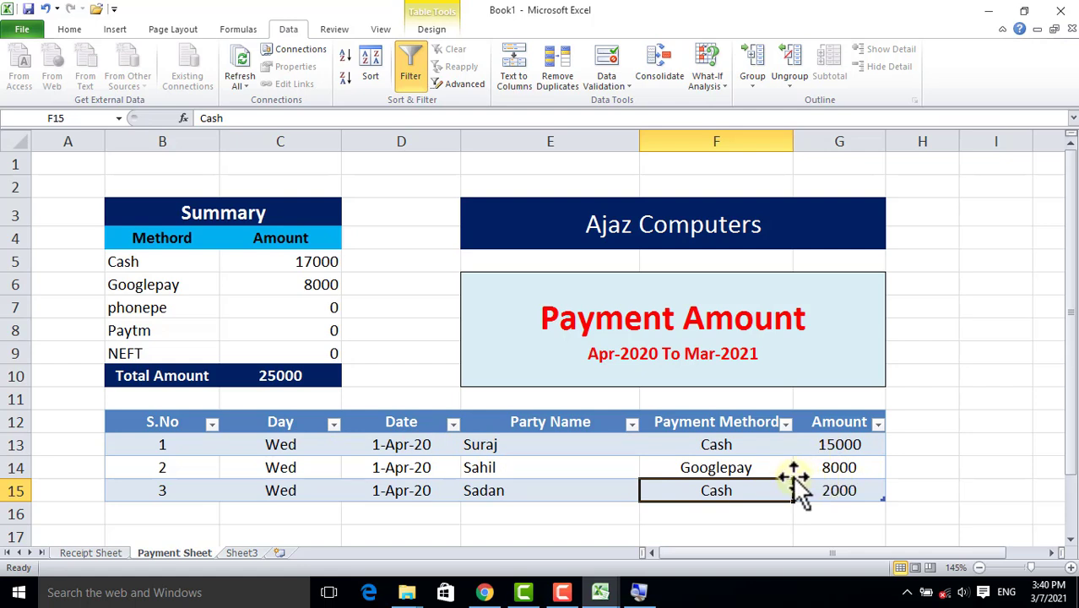
Switch to Sheet3, whose row 11 holds the S.No to Balance Amount headers.
{"action": "left_click", "coordinate": [244, 552]}
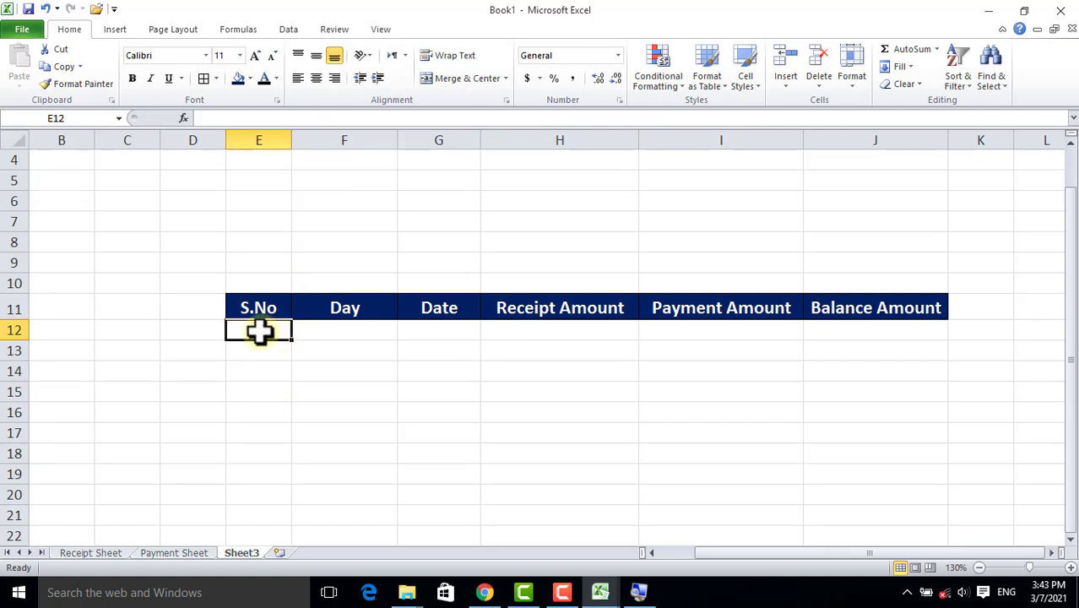
Enter 1 in E12 and fill a column series of step 1 with stop value 365.
{"action": "type", "text": "1"}
{"action": "left_click", "coordinate": [265, 394]}
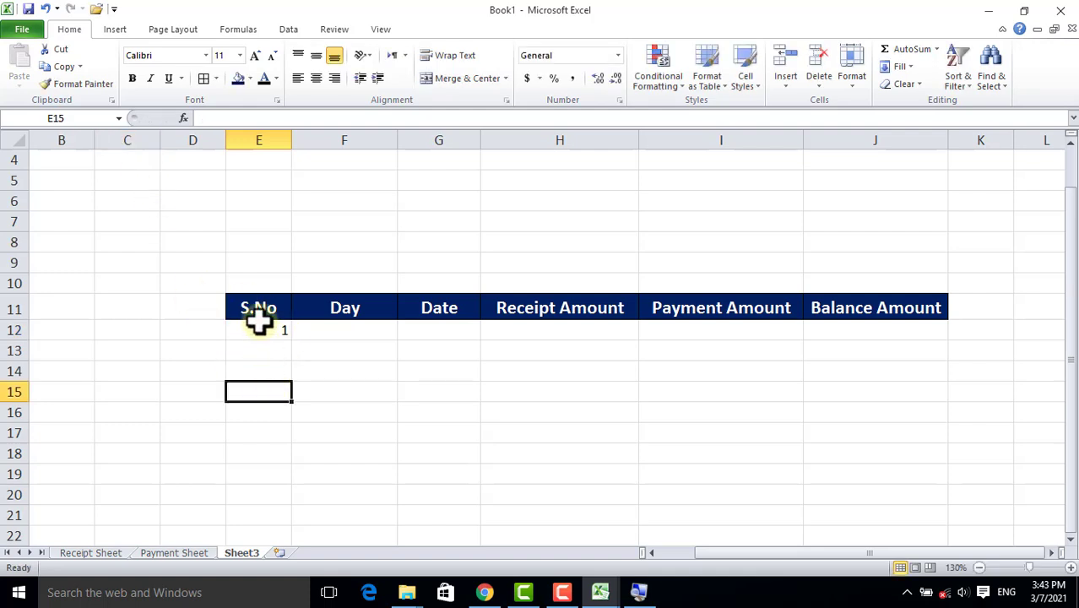
{"action": "left_click", "coordinate": [255, 331]}
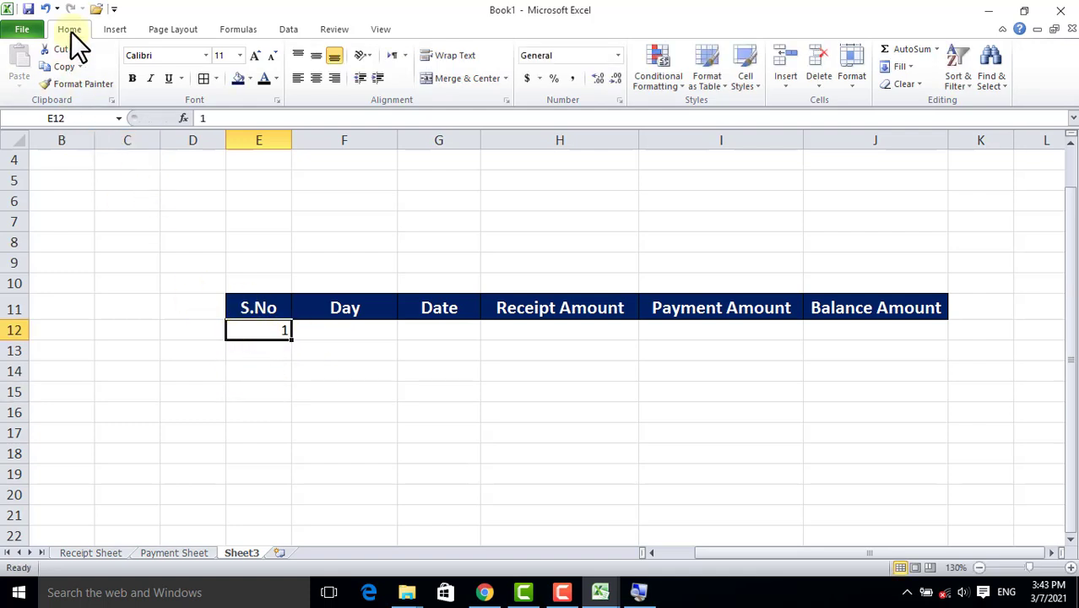
{"action": "left_click", "coordinate": [907, 65]}
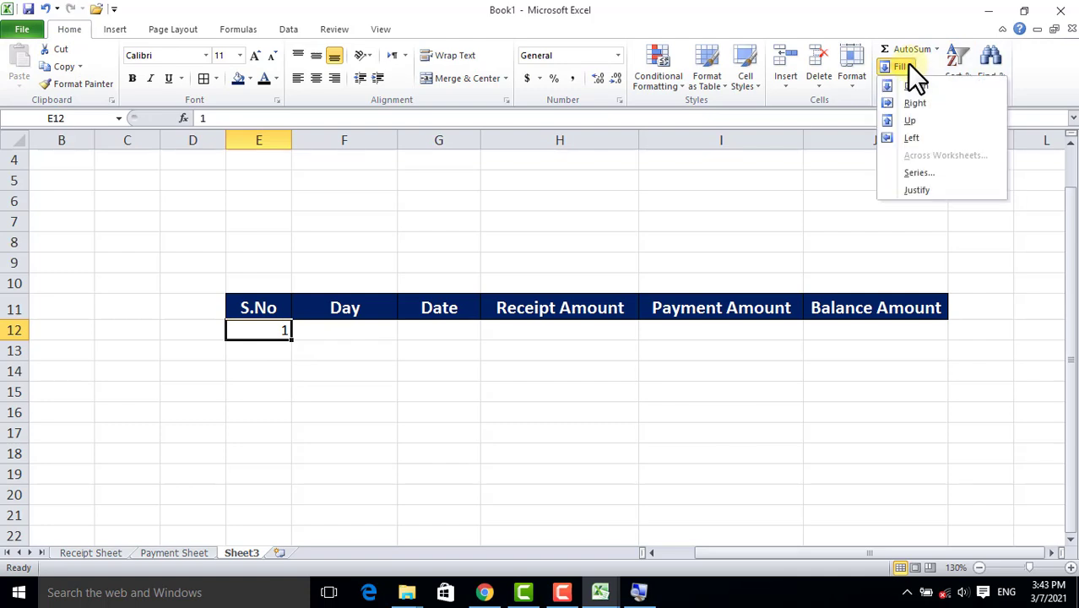
{"action": "left_click", "coordinate": [918, 173]}
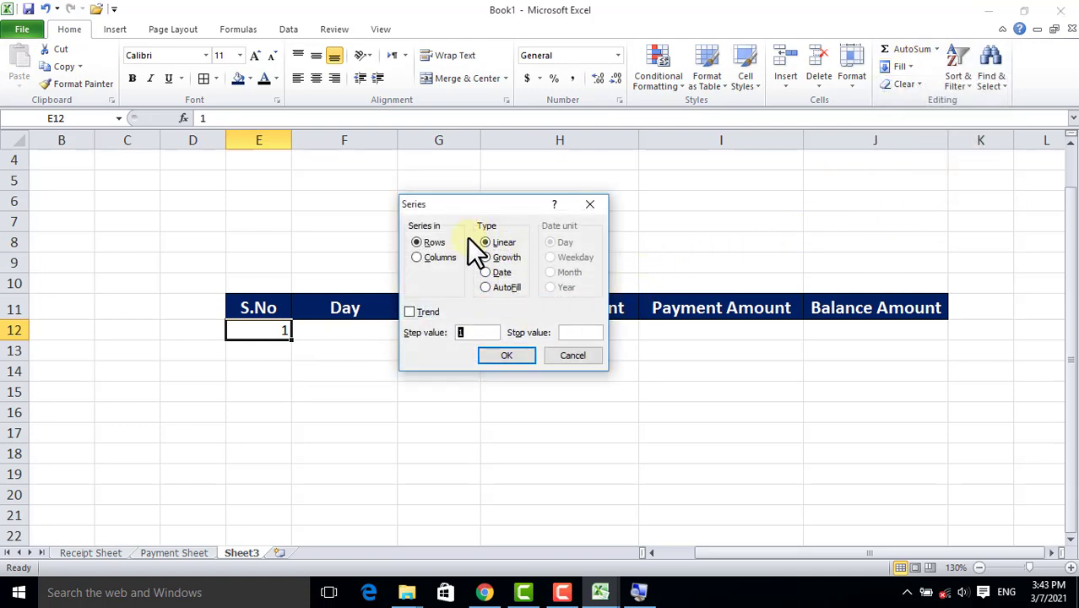
{"action": "left_click", "coordinate": [416, 258]}
{"action": "left_click", "coordinate": [464, 332]}
{"action": "left_click", "coordinate": [572, 335]}
{"action": "type", "text": "365"}
{"action": "left_click", "coordinate": [504, 357]}
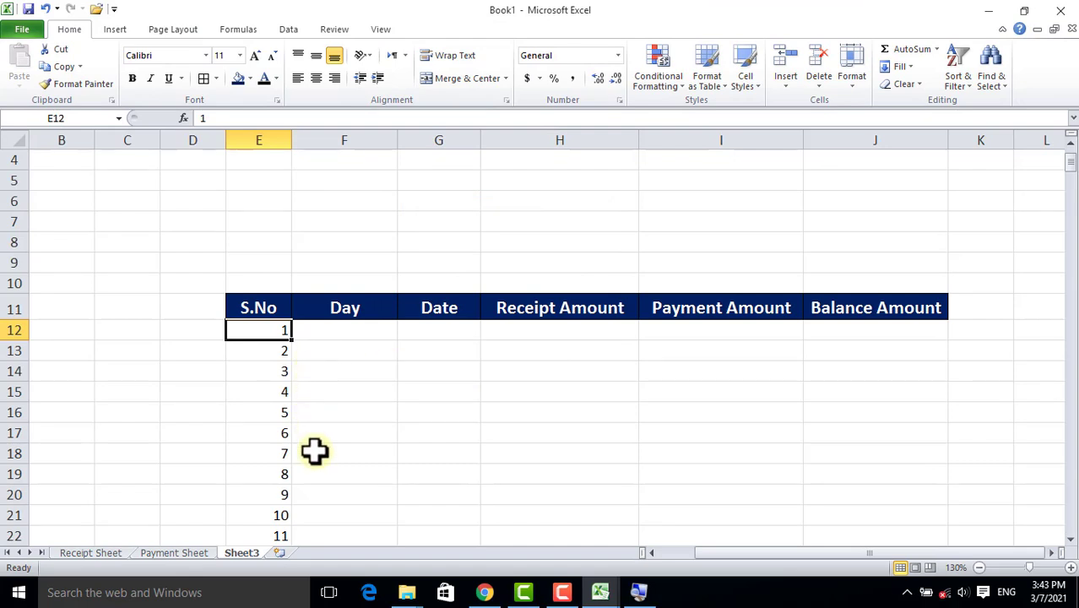
{"action": "scroll", "coordinate": [314, 452], "scroll_direction": "down", "scroll_amount": 6}
{"action": "scroll", "coordinate": [314, 452], "scroll_direction": "down", "scroll_amount": 11}
{"action": "scroll", "coordinate": [314, 452], "scroll_direction": "down", "scroll_amount": 4}
{"action": "scroll", "coordinate": [272, 420], "scroll_direction": "up", "scroll_amount": 6}
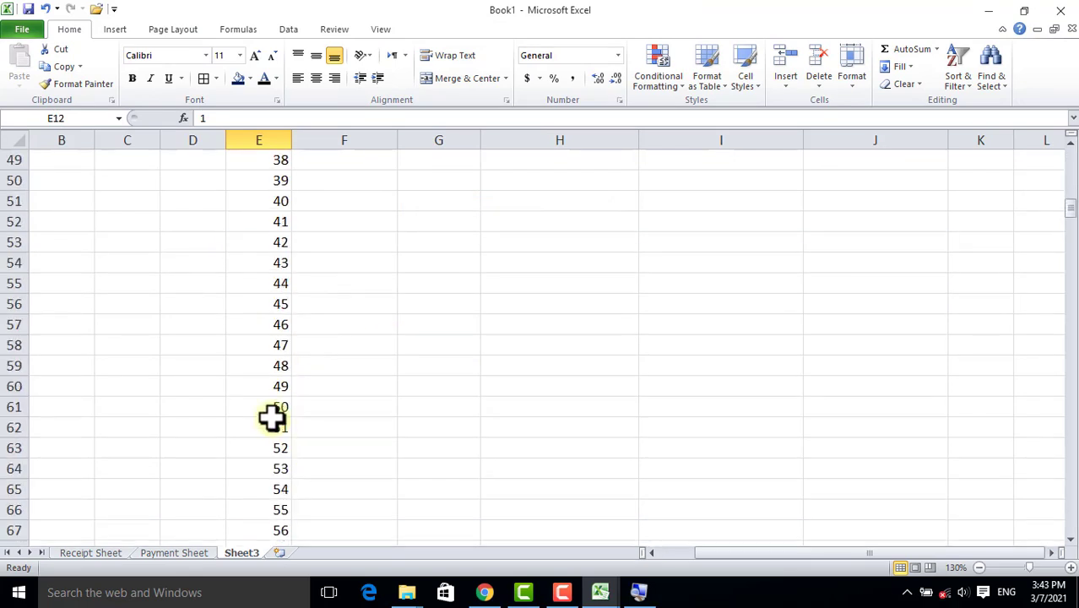
{"action": "scroll", "coordinate": [271, 420], "scroll_direction": "up", "scroll_amount": 5}
{"action": "scroll", "coordinate": [272, 419], "scroll_direction": "up", "scroll_amount": 9}
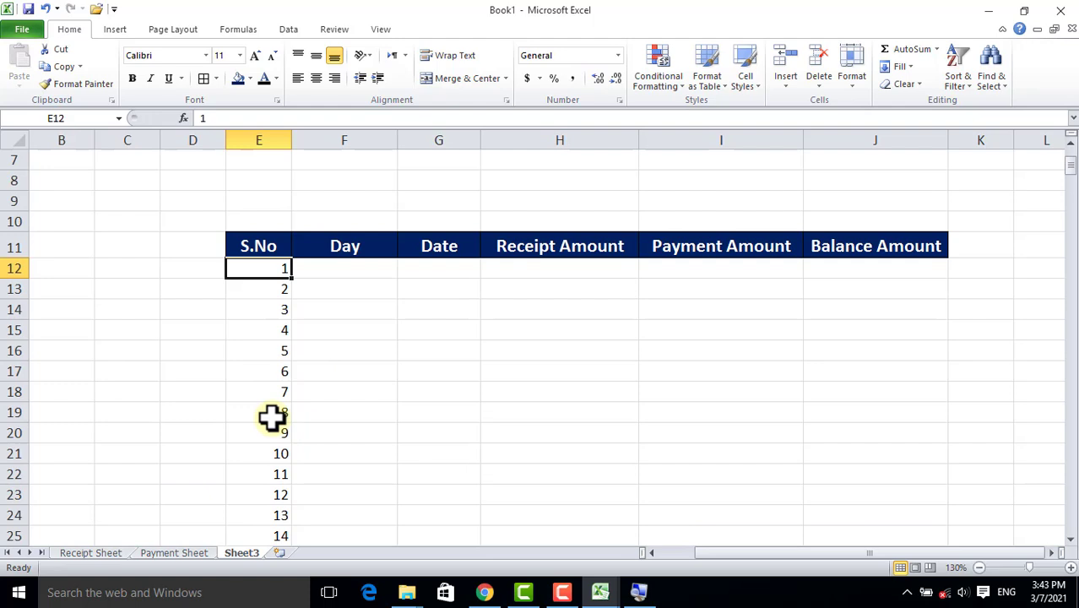
{"action": "key", "text": "ctrl+Down"}
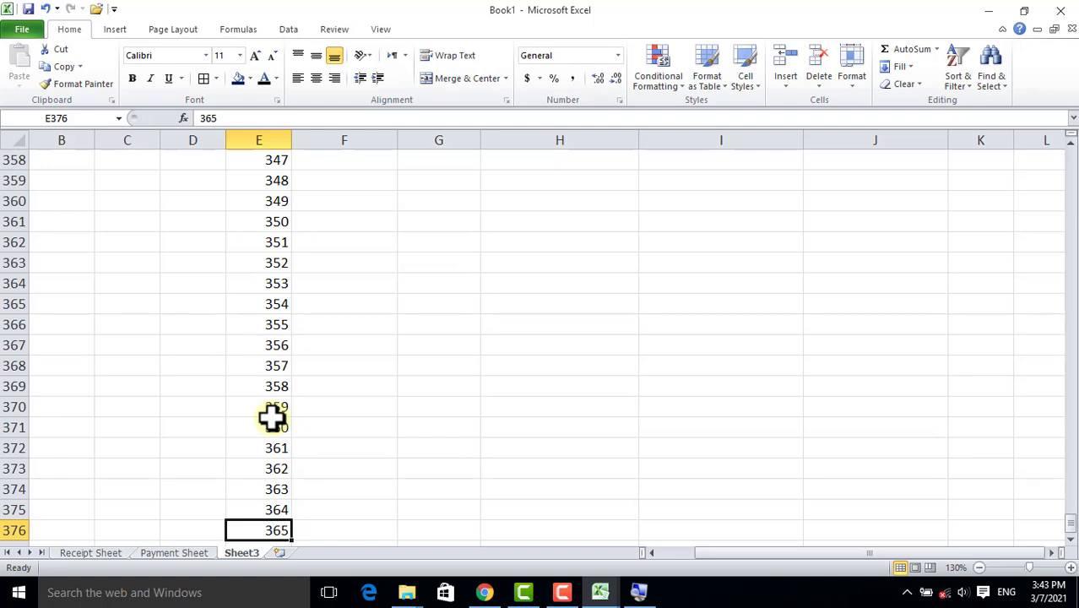
{"action": "key", "text": "ctrl+Up"}
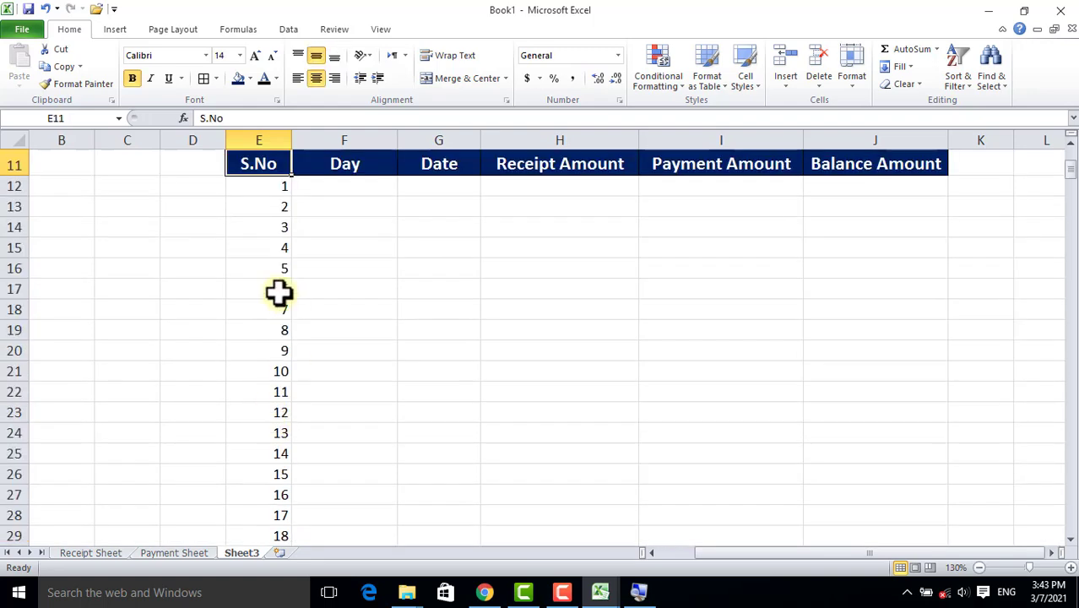
{"action": "left_click", "coordinate": [278, 289]}
{"action": "left_click", "coordinate": [270, 185]}
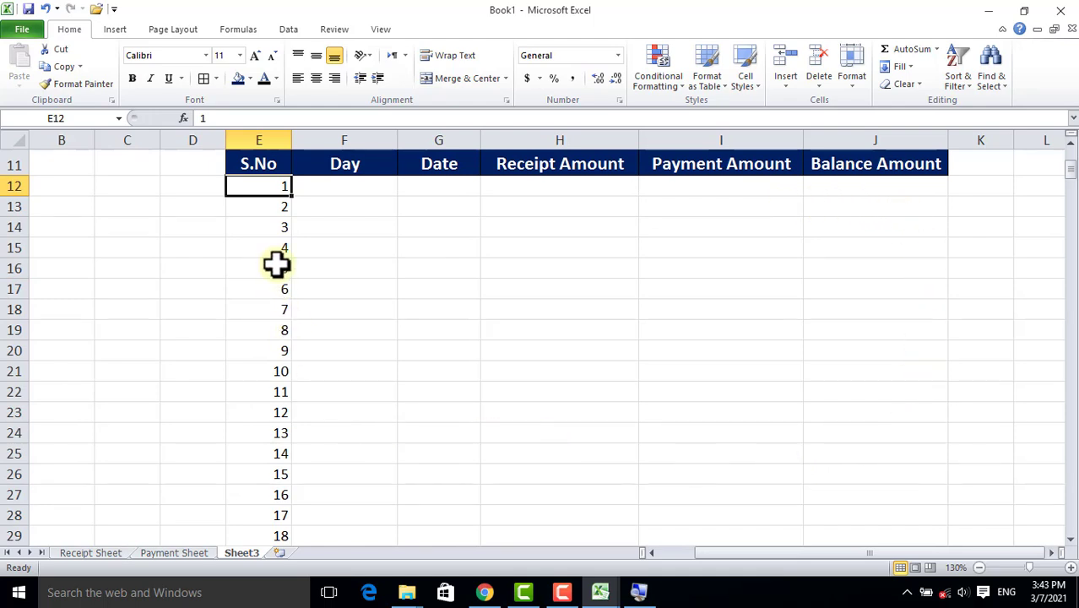
{"action": "key", "text": "ctrl+Down"}
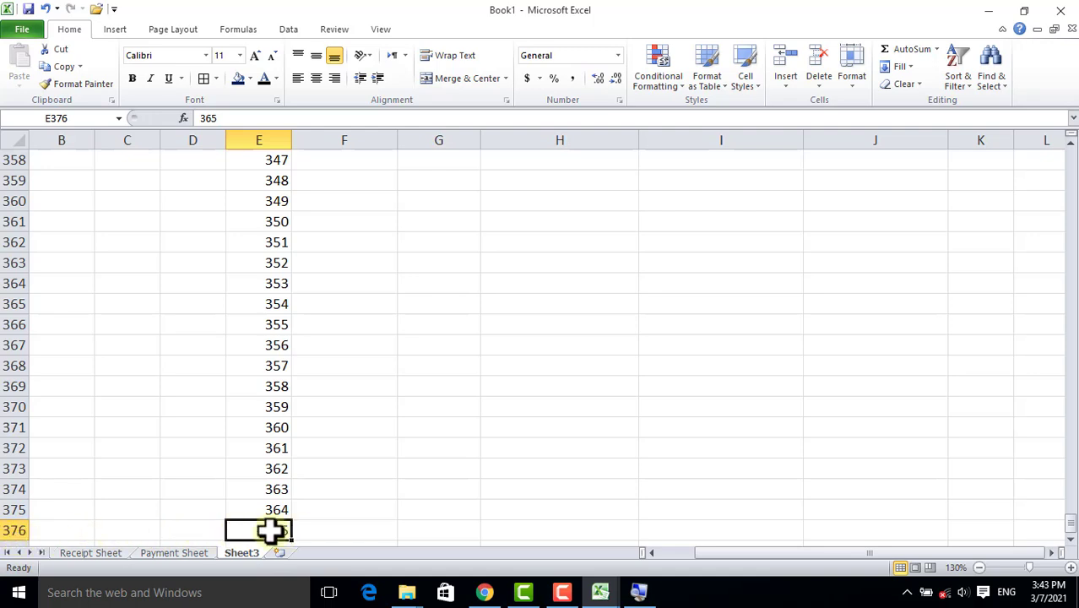
{"action": "key", "text": "ctrl+Up"}
{"action": "left_click", "coordinate": [254, 186]}
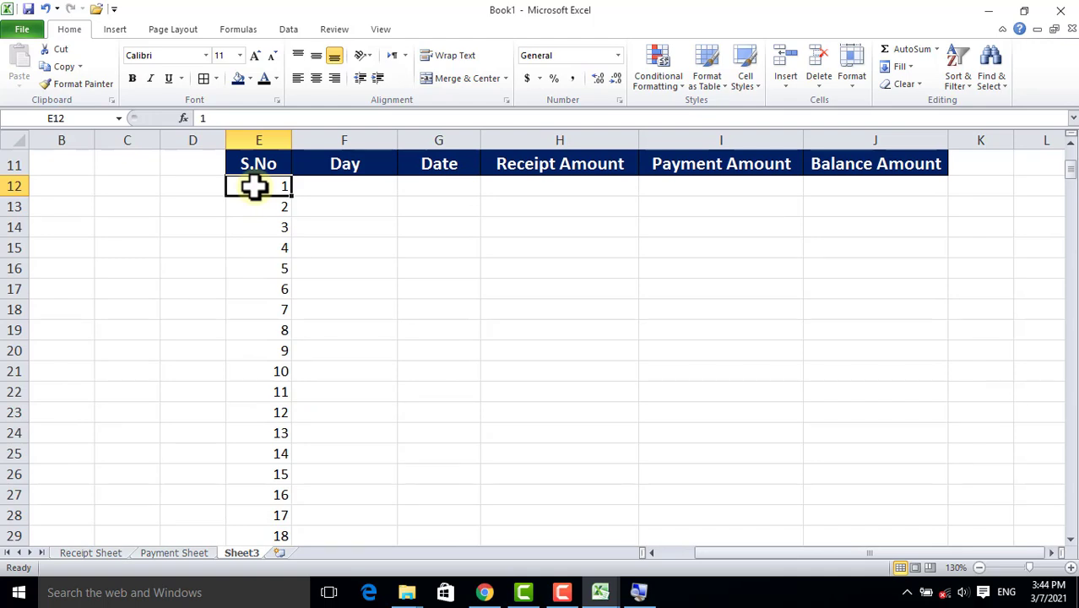
Select the ledger range E12:J376 using Go To with reference J376.
{"action": "key", "text": "ctrl+g"}
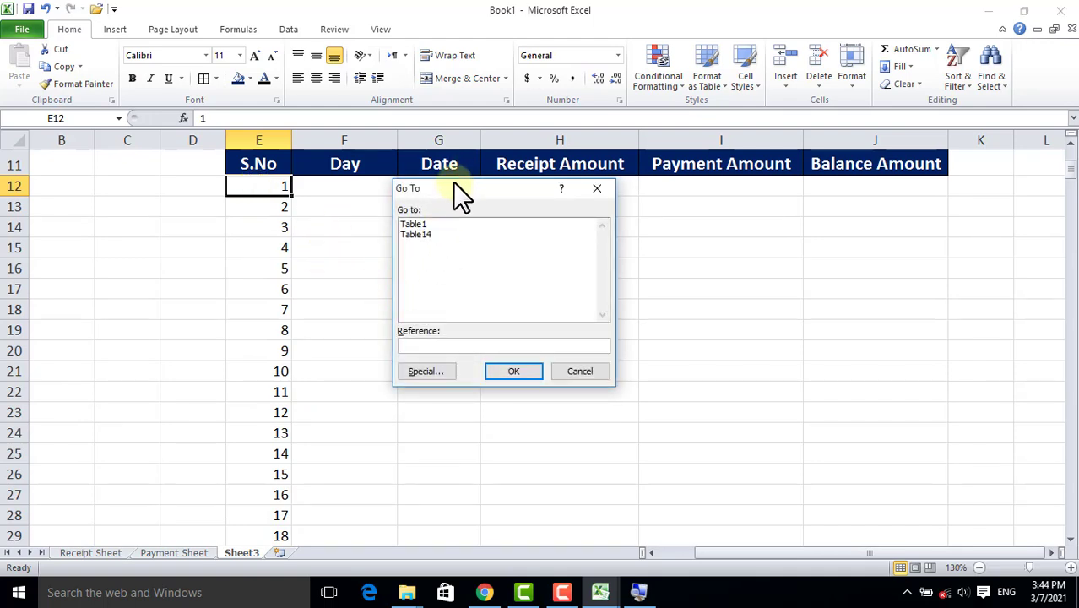
{"action": "left_click_drag", "start_coordinate": [454, 187], "coordinate": [485, 204]}
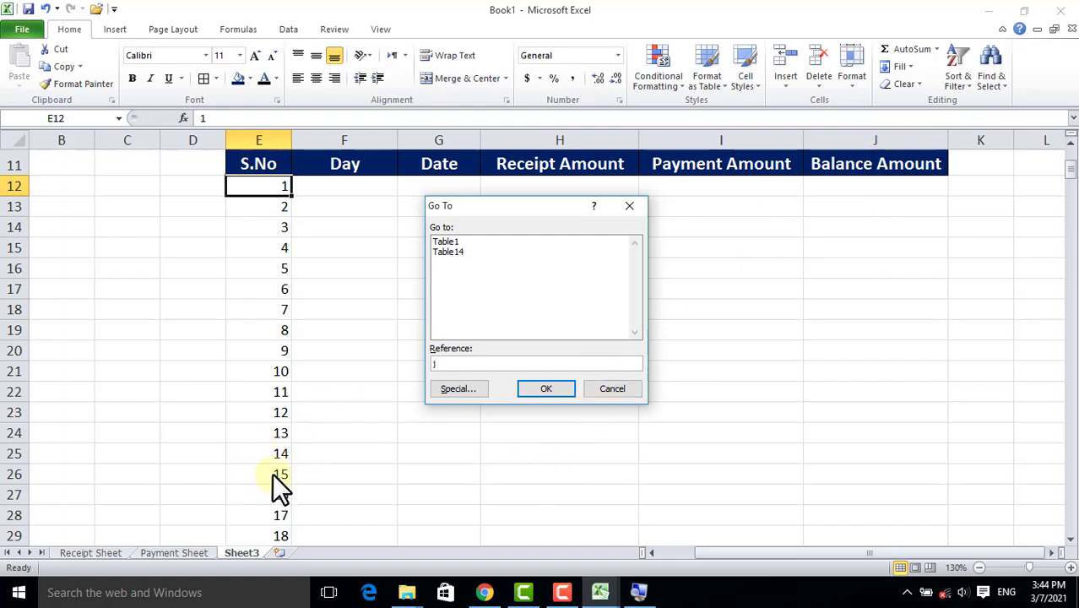
{"action": "type", "text": "j3"}
{"action": "type", "text": "76"}
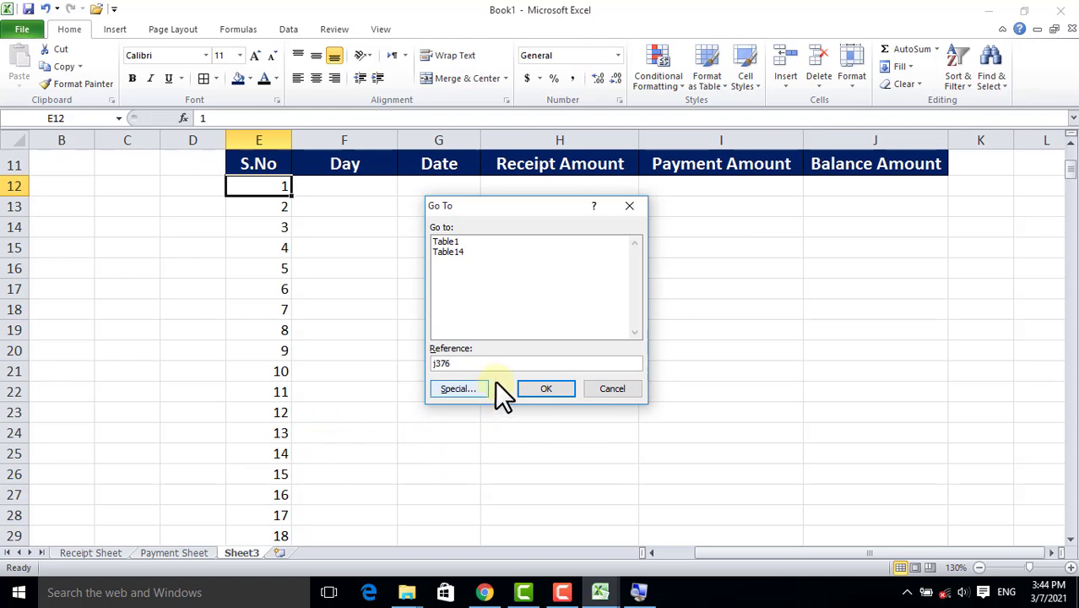
{"action": "left_click", "coordinate": [544, 387], "text": "shift"}
{"action": "scroll", "coordinate": [561, 419], "scroll_direction": "down", "scroll_amount": 2}
{"action": "scroll", "coordinate": [560, 420], "scroll_direction": "up", "scroll_amount": 11}
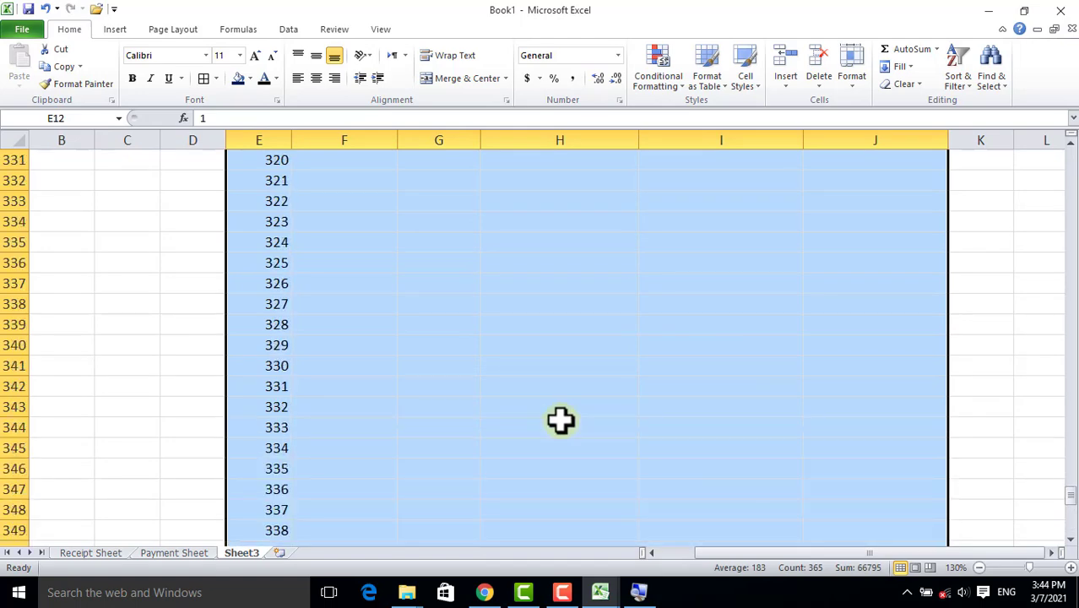
{"action": "scroll", "coordinate": [560, 420], "scroll_direction": "up", "scroll_amount": 9}
{"action": "scroll", "coordinate": [561, 419], "scroll_direction": "up", "scroll_amount": 9}
{"action": "scroll", "coordinate": [561, 420], "scroll_direction": "up", "scroll_amount": 5}
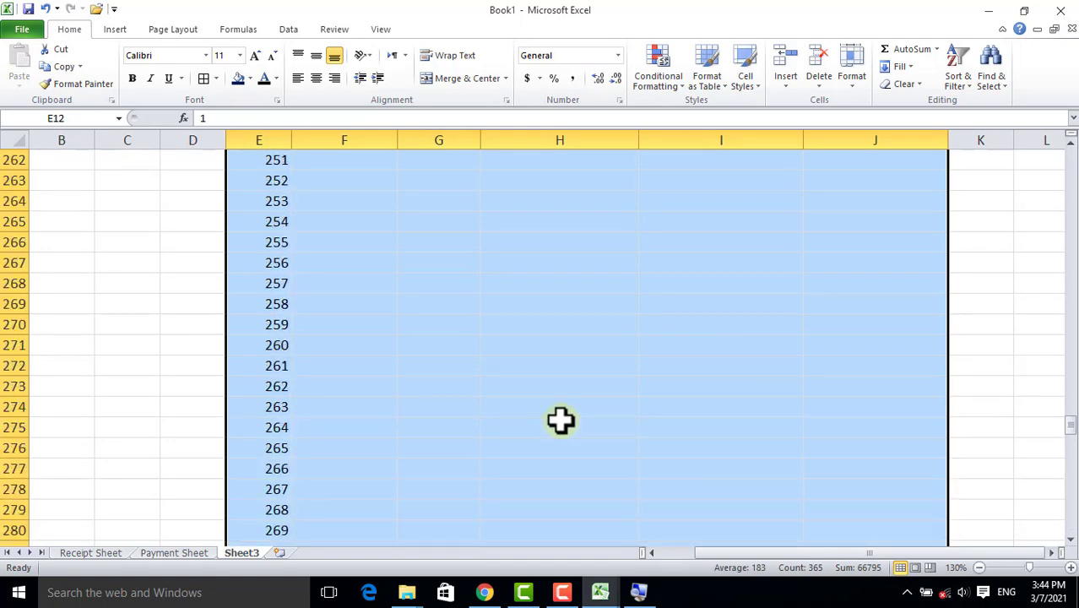
Apply All Borders to the range and centre its entries horizontally and vertically.
{"action": "left_click", "coordinate": [204, 78]}
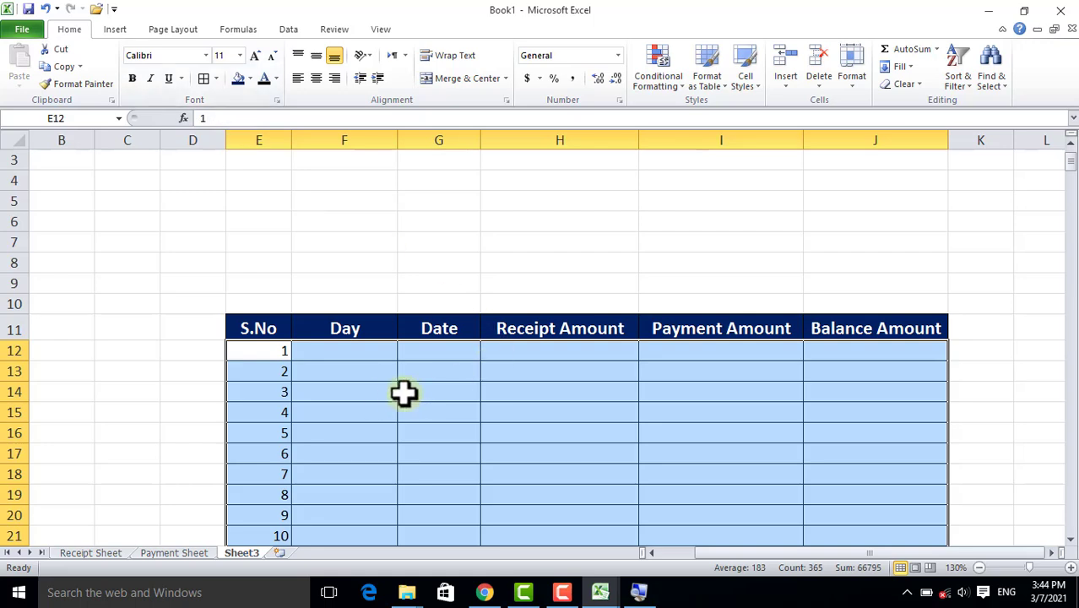
{"action": "left_click", "coordinate": [314, 78]}
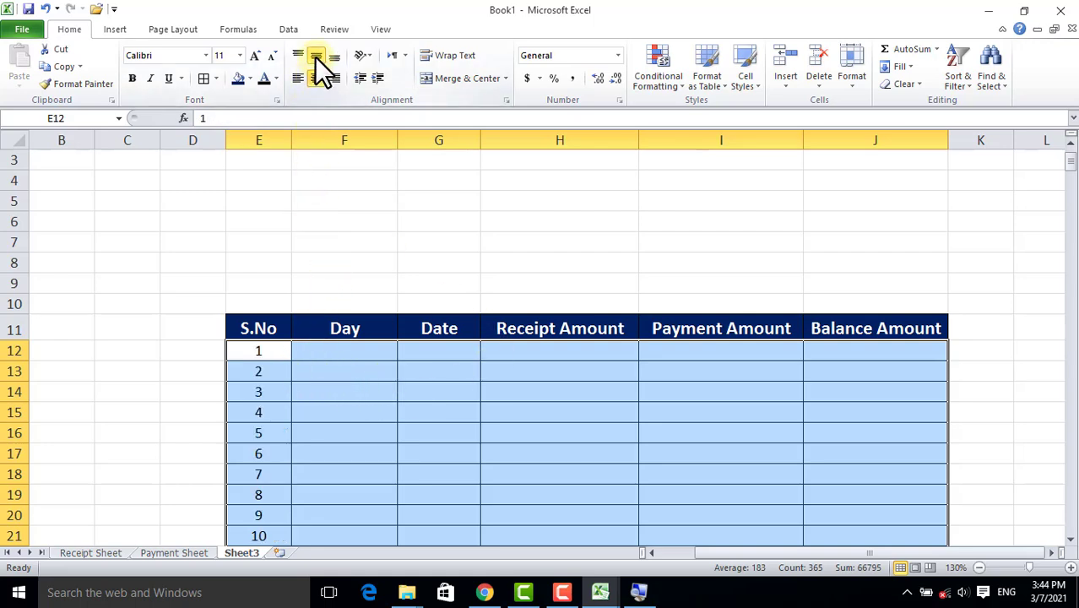
{"action": "left_click", "coordinate": [313, 60]}
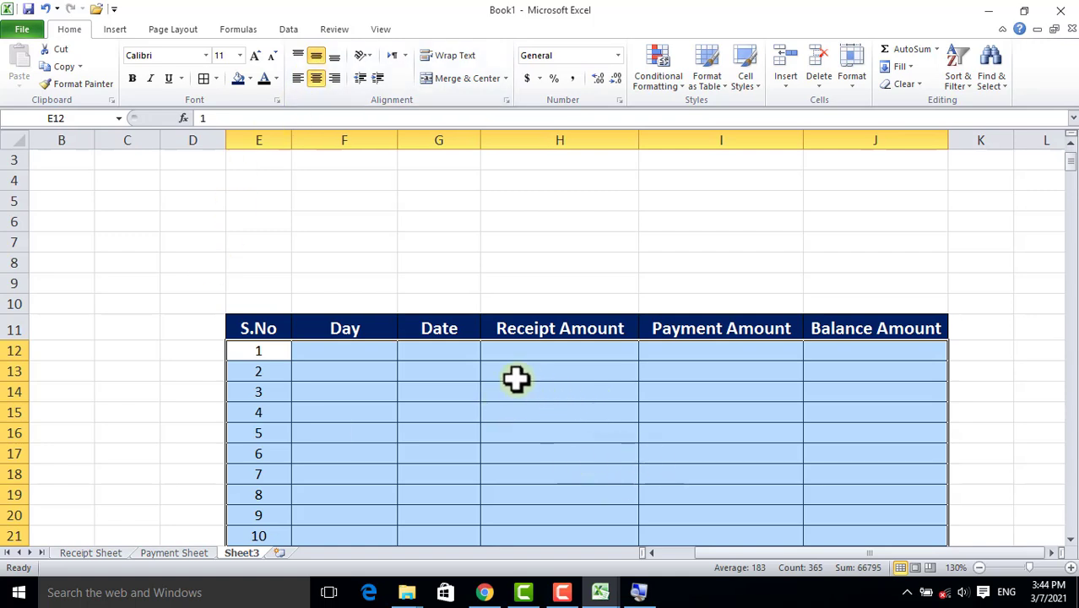
{"action": "scroll", "coordinate": [516, 379], "scroll_direction": "down", "scroll_amount": 1}
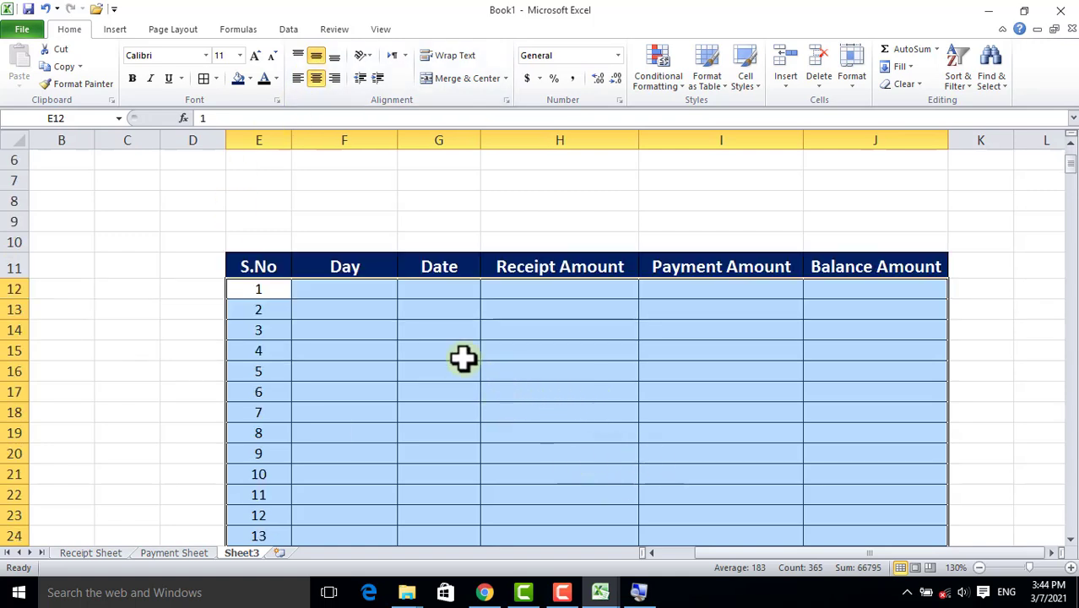
Enter 4-1-20 in G12 and format it with the 14-Mar-01 date type.
{"action": "left_click", "coordinate": [457, 292]}
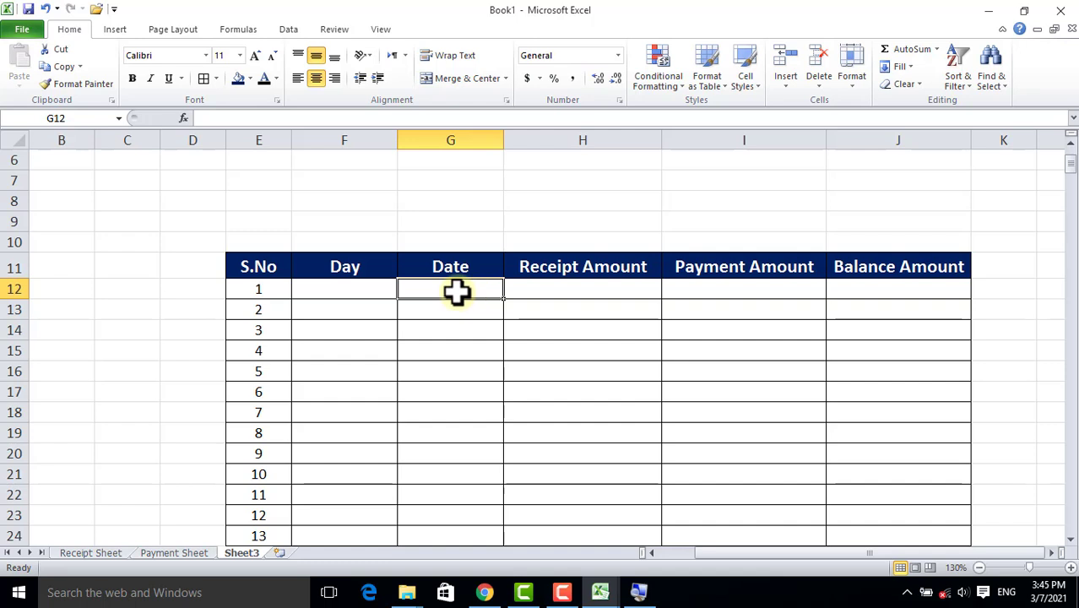
{"action": "type", "text": "4-1"}
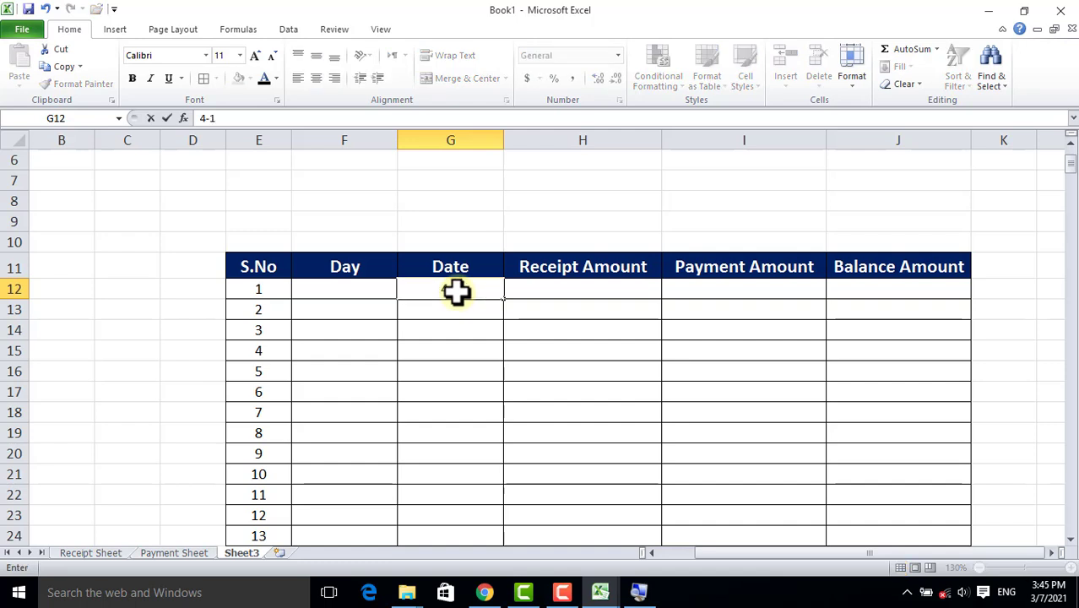
{"action": "type", "text": "-20"}
{"action": "key", "text": "Return"}
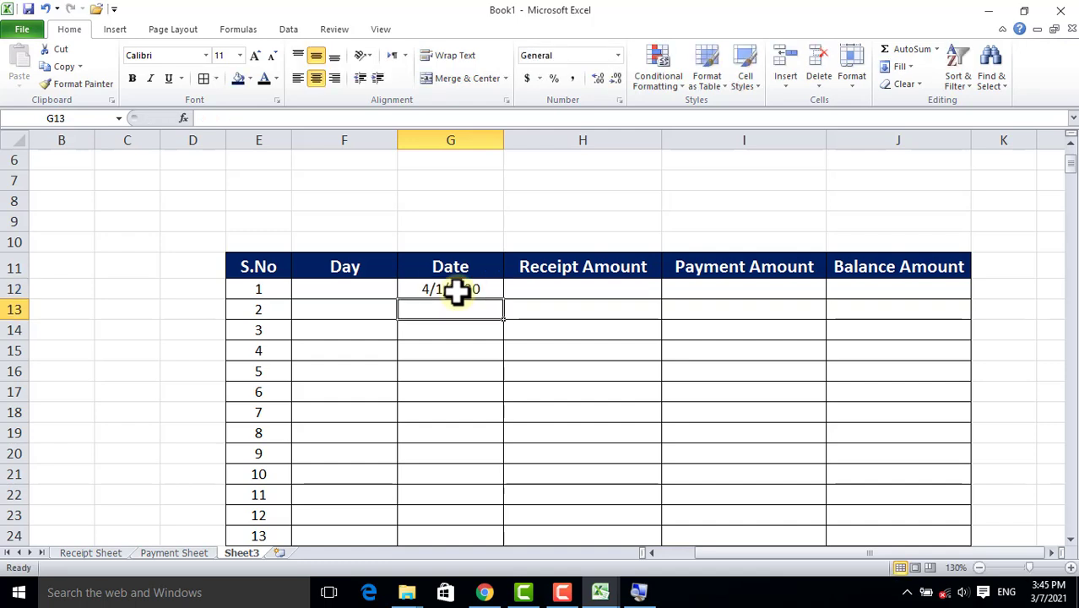
{"action": "left_click", "coordinate": [452, 288]}
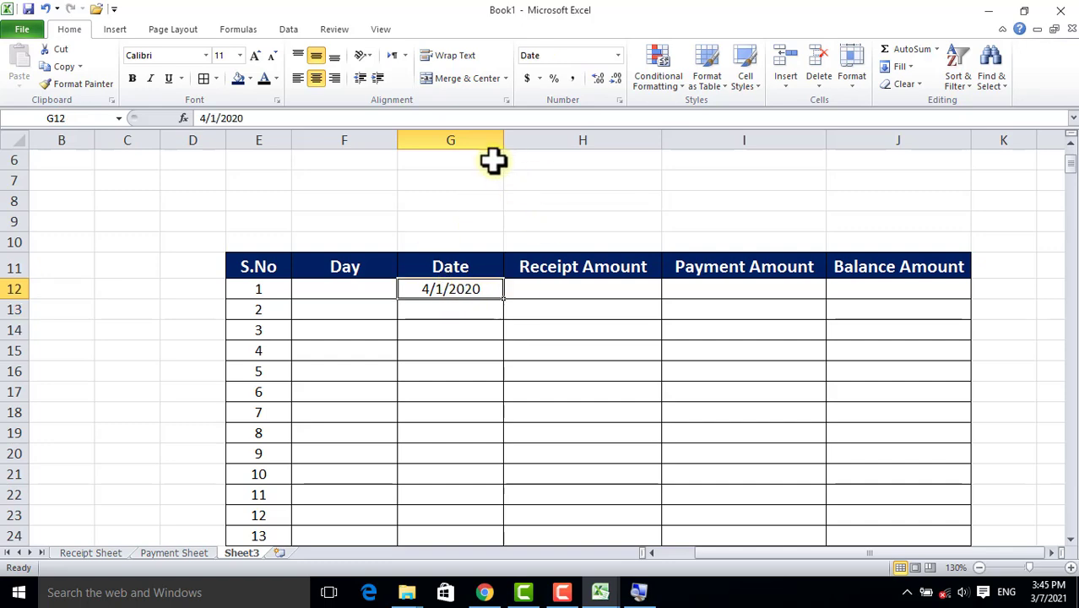
{"action": "left_click", "coordinate": [613, 100]}
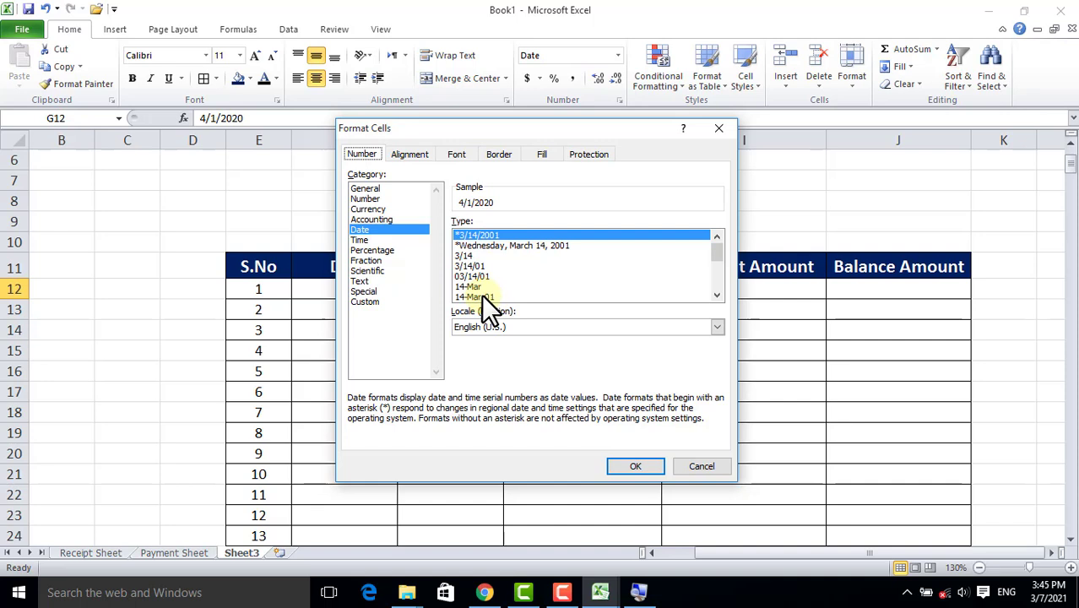
{"action": "left_click", "coordinate": [483, 296]}
{"action": "left_click", "coordinate": [626, 464]}
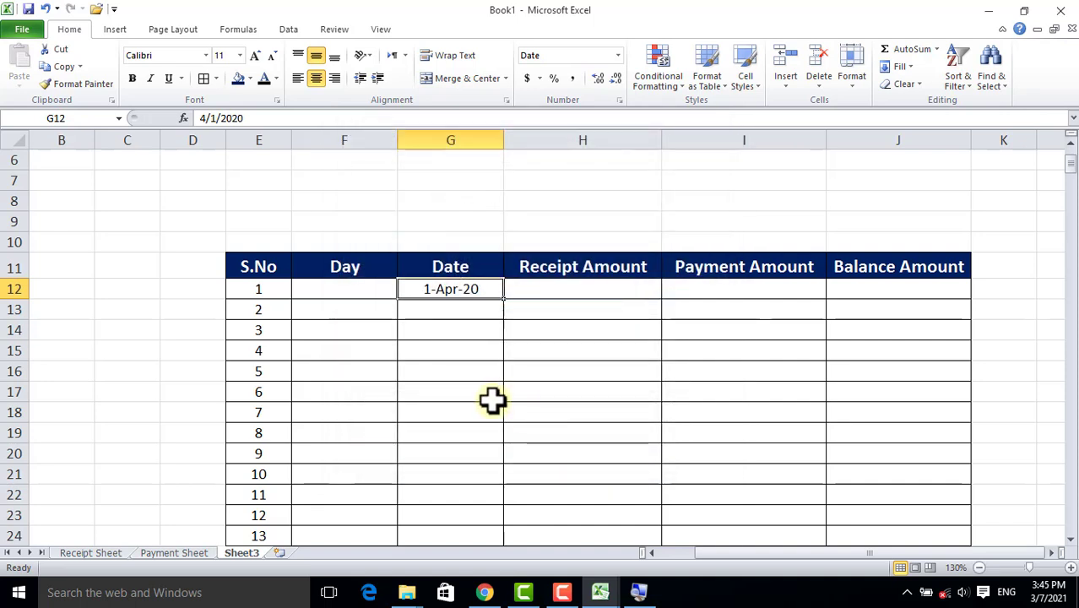
{"action": "left_click", "coordinate": [453, 372]}
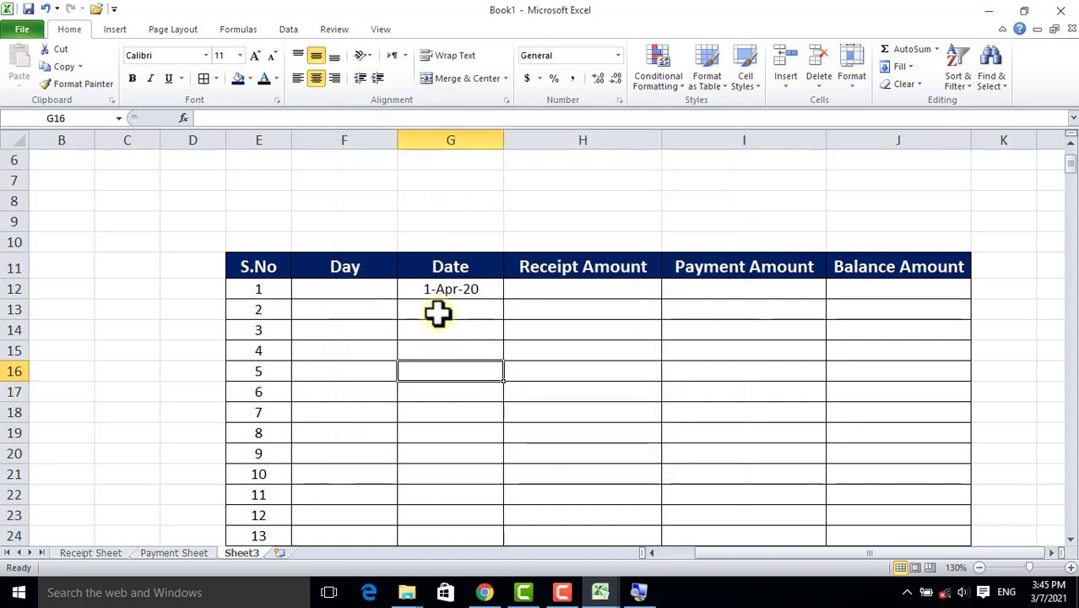
{"action": "left_click", "coordinate": [439, 291]}
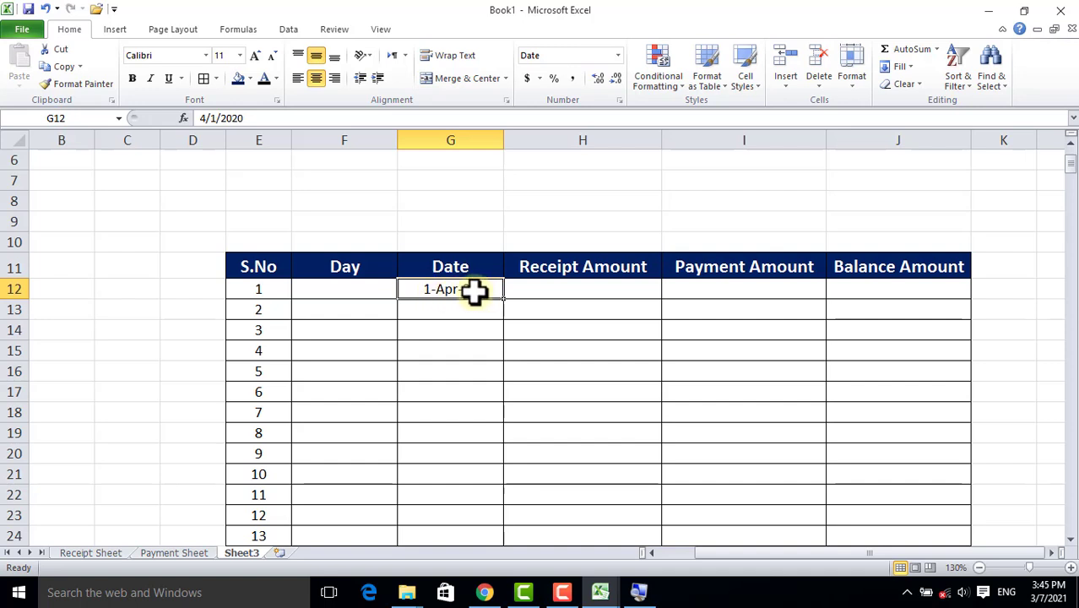
Enter =TEXT(G12,"ddd") in F12 so it shows Wed.
{"action": "left_click", "coordinate": [329, 290]}
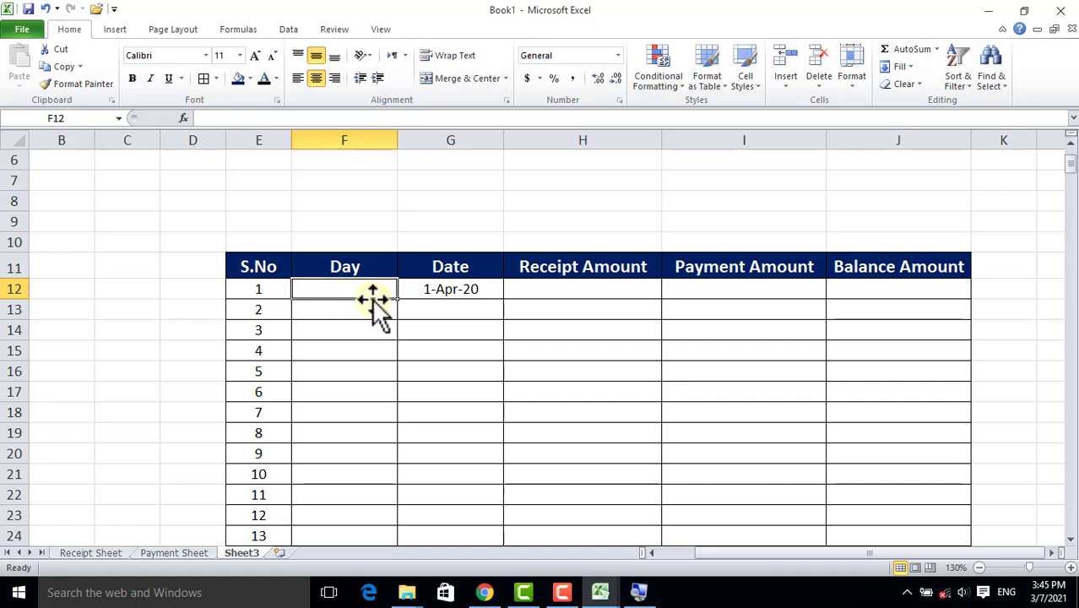
{"action": "type", "text": "="}
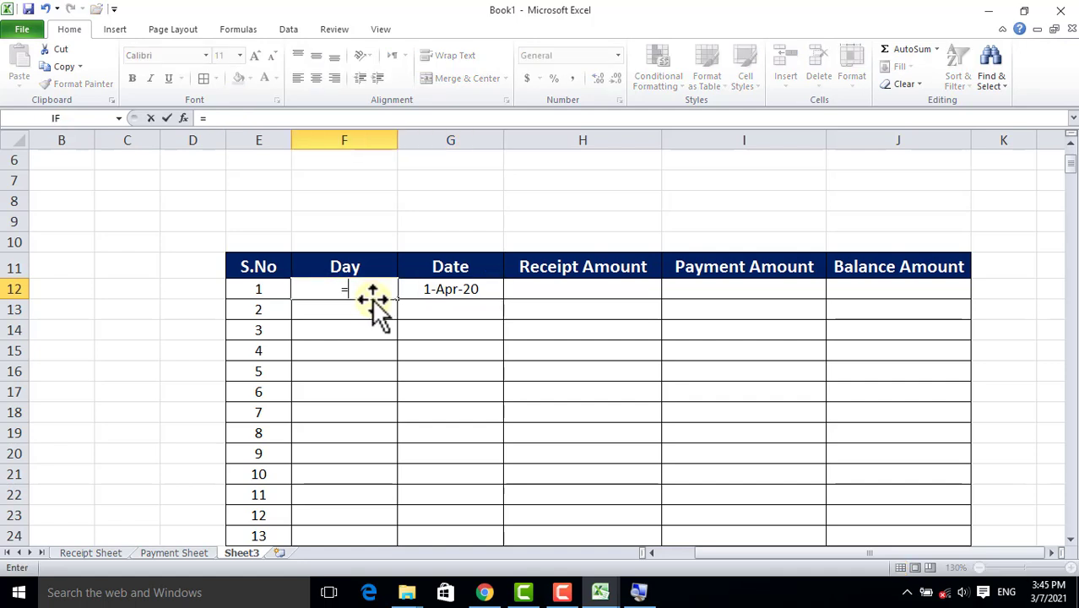
{"action": "type", "text": "text"}
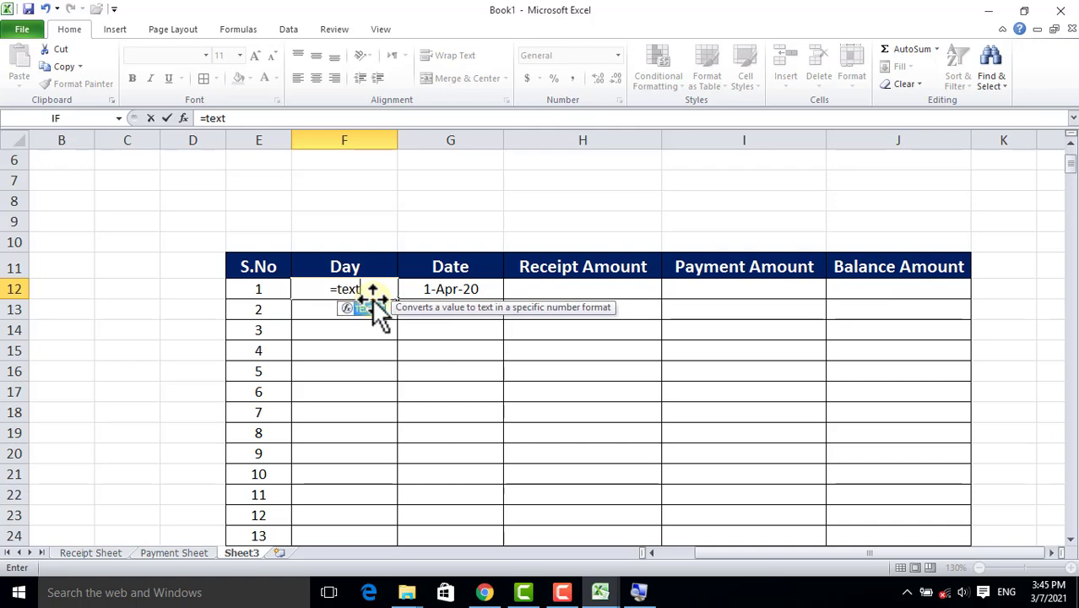
{"action": "type", "text": "("}
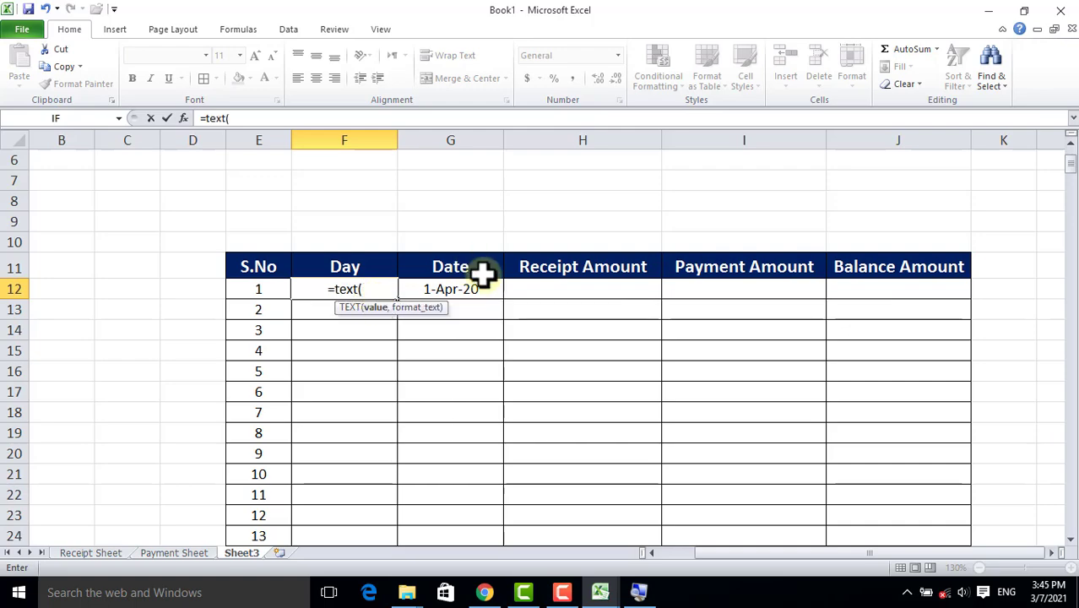
{"action": "left_click", "coordinate": [474, 290]}
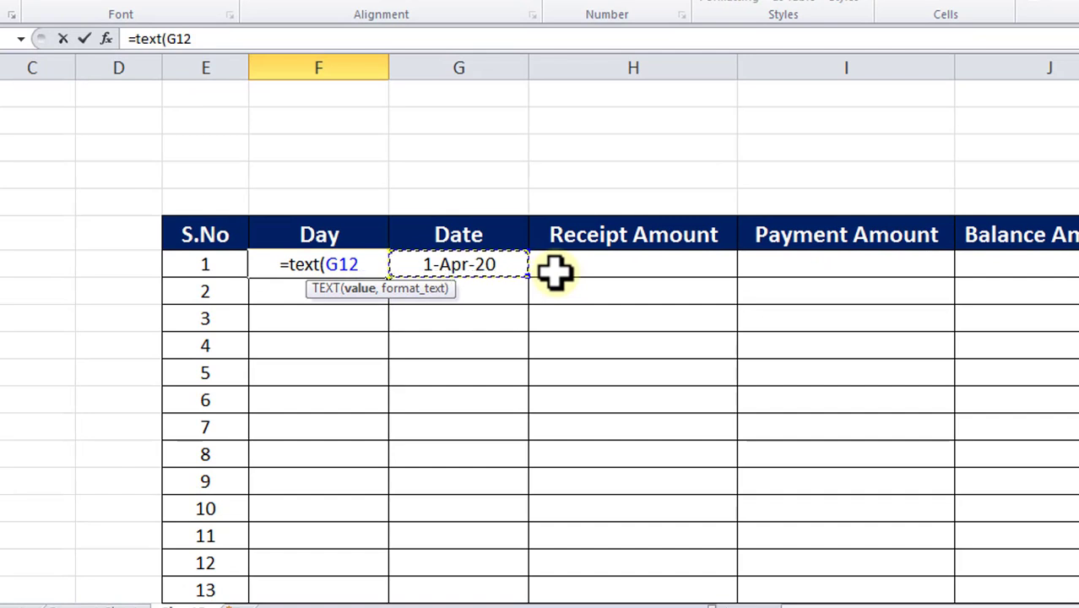
{"action": "type", "text": ","}
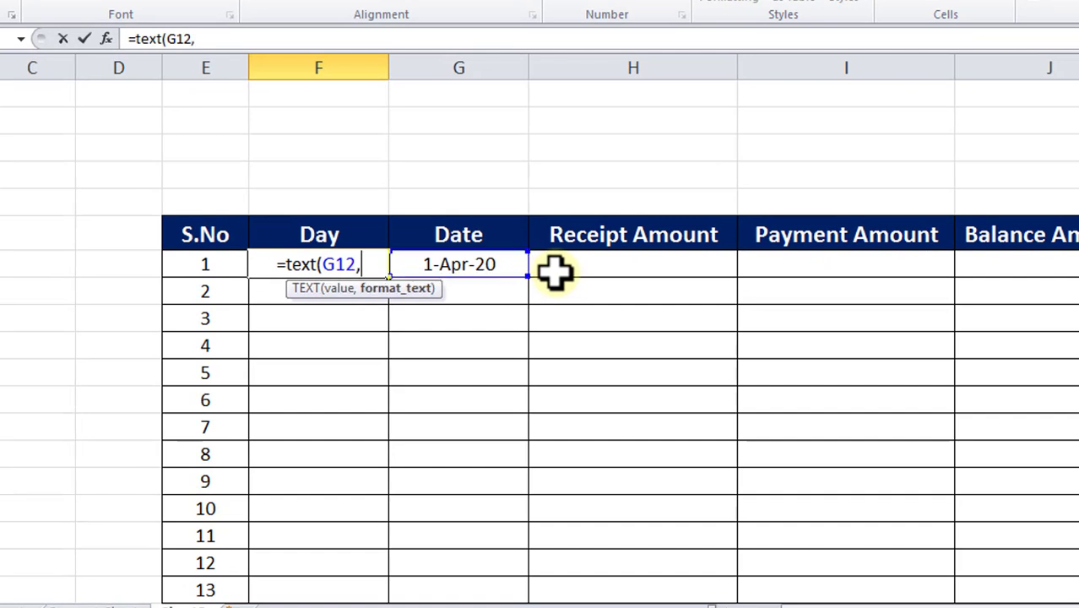
{"action": "type", "text": "\""}
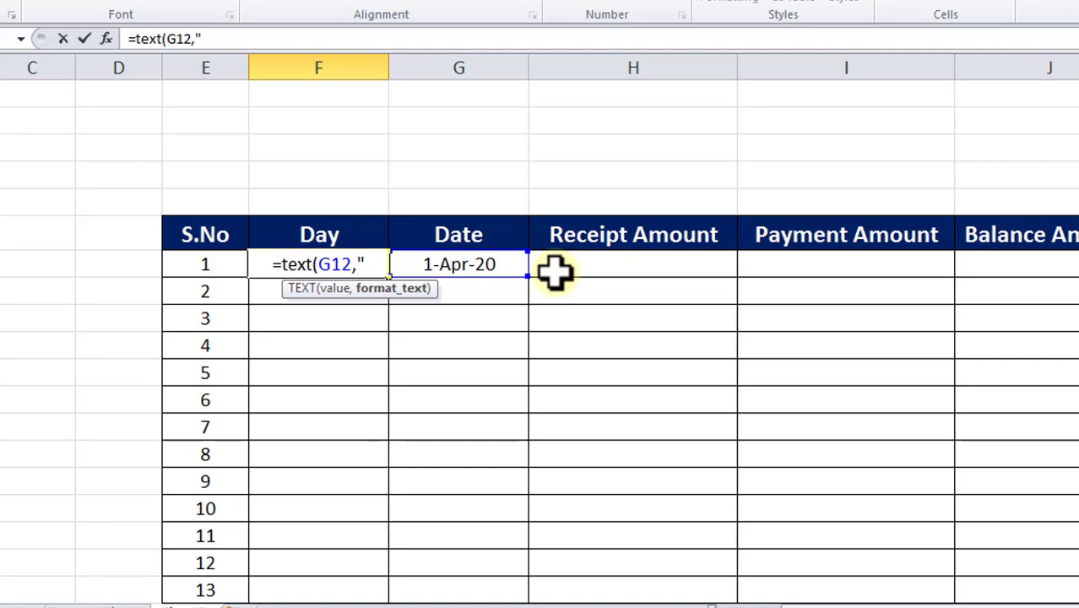
{"action": "type", "text": "ddd"}
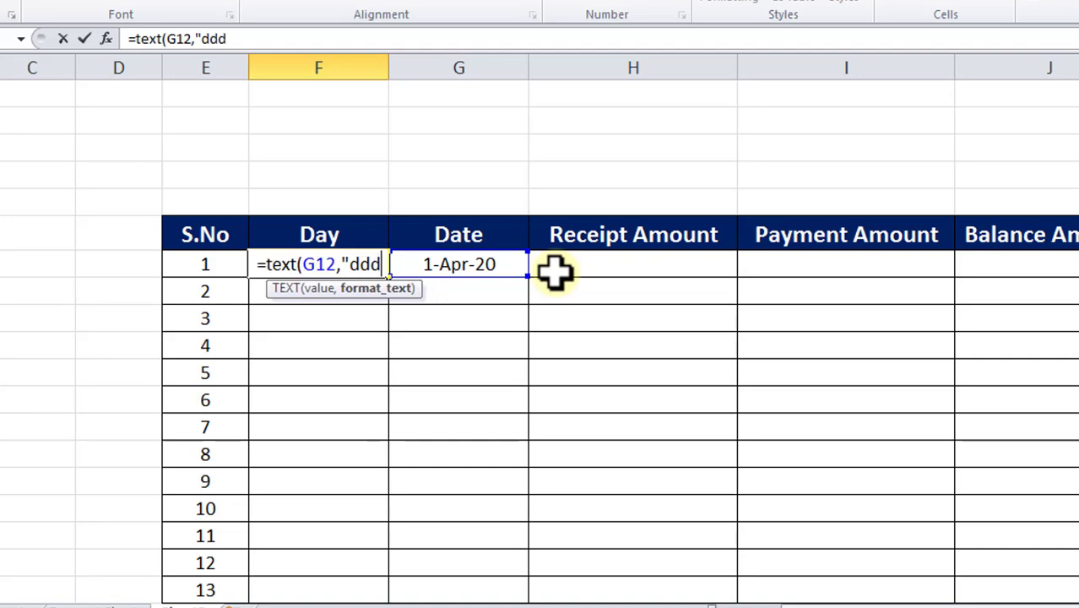
{"action": "type", "text": "\")"}
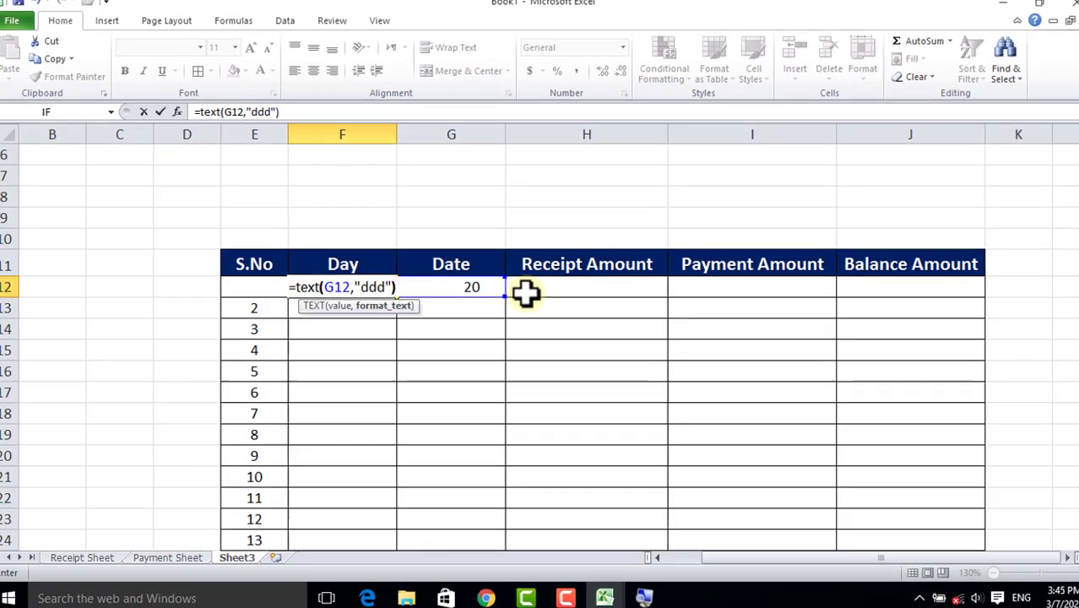
{"action": "key", "text": "Return"}
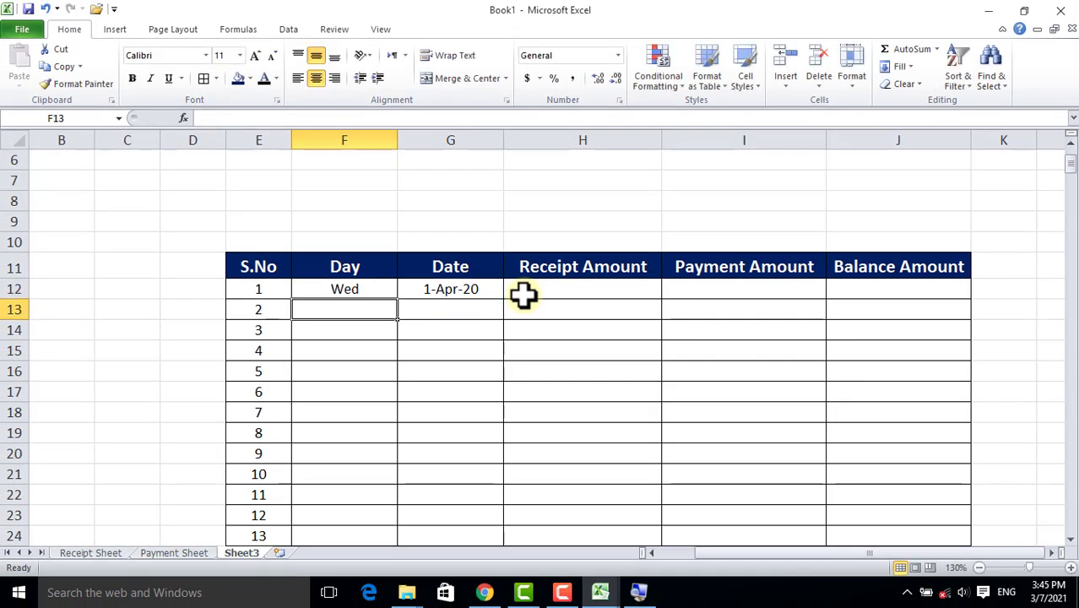
{"action": "left_click", "coordinate": [325, 289]}
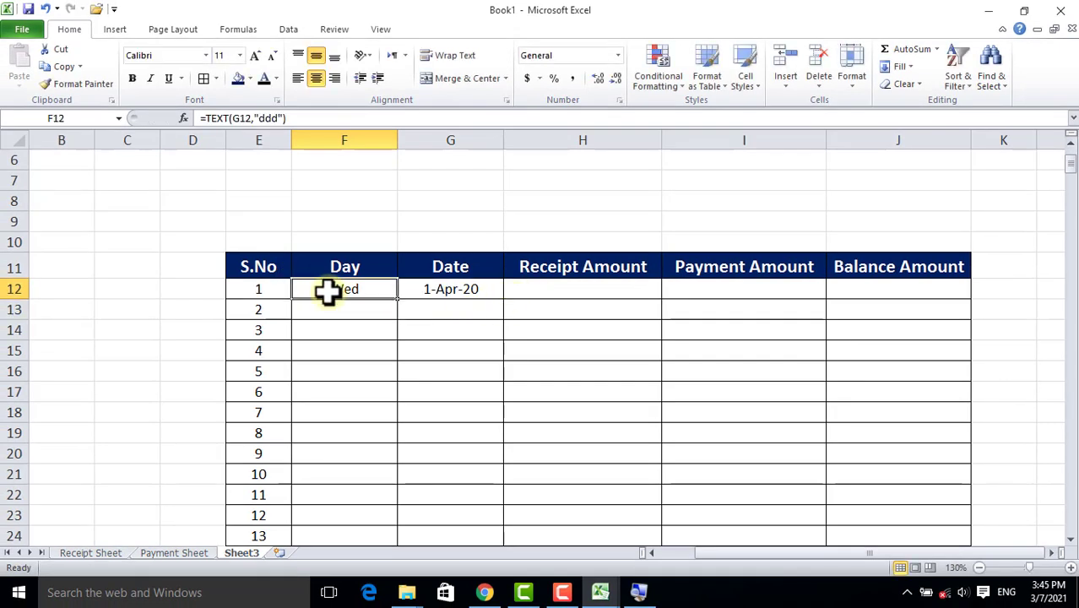
{"action": "left_click", "coordinate": [488, 290]}
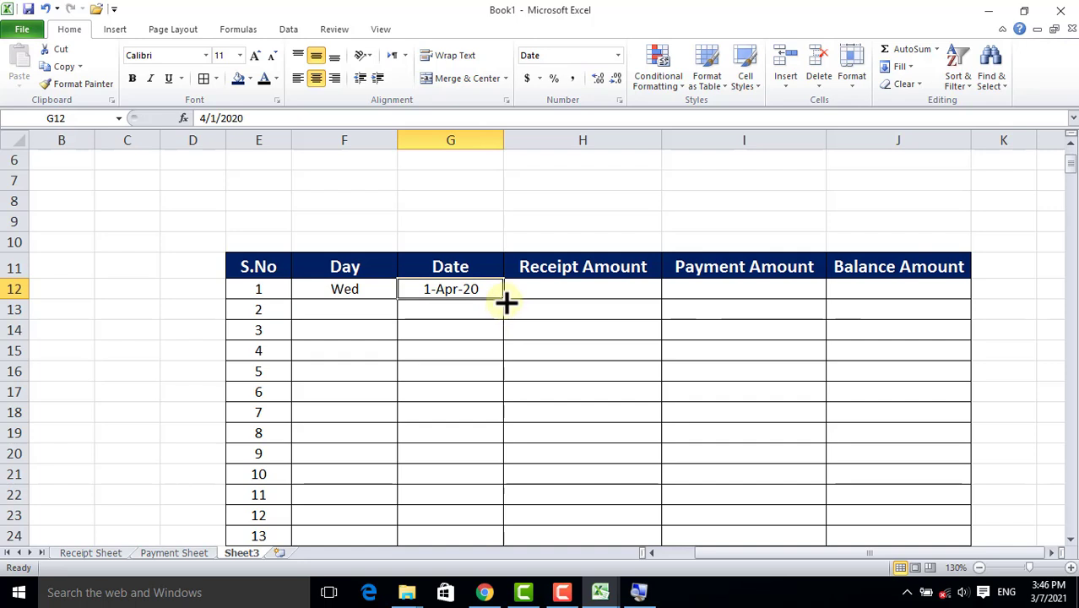
Fill daily dates down from G12 and copy F12's weekday formula down the Day column.
{"action": "double_click", "coordinate": [505, 300]}
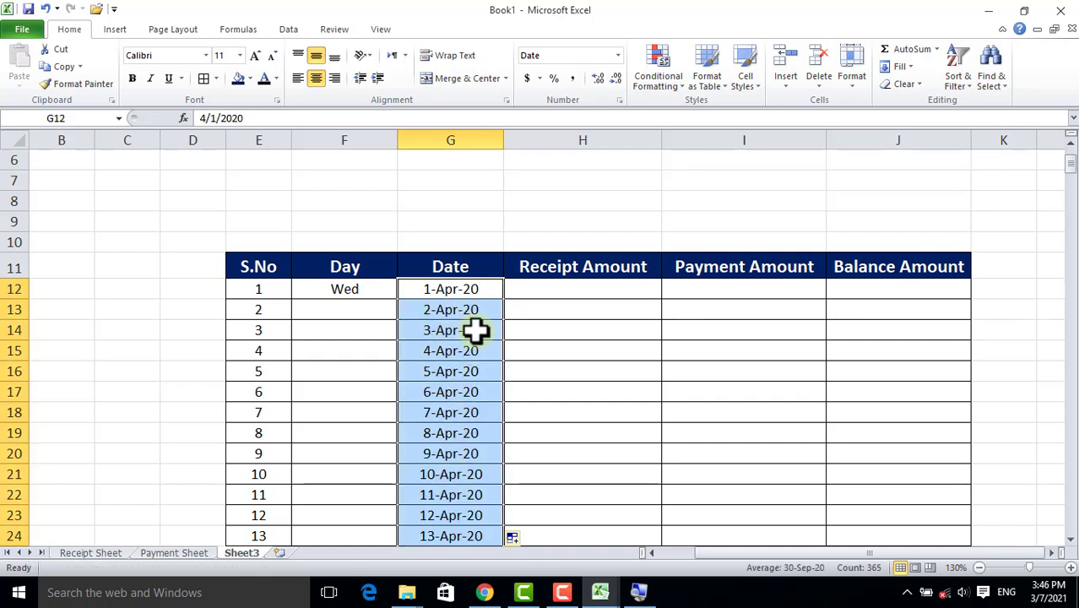
{"action": "left_click", "coordinate": [353, 289]}
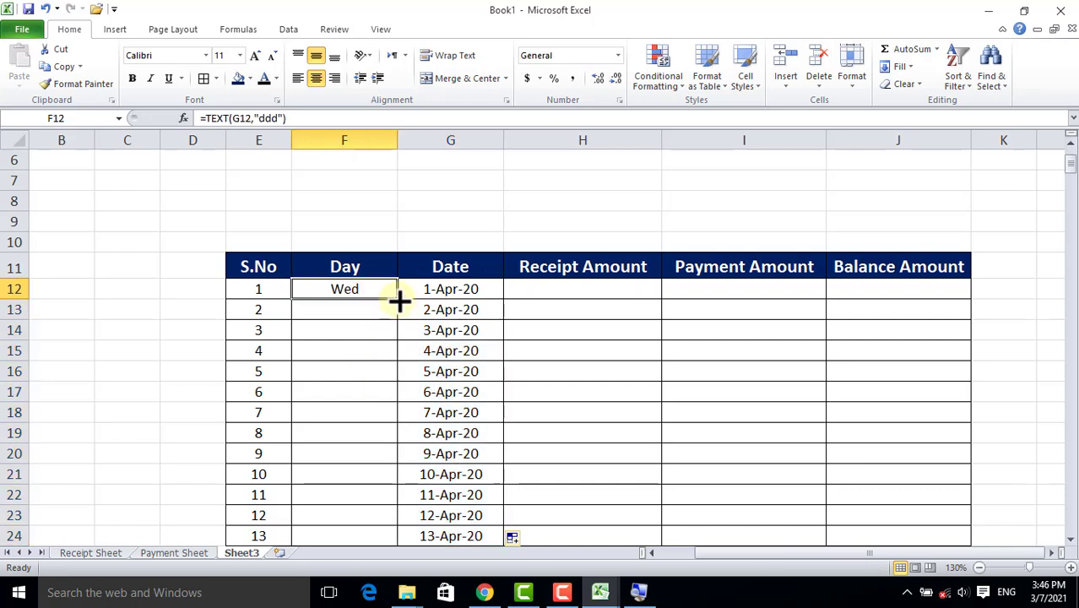
{"action": "double_click", "coordinate": [398, 298]}
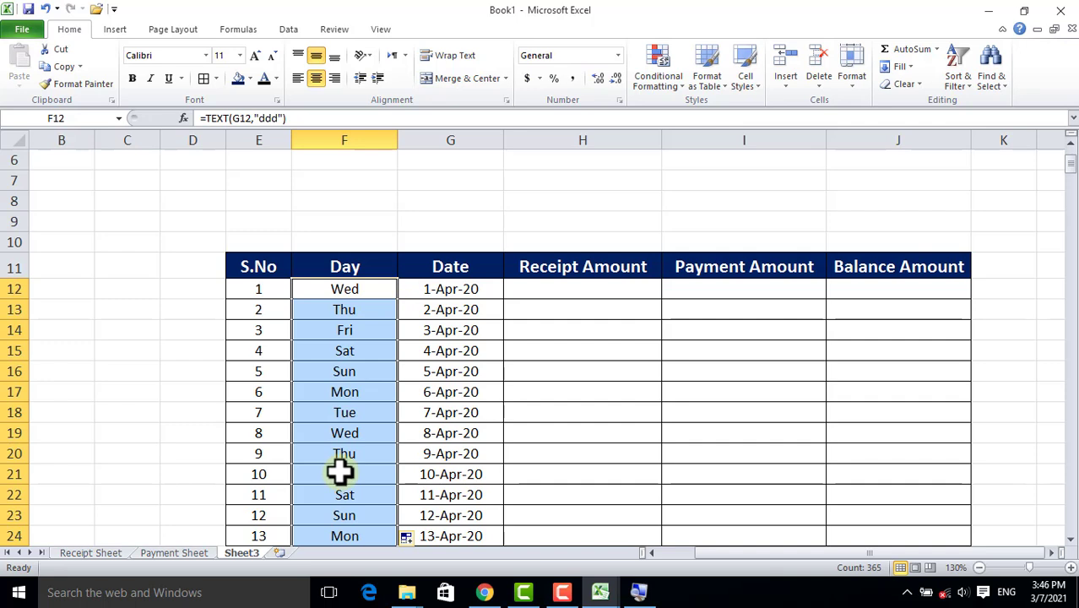
{"action": "left_click", "coordinate": [596, 290]}
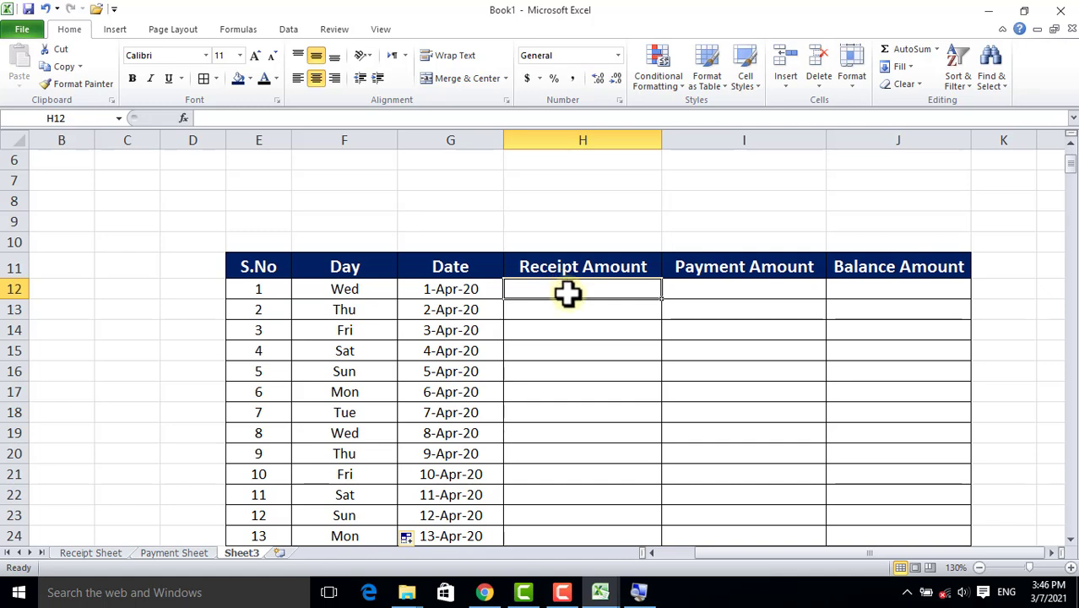
Enter =SUMIF(Table1[Date],Sheet3!G12,Table1[Amount]) in H12 using Receipt Sheet's dates and amounts.
{"action": "type", "text": "="}
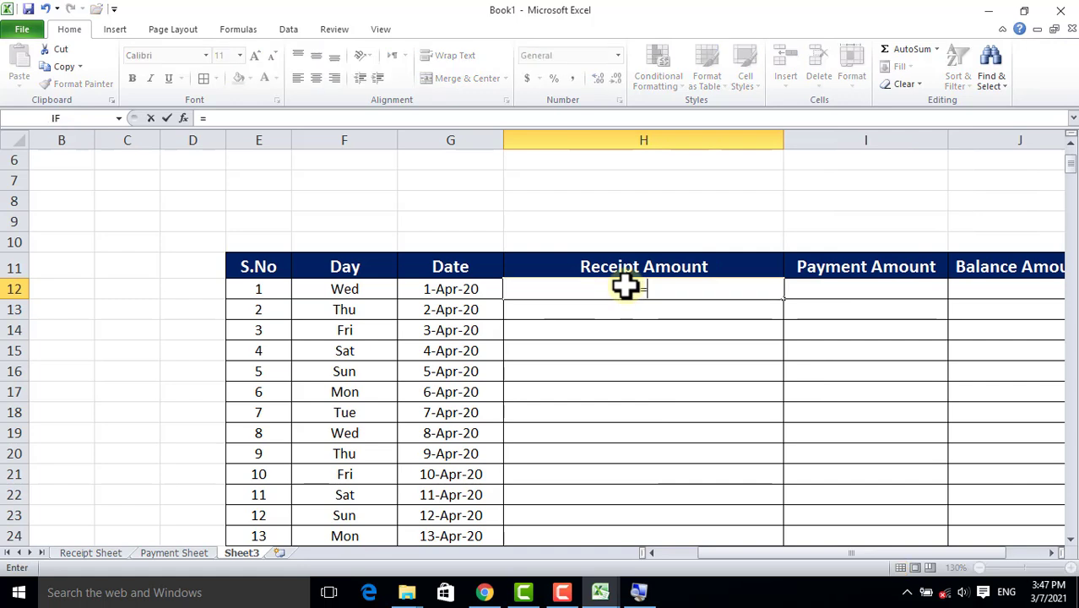
{"action": "type", "text": "sumif"}
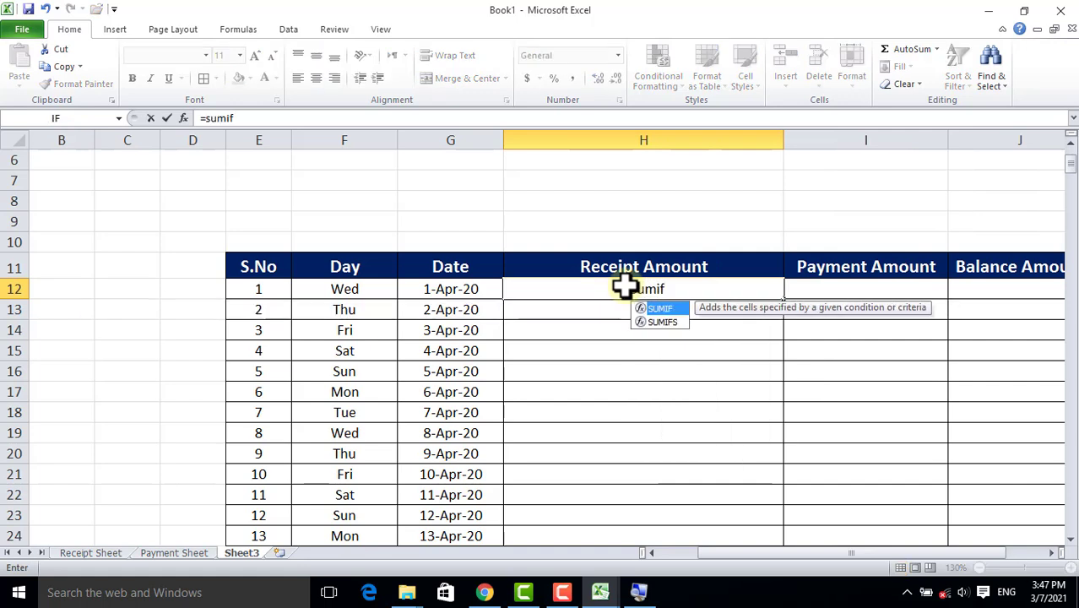
{"action": "type", "text": "("}
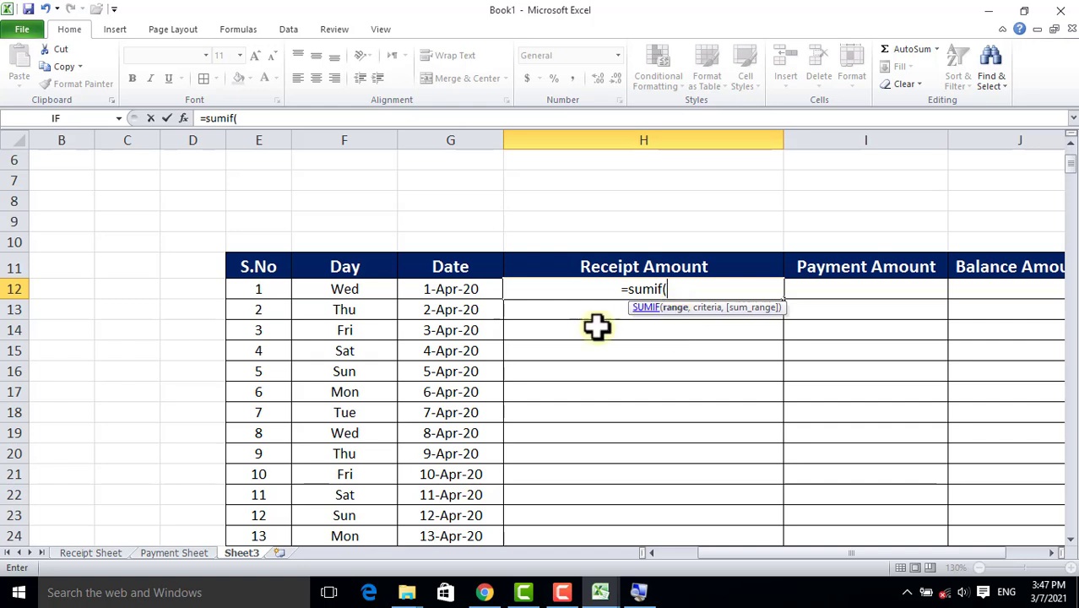
{"action": "left_click", "coordinate": [84, 553]}
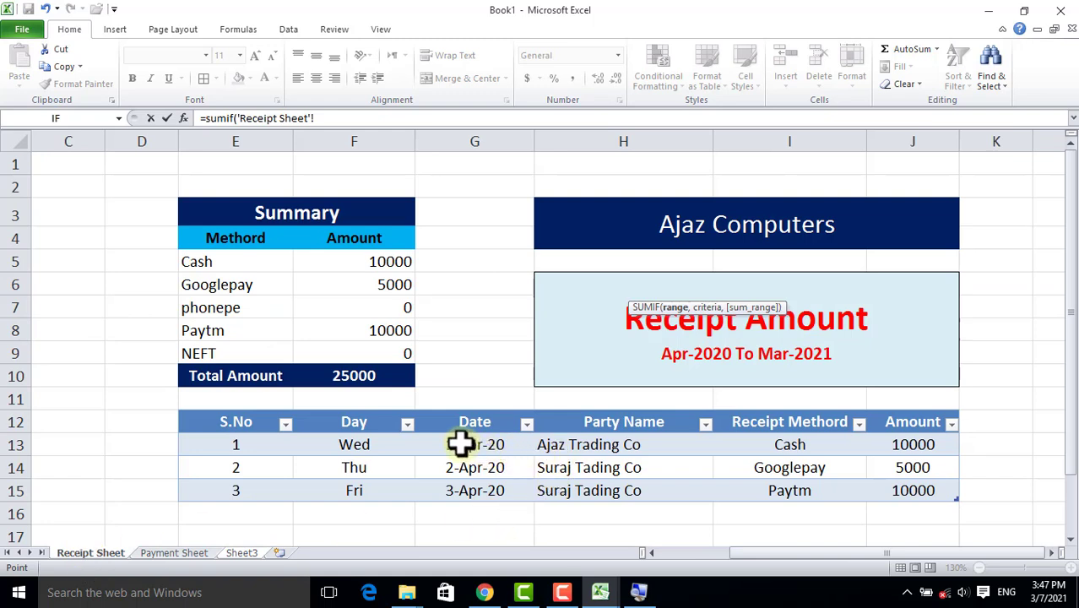
{"action": "left_click_drag", "start_coordinate": [460, 443], "coordinate": [460, 488]}
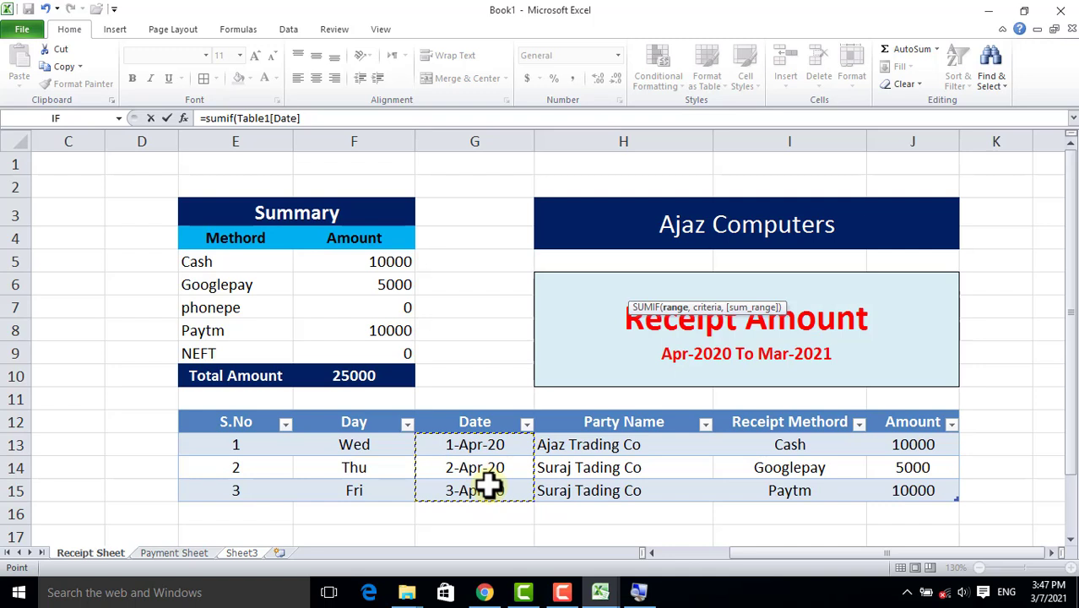
{"action": "left_click", "coordinate": [314, 118]}
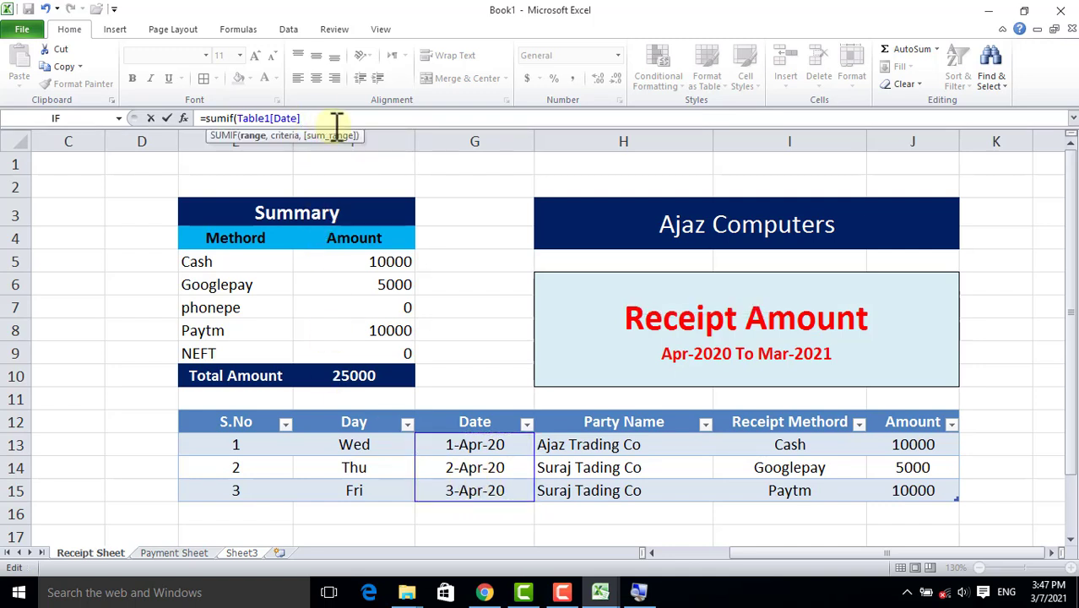
{"action": "type", "text": ","}
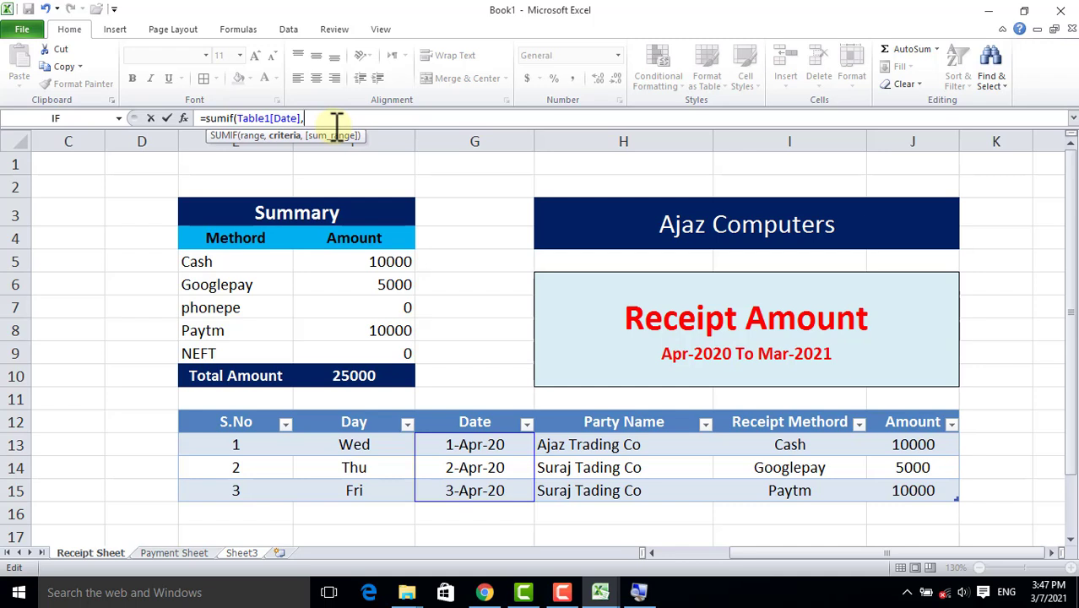
{"action": "left_click", "coordinate": [244, 552]}
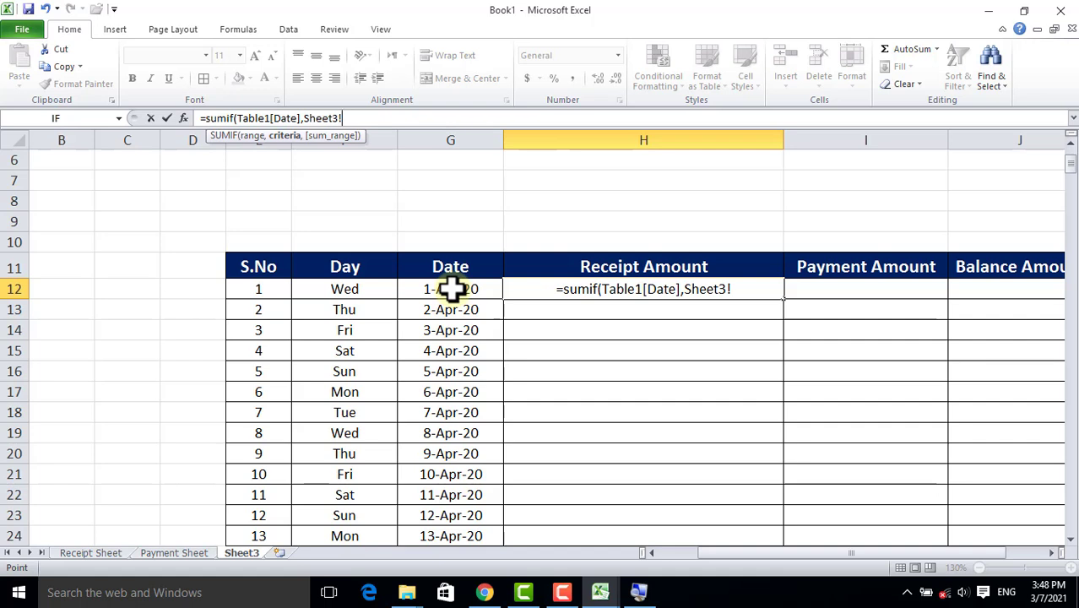
{"action": "left_click", "coordinate": [452, 290]}
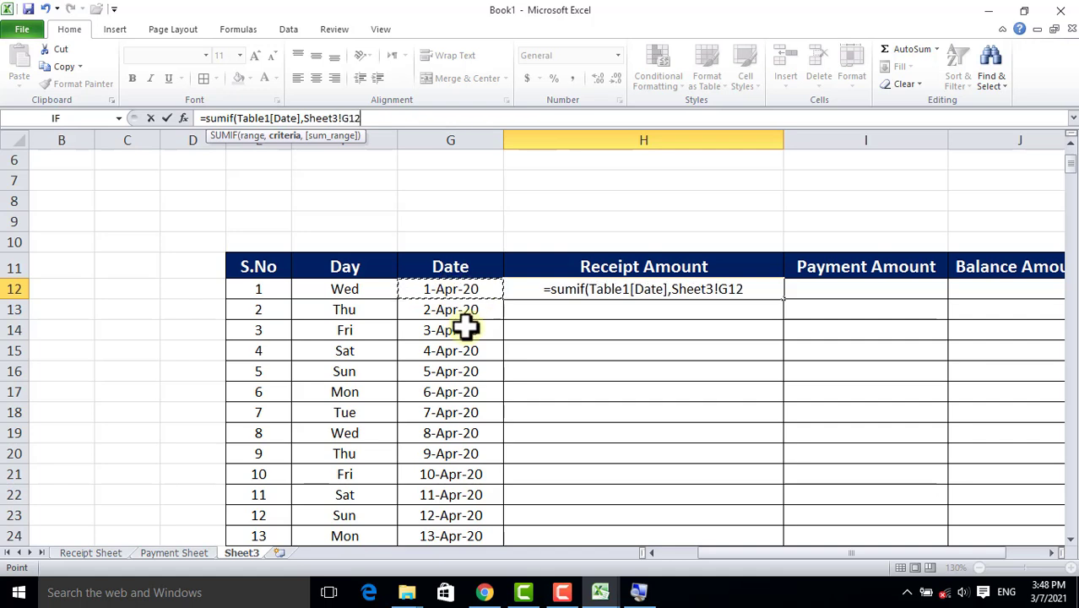
{"action": "type", "text": ","}
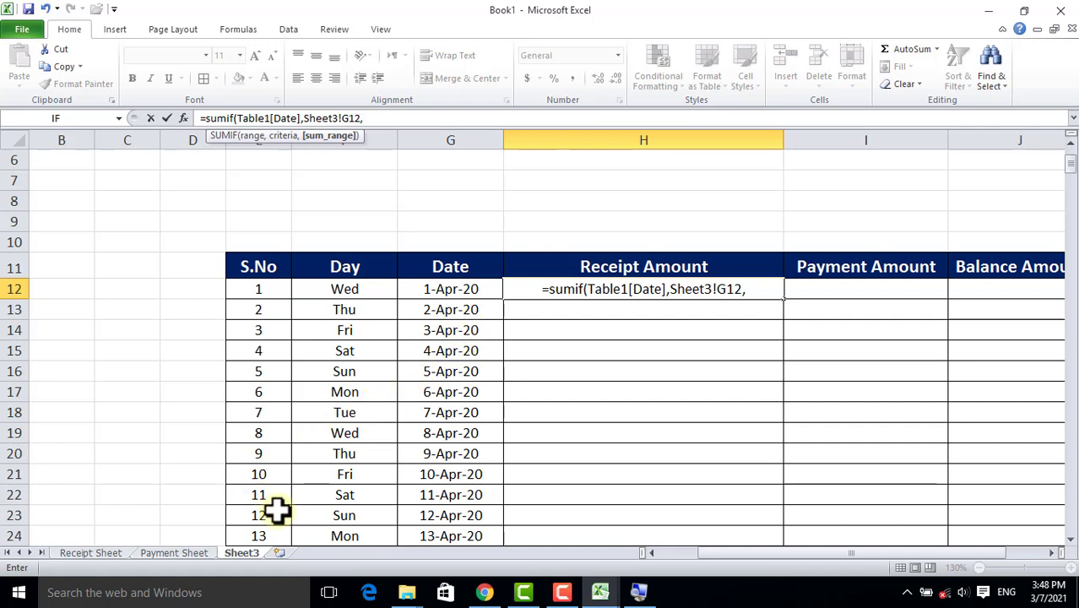
{"action": "left_click", "coordinate": [89, 551]}
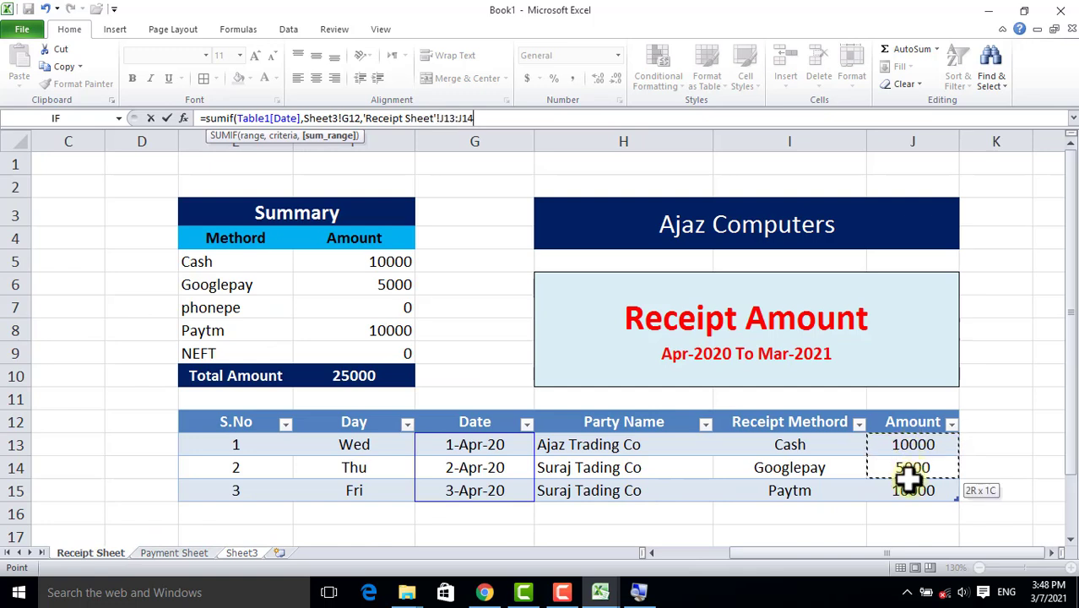
{"action": "left_click_drag", "start_coordinate": [912, 439], "coordinate": [909, 485]}
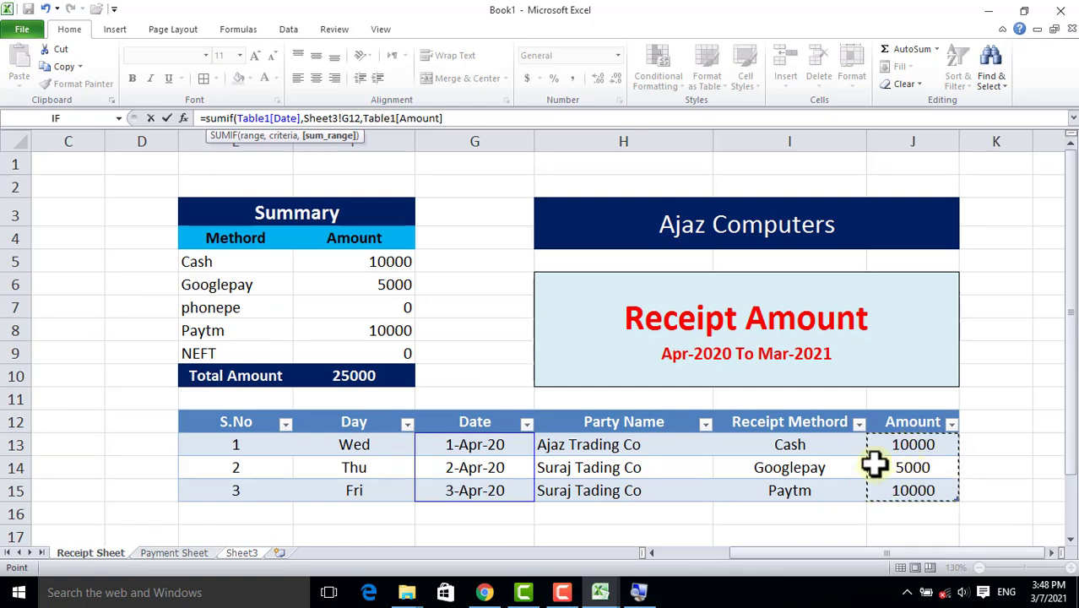
{"action": "key", "text": "Return"}
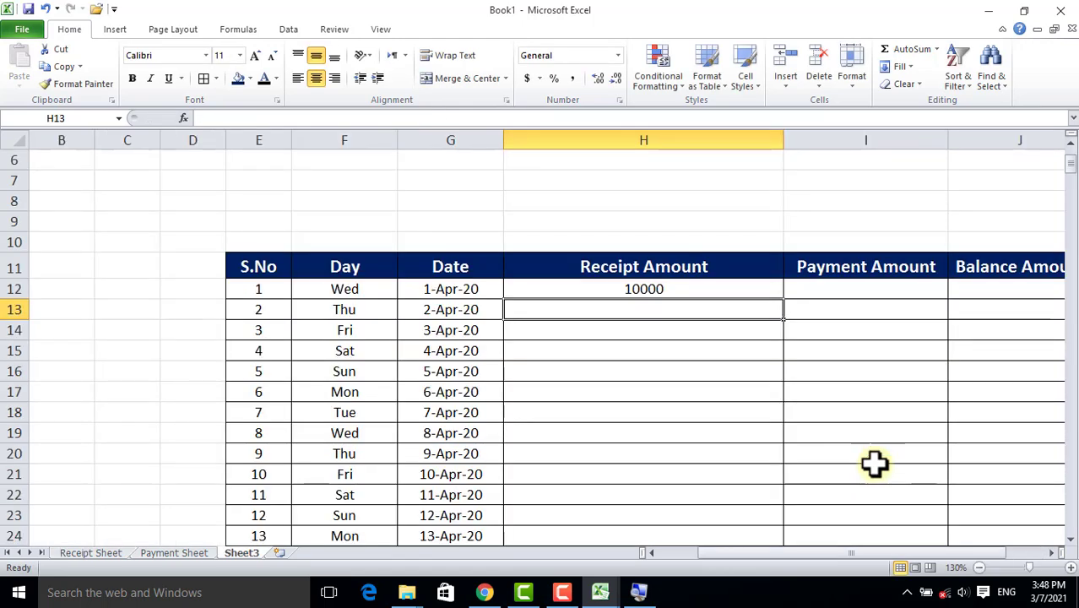
Copy H12's receipt SUMIF down the column, giving 5000 for 2-Apr-20 and 10000 for 3-Apr-20.
{"action": "left_click", "coordinate": [723, 289]}
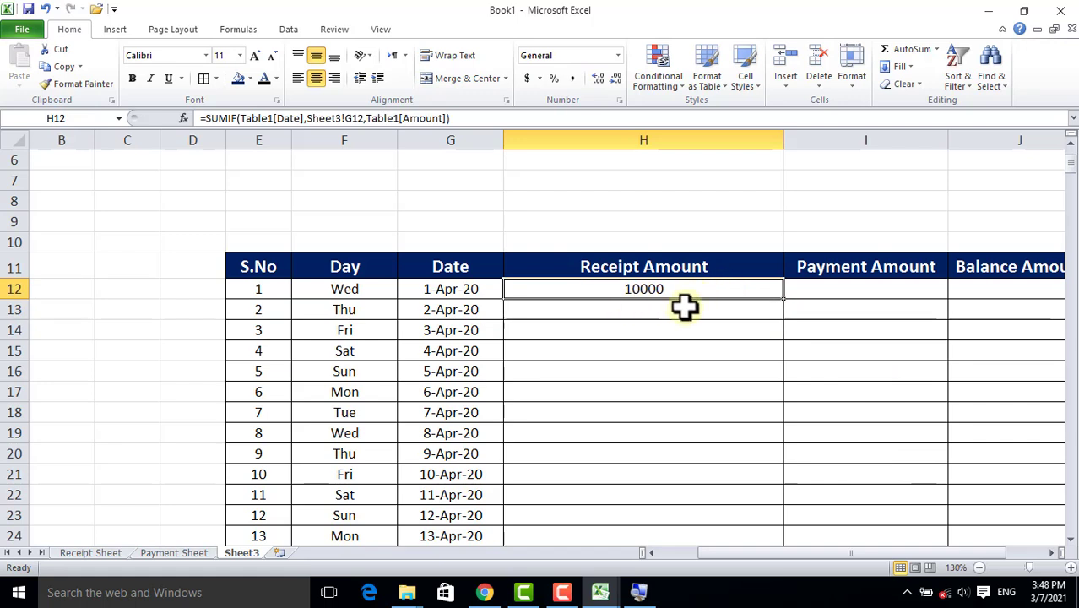
{"action": "double_click", "coordinate": [784, 300]}
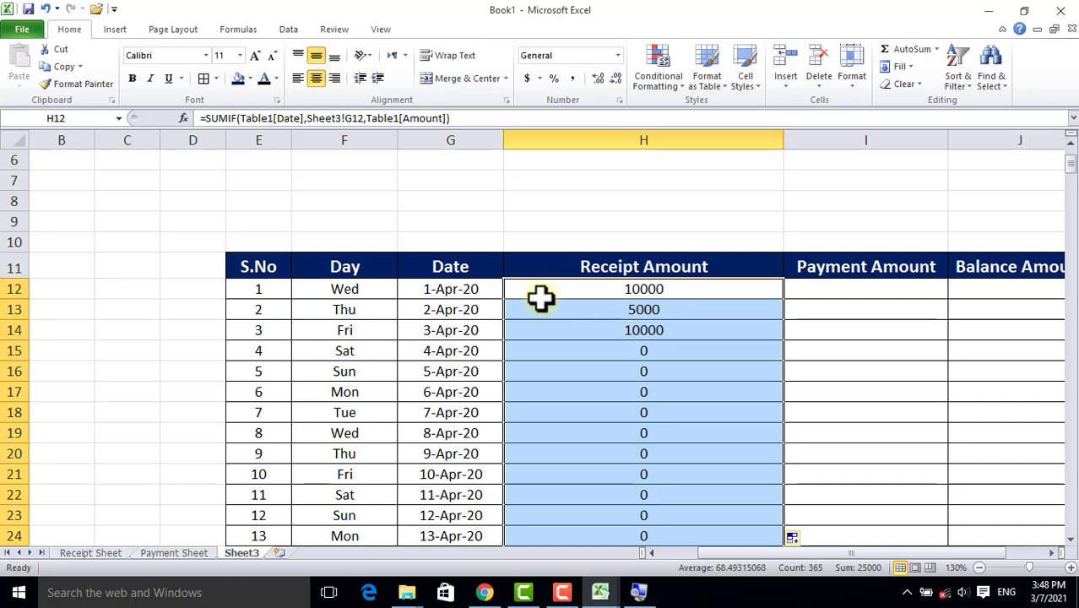
{"action": "left_click", "coordinate": [456, 290]}
{"action": "left_click", "coordinate": [448, 310]}
{"action": "left_click", "coordinate": [445, 330]}
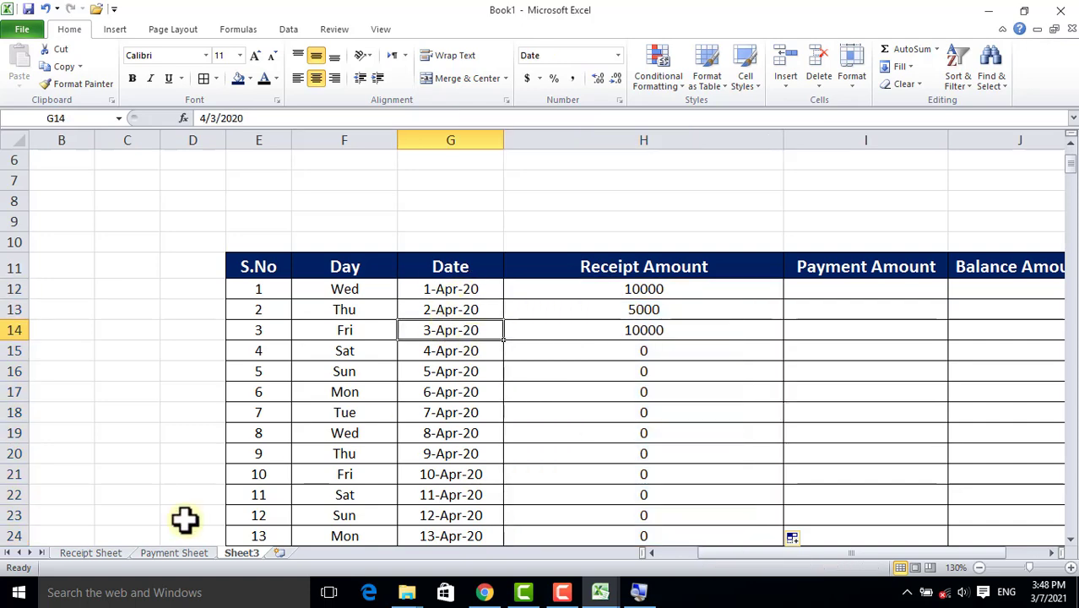
{"action": "left_click", "coordinate": [105, 552]}
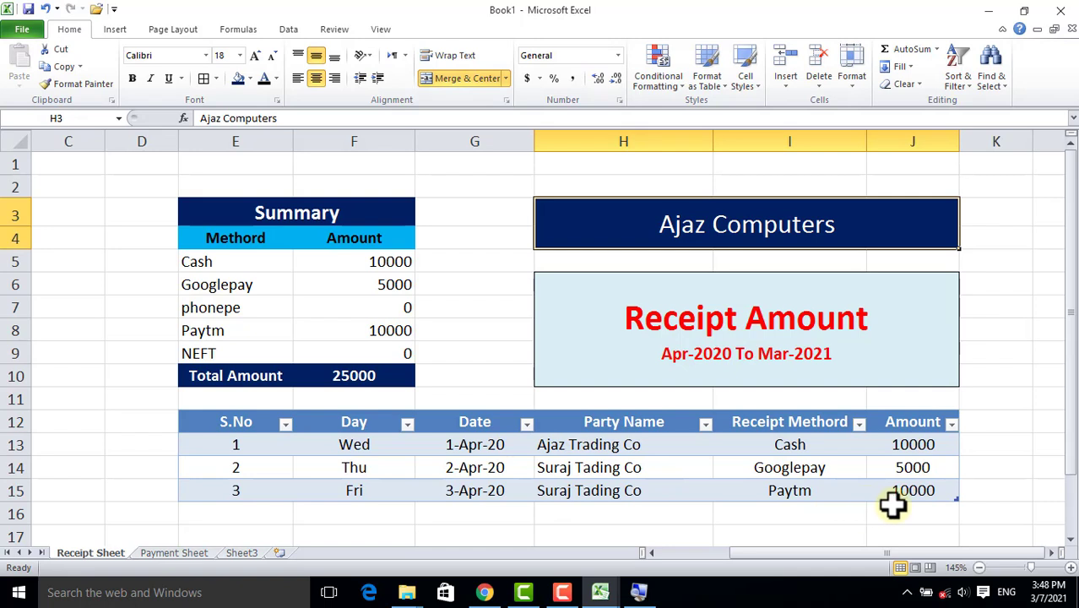
Redate the third receipt in G15 to 2-Apr-20 and view Sheet3's updated 15000 total.
{"action": "left_click", "coordinate": [447, 493]}
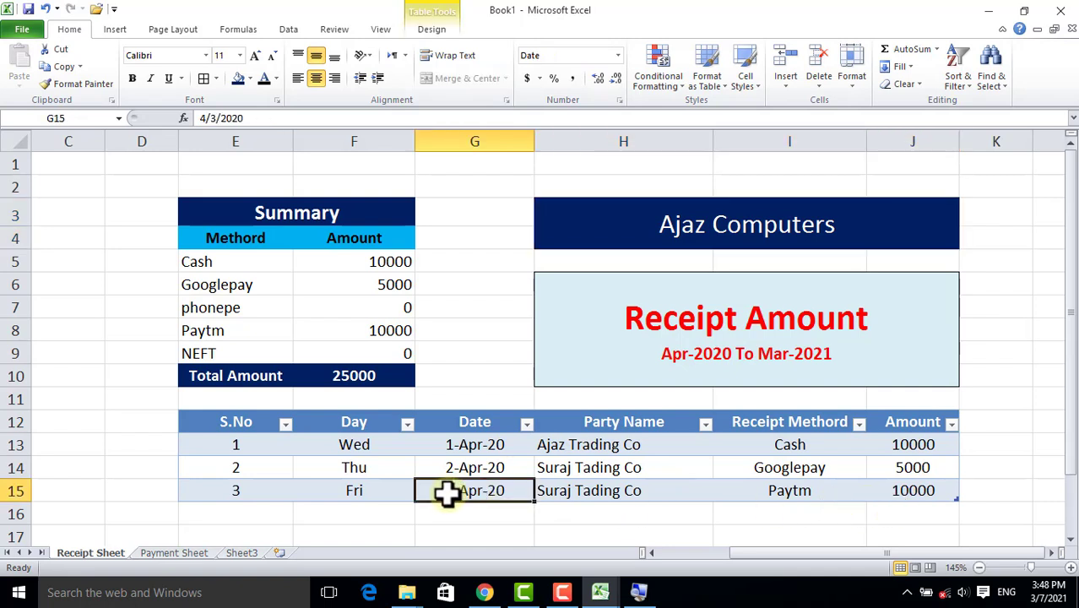
{"action": "left_click", "coordinate": [494, 467]}
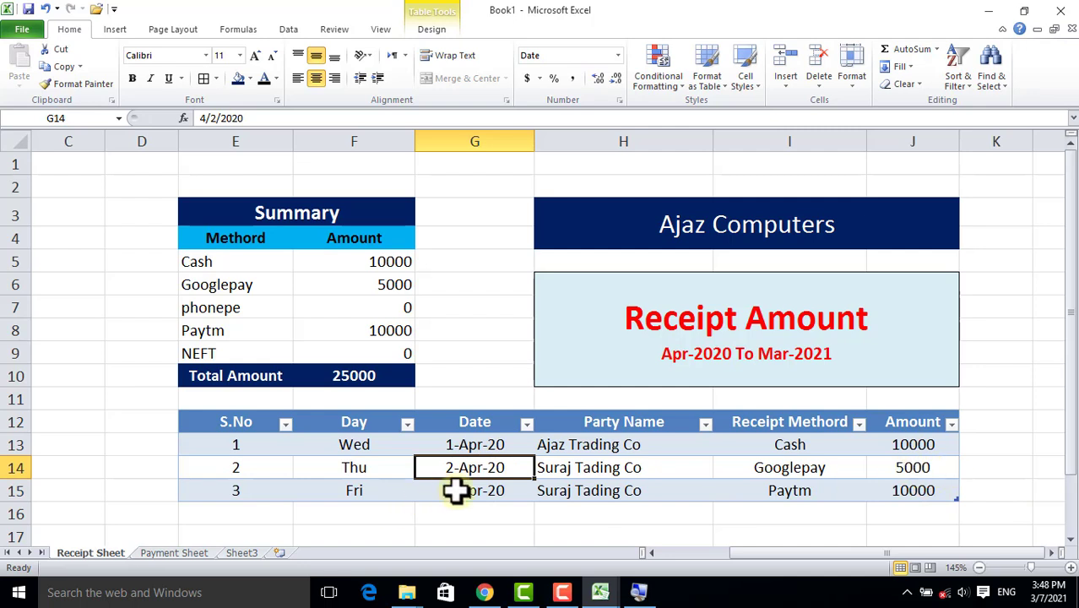
{"action": "left_click", "coordinate": [458, 489]}
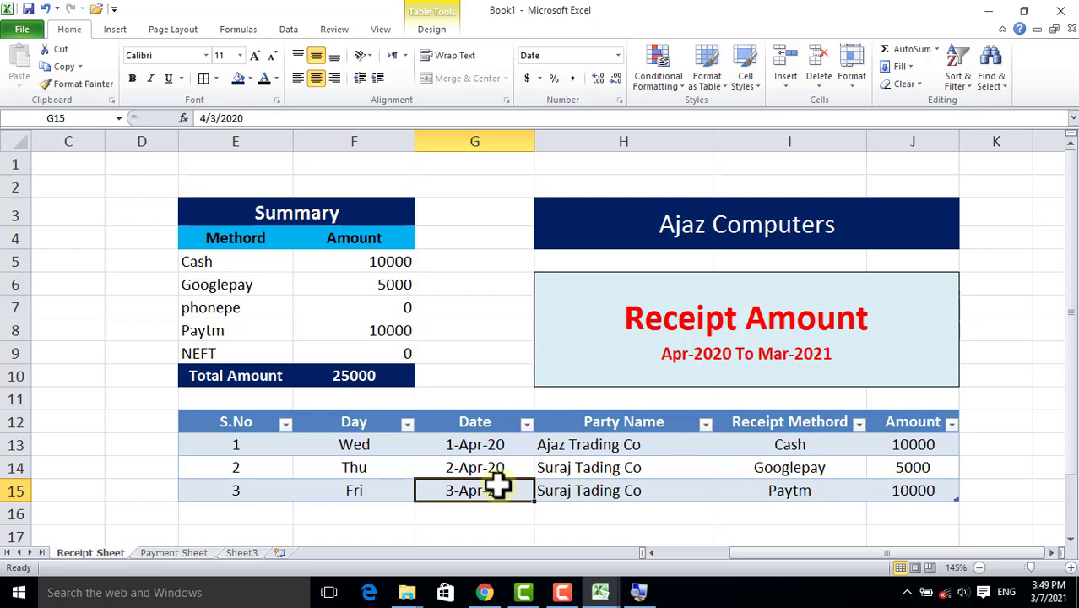
{"action": "type", "text": "4-2-"}
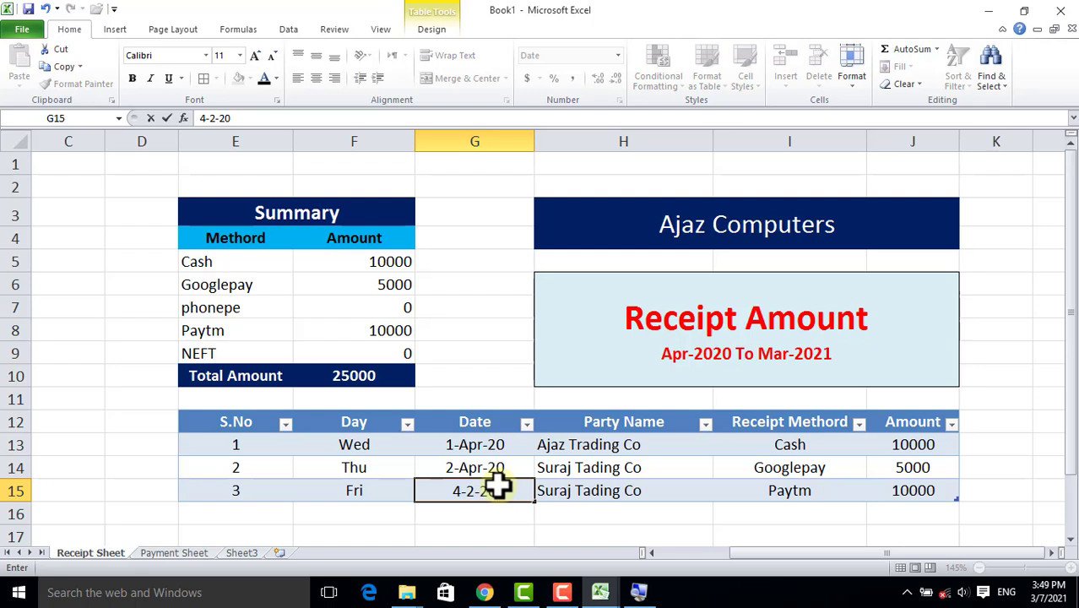
{"action": "key", "text": "Tab"}
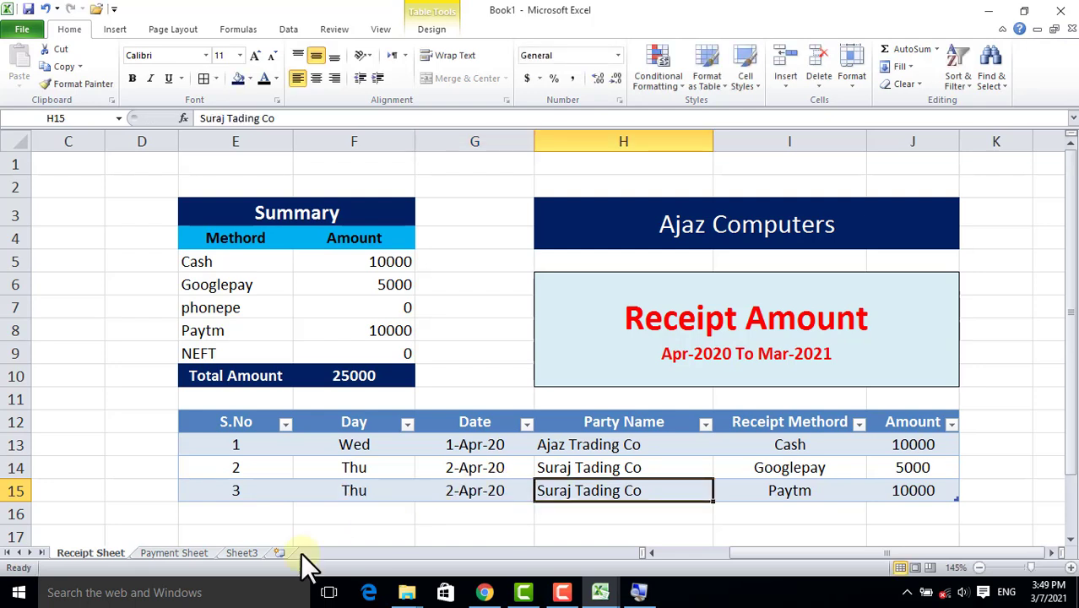
{"action": "left_click", "coordinate": [240, 553]}
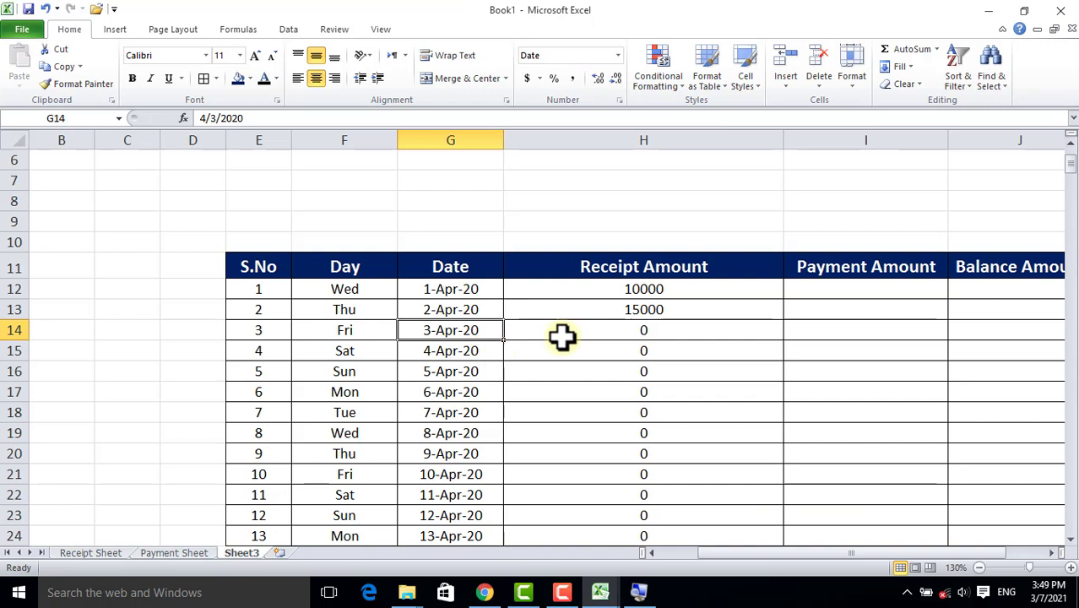
Start a SUMIF in I12 with the Payment Sheet's Table14[Date] column as range.
{"action": "left_click", "coordinate": [587, 312]}
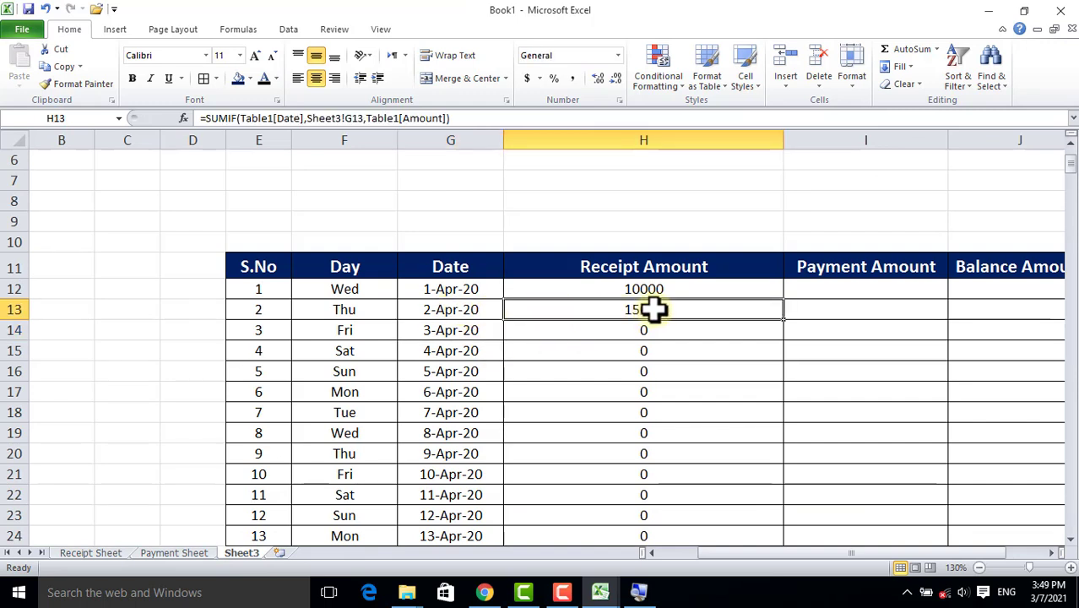
{"action": "left_click", "coordinate": [457, 291]}
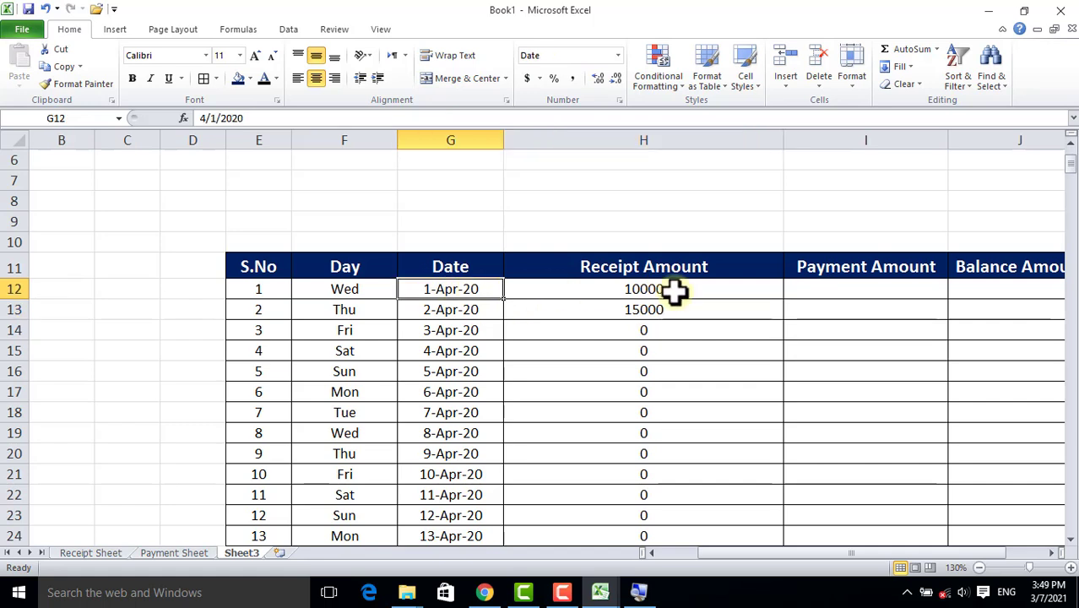
{"action": "left_click", "coordinate": [797, 291]}
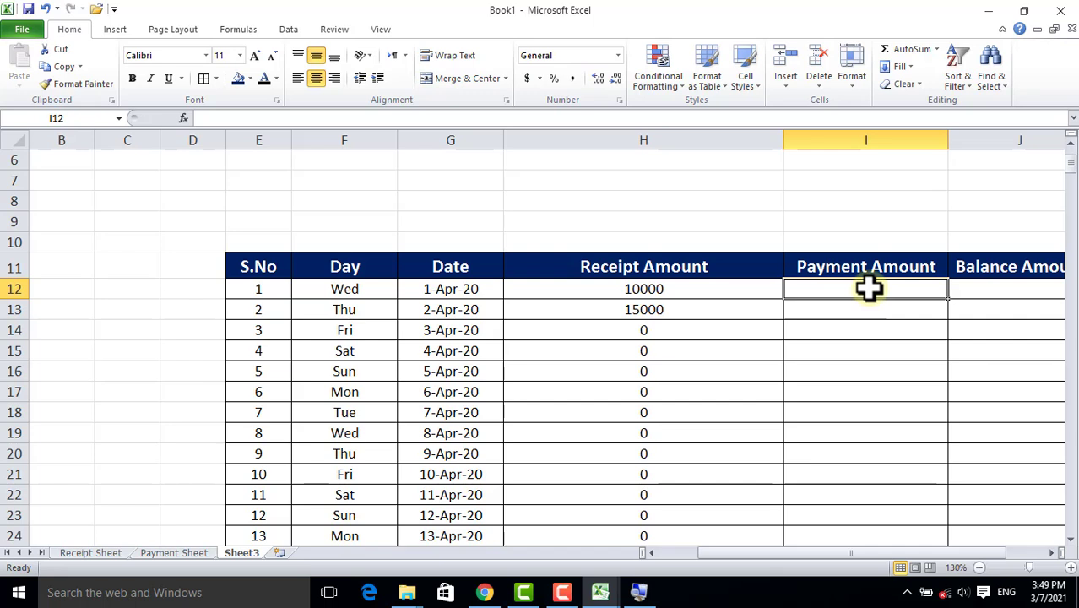
{"action": "type", "text": "="}
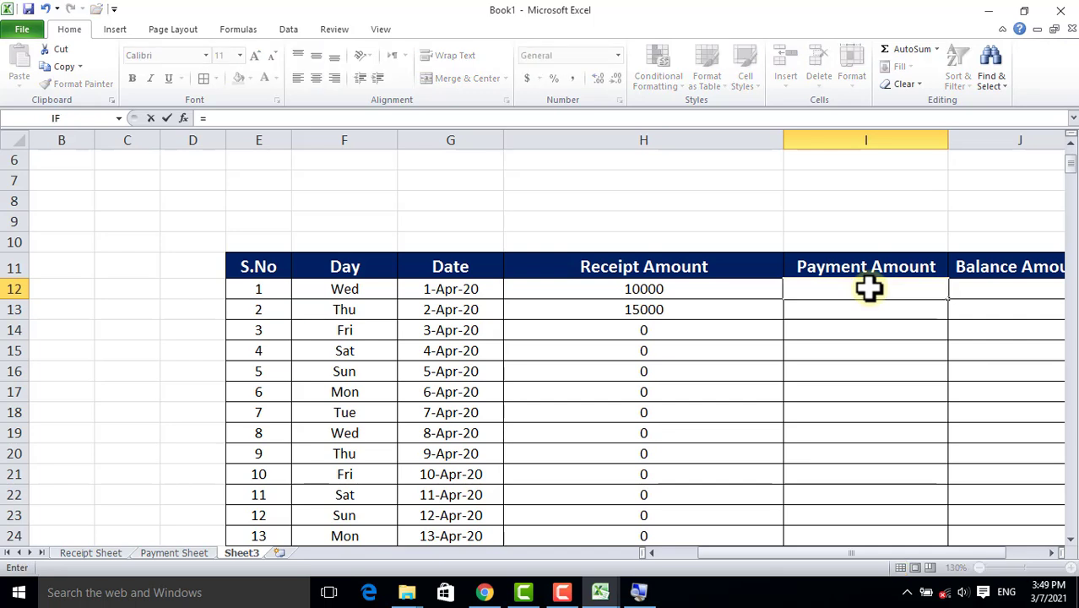
{"action": "type", "text": "sumif"}
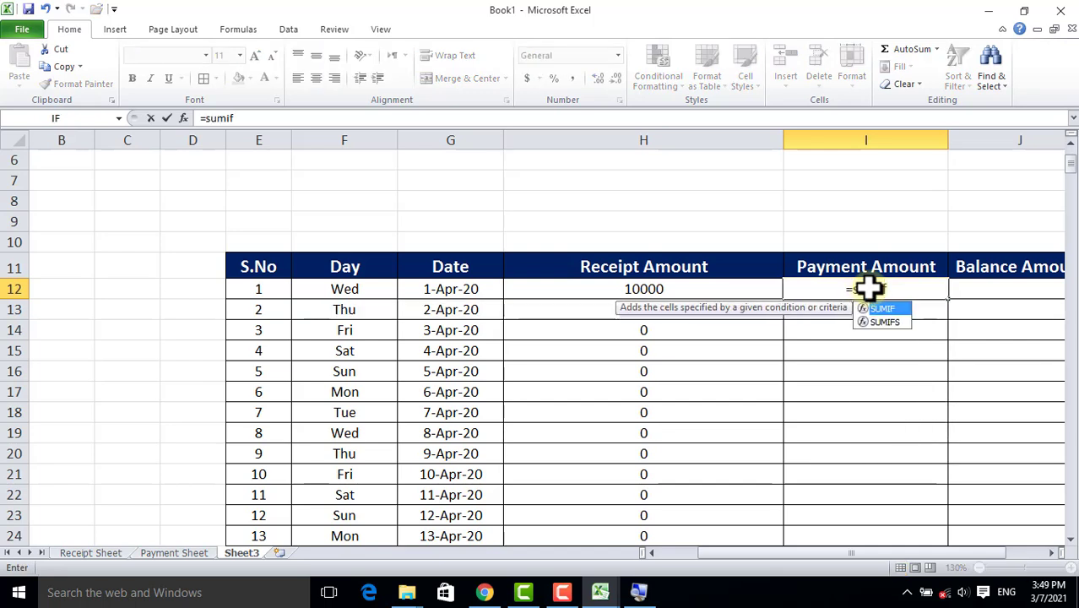
{"action": "type", "text": "("}
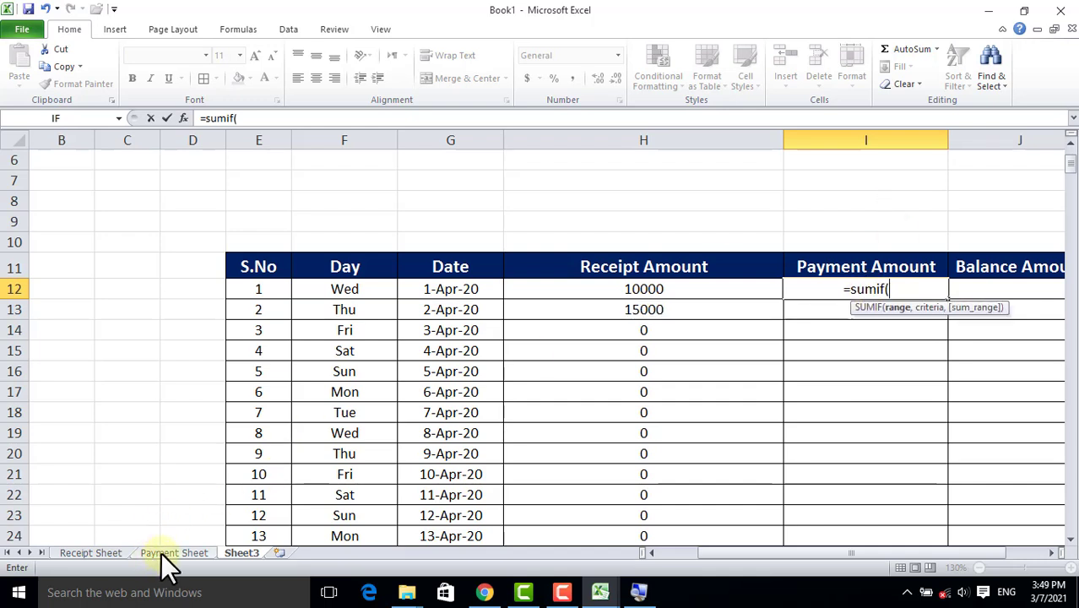
{"action": "left_click", "coordinate": [165, 554]}
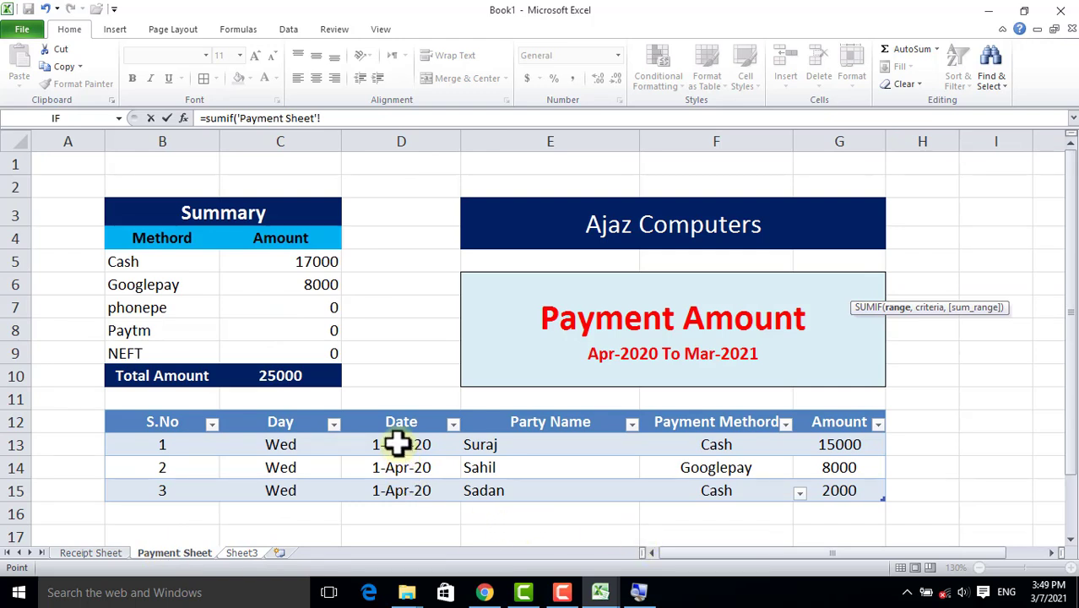
{"action": "left_click_drag", "start_coordinate": [397, 442], "coordinate": [393, 490]}
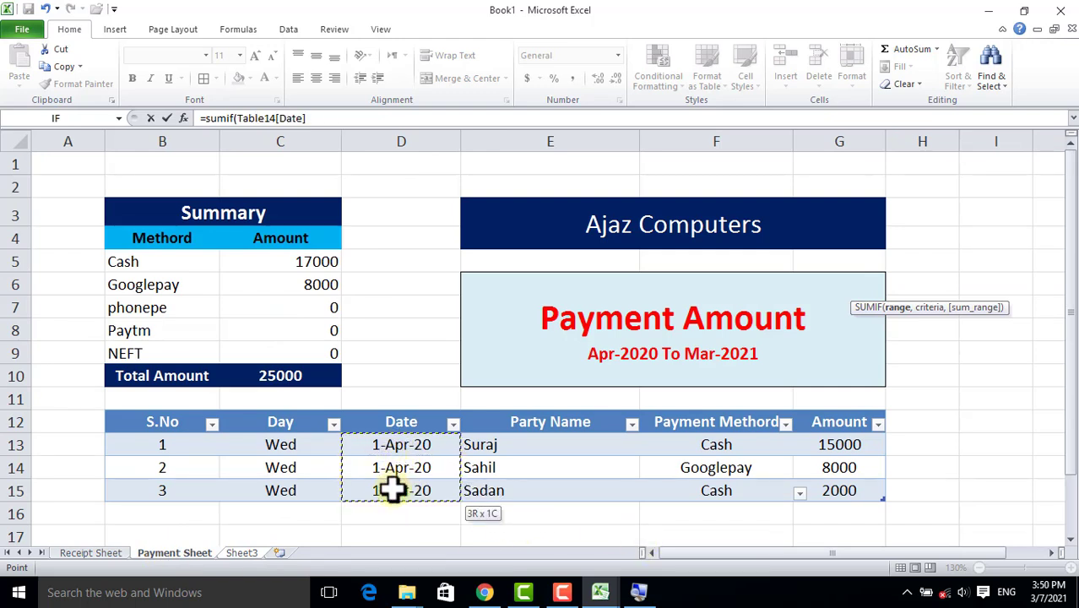
{"action": "left_click_drag", "start_coordinate": [392, 490], "coordinate": [391, 486]}
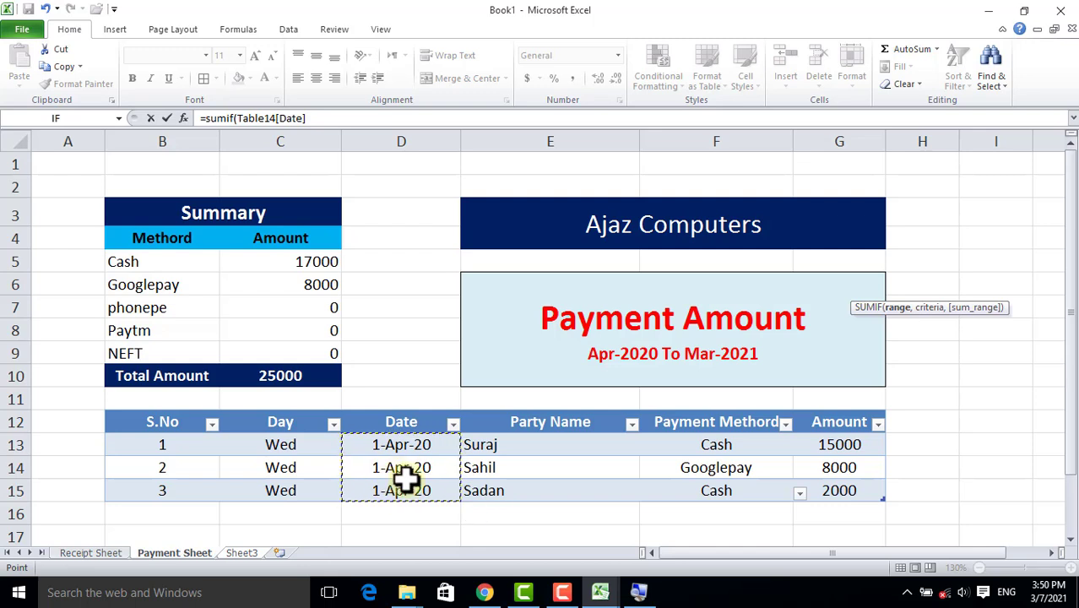
Add Sheet3!G12 as criterion and Table14[Amount] as sum range, then commit the formula.
{"action": "left_click", "coordinate": [325, 116]}
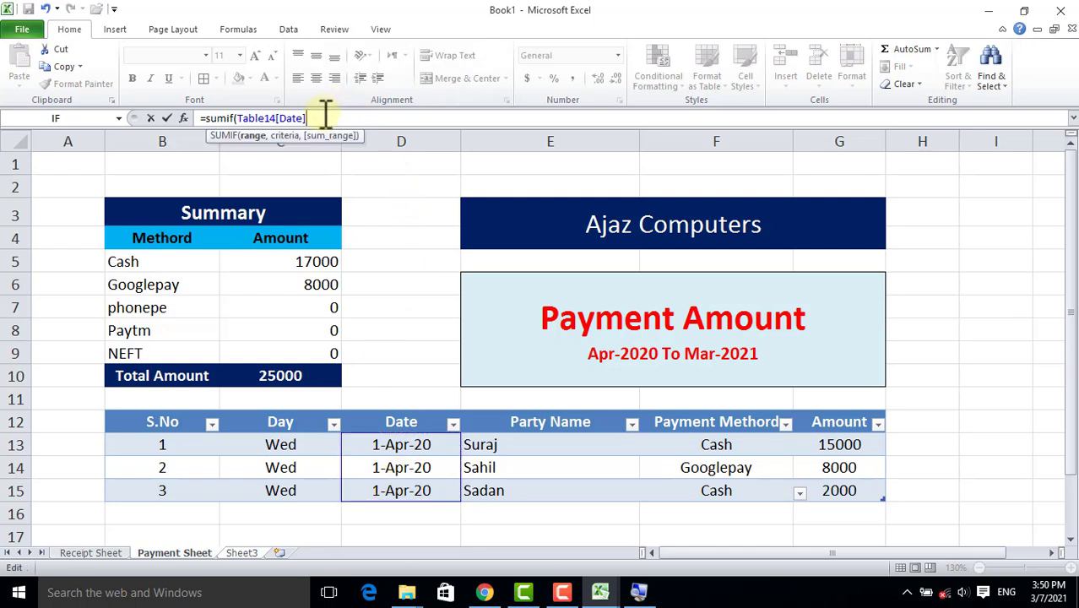
{"action": "type", "text": ","}
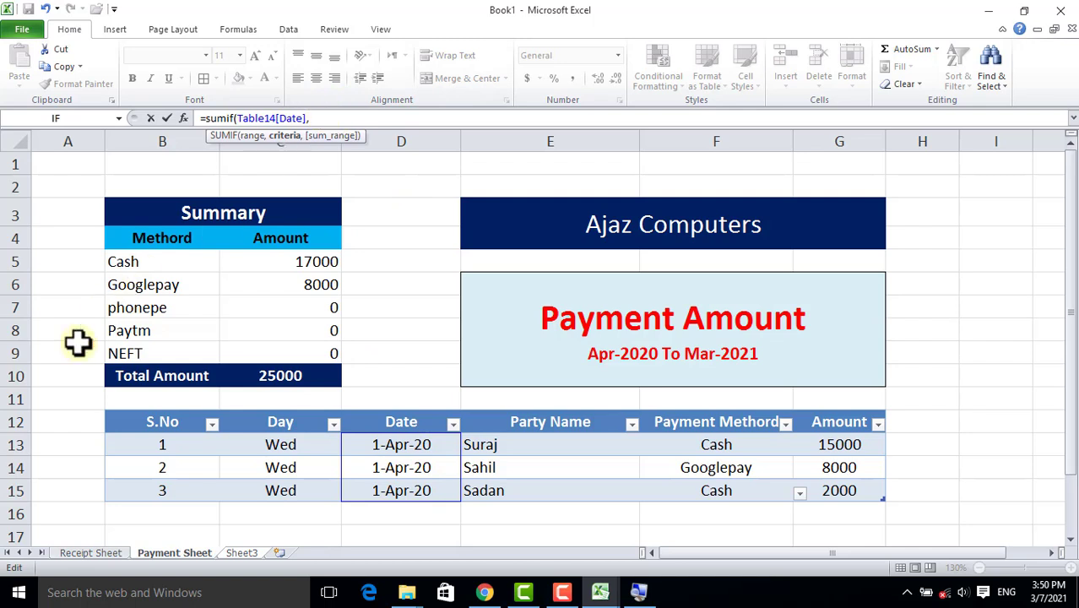
{"action": "left_click", "coordinate": [249, 556]}
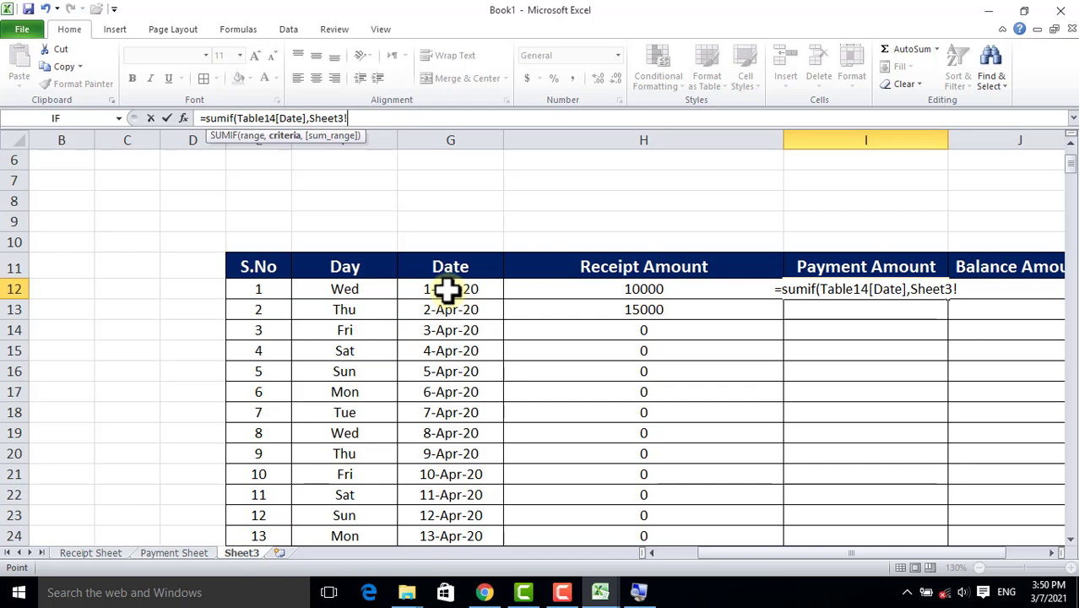
{"action": "left_click", "coordinate": [450, 288]}
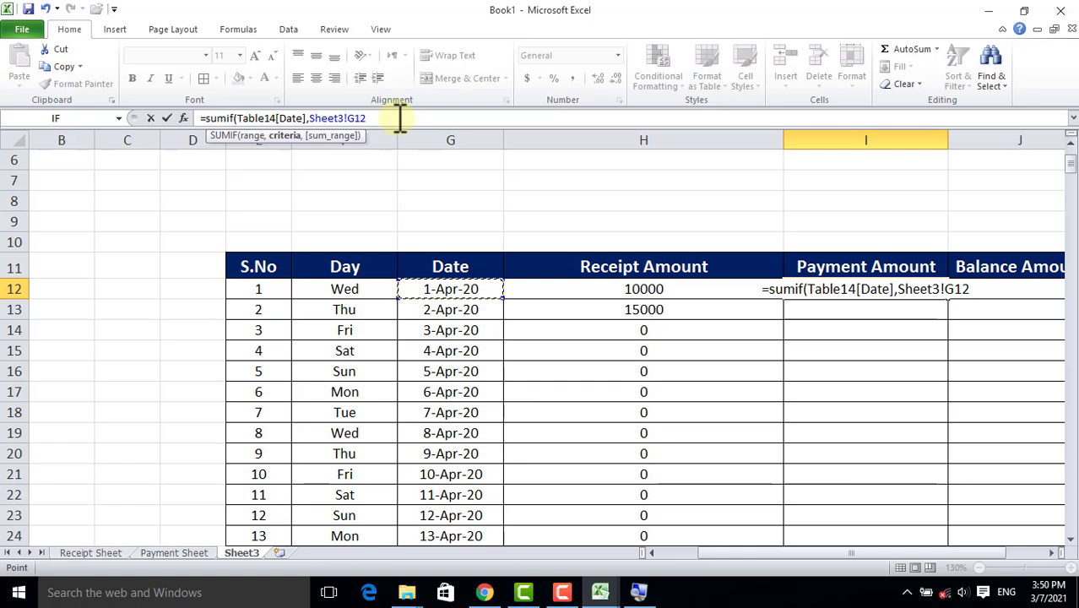
{"action": "type", "text": ","}
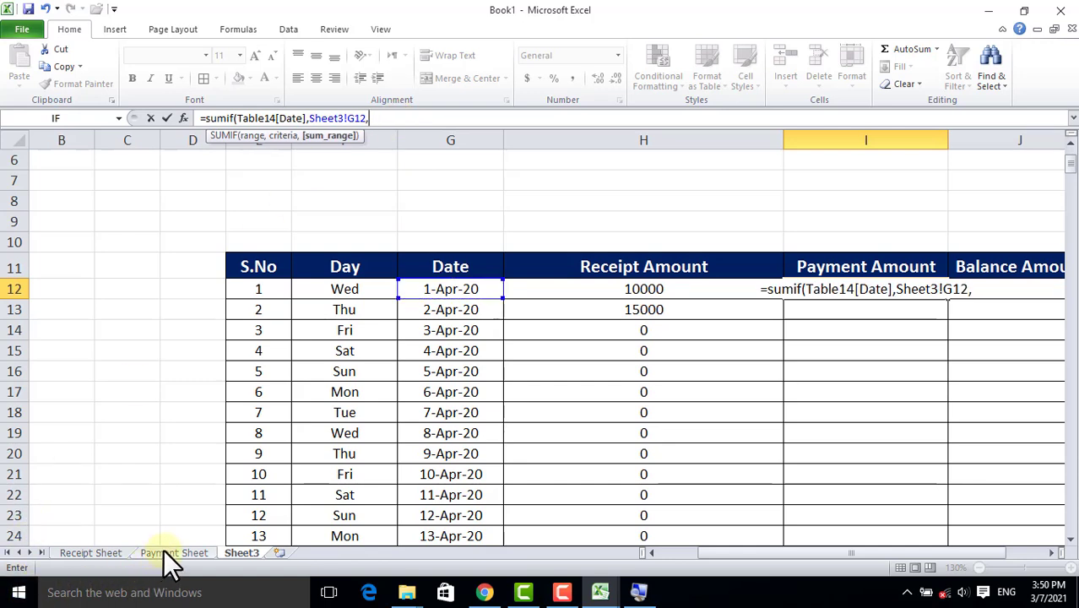
{"action": "left_click", "coordinate": [169, 553]}
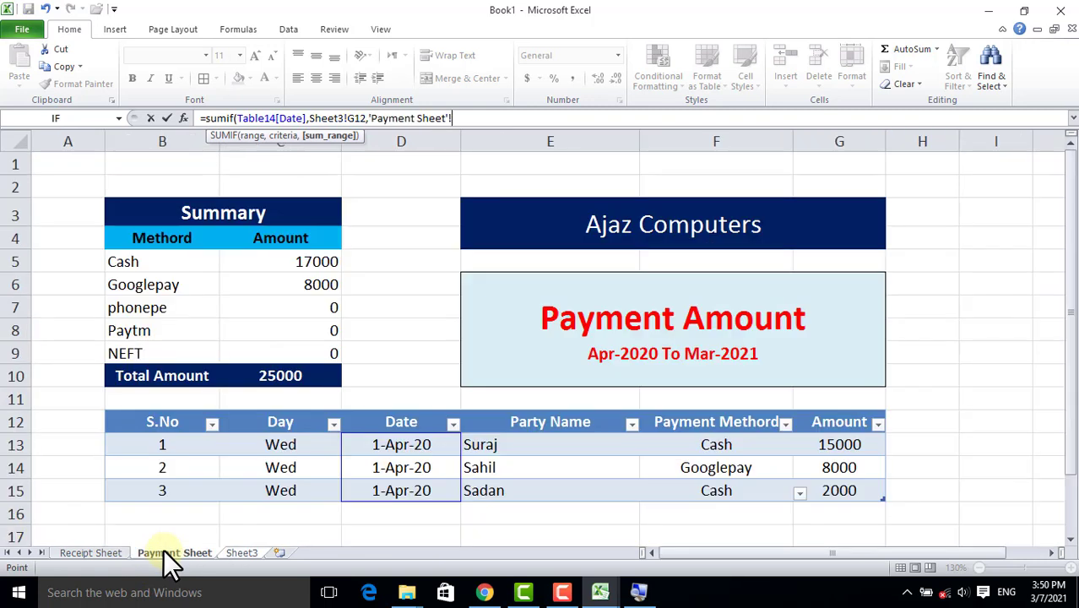
{"action": "left_click", "coordinate": [831, 445]}
{"action": "left_click_drag", "start_coordinate": [827, 460], "coordinate": [830, 482]}
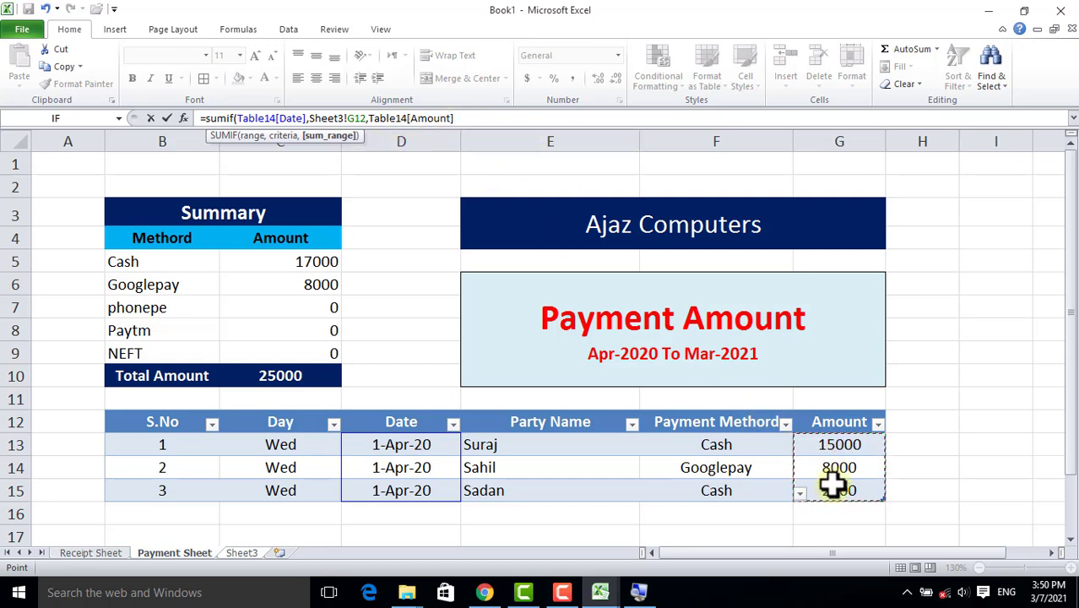
{"action": "key", "text": "Return"}
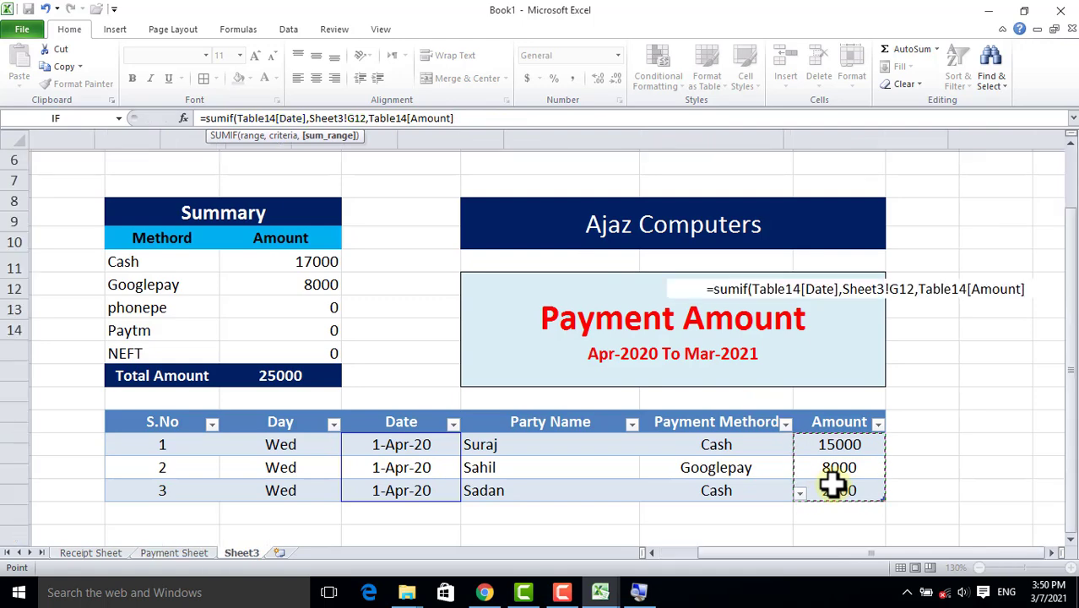
Copy the I12 payment SUMIF down column I, check the Payment Sheet, and return to Sheet3.
{"action": "left_click", "coordinate": [876, 291]}
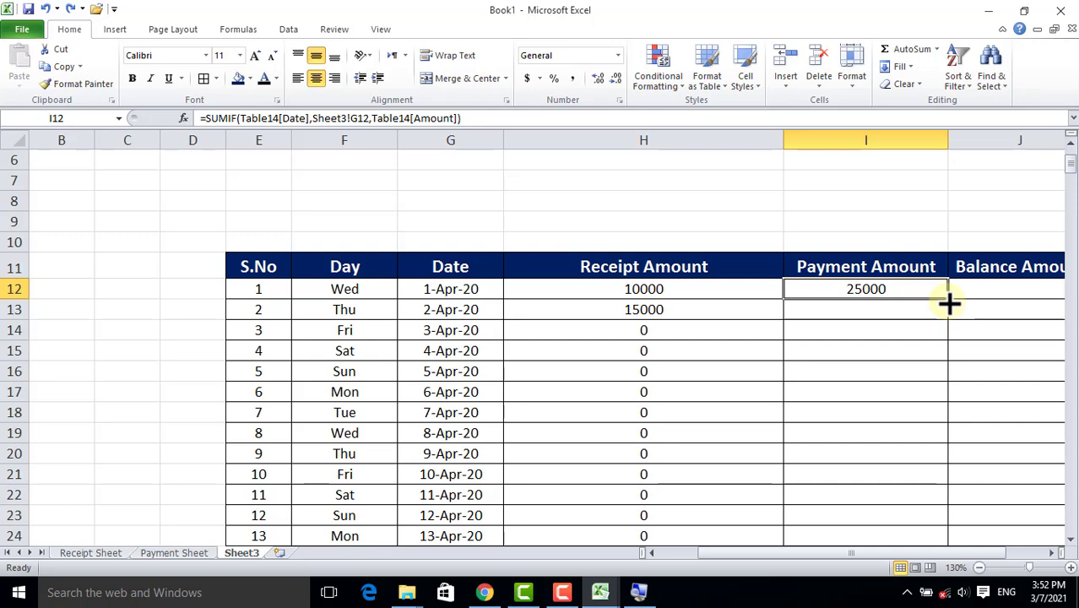
{"action": "double_click", "coordinate": [947, 300]}
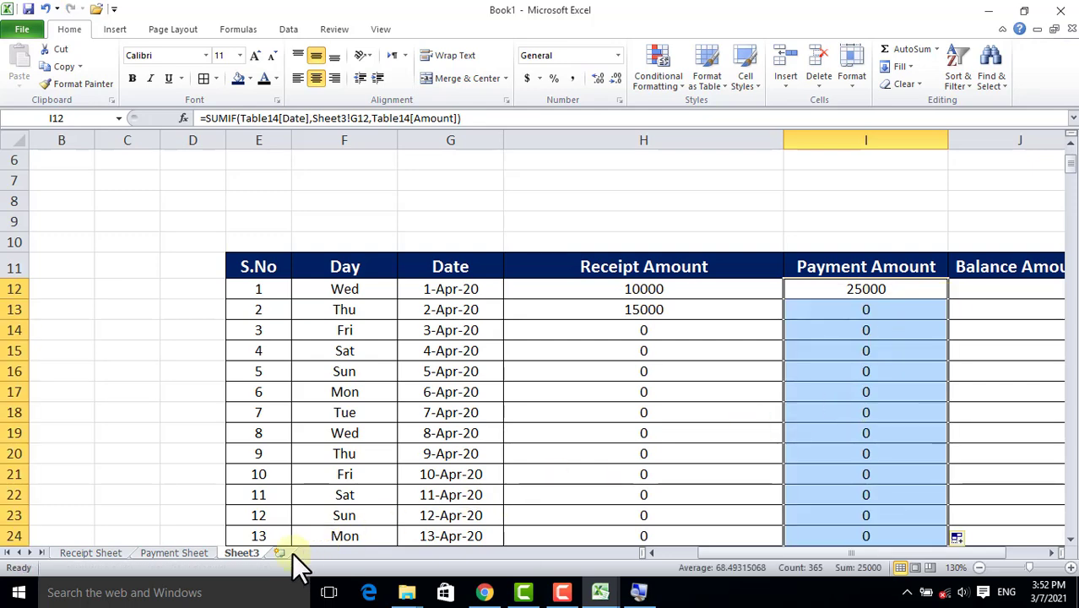
{"action": "left_click", "coordinate": [165, 548]}
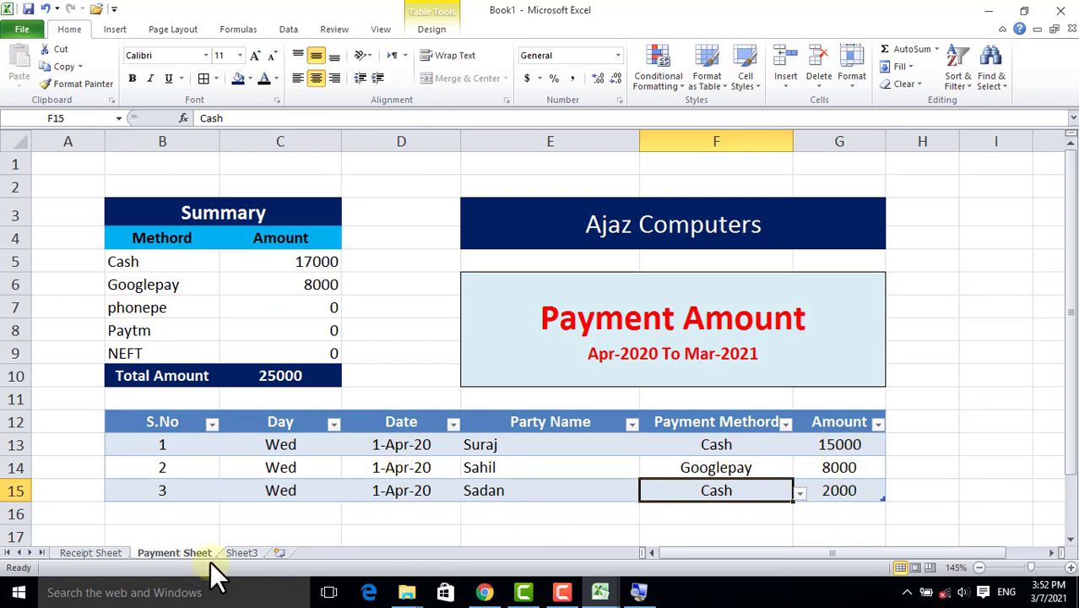
{"action": "left_click", "coordinate": [236, 553]}
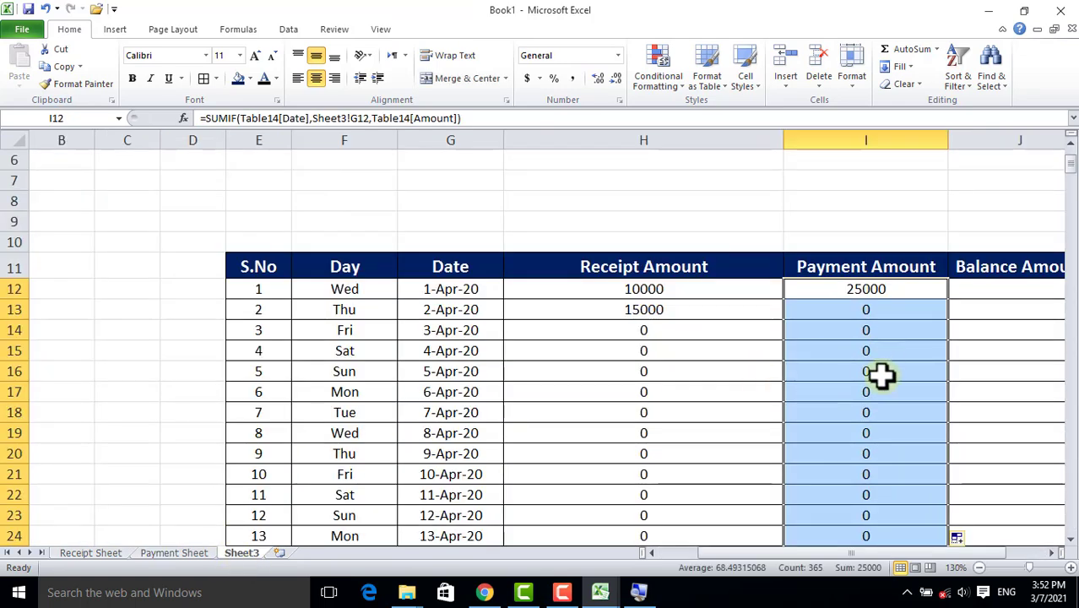
{"action": "left_click_drag", "start_coordinate": [717, 552], "coordinate": [782, 554]}
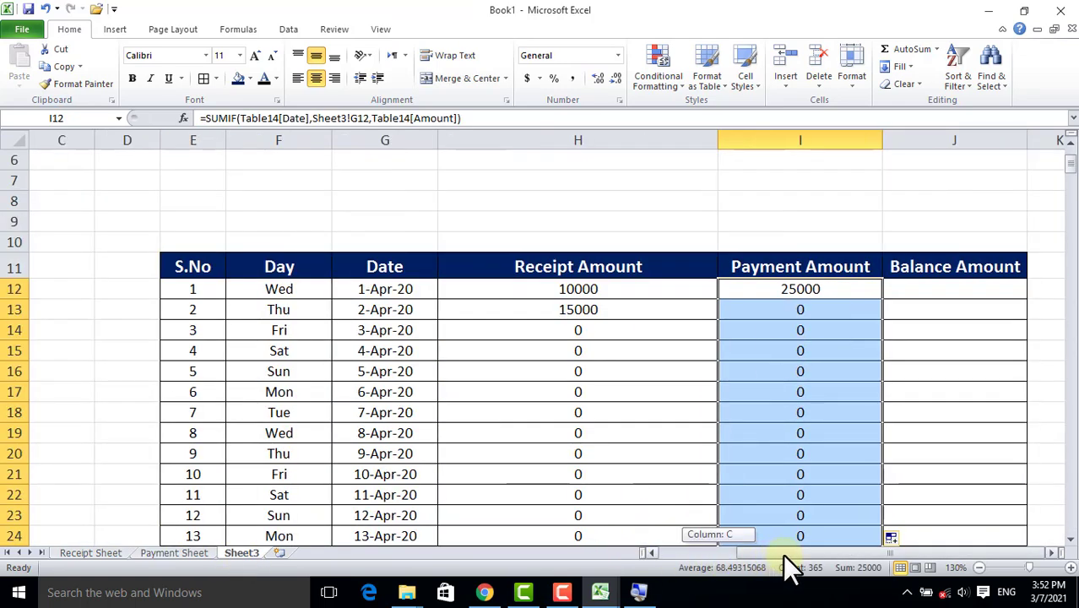
{"action": "left_click", "coordinate": [939, 320]}
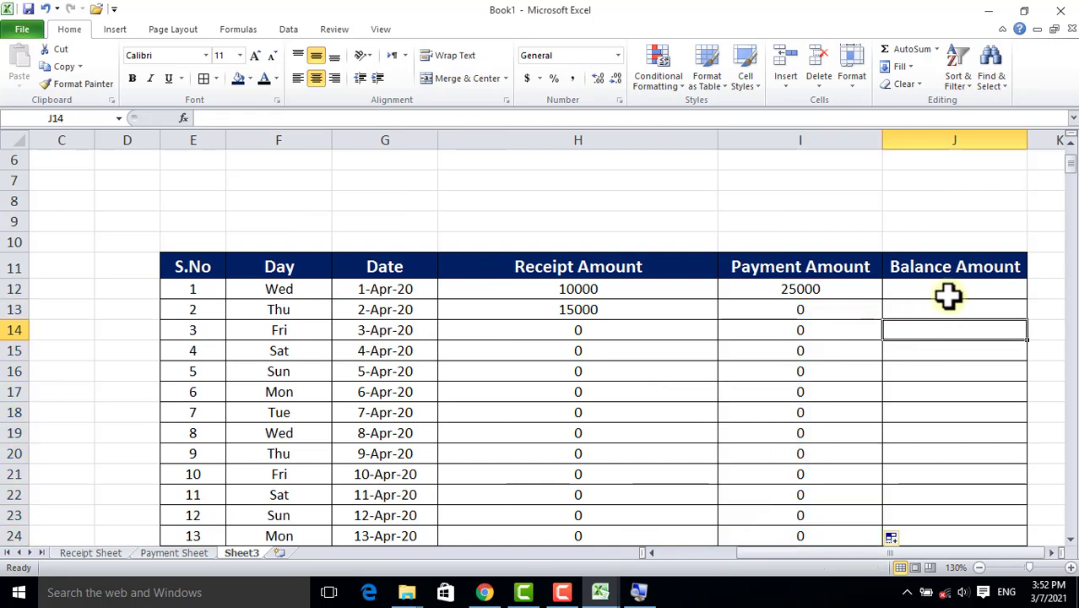
Enter the balance formula =H12-I12 in J12.
{"action": "left_click", "coordinate": [941, 289]}
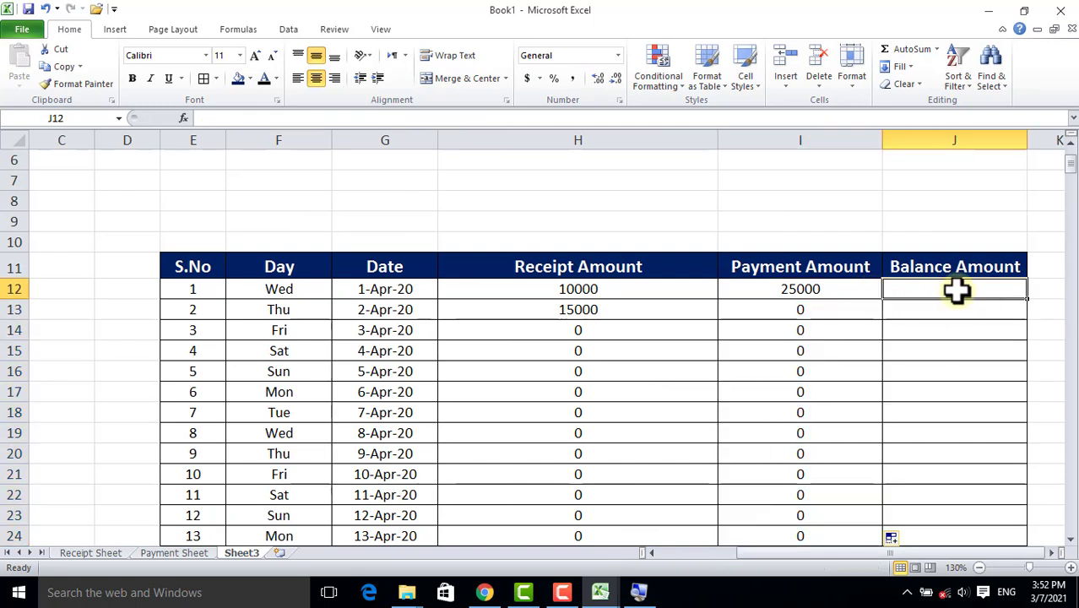
{"action": "left_click", "coordinate": [566, 289]}
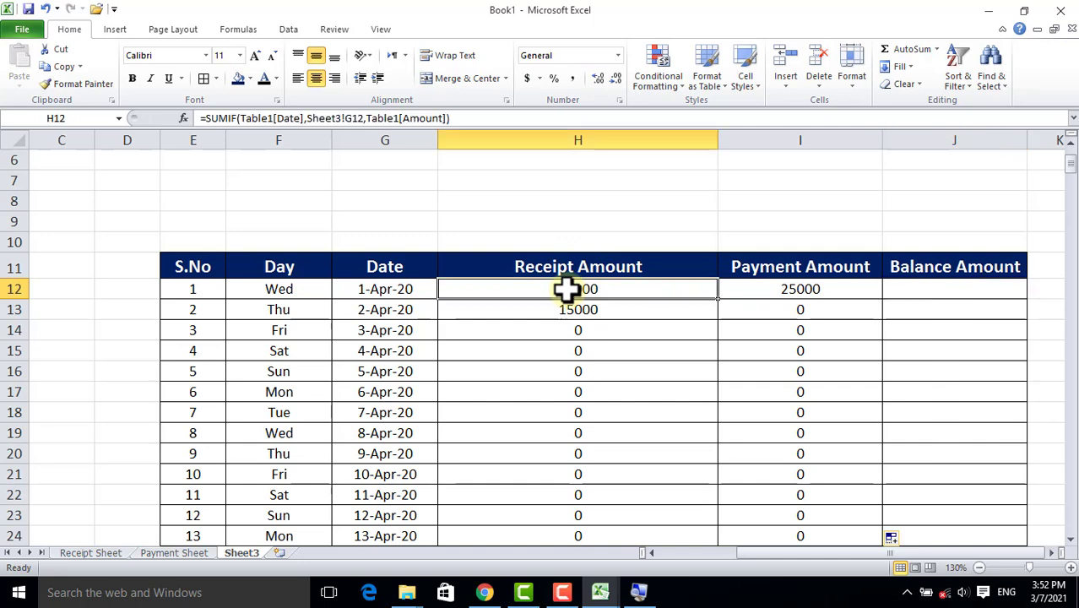
{"action": "left_click", "coordinate": [845, 290]}
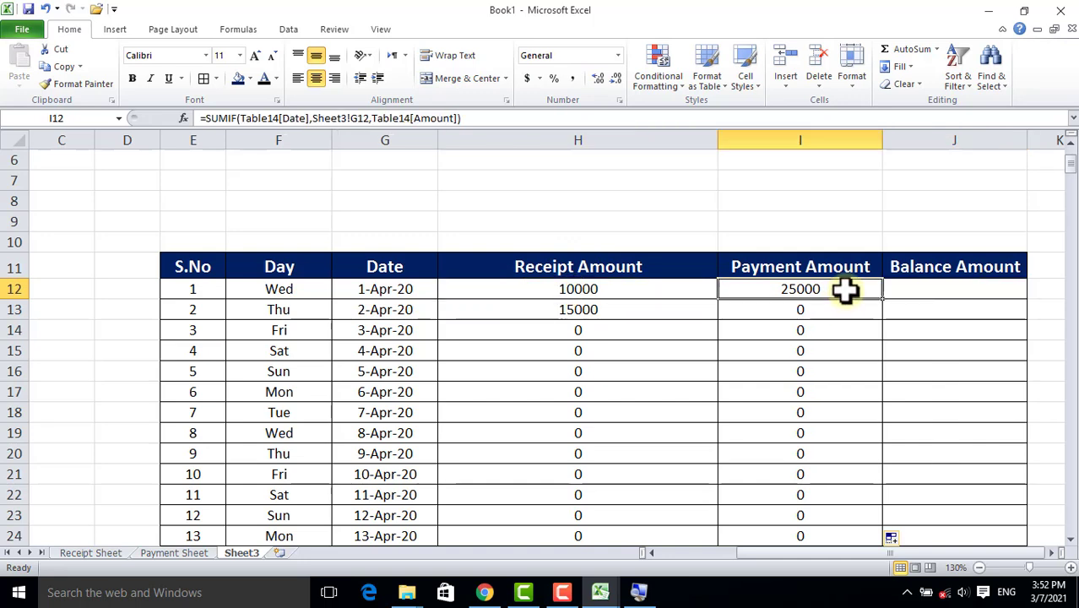
{"action": "left_click", "coordinate": [926, 290]}
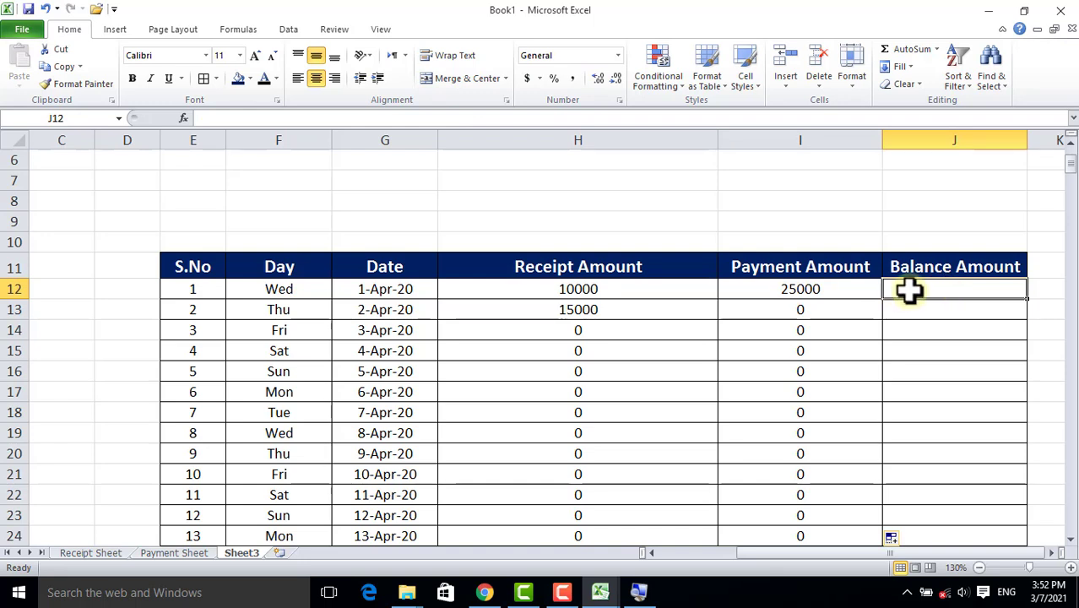
{"action": "type", "text": "="}
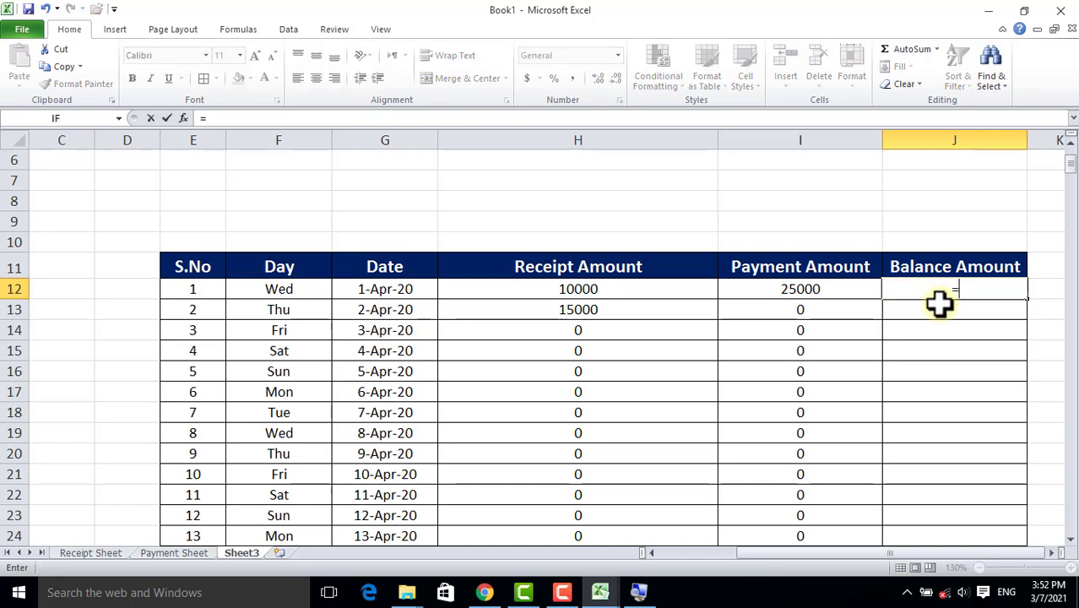
{"action": "left_click", "coordinate": [602, 289]}
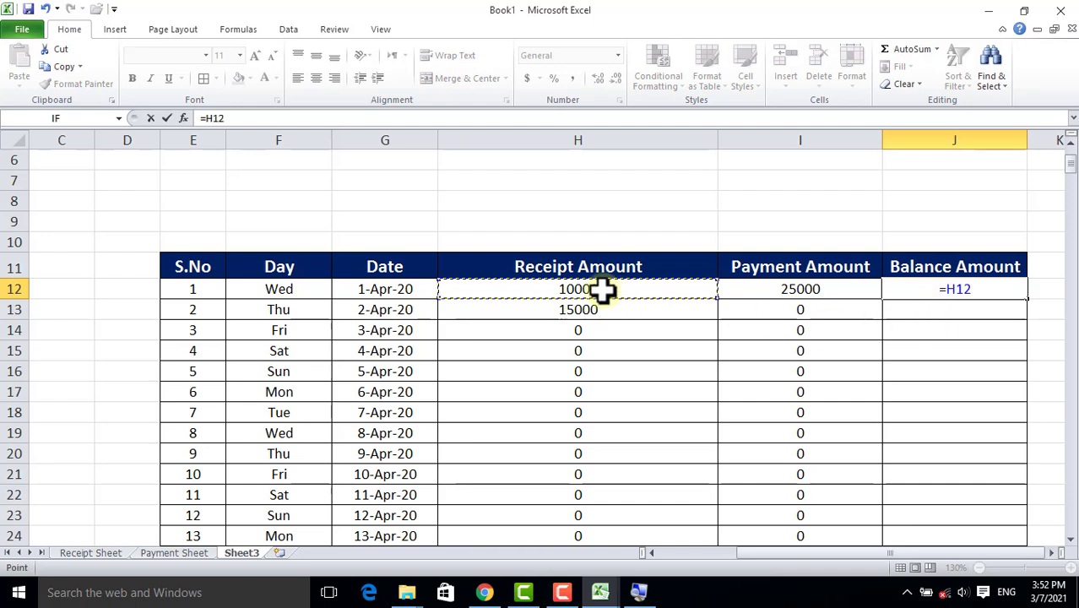
{"action": "type", "text": "-"}
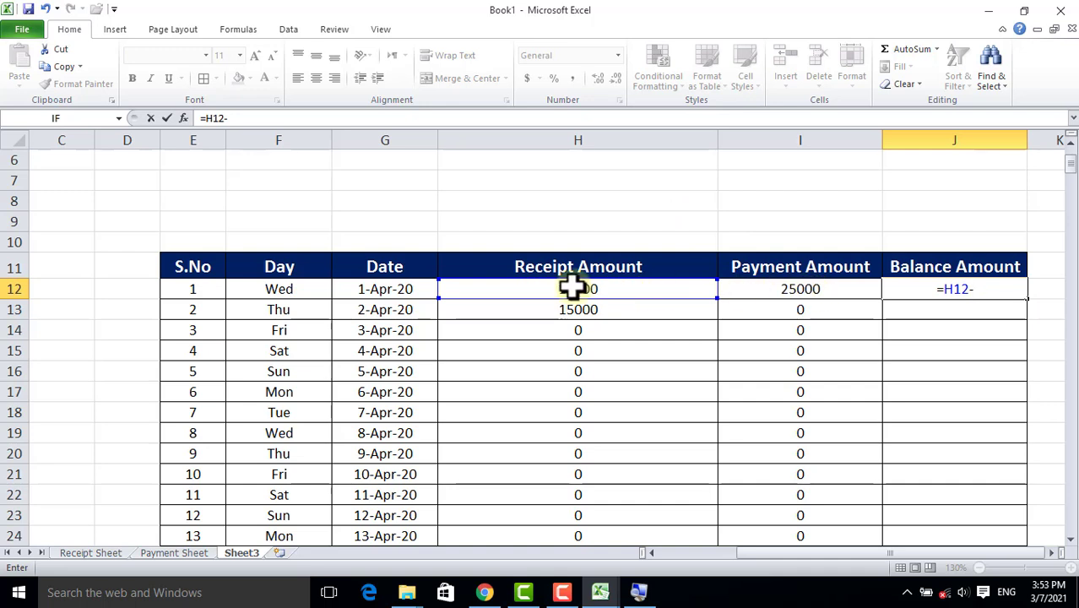
{"action": "left_click", "coordinate": [802, 288]}
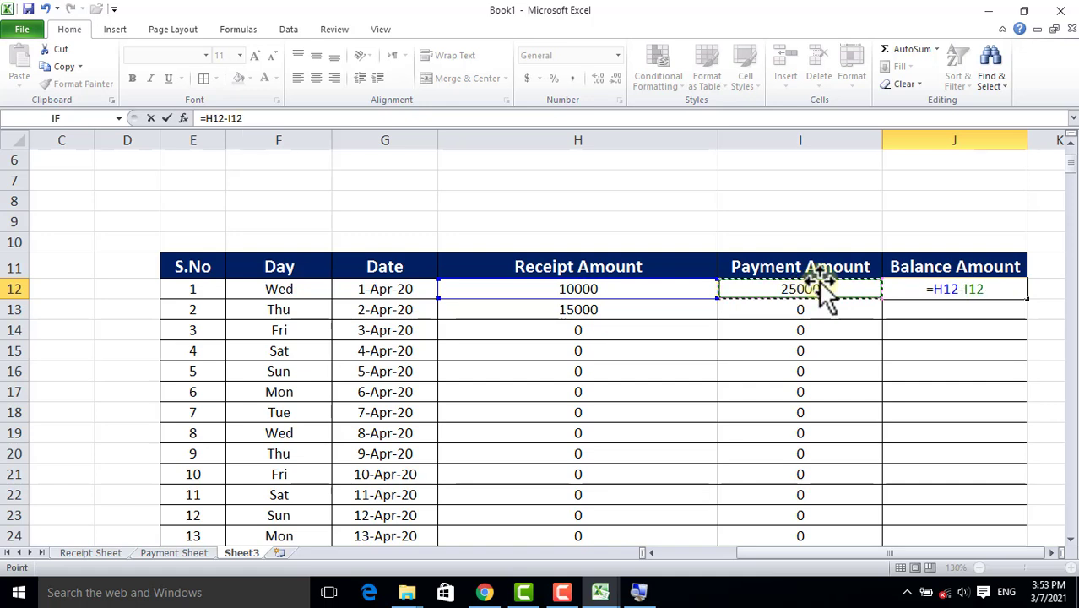
{"action": "key", "text": "Return"}
Fill the J12 balance formula down column J.
{"action": "left_click", "coordinate": [954, 290]}
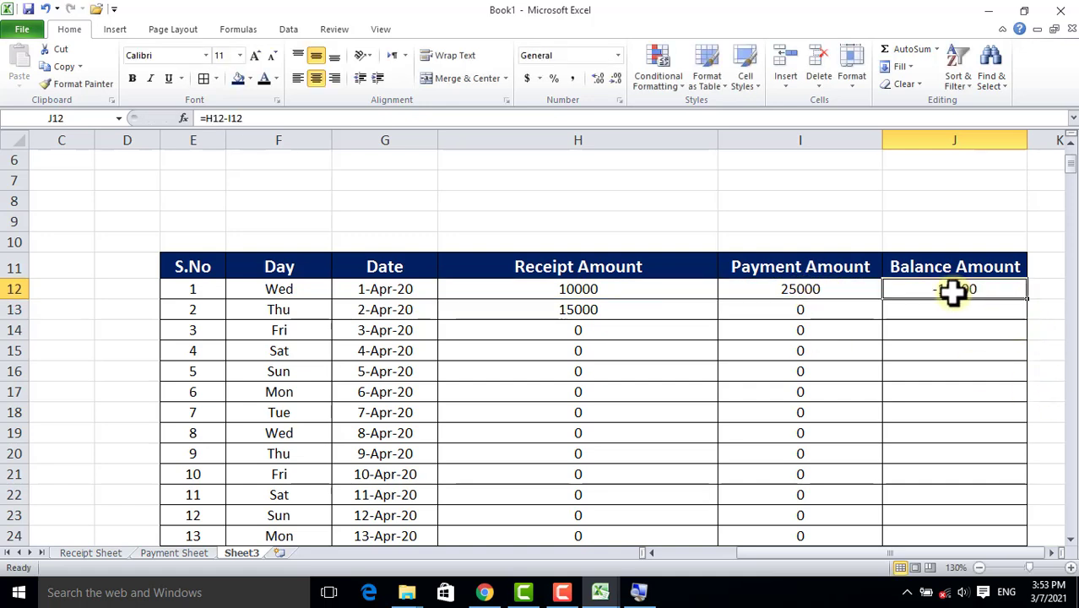
{"action": "double_click", "coordinate": [1026, 300]}
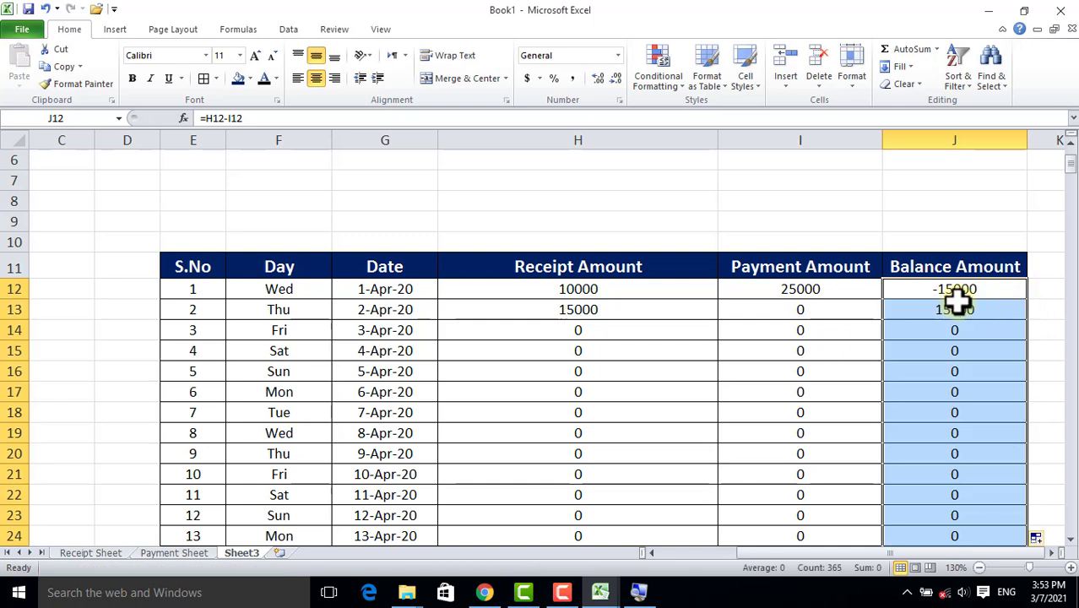
{"action": "left_click", "coordinate": [553, 289]}
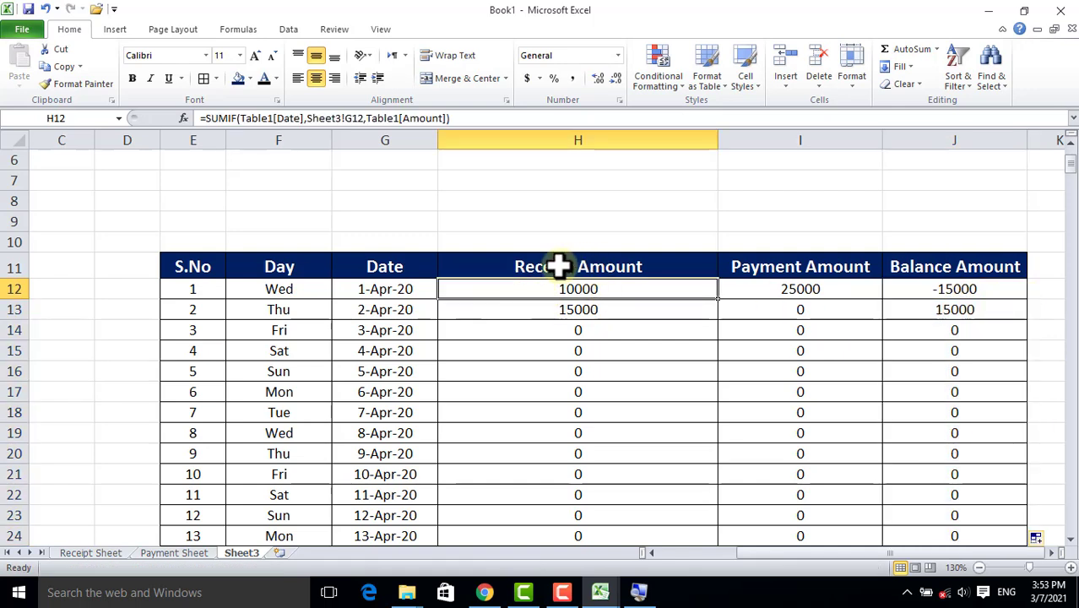
Review the formulas in I12, H13, I13 and J13, then switch to the YouTube Videos page in the browser.
{"action": "left_click", "coordinate": [756, 288]}
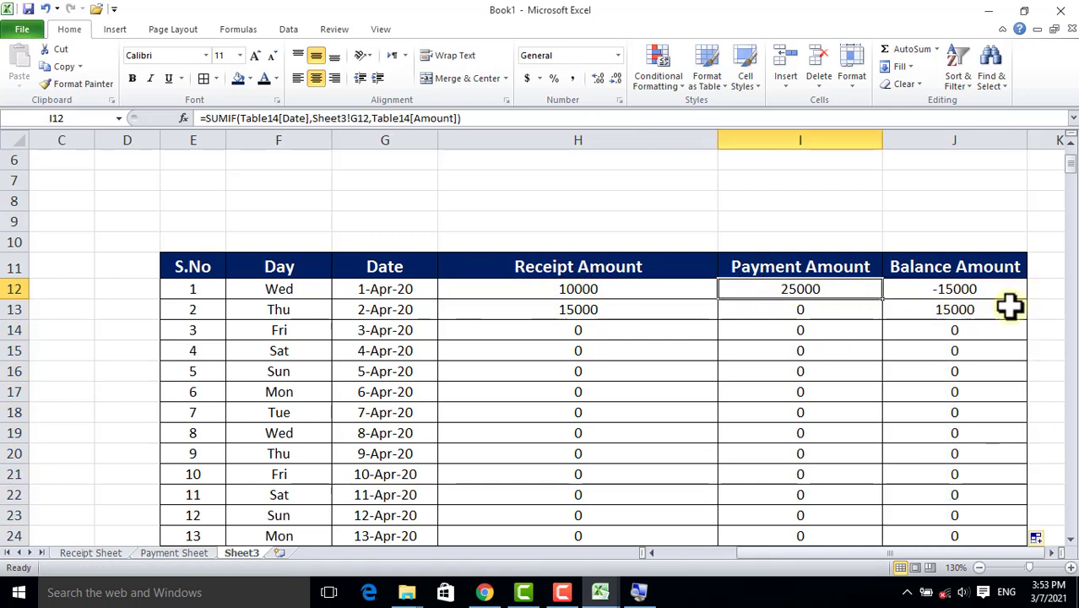
{"action": "left_click", "coordinate": [562, 312]}
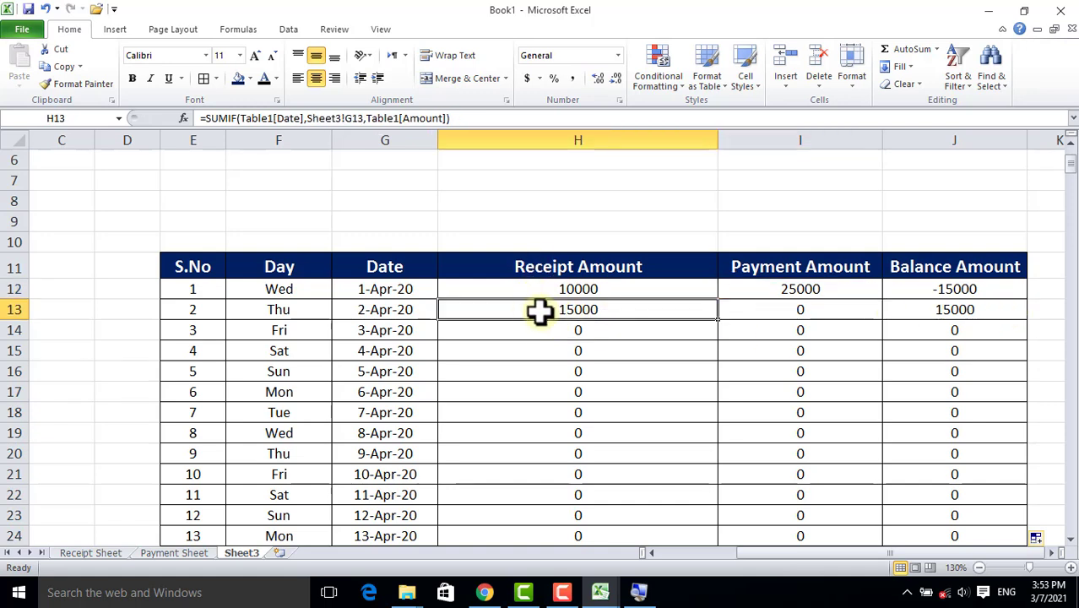
{"action": "left_click", "coordinate": [764, 308]}
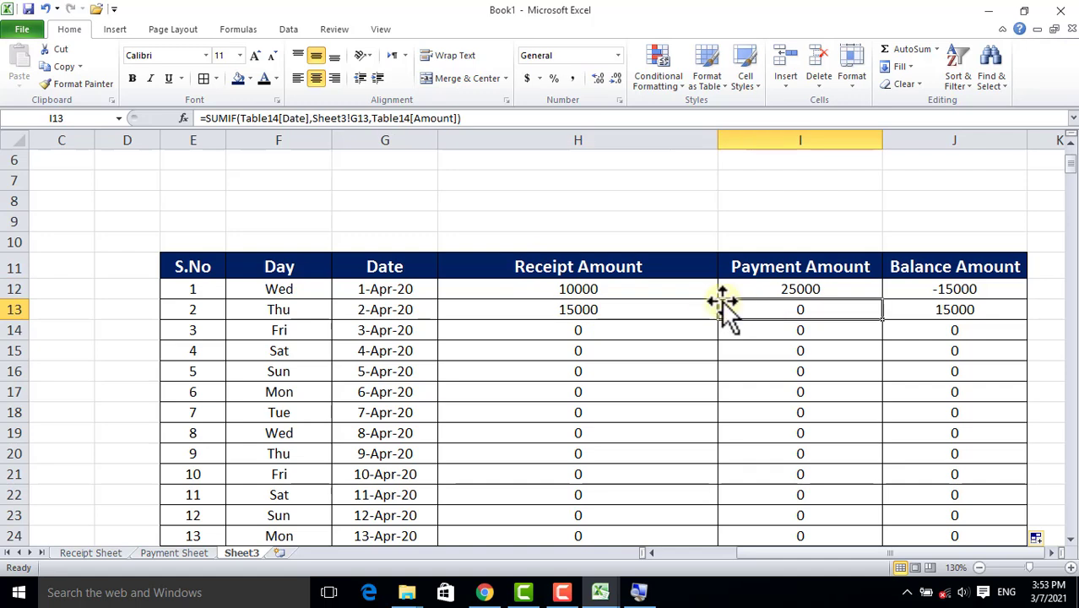
{"action": "left_click", "coordinate": [937, 310]}
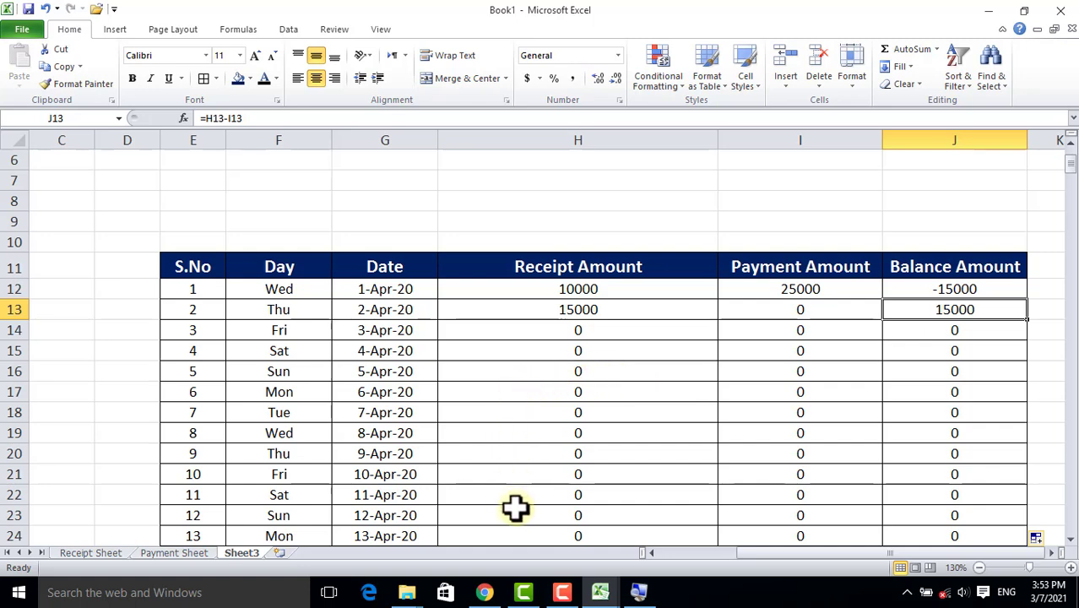
{"action": "left_click", "coordinate": [484, 592]}
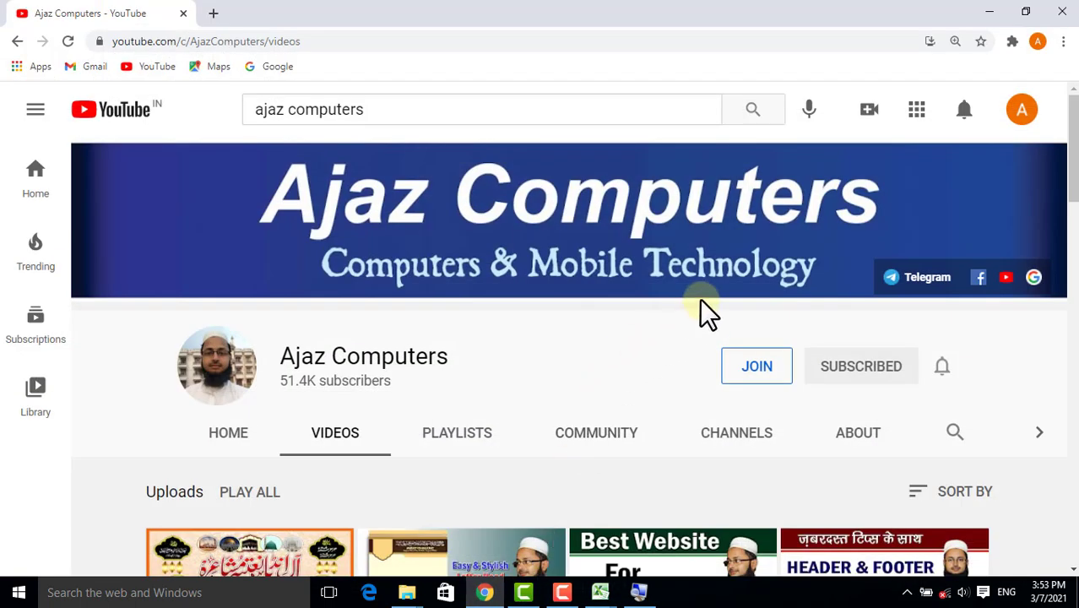